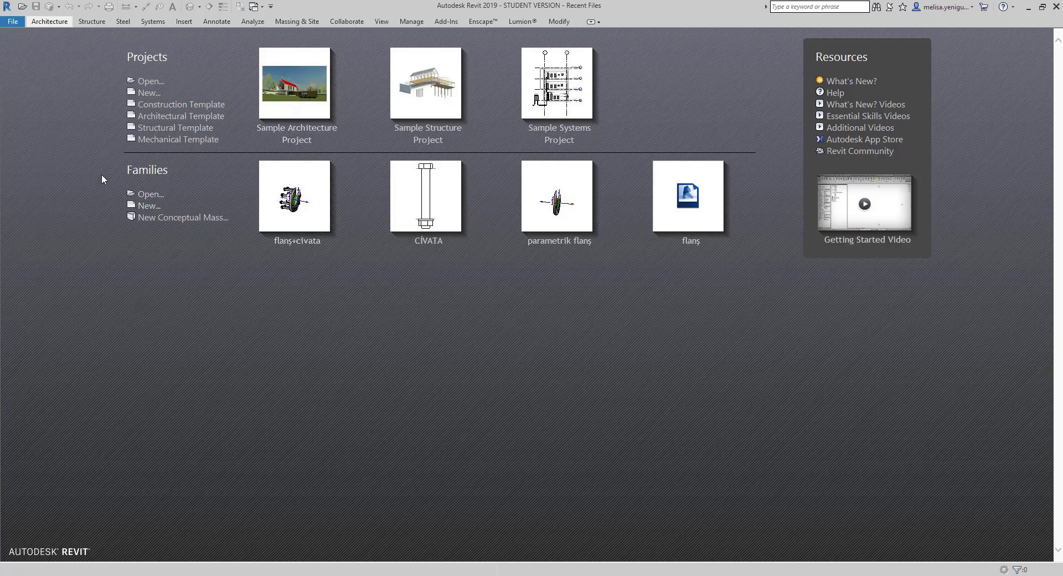
Create a new family from Mechanical Equipment.rft, closing the extra views so only Ref. Level remains.
{"action": "left_click", "coordinate": [147, 206]}
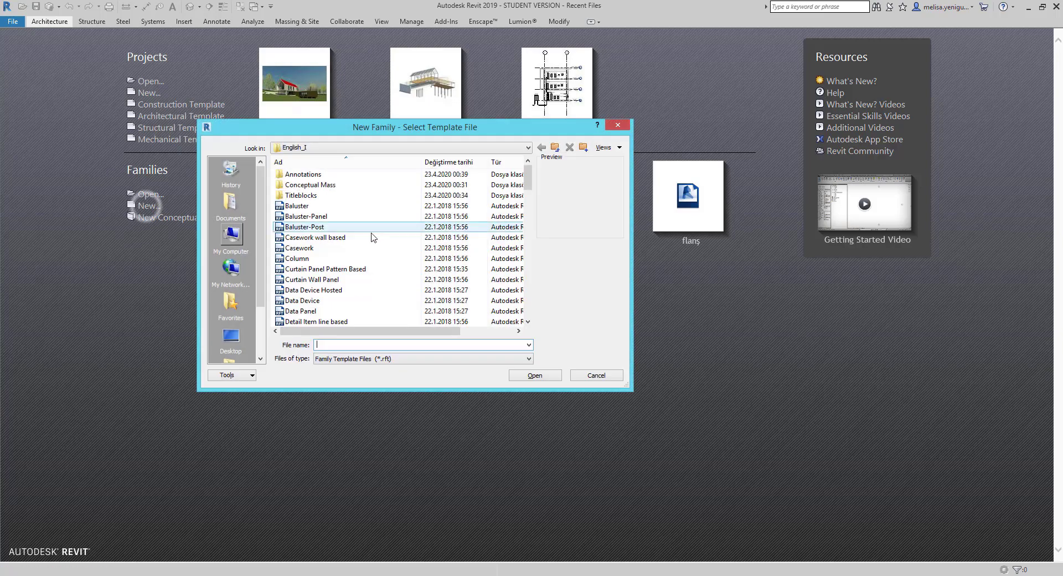
{"action": "left_click", "coordinate": [360, 255]}
{"action": "scroll", "coordinate": [359, 255], "scroll_direction": "down", "scroll_amount": 5}
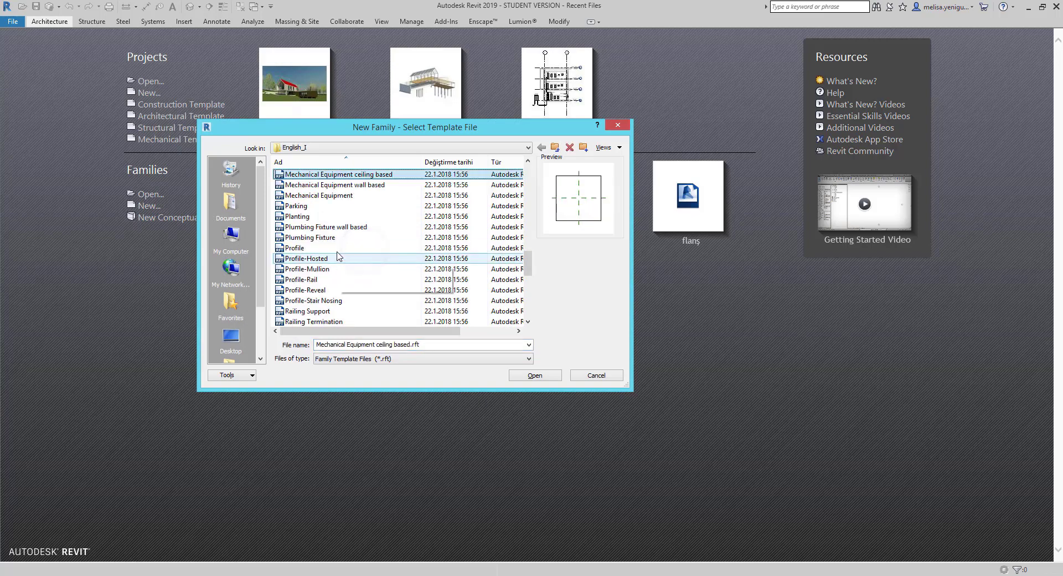
{"action": "left_click", "coordinate": [324, 196]}
{"action": "left_click", "coordinate": [535, 374]}
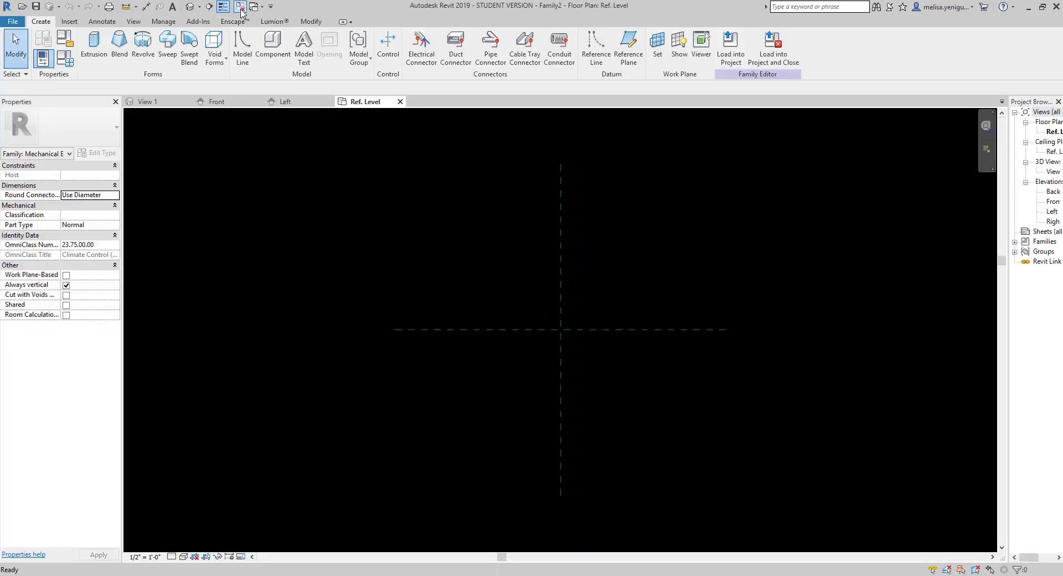
{"action": "left_click", "coordinate": [241, 7]}
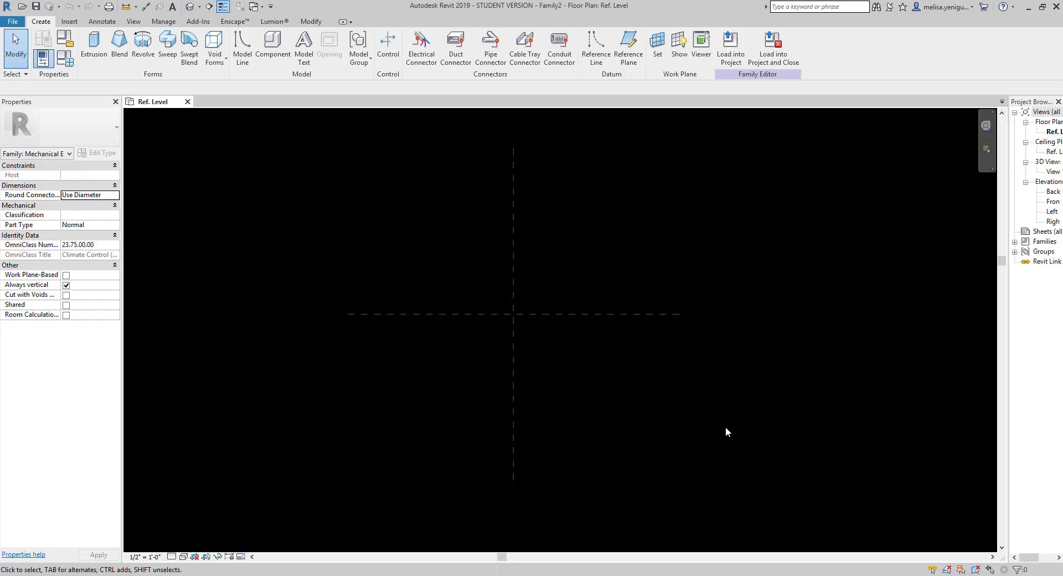
Bring up the Asteknik catalogue in Chrome beside Excel and browse the washer and bolt pages.
{"action": "key", "text": "alt+Tab"}
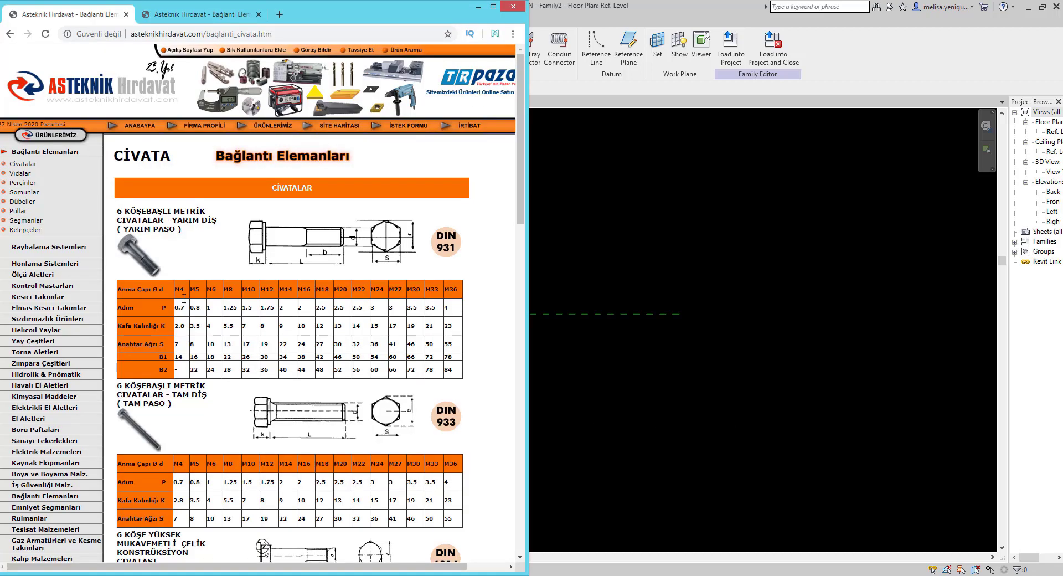
{"action": "key", "text": "alt+Tab"}
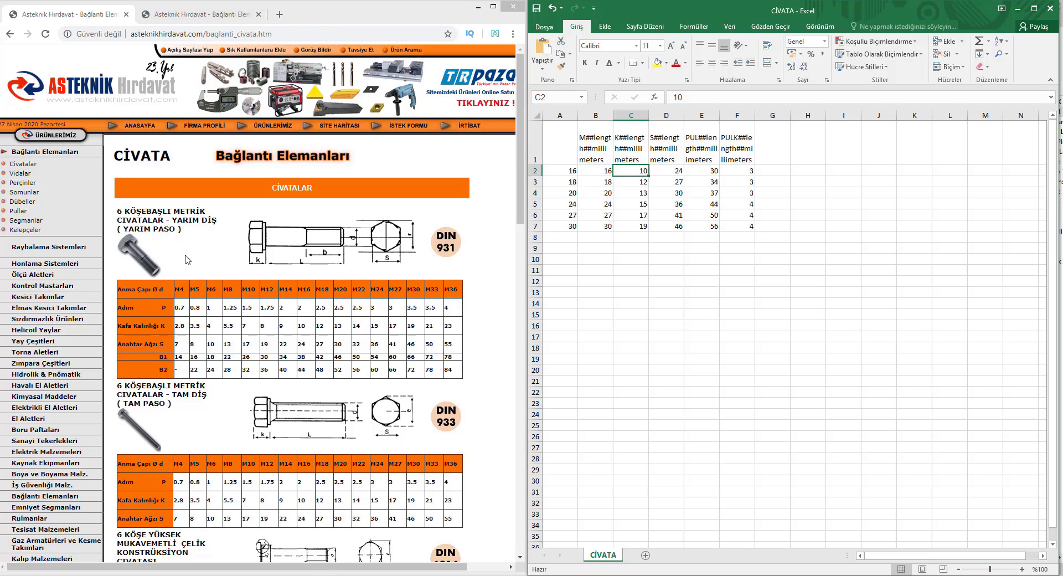
{"action": "left_click", "coordinate": [193, 17]}
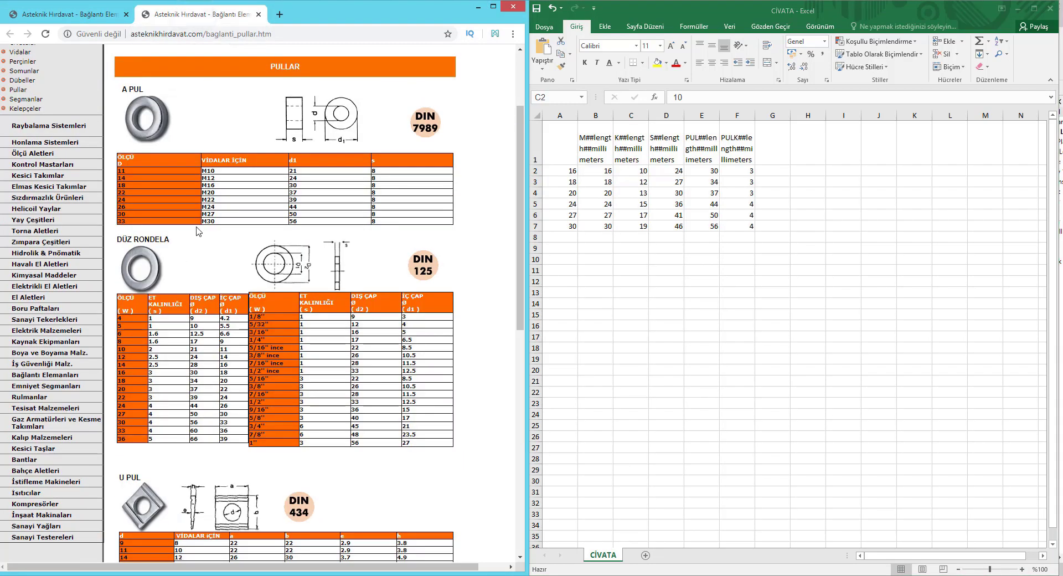
{"action": "scroll", "coordinate": [212, 243], "scroll_direction": "down", "scroll_amount": 2}
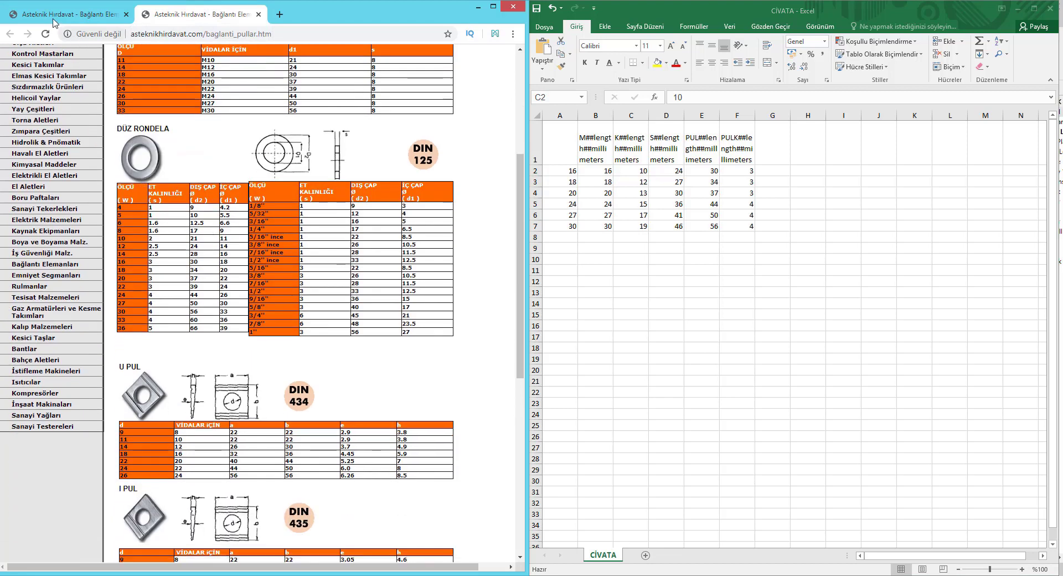
{"action": "left_click", "coordinate": [54, 20]}
{"action": "scroll", "coordinate": [244, 219], "scroll_direction": "down", "scroll_amount": 1}
{"action": "scroll", "coordinate": [242, 225], "scroll_direction": "down", "scroll_amount": 1}
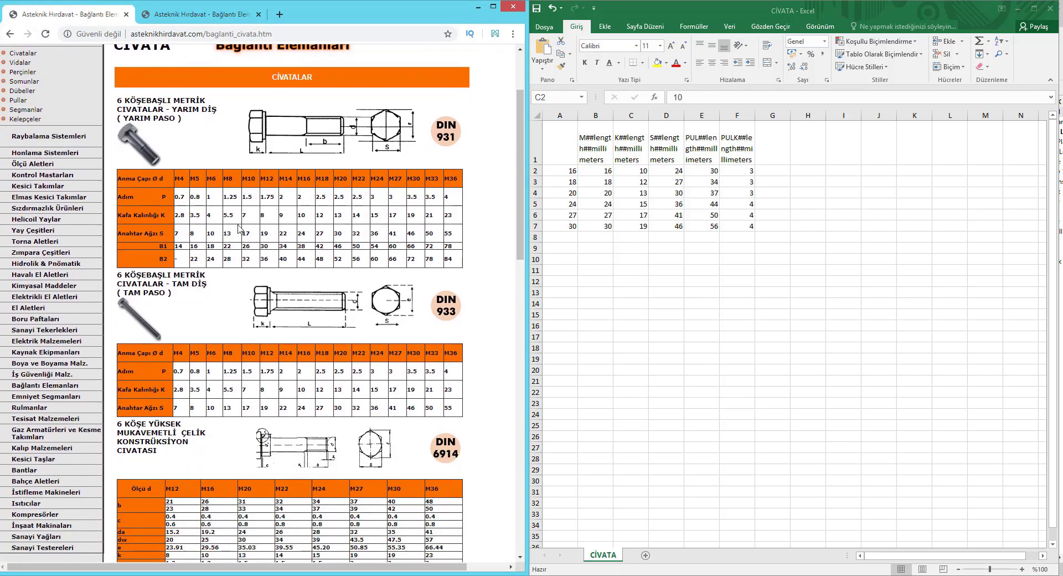
{"action": "scroll", "coordinate": [239, 228], "scroll_direction": "up", "scroll_amount": 2}
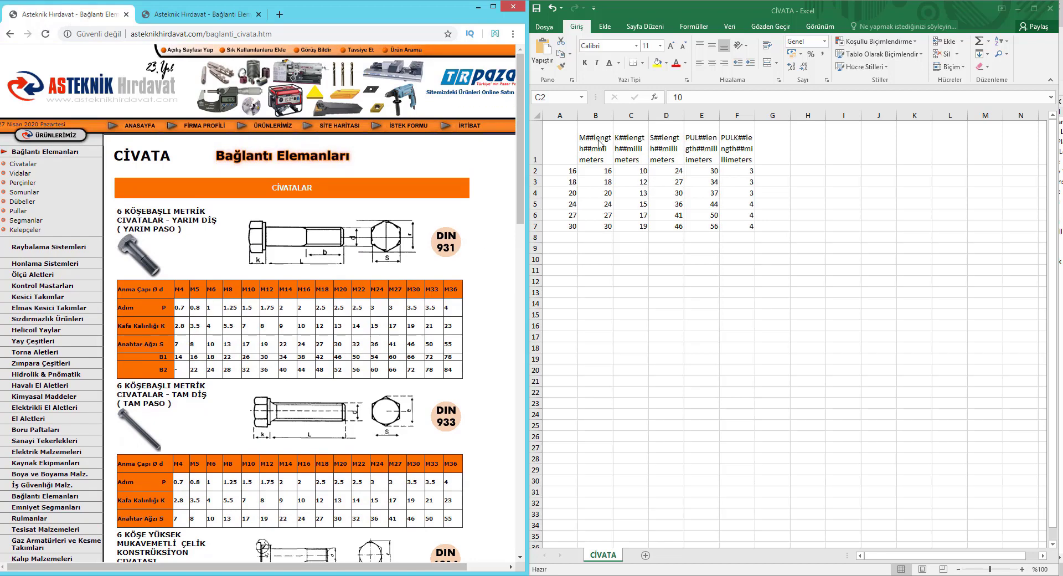
In the CİVATA sheet, select the diameter values A2:A7 and check the B1 M##length##millimeters header.
{"action": "key", "text": "alt+Tab"}
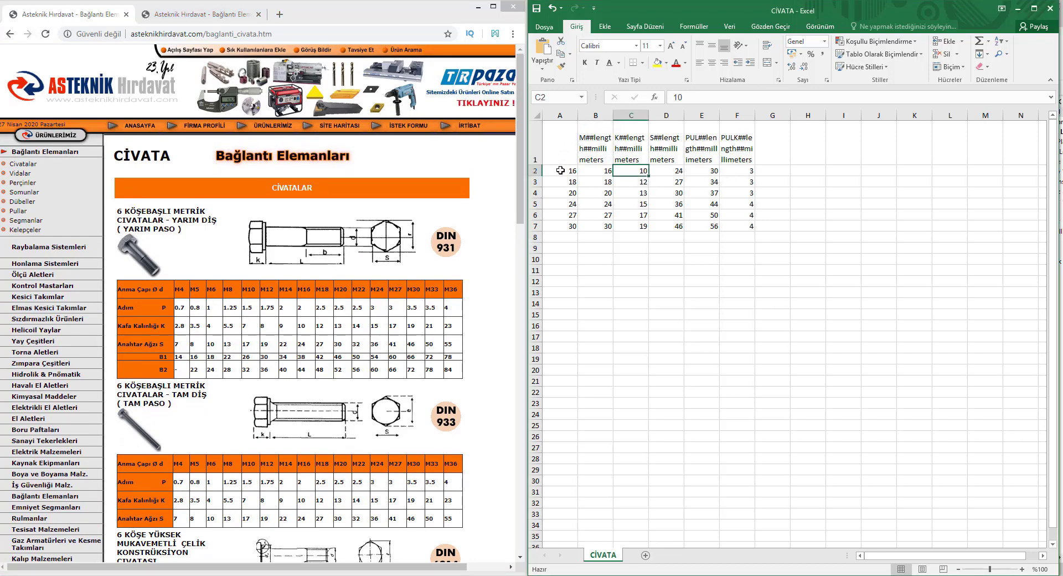
{"action": "left_click", "coordinate": [560, 116]}
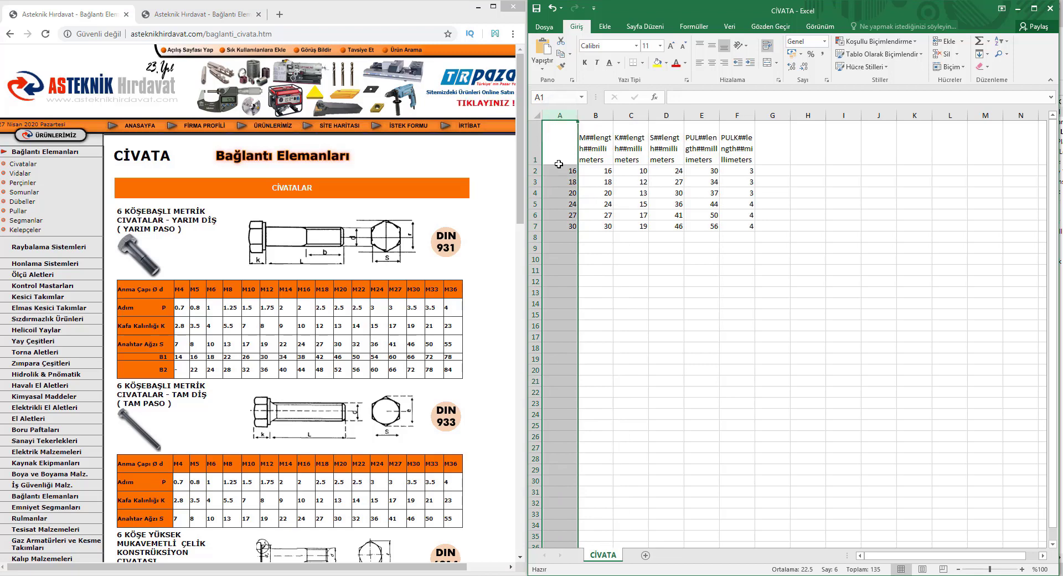
{"action": "left_click_drag", "start_coordinate": [558, 171], "coordinate": [559, 224]}
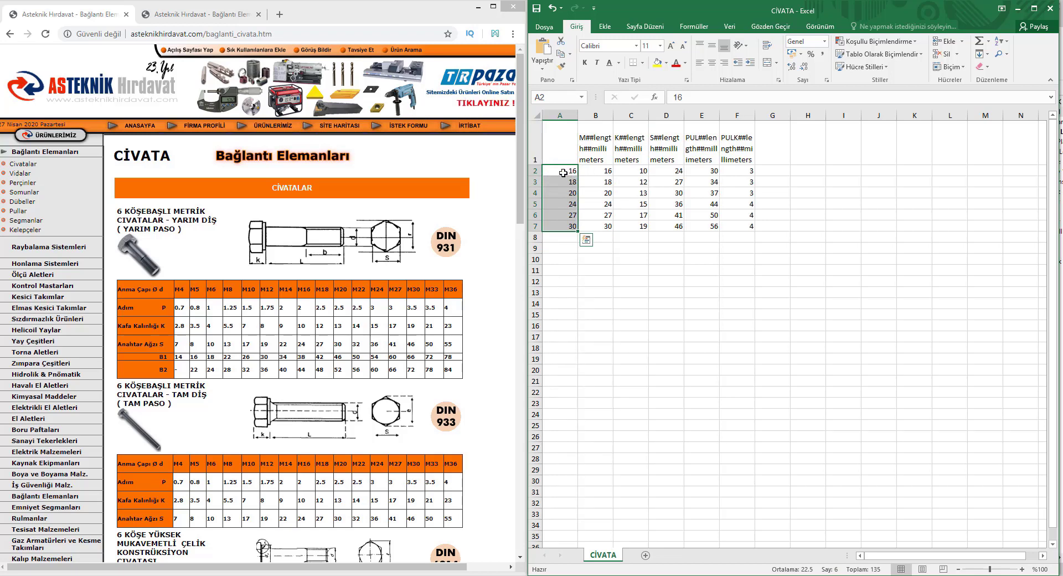
{"action": "left_click", "coordinate": [560, 115]}
{"action": "left_click_drag", "start_coordinate": [560, 171], "coordinate": [559, 221]}
{"action": "left_click", "coordinate": [558, 149]}
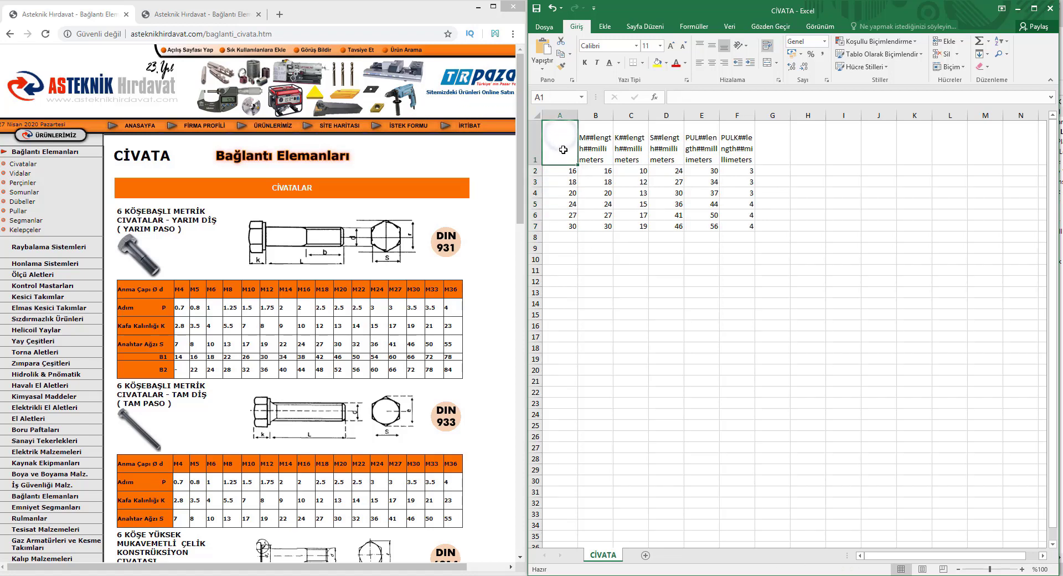
{"action": "left_click_drag", "start_coordinate": [559, 170], "coordinate": [560, 226]}
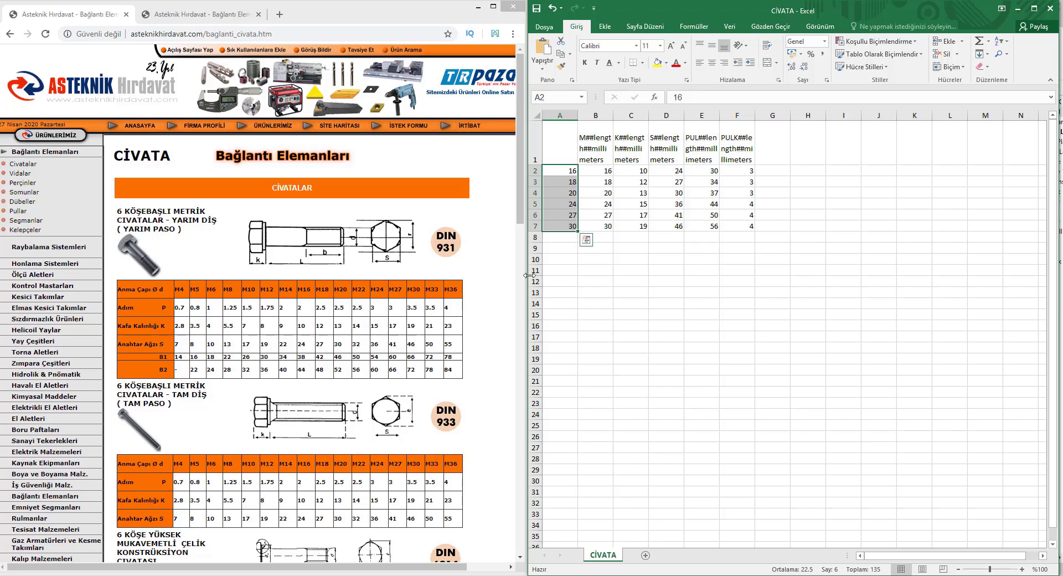
{"action": "left_click", "coordinate": [596, 141]}
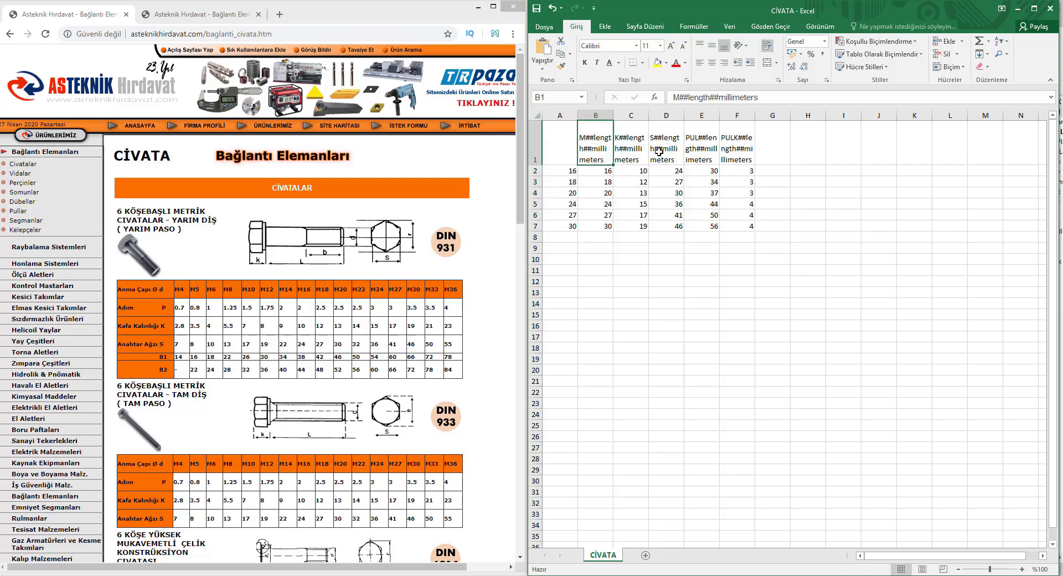
Inspect the ##length##millimeters part of the B1 header in the formula bar.
{"action": "double_click", "coordinate": [676, 97]}
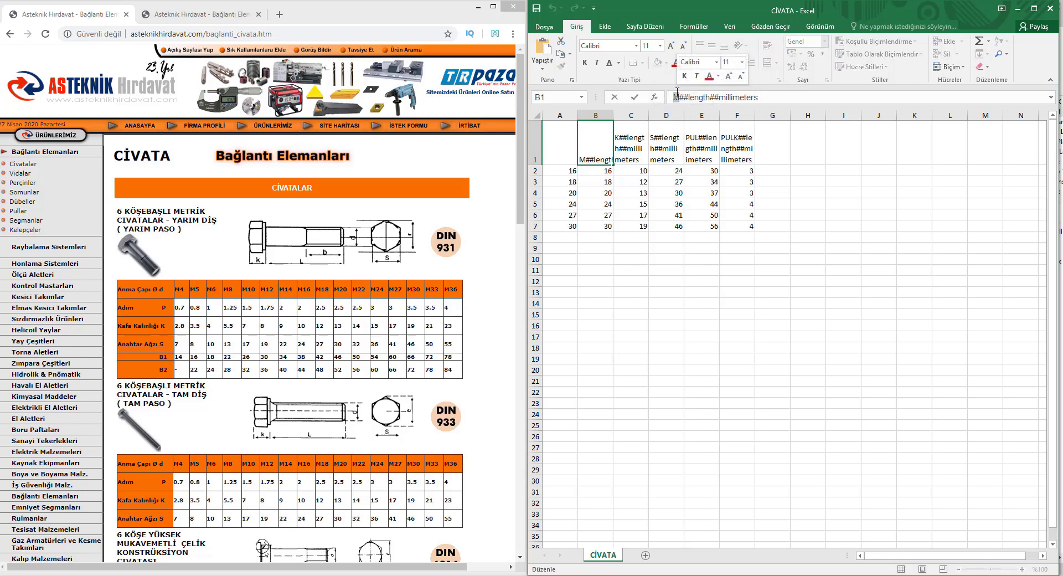
{"action": "left_click_drag", "start_coordinate": [679, 97], "coordinate": [773, 97]}
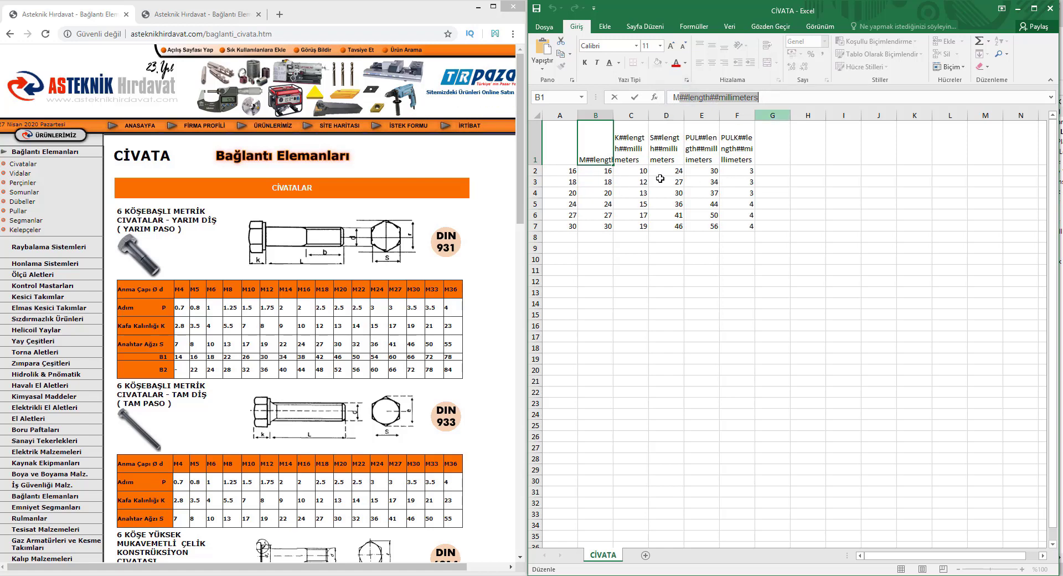
{"action": "left_click", "coordinate": [626, 160]}
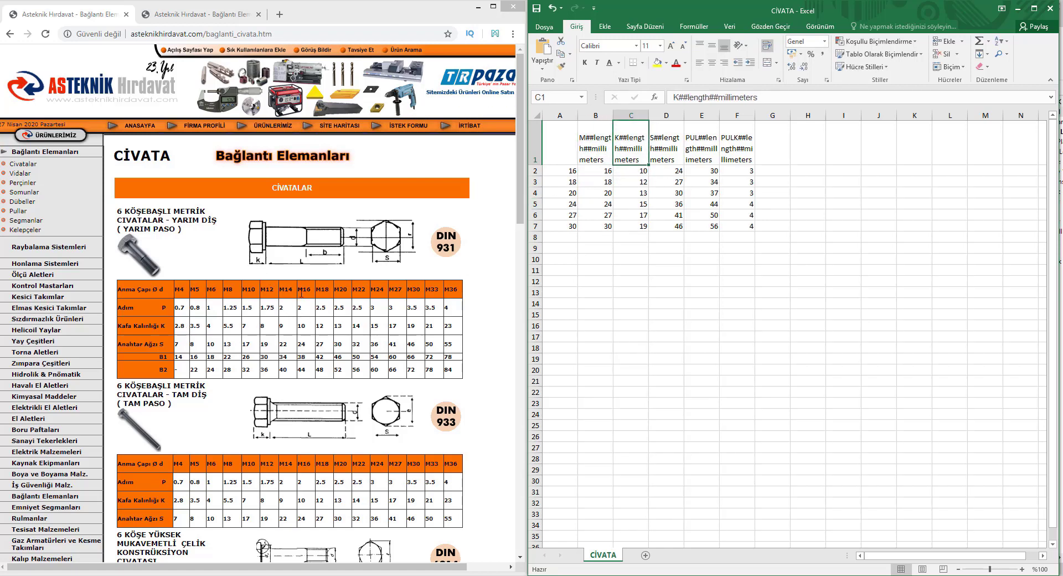
Compare the K values (C3 = 12) and S values (D2 = 24) with the catalogue, then show the washer tables.
{"action": "left_click", "coordinate": [299, 327]}
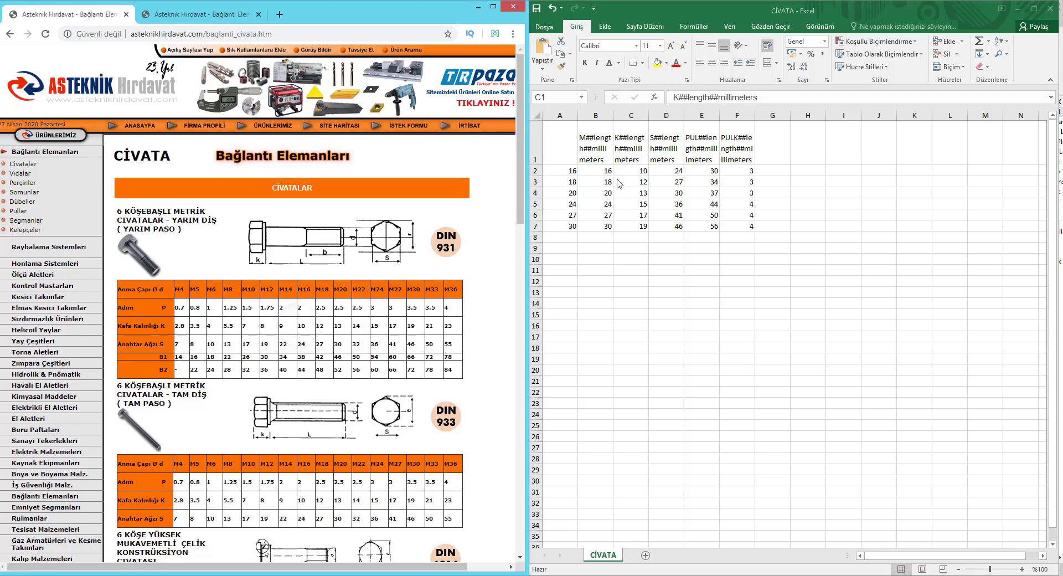
{"action": "left_click", "coordinate": [631, 171]}
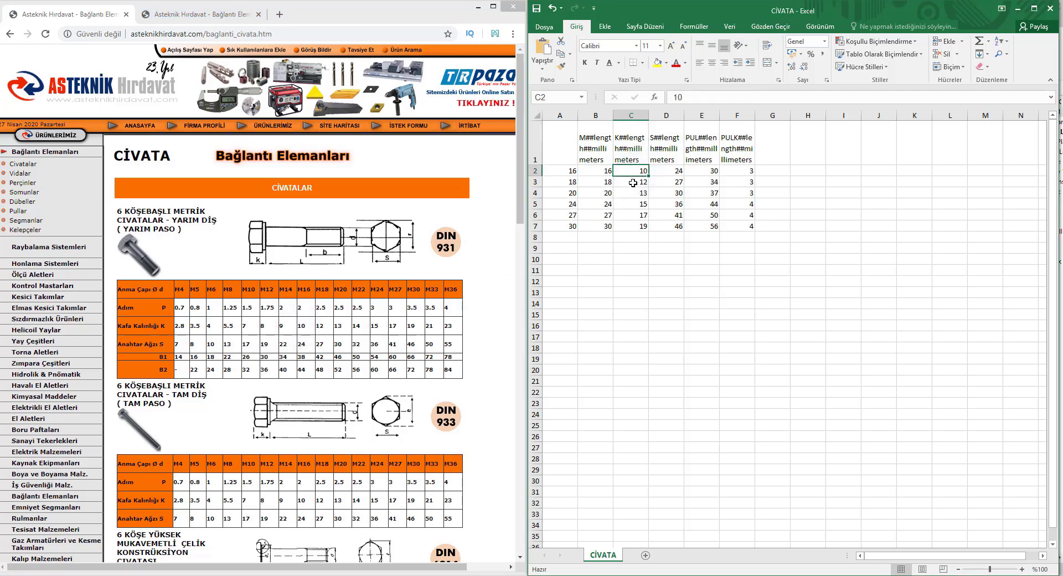
{"action": "left_click", "coordinate": [632, 183]}
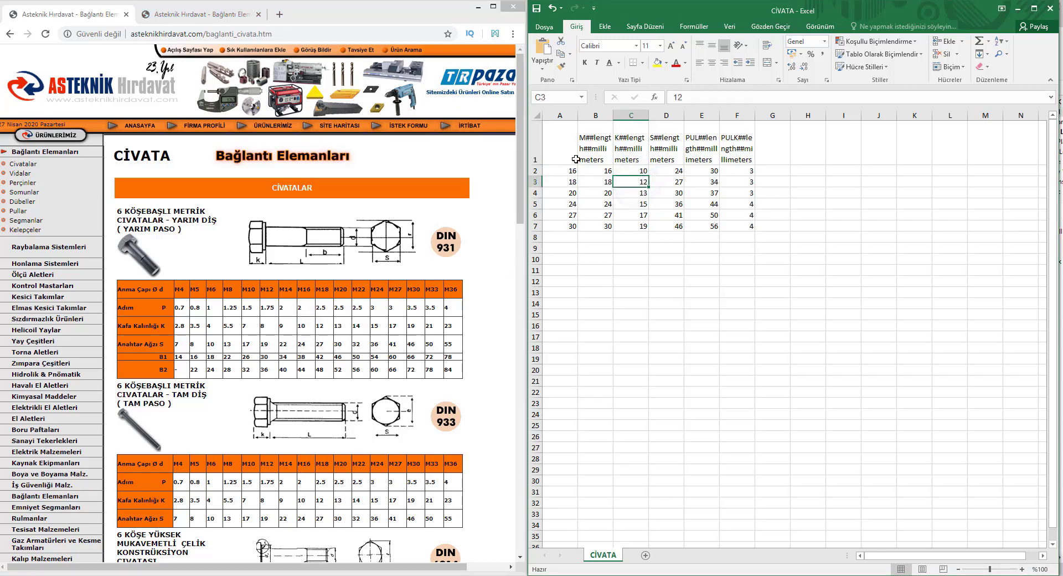
{"action": "left_click", "coordinate": [667, 147]}
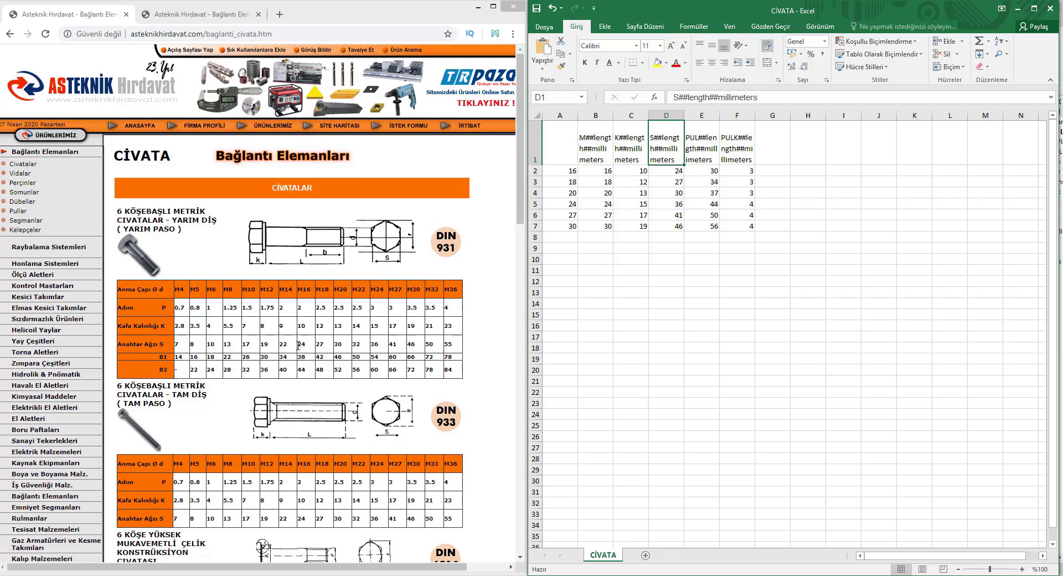
{"action": "left_click", "coordinate": [671, 173]}
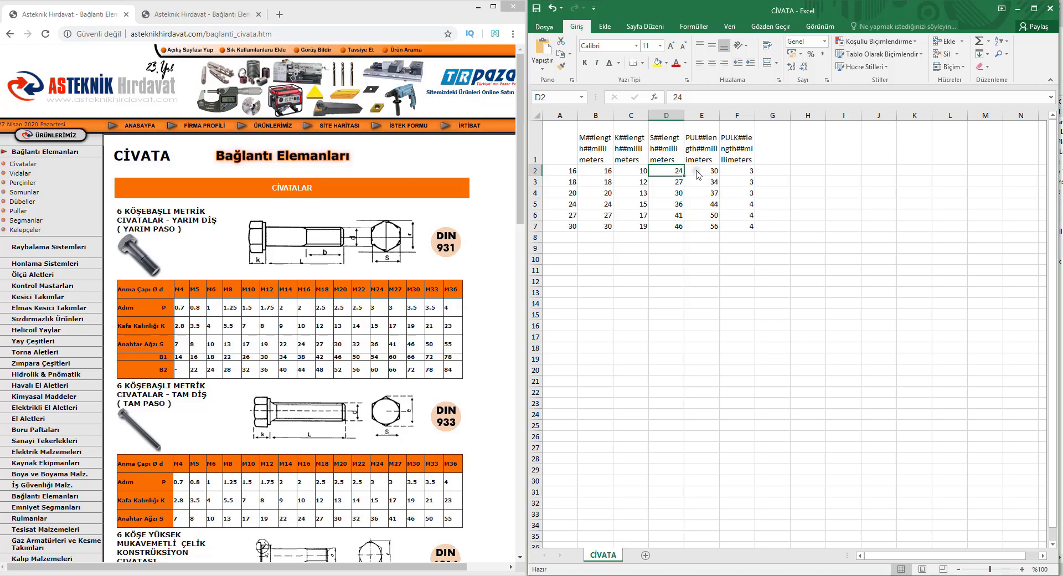
{"action": "left_click", "coordinate": [196, 13]}
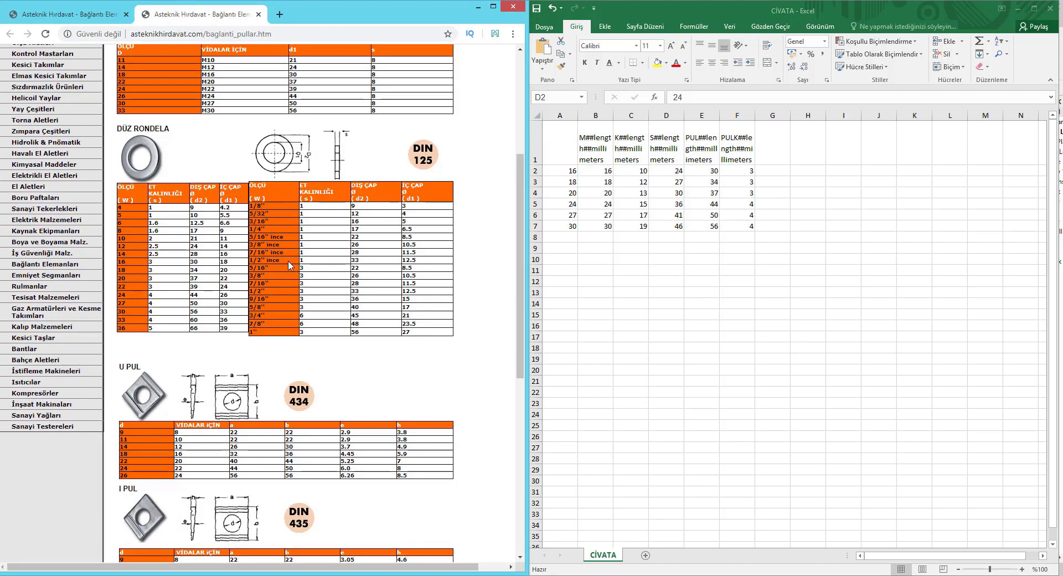
Review the PUL and PULK##length##millimeters headers in E1 and F1 and the row values C2:F2.
{"action": "left_click", "coordinate": [696, 160]}
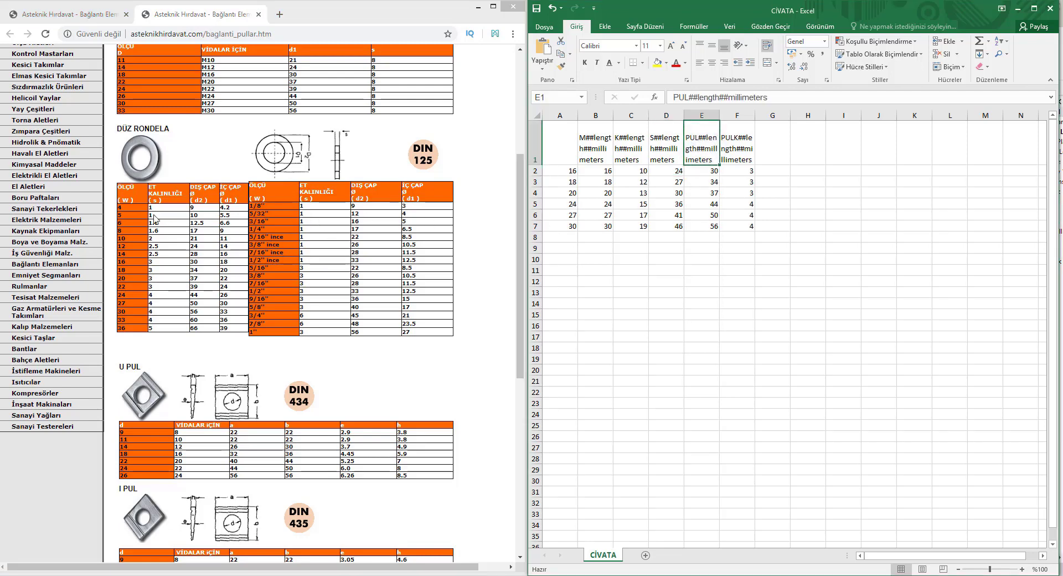
{"action": "left_click", "coordinate": [160, 269]}
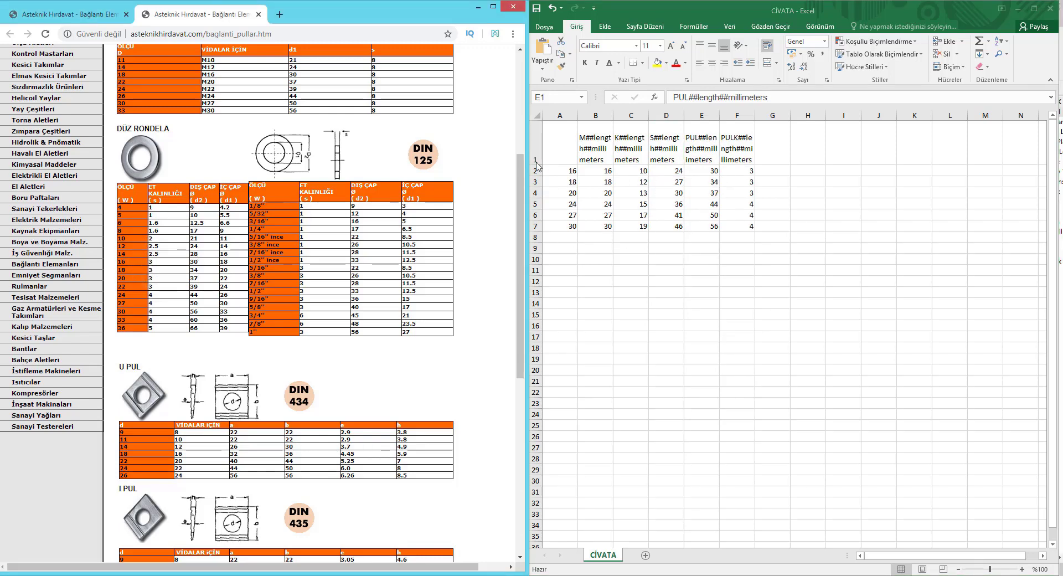
{"action": "left_click", "coordinate": [668, 157]}
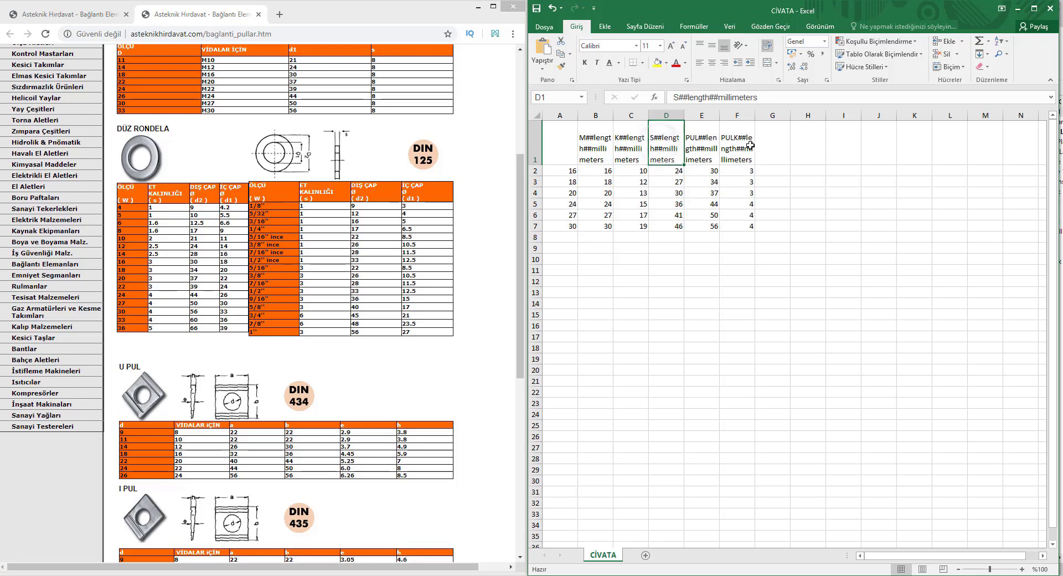
{"action": "key", "text": "Right"}
{"action": "key", "text": "Right"}
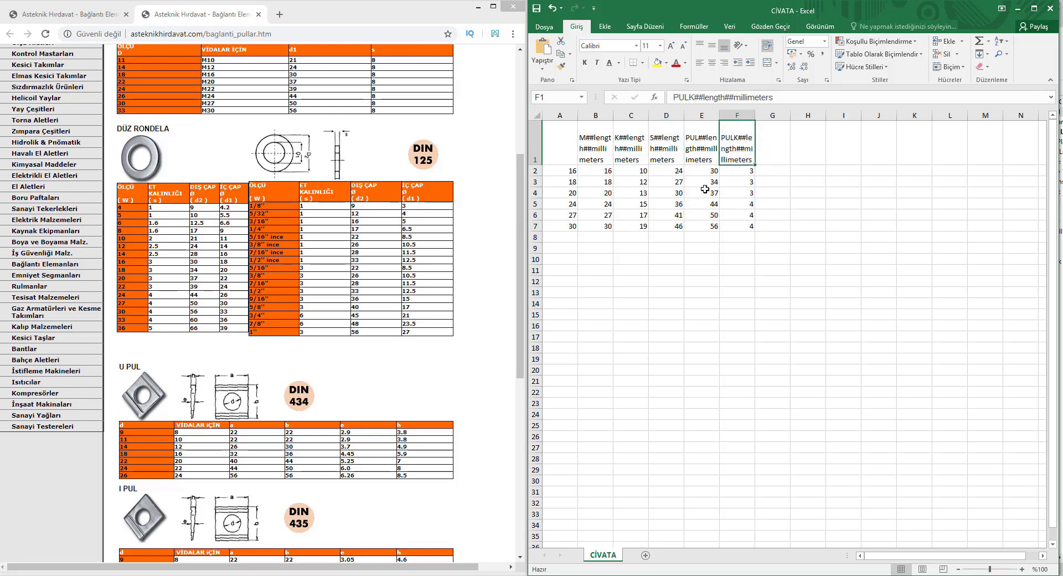
{"action": "left_click_drag", "start_coordinate": [672, 98], "coordinate": [695, 98]}
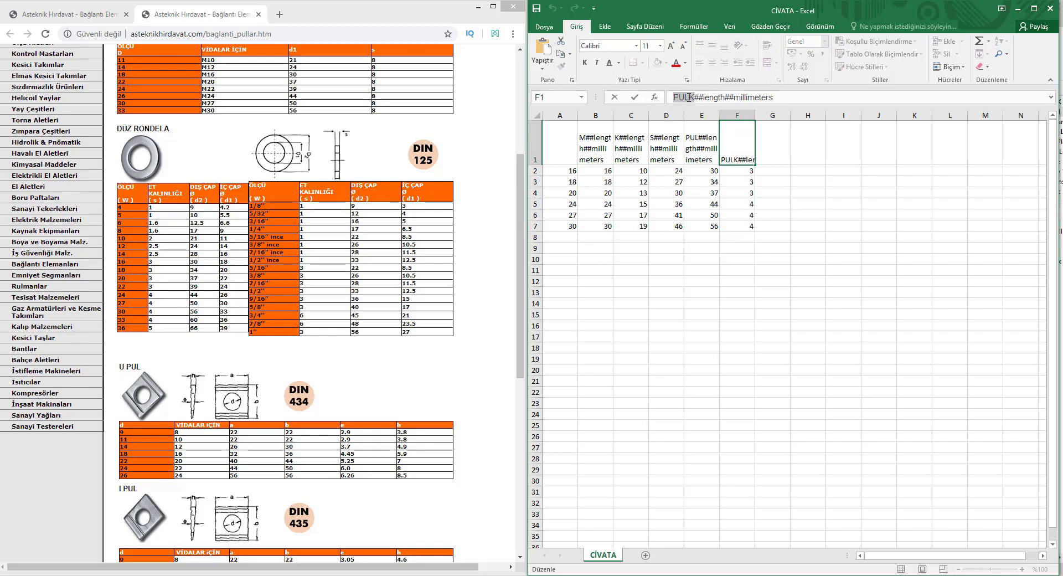
{"action": "left_click_drag", "start_coordinate": [696, 97], "coordinate": [755, 142]}
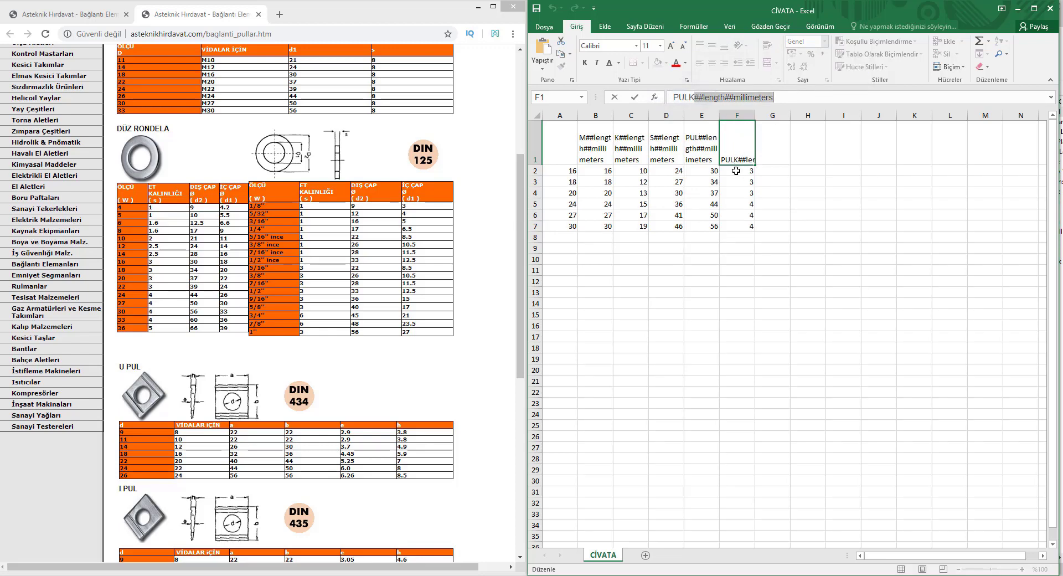
{"action": "key", "text": "Escape"}
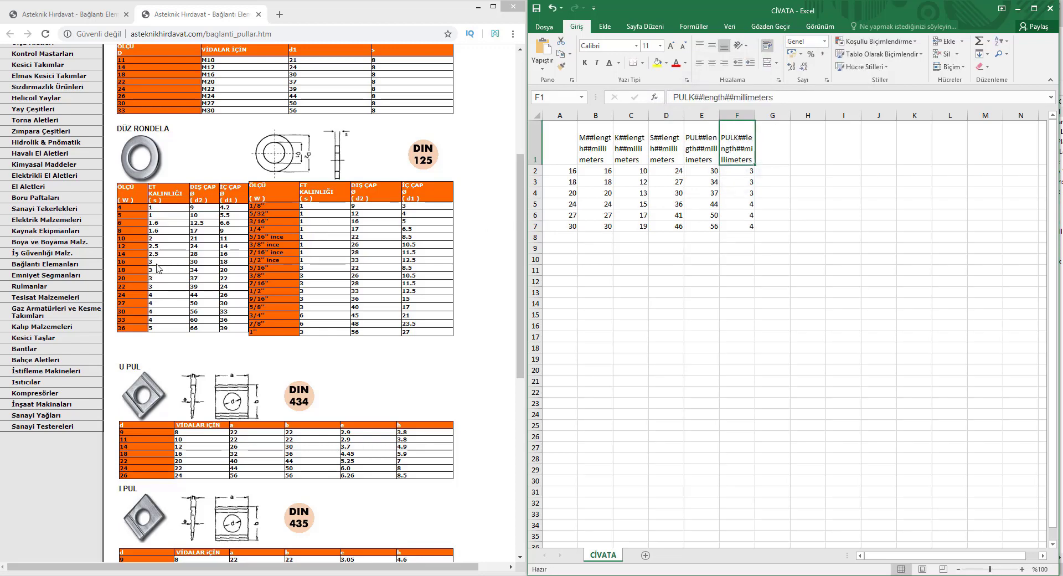
{"action": "left_click", "coordinate": [694, 150]}
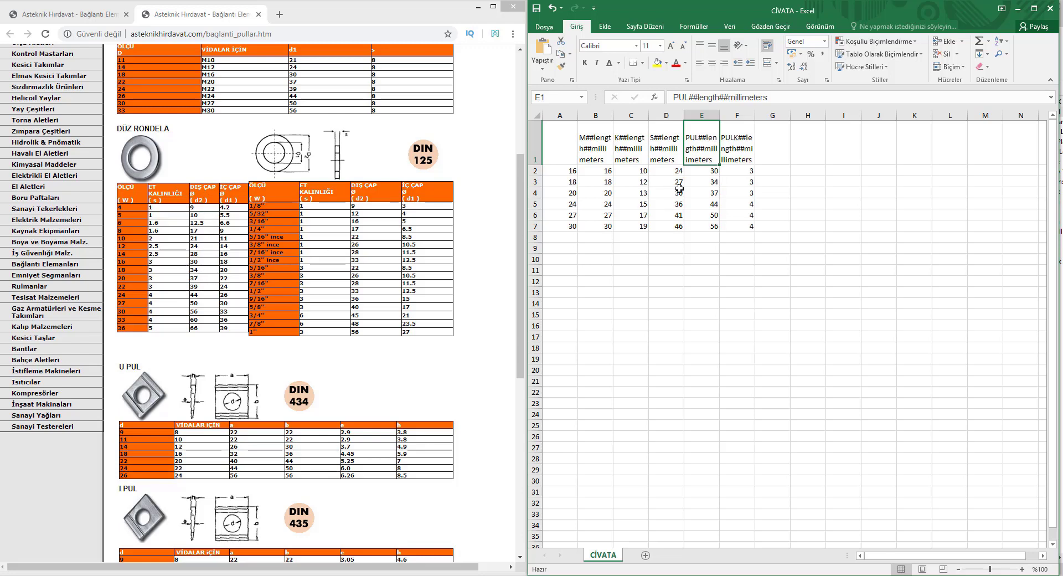
{"action": "left_click_drag", "start_coordinate": [650, 176], "coordinate": [741, 171]}
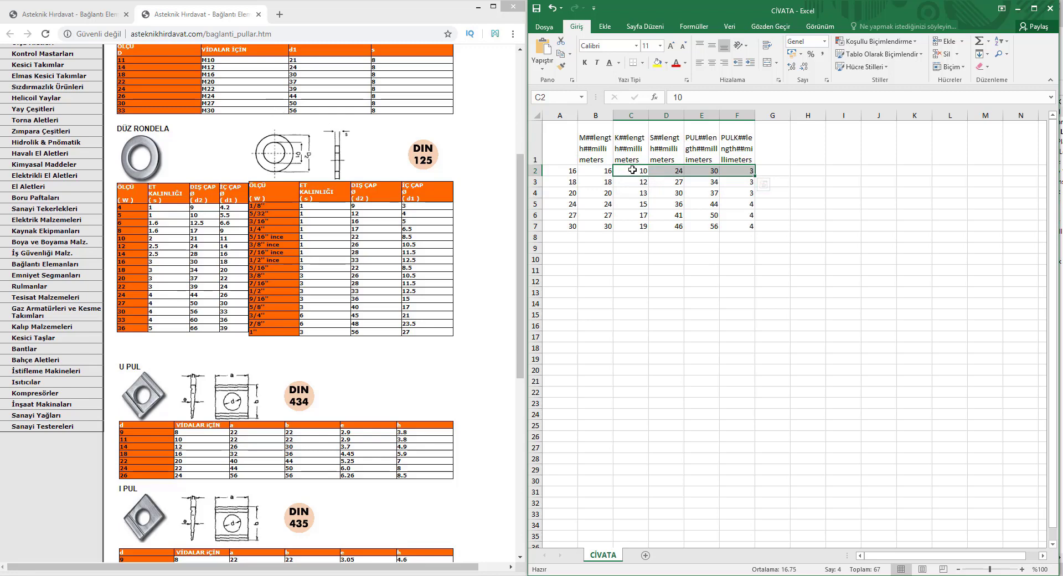
{"action": "left_click", "coordinate": [627, 172]}
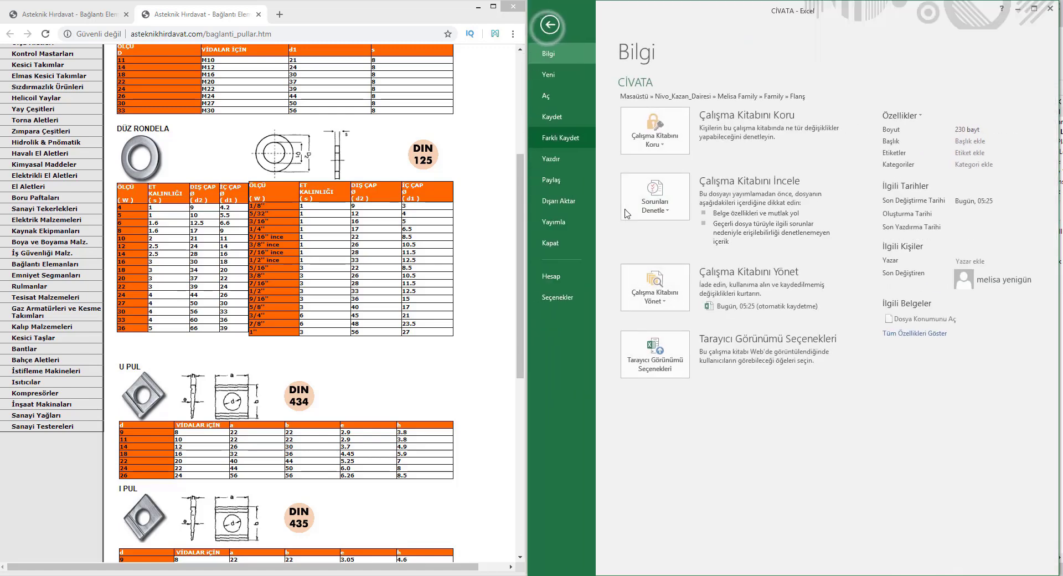
Cancel the Save As to this computer and switch back to Revit's Family2 editor.
{"action": "left_click", "coordinate": [560, 130]}
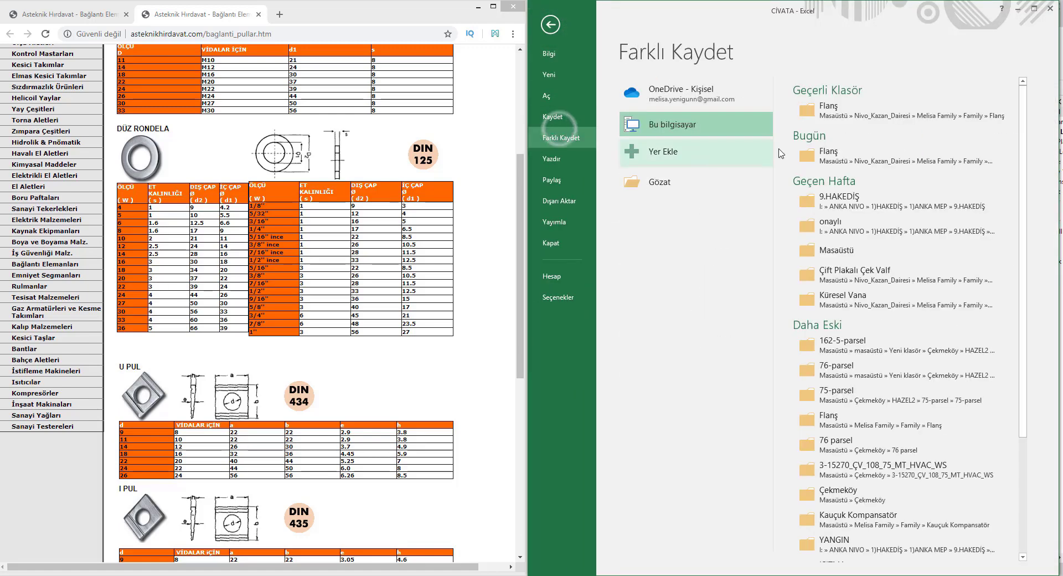
{"action": "left_click", "coordinate": [661, 181]}
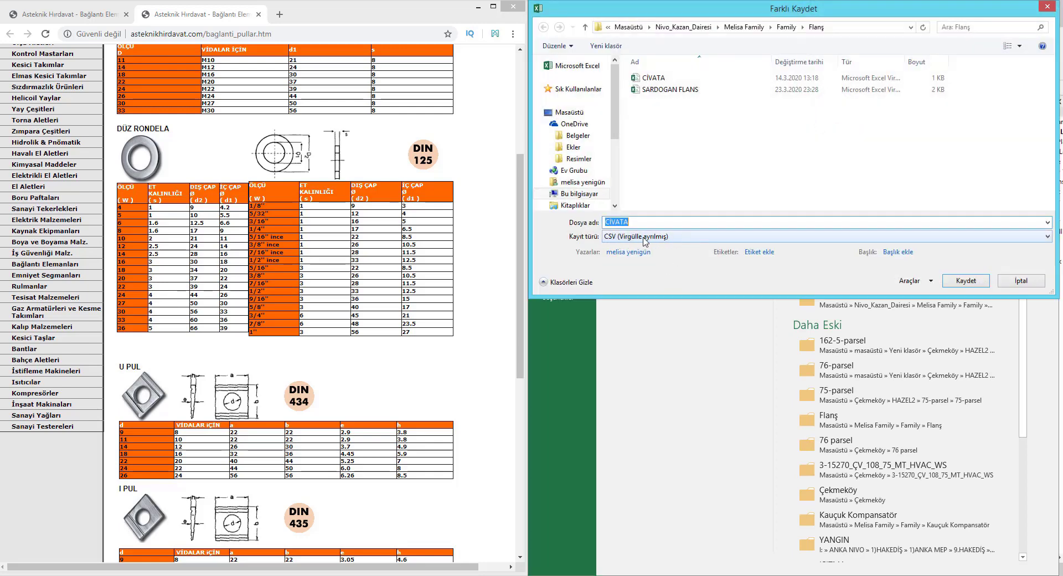
{"action": "left_click", "coordinate": [1008, 279]}
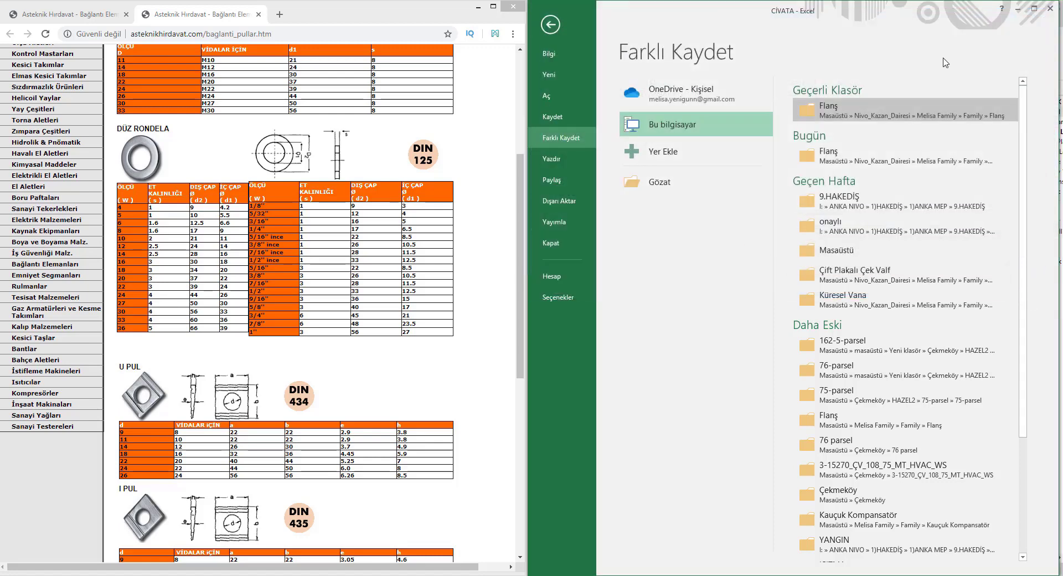
{"action": "key", "text": "Escape"}
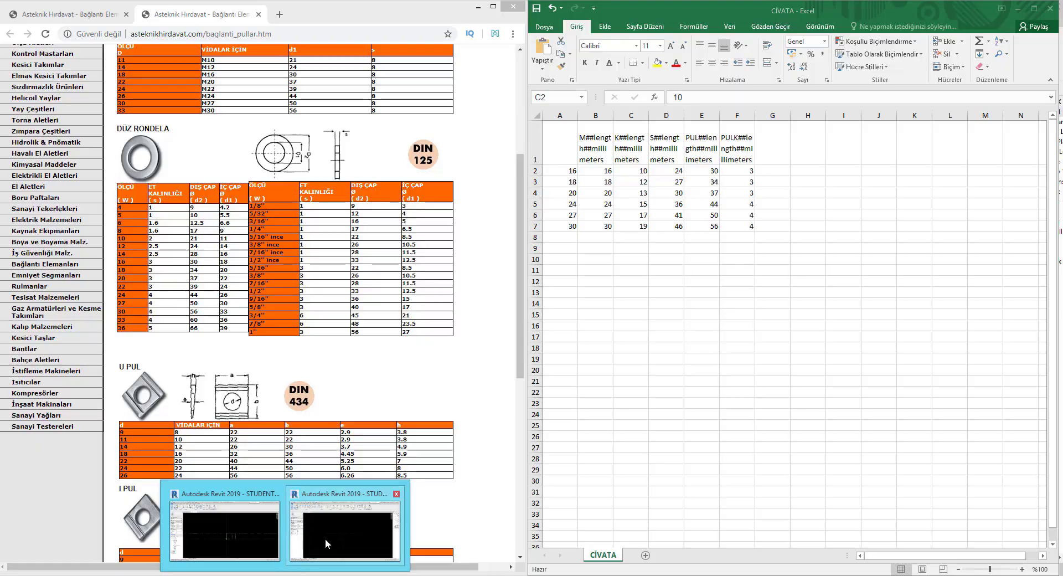
{"action": "left_click", "coordinate": [330, 529]}
In Family Types, create the Metrik instance length parameter.
{"action": "middle_click_drag", "start_coordinate": [467, 318], "coordinate": [419, 328]}
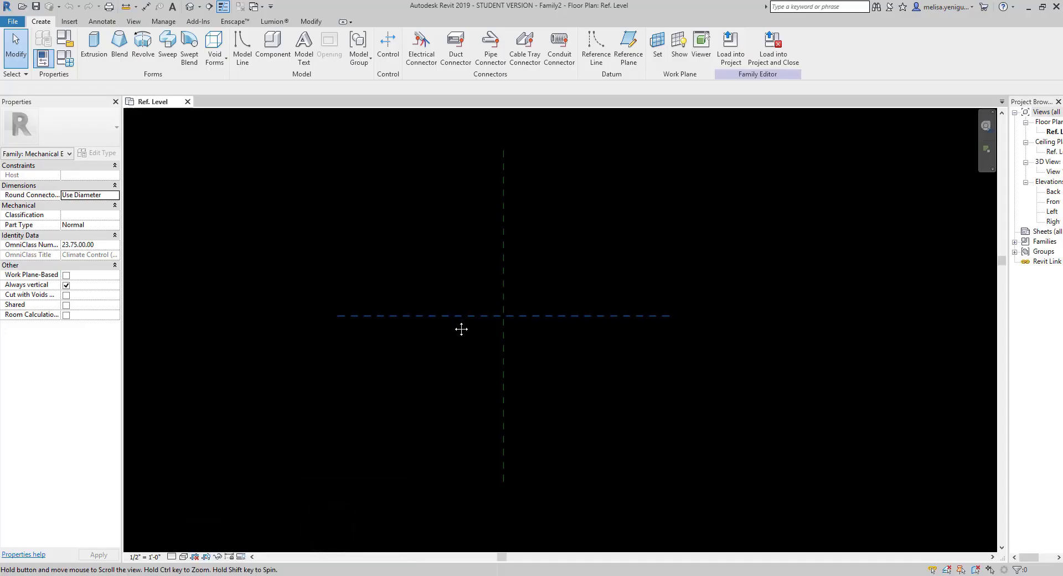
{"action": "left_click", "coordinate": [69, 61]}
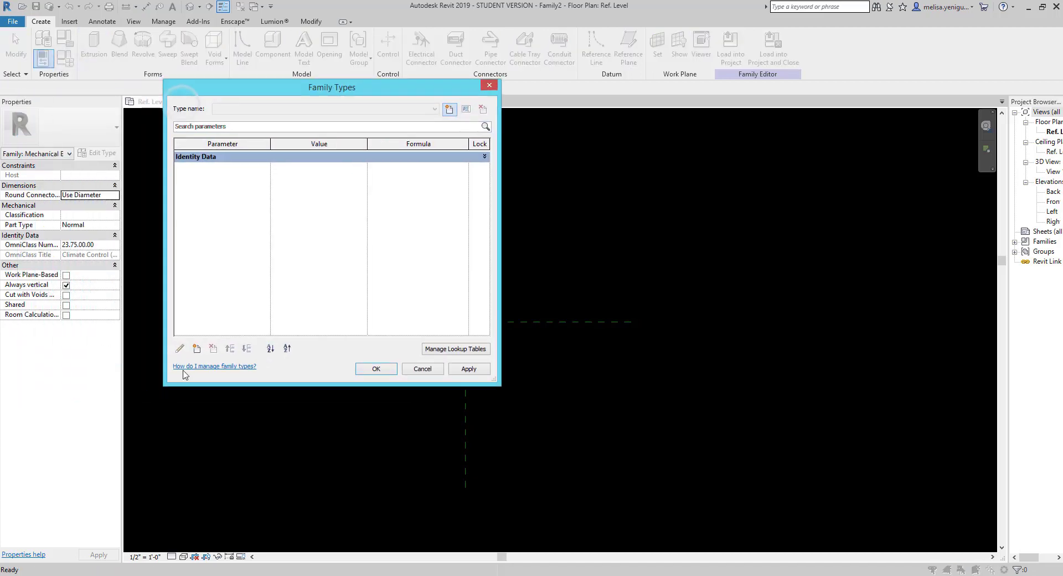
{"action": "left_click", "coordinate": [197, 349]}
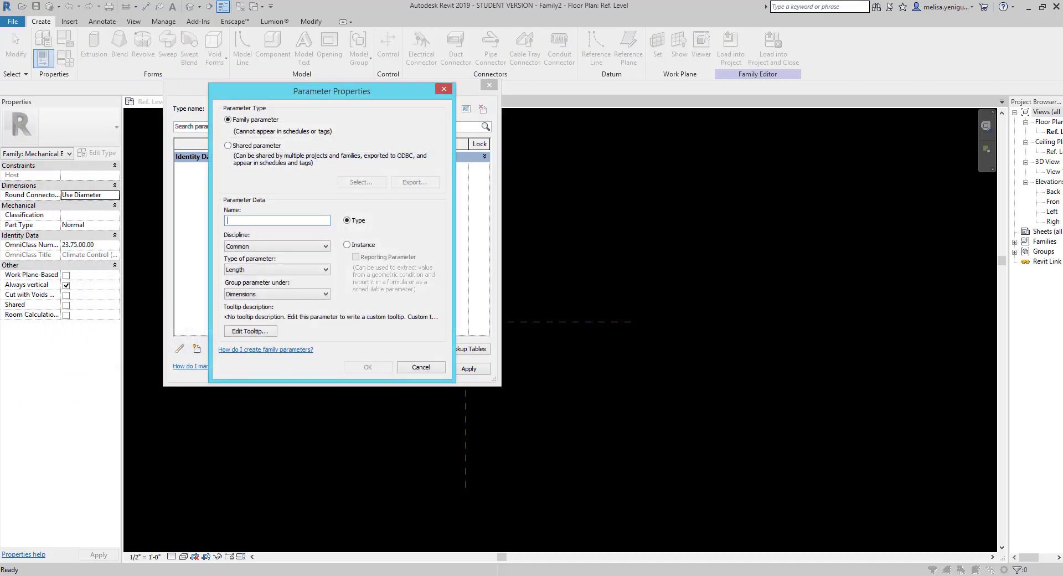
{"action": "left_click_drag", "start_coordinate": [304, 93], "coordinate": [175, 96]}
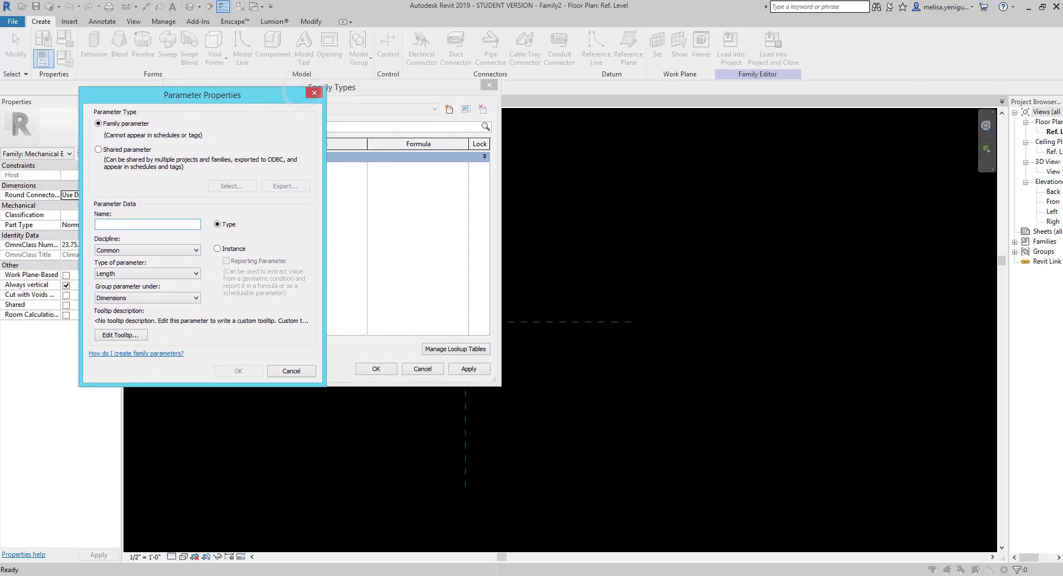
{"action": "key", "text": "alt+Tab"}
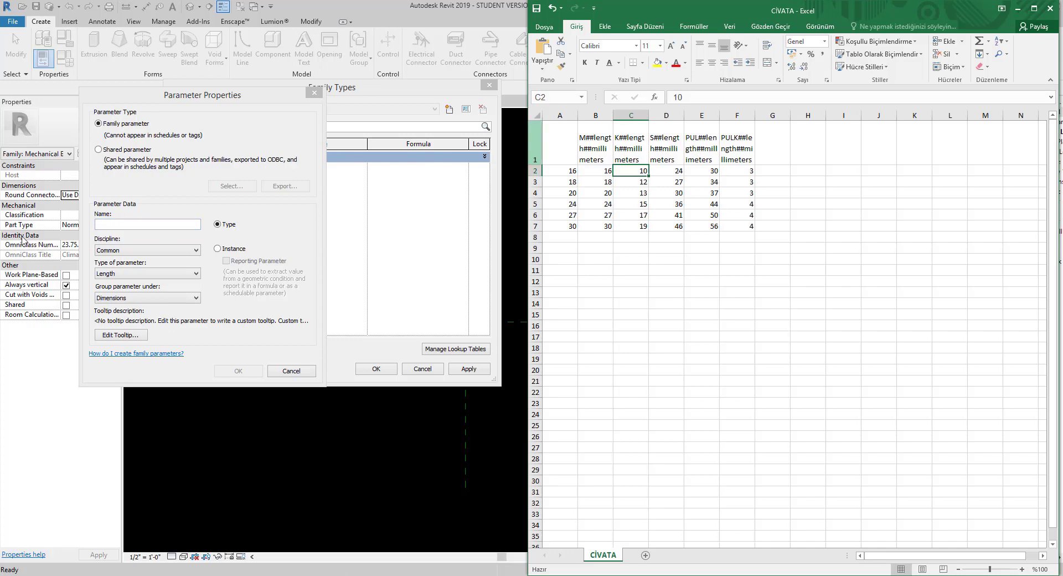
{"action": "left_click", "coordinate": [120, 224]}
{"action": "type", "text": "mET"}
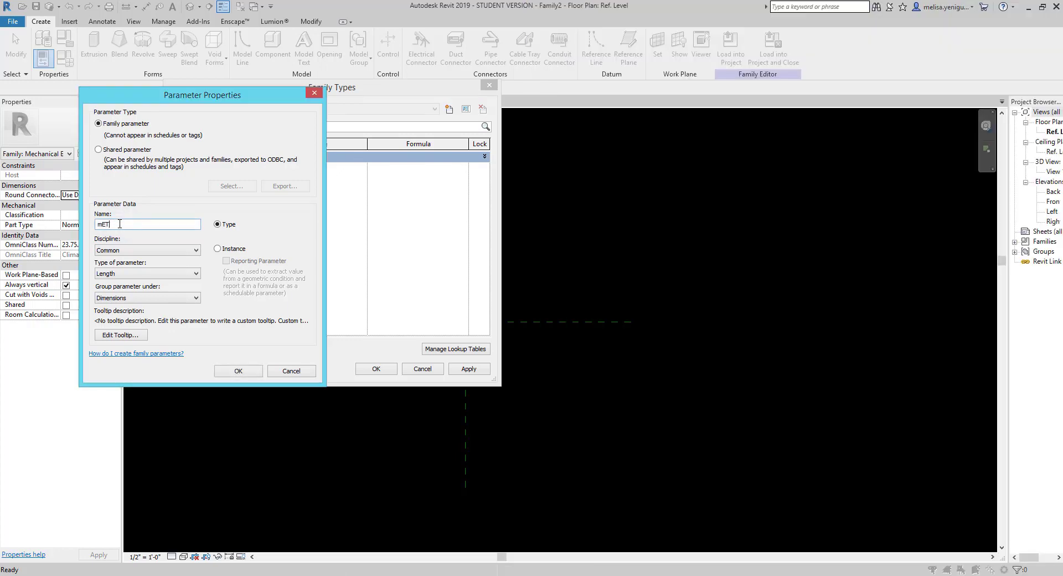
{"action": "key", "text": "BackSpace"}
{"action": "key", "text": "BackSpace"}
{"action": "key", "text": "BackSpace"}
{"action": "type", "text": "Metrik"}
{"action": "left_click_drag", "start_coordinate": [103, 224], "coordinate": [93, 224]}
{"action": "left_click", "coordinate": [218, 249]}
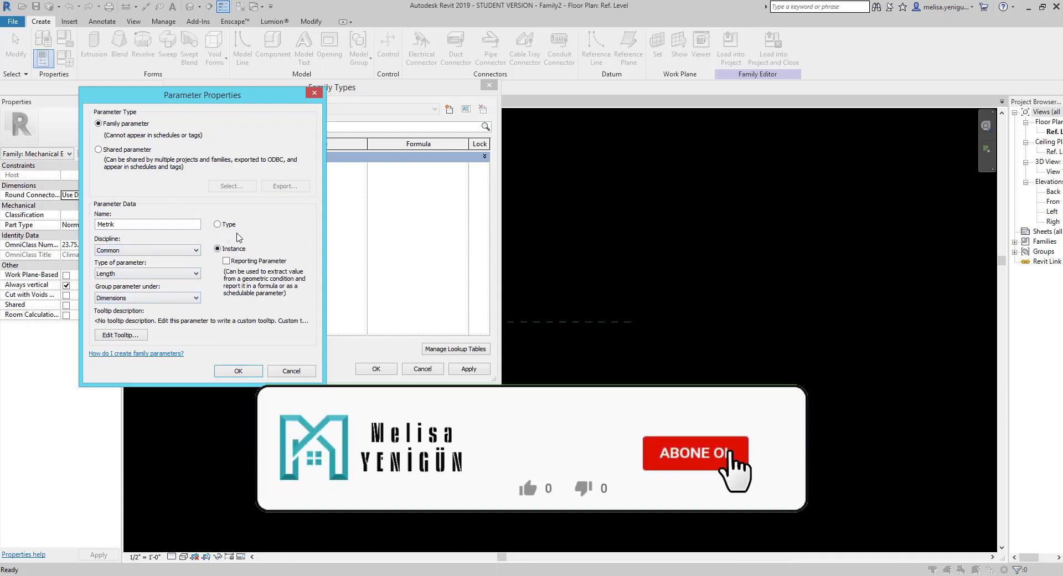
{"action": "left_click", "coordinate": [239, 372]}
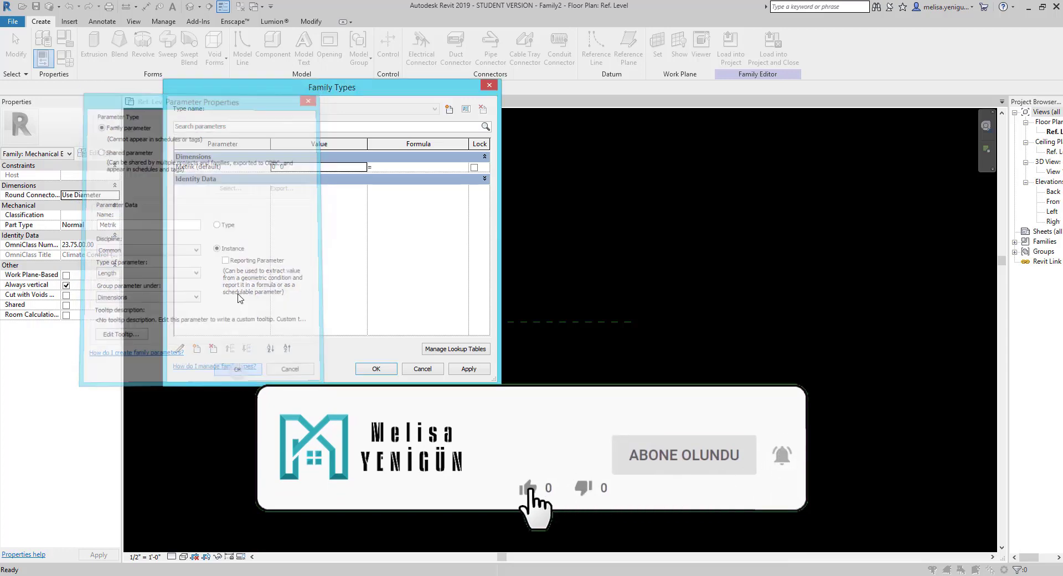
Add the M and K instance length parameters, checking their names against the Excel table.
{"action": "left_click", "coordinate": [197, 348]}
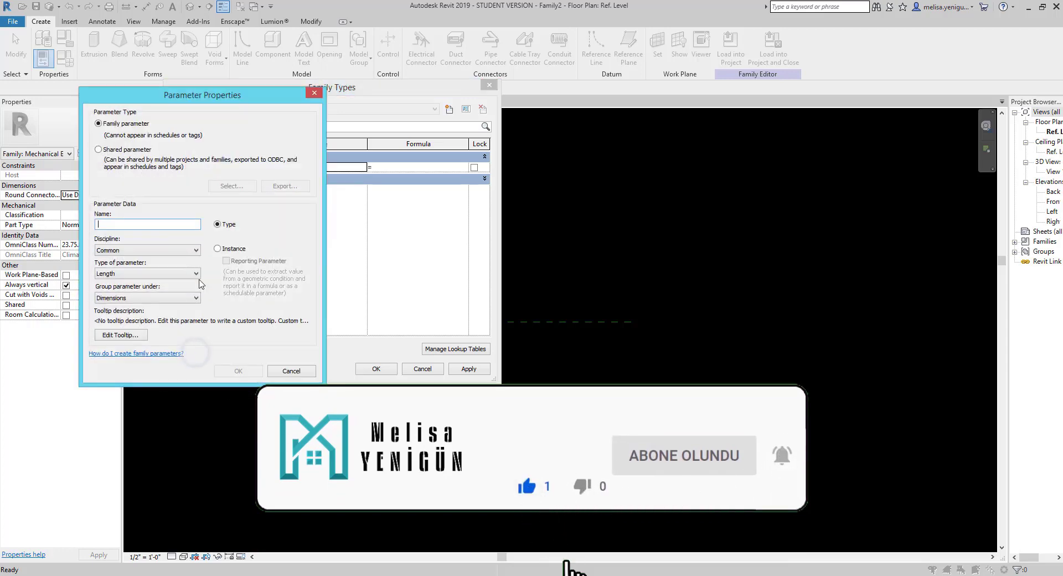
{"action": "type", "text": "M"}
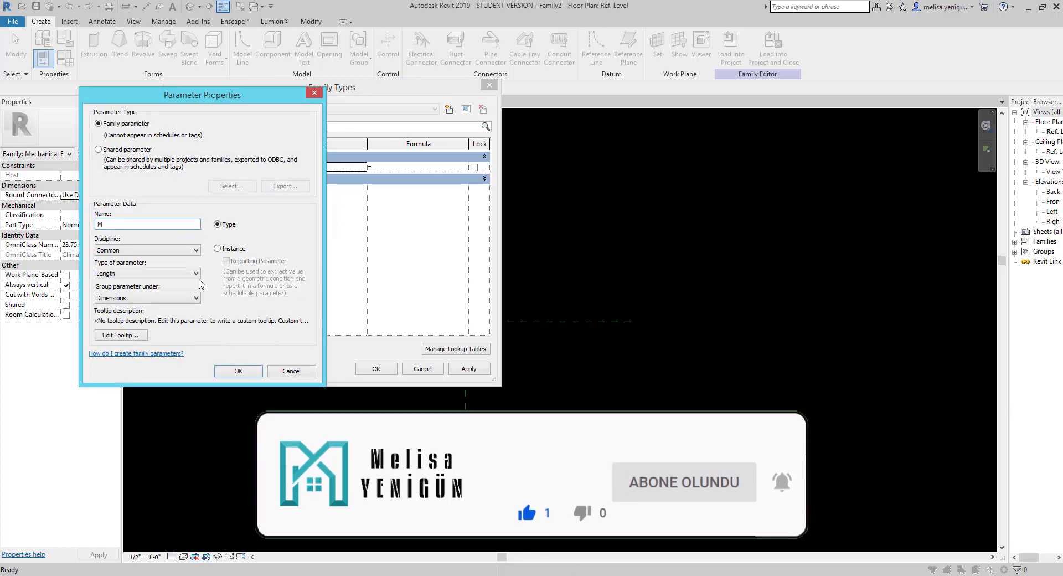
{"action": "key", "text": "alt+Tab"}
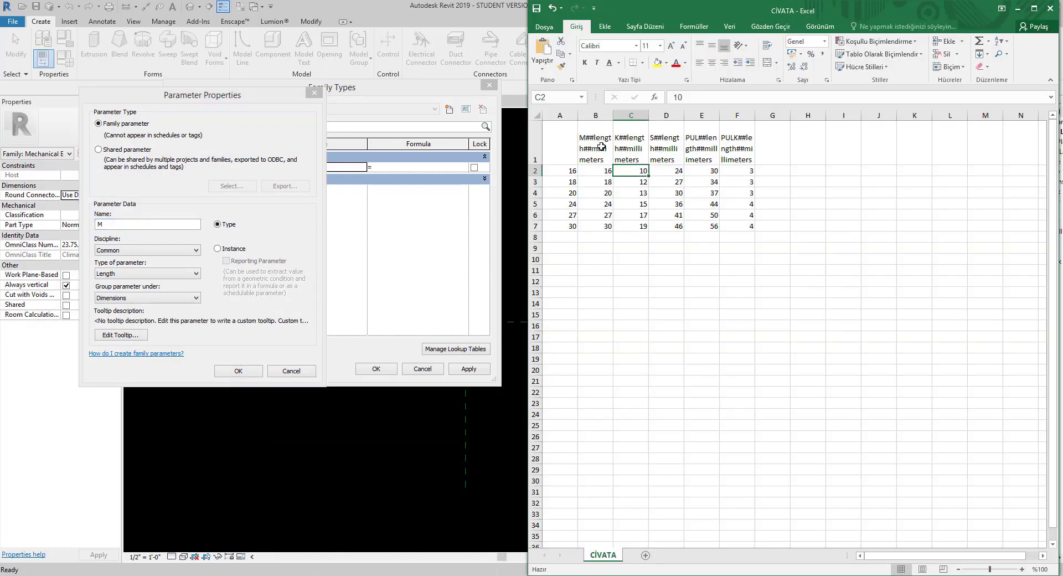
{"action": "left_click", "coordinate": [593, 173]}
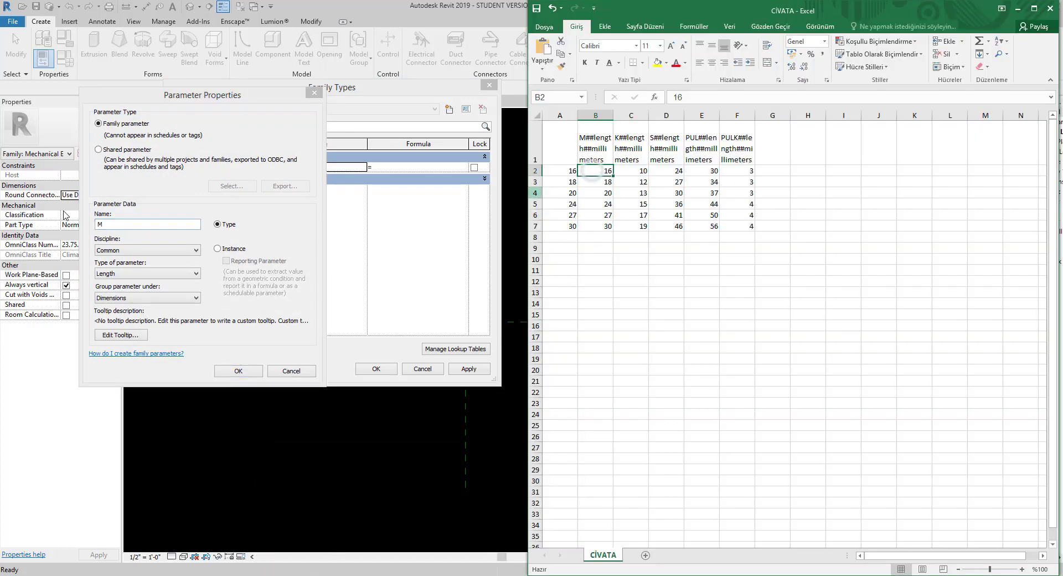
{"action": "left_click", "coordinate": [217, 249]}
{"action": "left_click", "coordinate": [238, 370]}
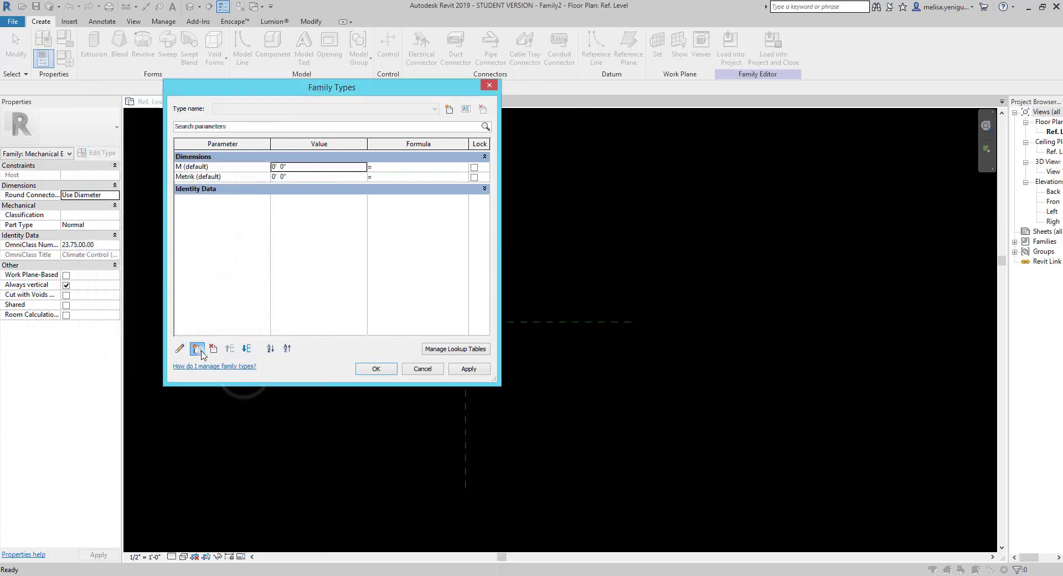
{"action": "left_click", "coordinate": [196, 348]}
{"action": "key", "text": "alt+Tab"}
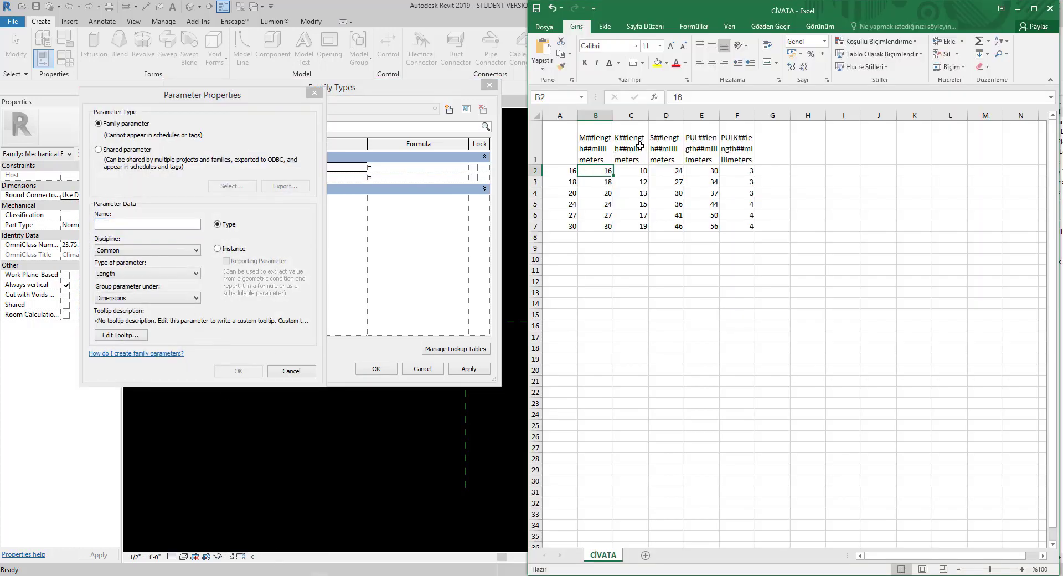
{"action": "left_click", "coordinate": [128, 227]}
{"action": "type", "text": "K"}
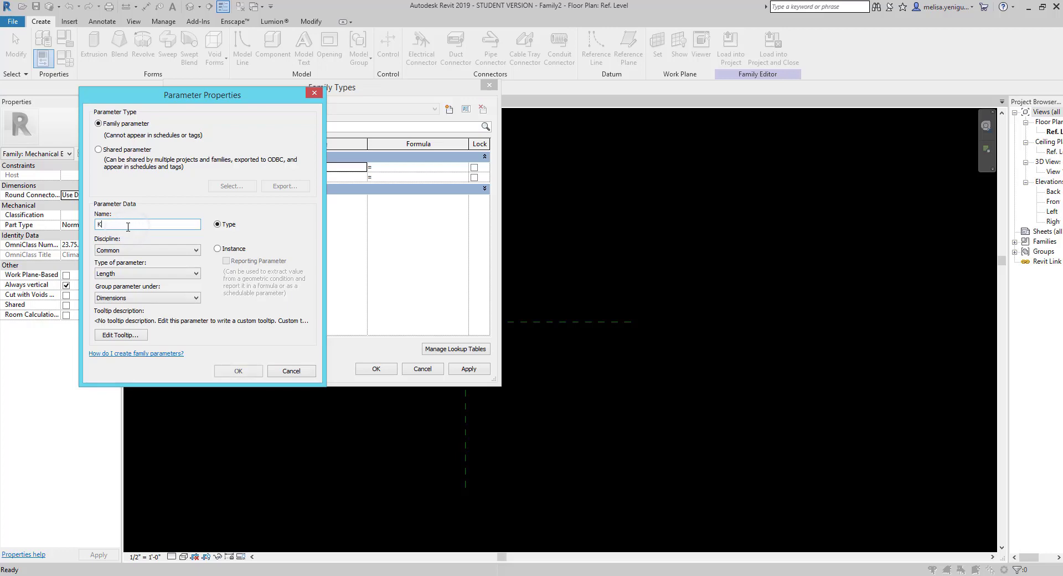
{"action": "left_click", "coordinate": [217, 249]}
{"action": "left_click", "coordinate": [238, 370]}
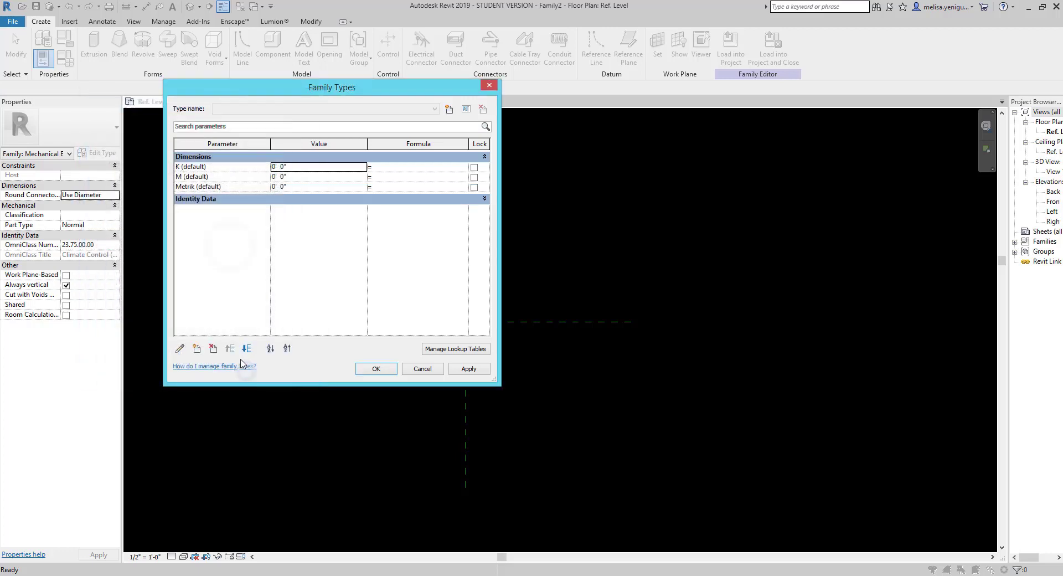
Add the S length parameter, copying its header from cell D1.
{"action": "left_click", "coordinate": [196, 349]}
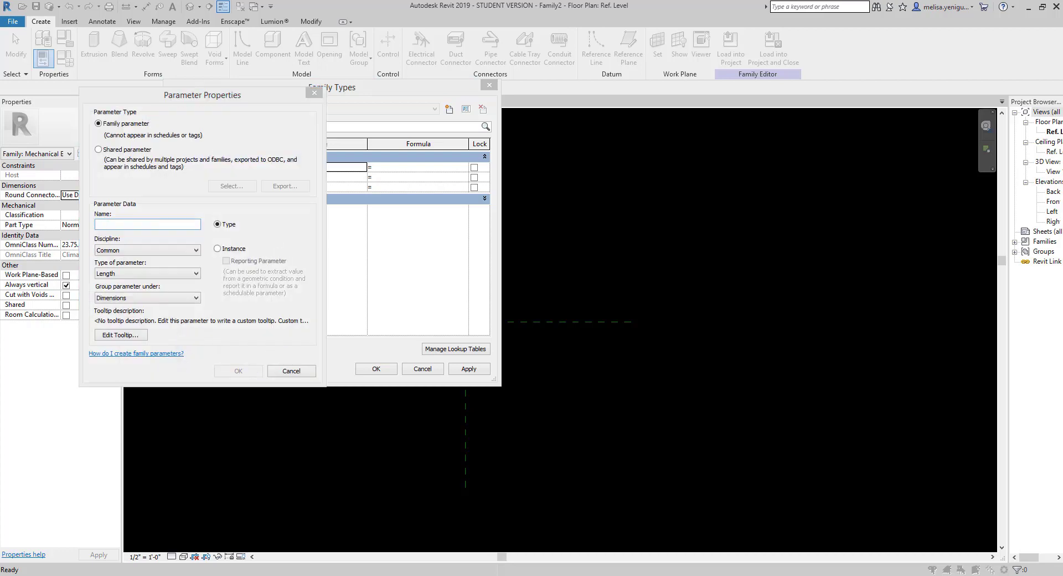
{"action": "key", "text": "alt+Tab"}
{"action": "left_click", "coordinate": [639, 155]}
{"action": "left_click", "coordinate": [668, 151]}
{"action": "key", "text": "ctrl+c"}
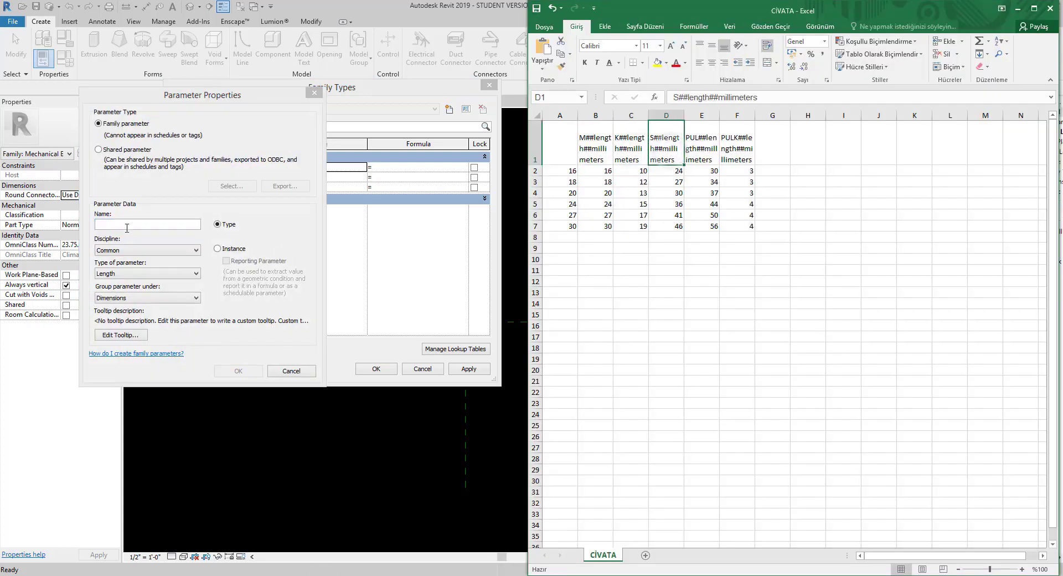
{"action": "left_click", "coordinate": [126, 224]}
{"action": "type", "text": "S"}
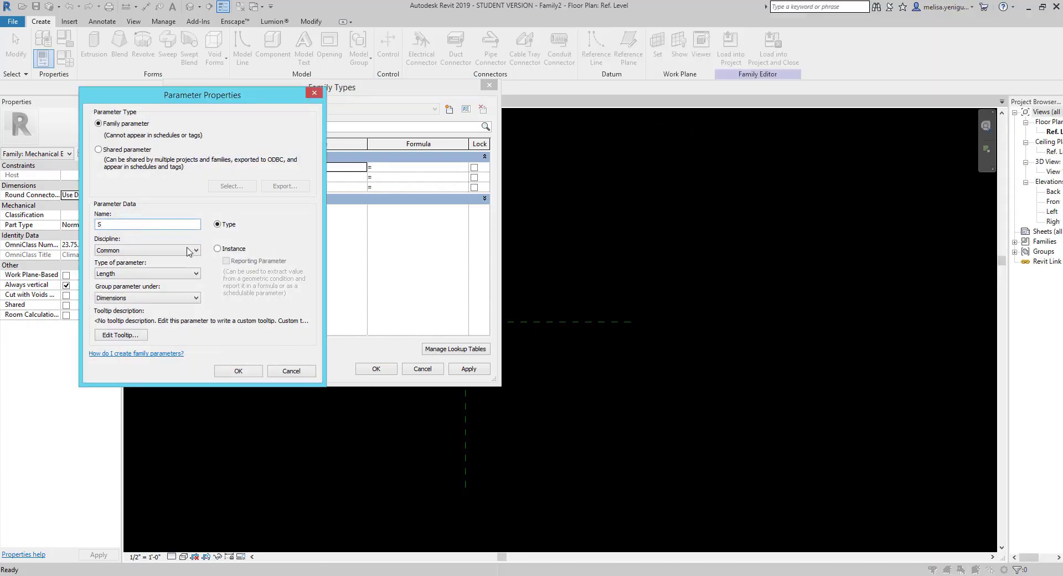
{"action": "left_click", "coordinate": [238, 370]}
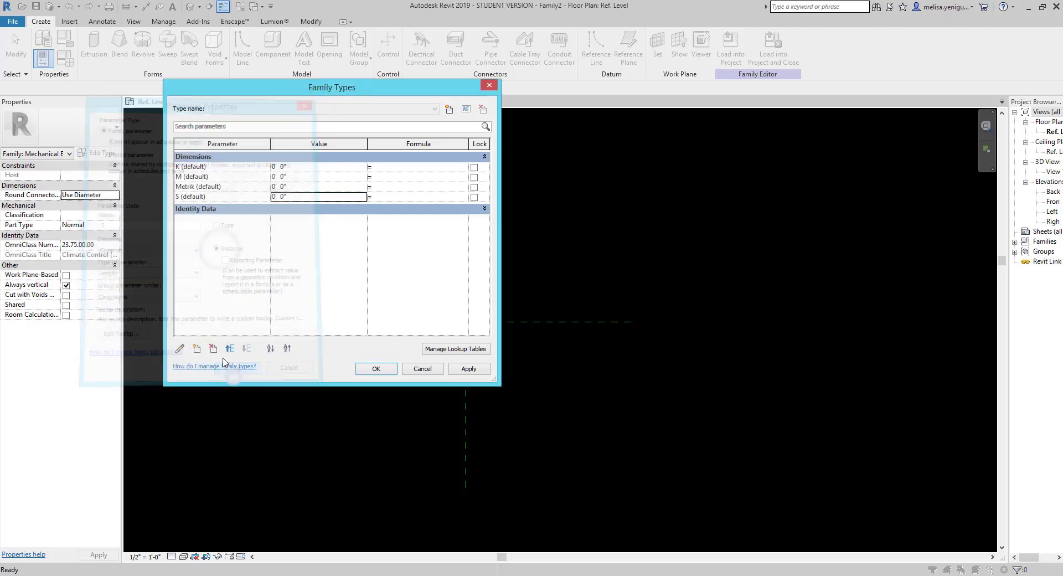
Add the PUL and PULK instance length parameters.
{"action": "left_click", "coordinate": [201, 349]}
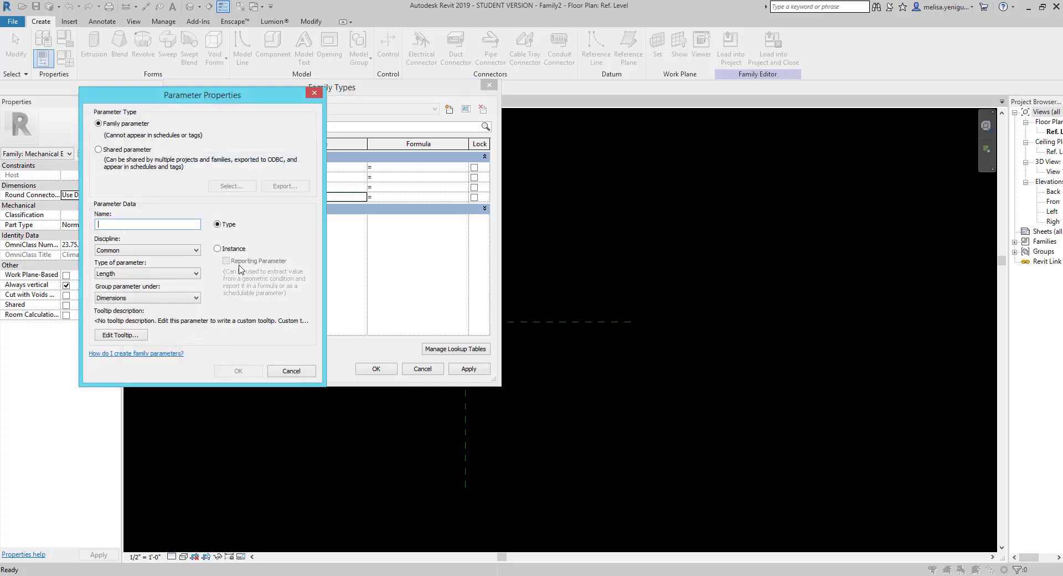
{"action": "type", "text": "PUL"}
{"action": "left_click", "coordinate": [217, 249]}
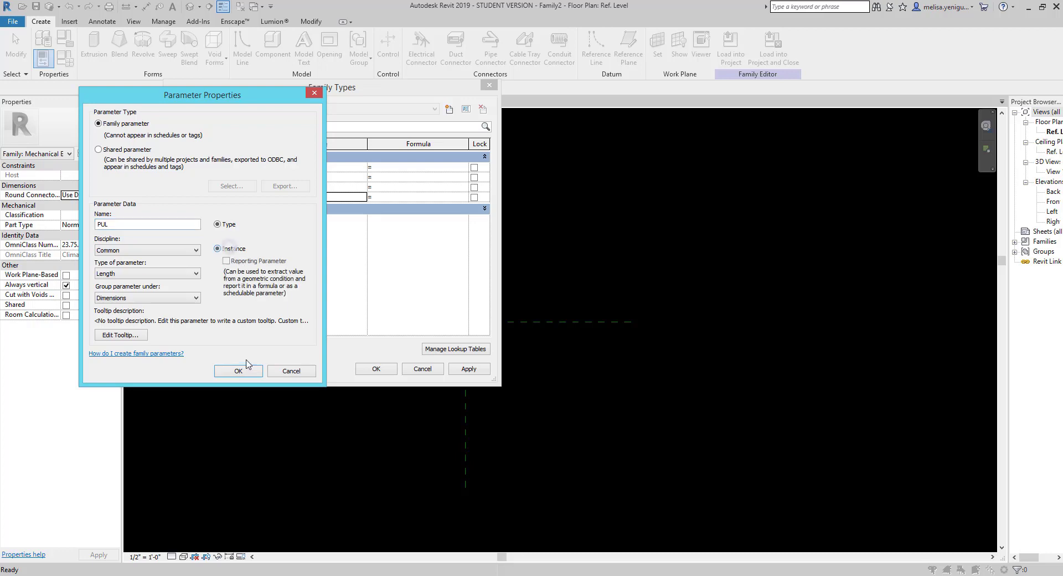
{"action": "left_click", "coordinate": [238, 371]}
{"action": "left_click", "coordinate": [196, 348]}
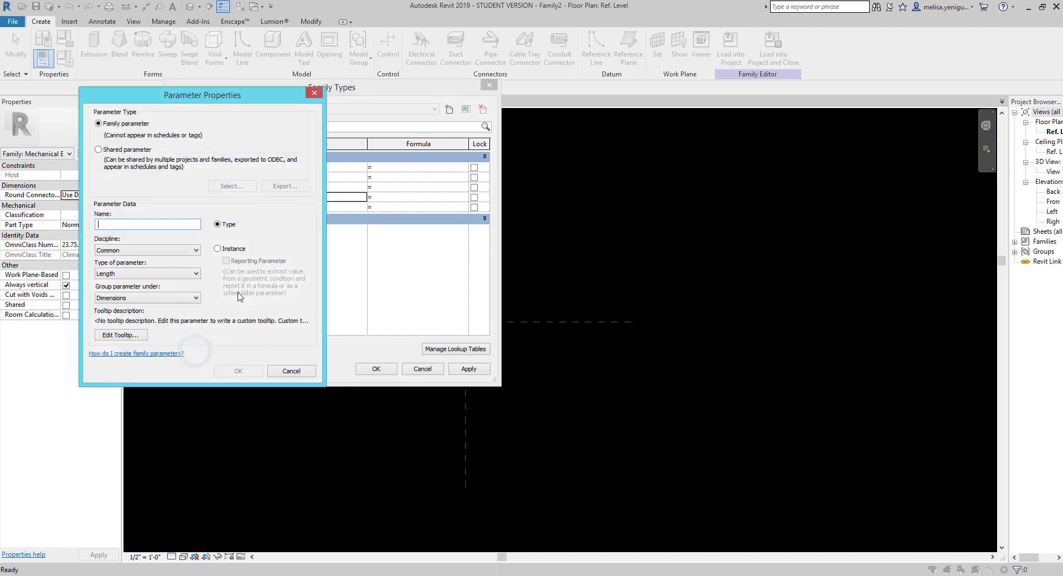
{"action": "type", "text": "PULK"}
{"action": "left_click", "coordinate": [218, 249]}
{"action": "left_click", "coordinate": [238, 370]}
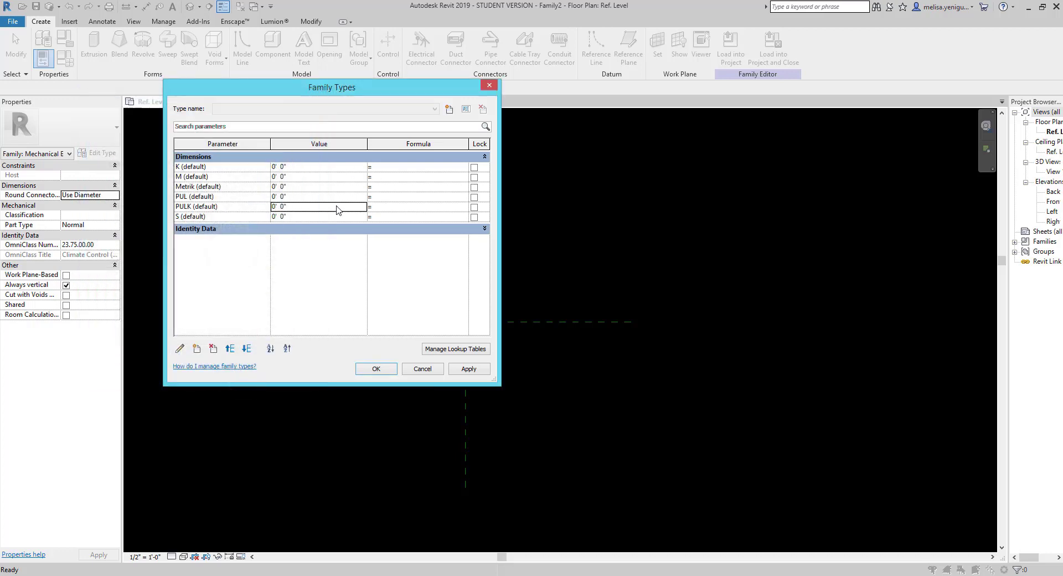
Set Project Units length format to Millimeters with 0 decimal places, then reopen Family Types.
{"action": "left_click", "coordinate": [375, 369]}
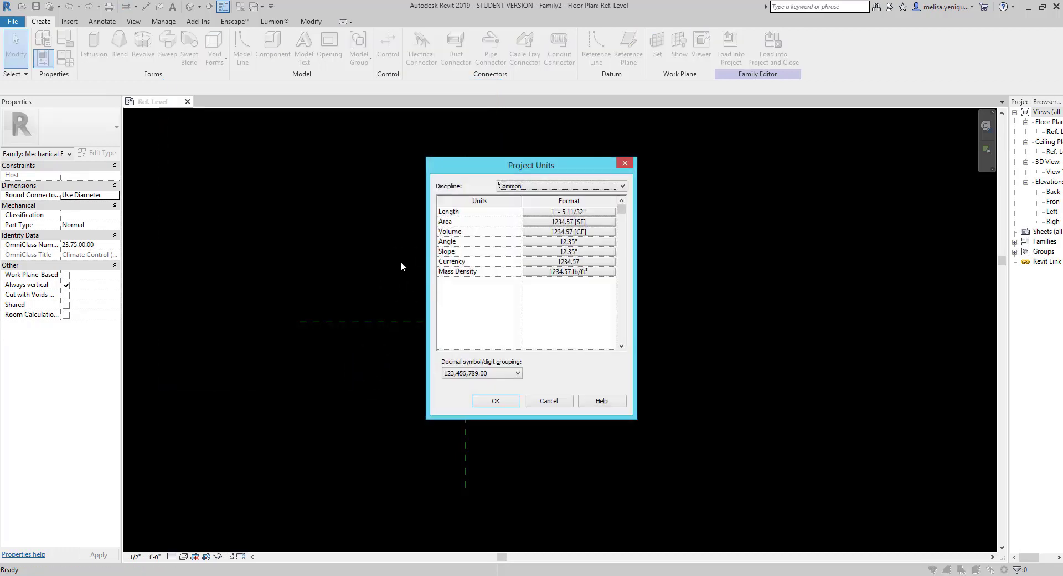
{"action": "key", "text": "Escape"}
{"action": "left_click", "coordinate": [156, 21]}
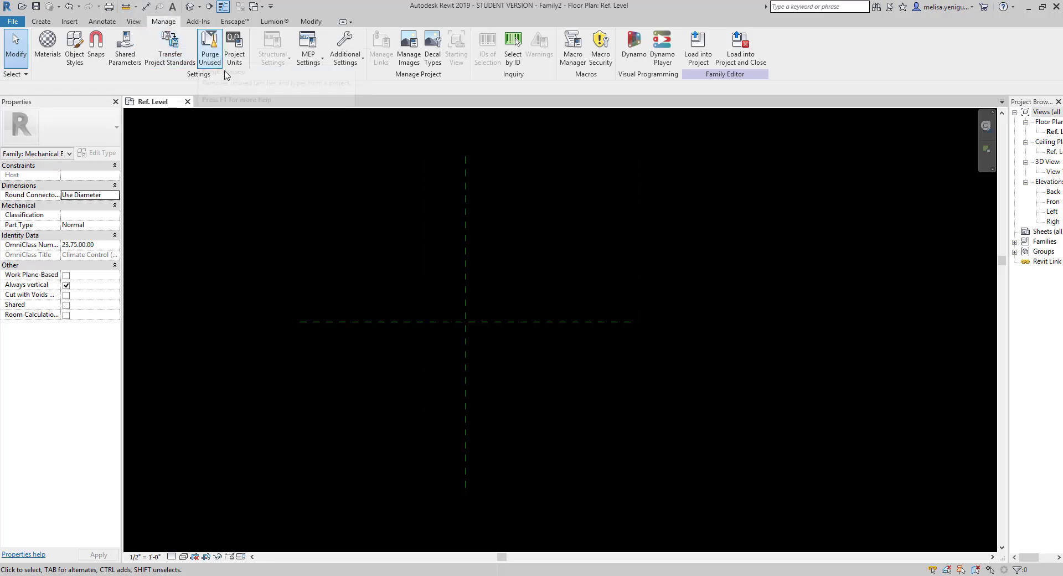
{"action": "left_click", "coordinate": [234, 56]}
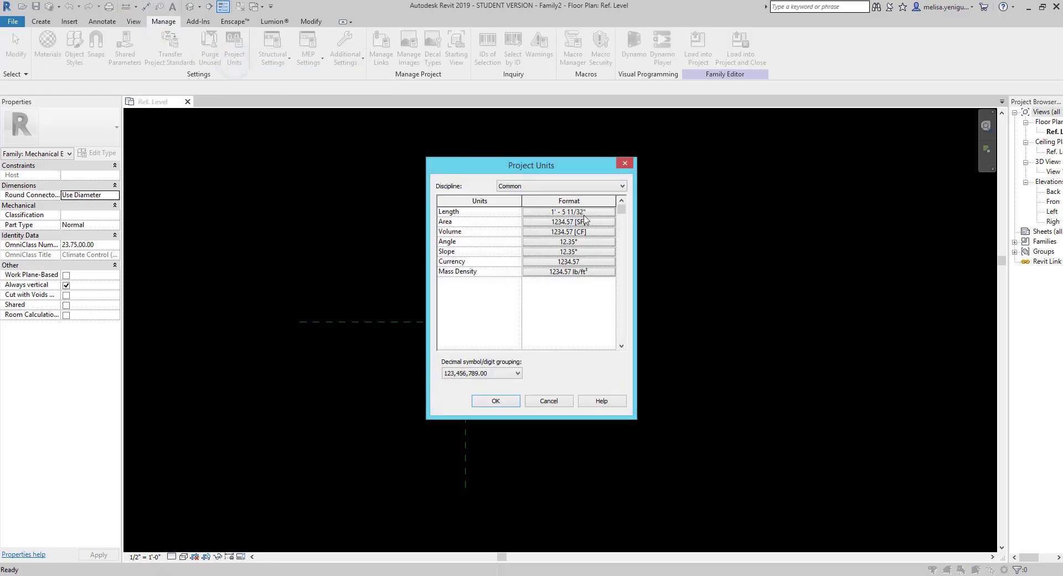
{"action": "left_click", "coordinate": [581, 215]}
{"action": "left_click", "coordinate": [564, 232]}
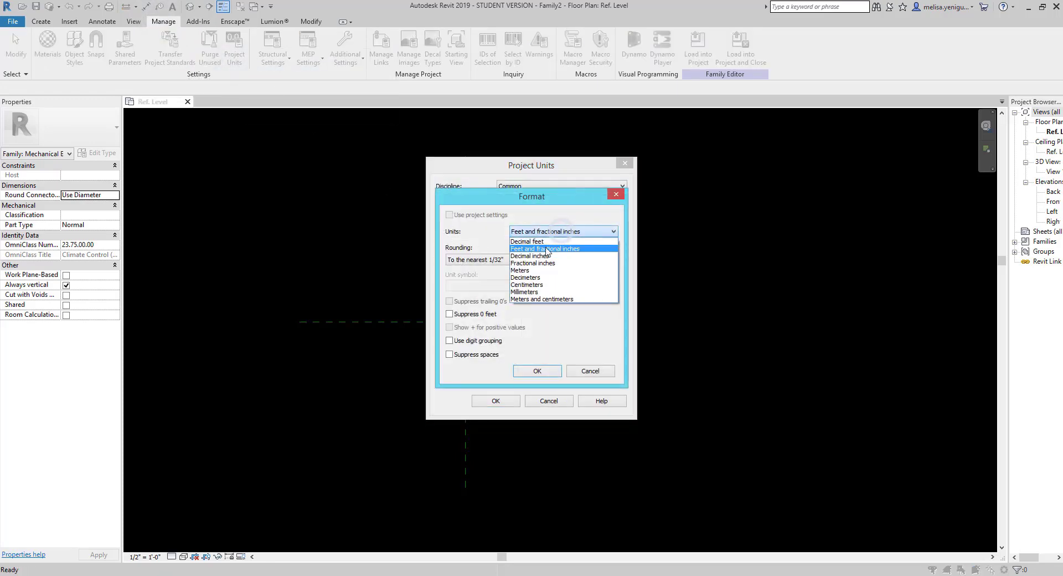
{"action": "left_click", "coordinate": [528, 291]}
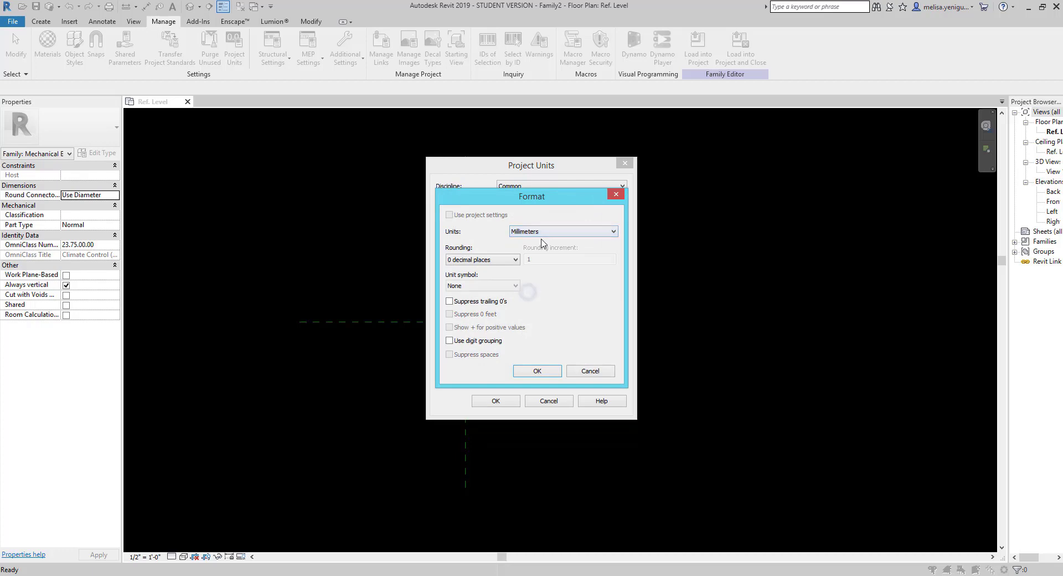
{"action": "left_click", "coordinate": [535, 371]}
{"action": "left_click", "coordinate": [495, 400]}
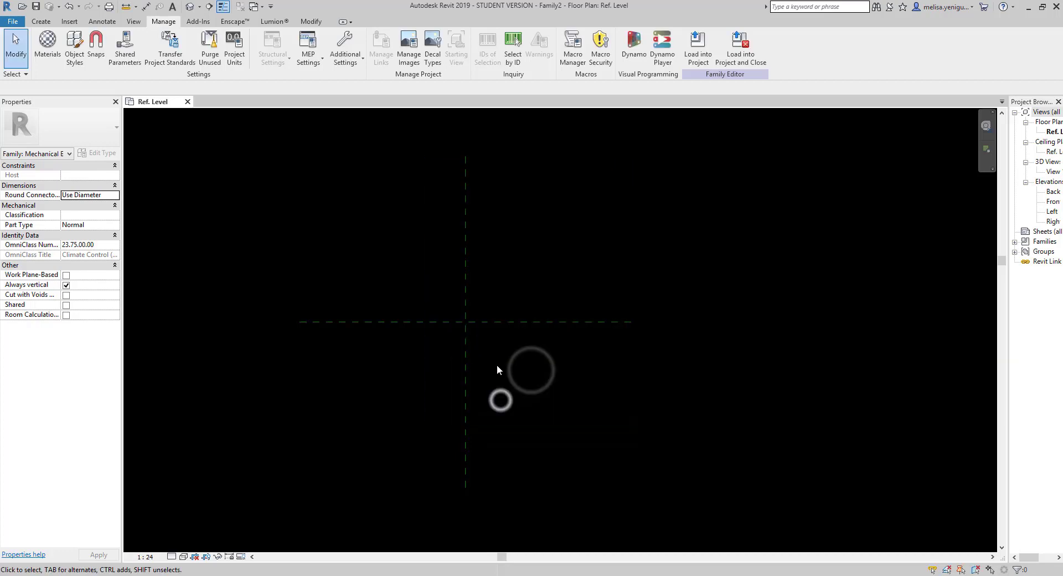
{"action": "left_click", "coordinate": [48, 25]}
{"action": "left_click", "coordinate": [44, 57]}
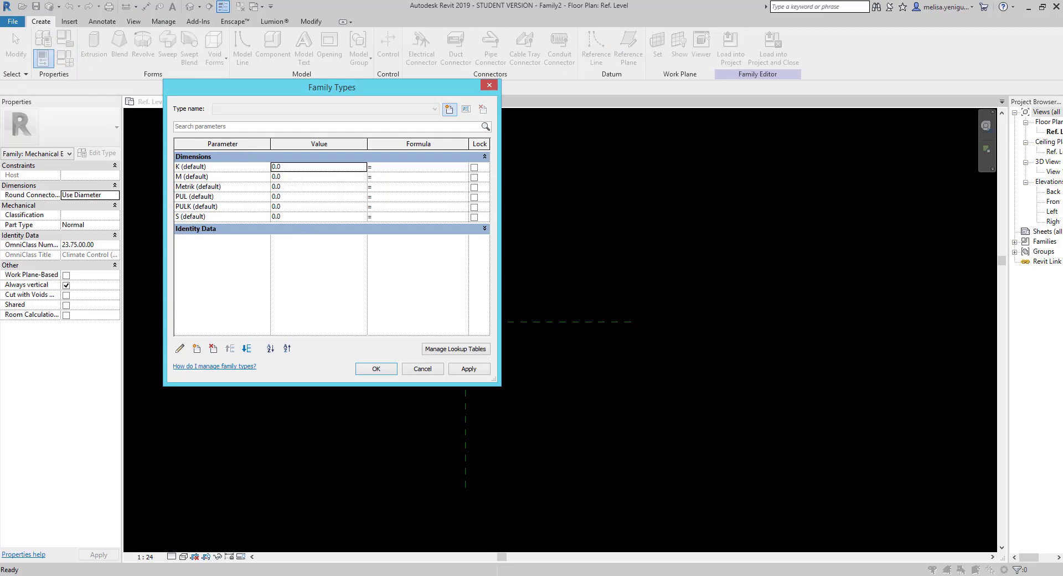
Add a Text-type parameter named CIVATA and give it the value CIVATA.
{"action": "left_click", "coordinate": [586, 372]}
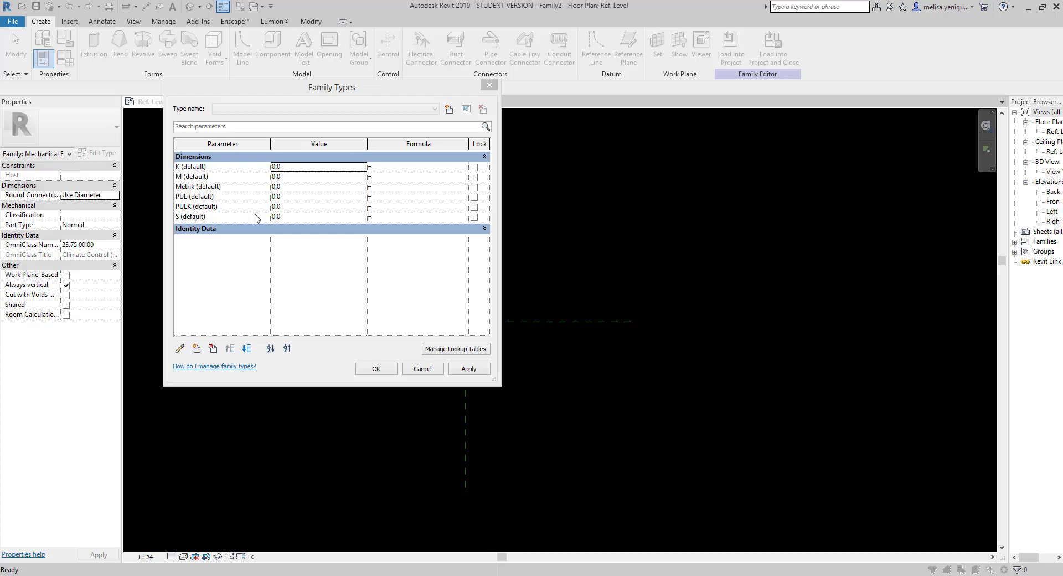
{"action": "left_click", "coordinate": [197, 348]}
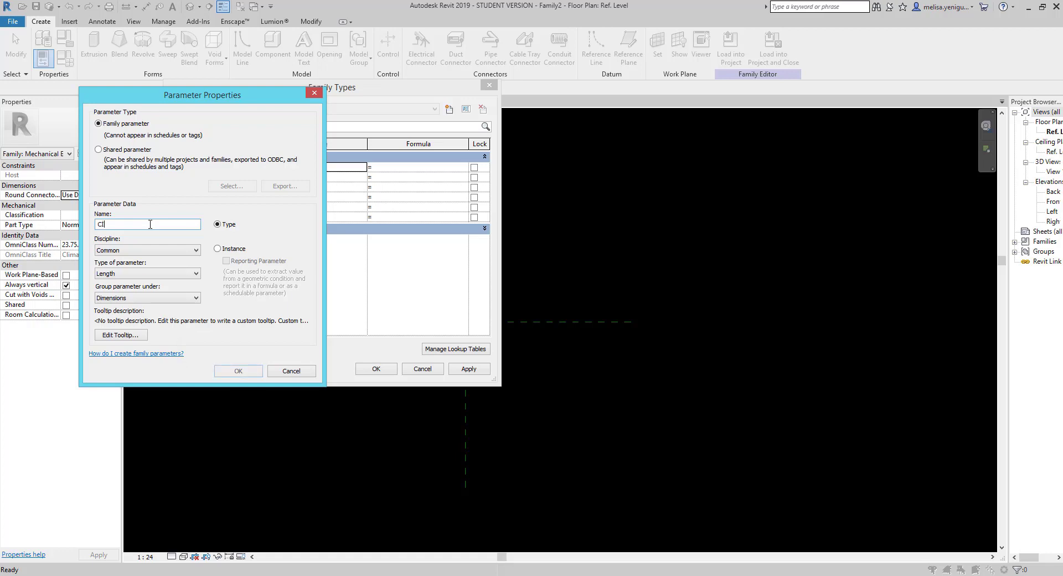
{"action": "type", "text": "VATA"}
{"action": "left_click", "coordinate": [178, 303]}
{"action": "left_click", "coordinate": [156, 277]}
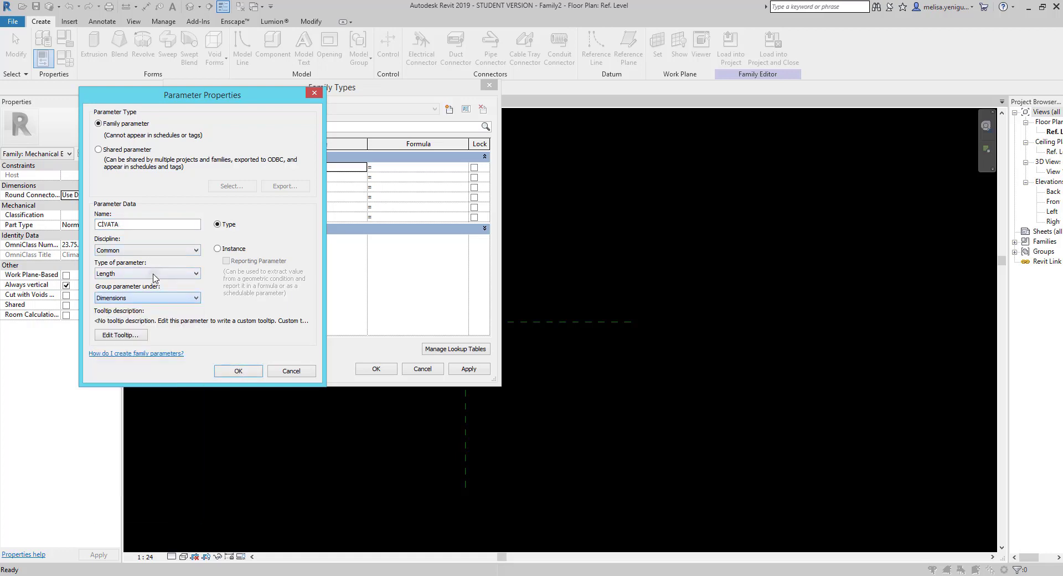
{"action": "left_click", "coordinate": [154, 276]}
{"action": "left_click", "coordinate": [125, 283]}
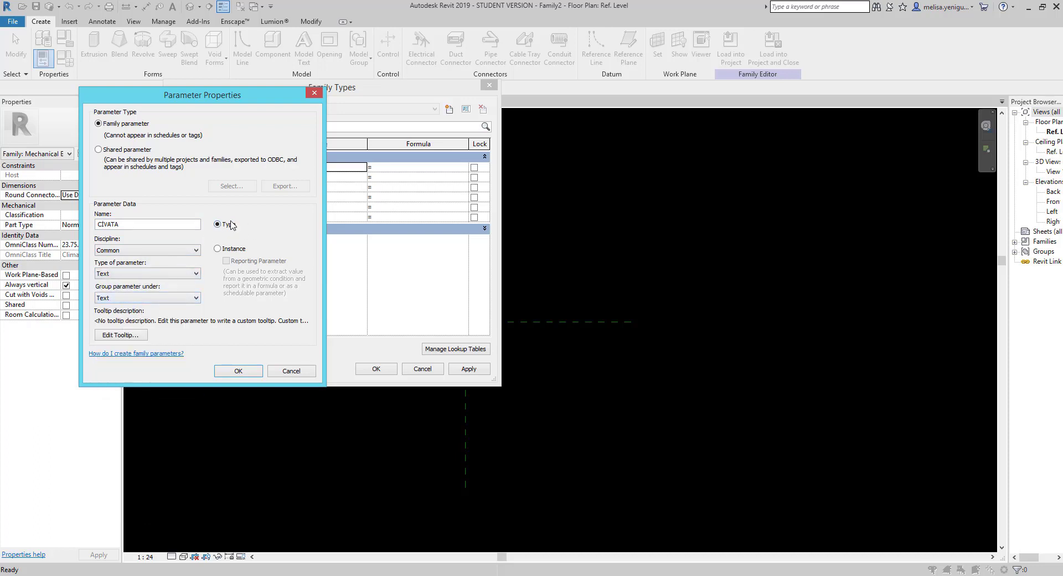
{"action": "left_click", "coordinate": [238, 371]}
{"action": "left_click", "coordinate": [295, 168]}
{"action": "type", "text": "CIVATA"}
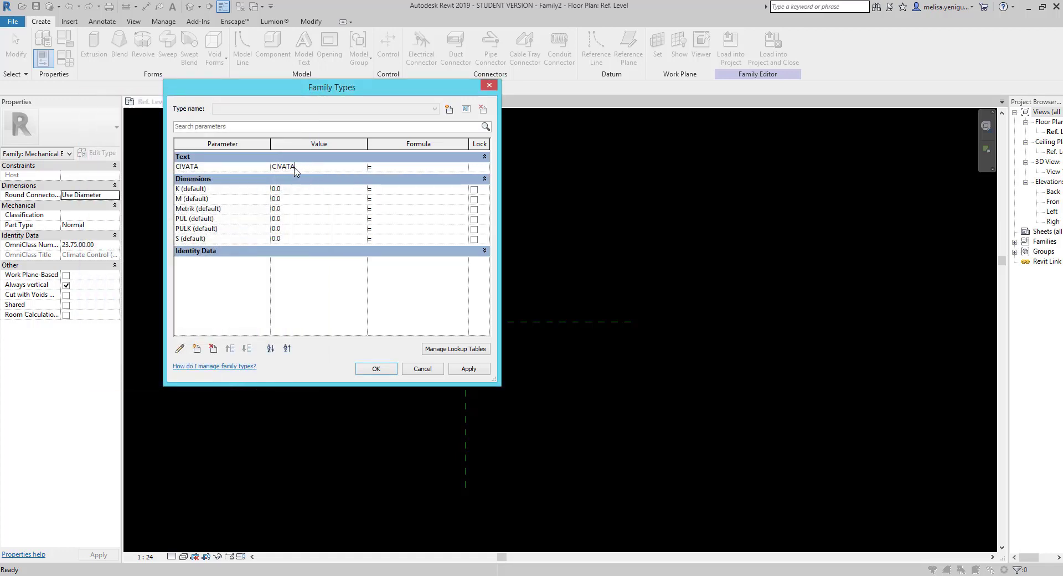
{"action": "key", "text": "Tab"}
Import the CIVATA CSV file as a lookup table through Manage Lookup Tables.
{"action": "left_click", "coordinate": [396, 190]}
{"action": "left_click", "coordinate": [438, 348]}
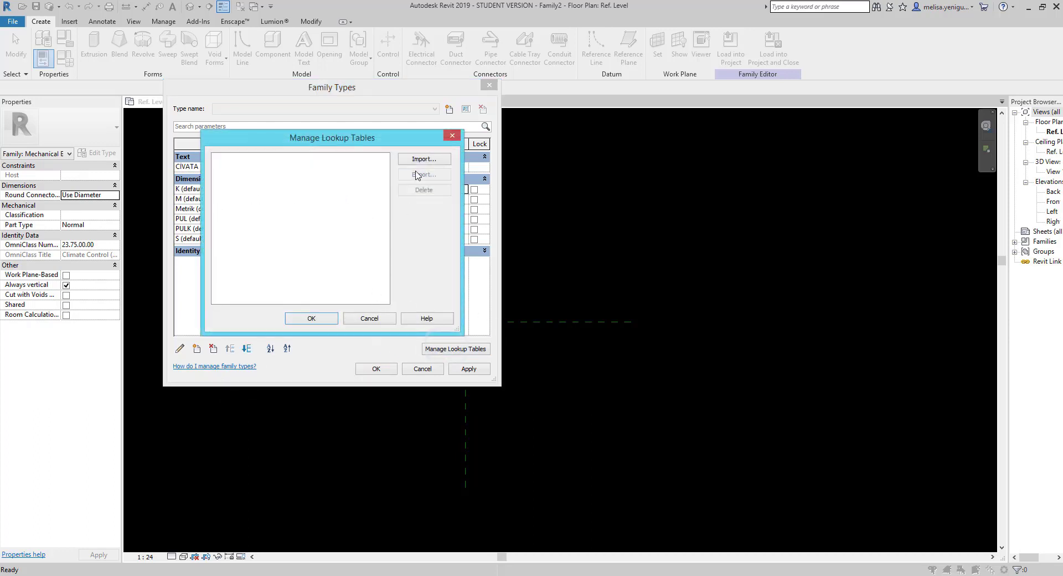
{"action": "left_click", "coordinate": [370, 319]}
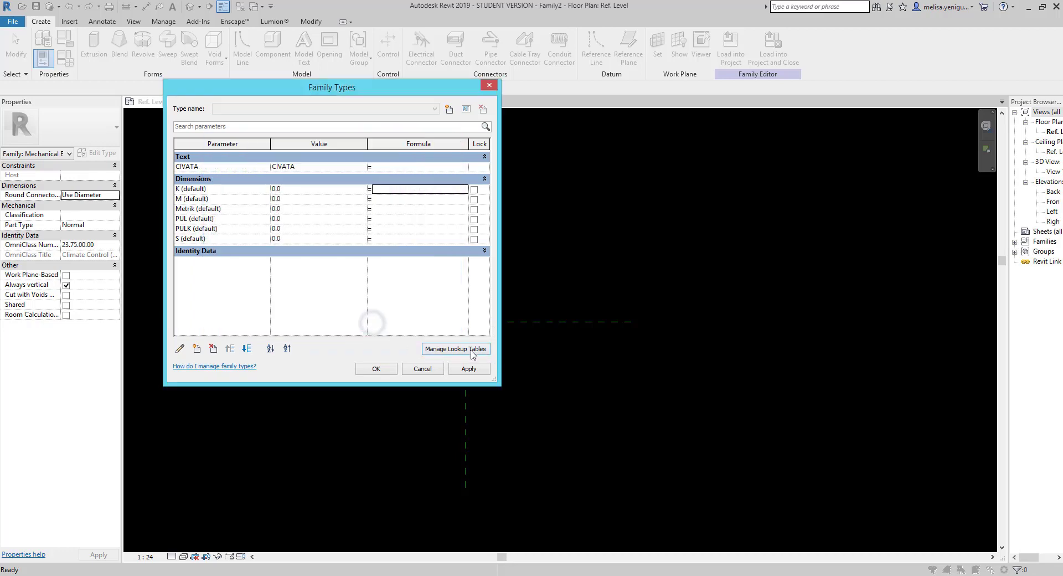
{"action": "left_click", "coordinate": [462, 350]}
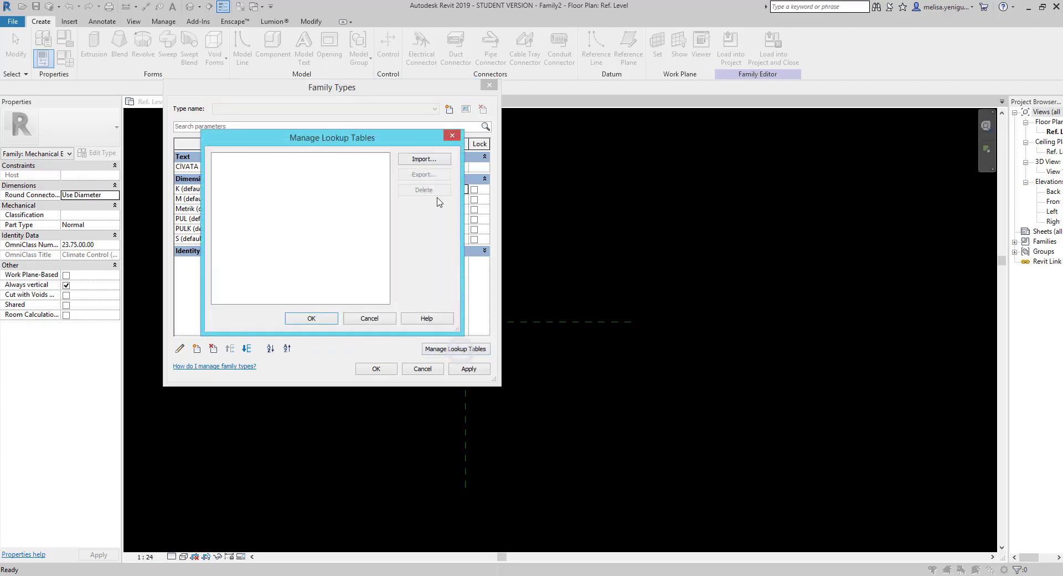
{"action": "left_click", "coordinate": [437, 161]}
{"action": "key", "text": "Escape"}
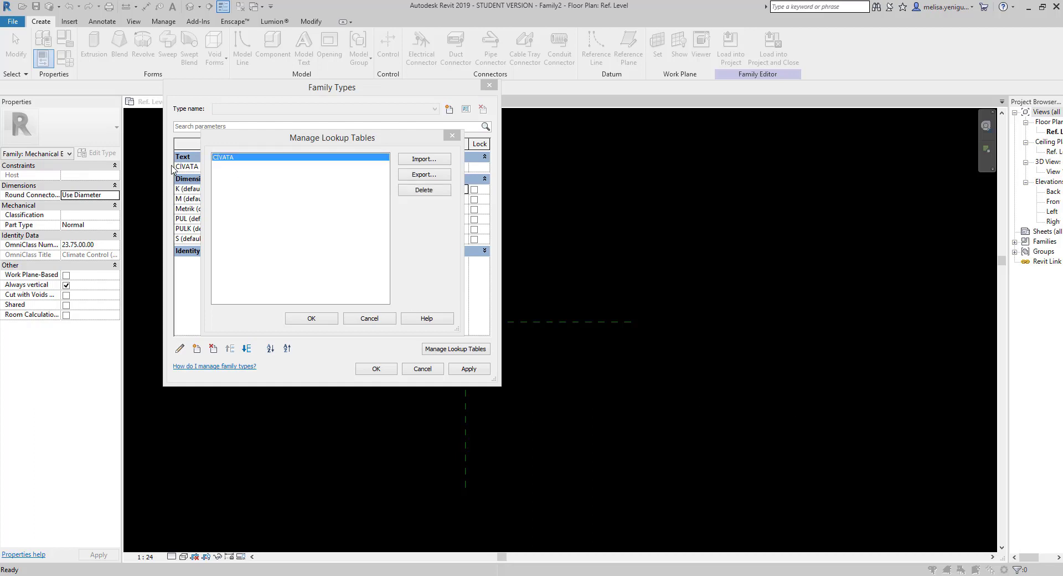
{"action": "left_click", "coordinate": [311, 318]}
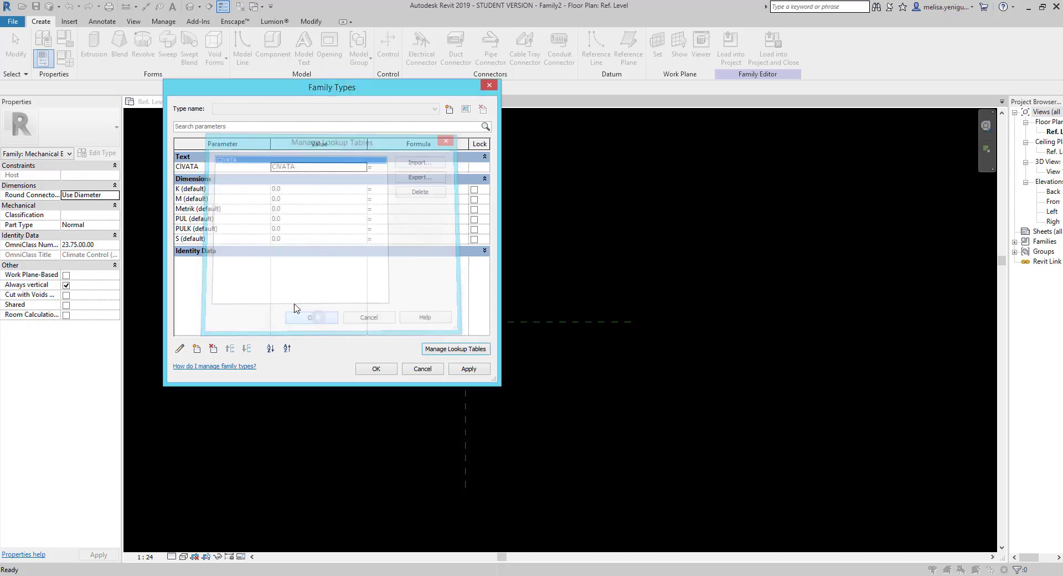
{"action": "left_click", "coordinate": [388, 190]}
Reorder the parameters so Metrik is first, M second, and S sits right after K.
{"action": "key", "text": "alt+Tab"}
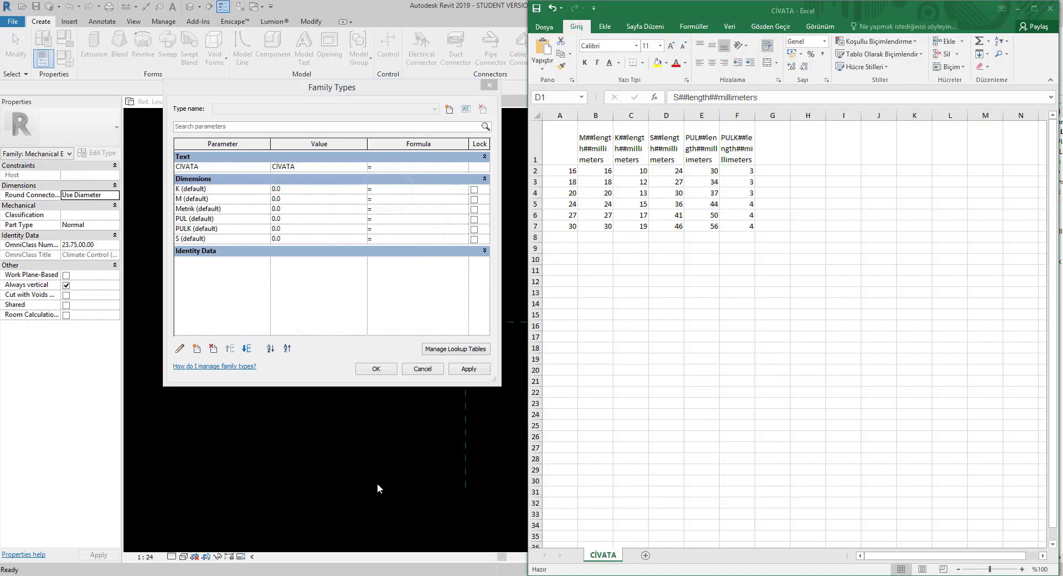
{"action": "left_click", "coordinate": [603, 149]}
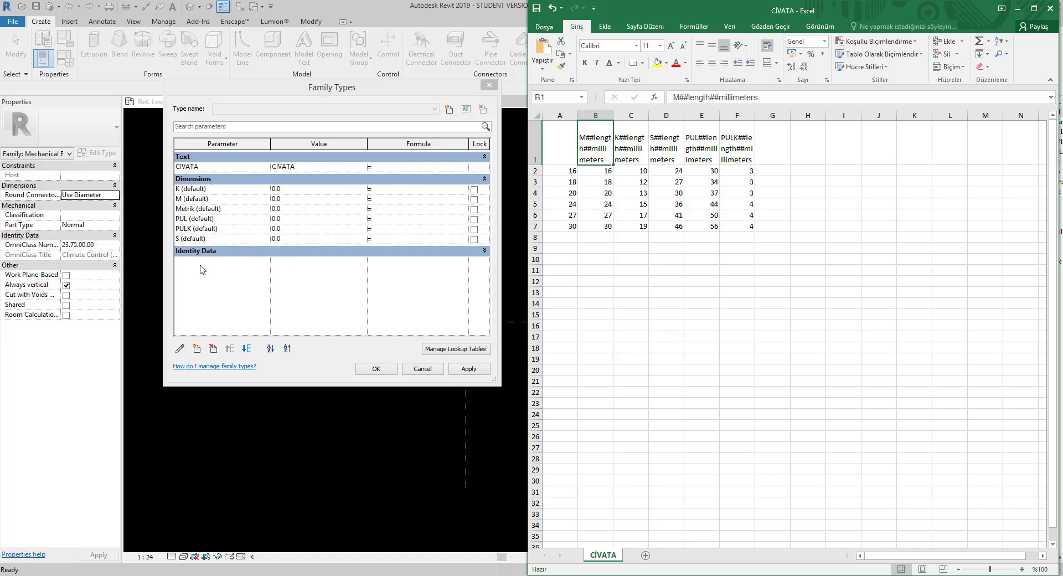
{"action": "left_click", "coordinate": [222, 208]}
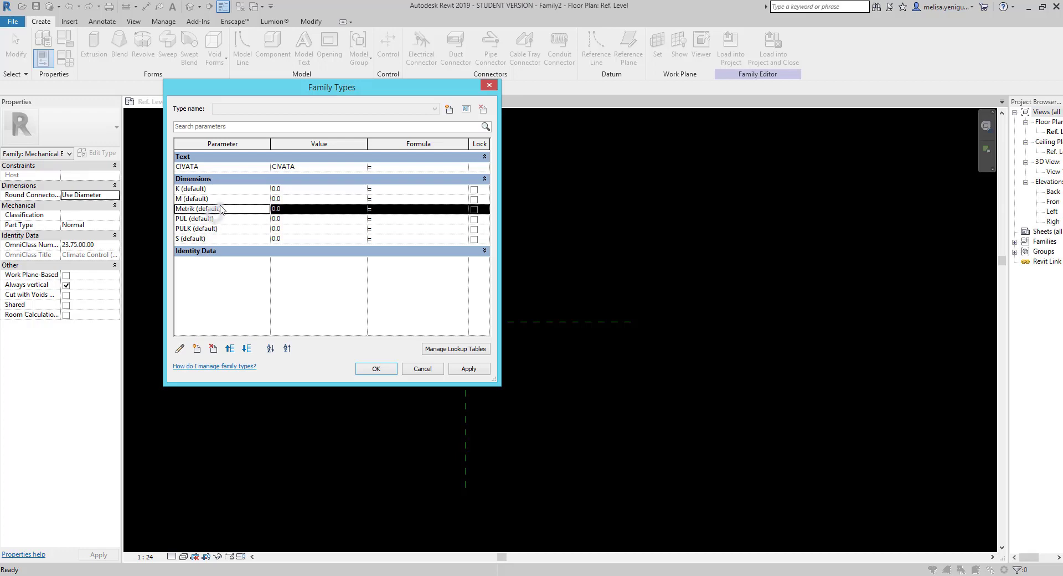
{"action": "left_click", "coordinate": [230, 348]}
{"action": "left_click", "coordinate": [230, 348]}
{"action": "key", "text": "alt+Tab"}
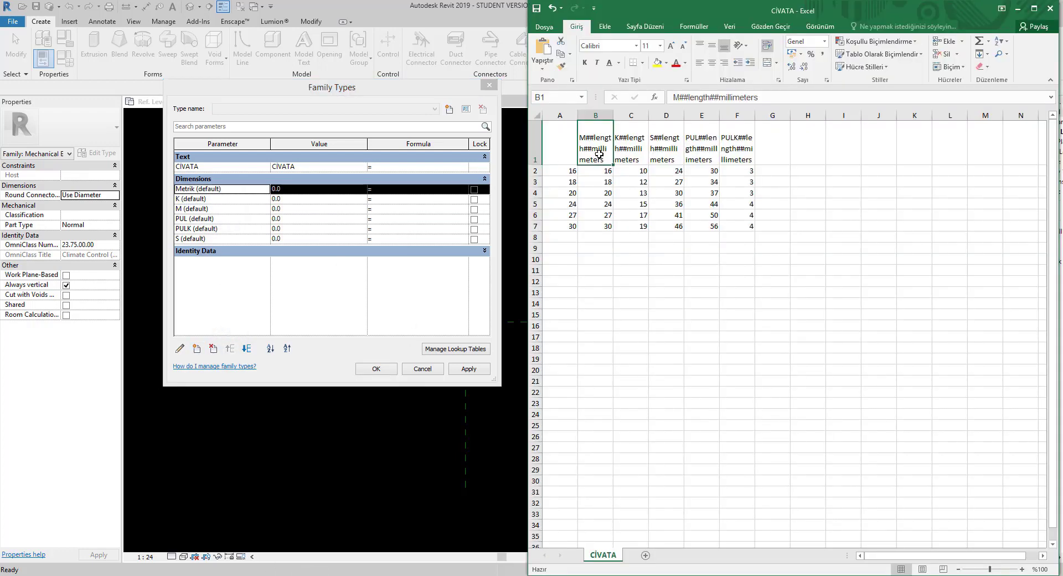
{"action": "left_click", "coordinate": [232, 208]}
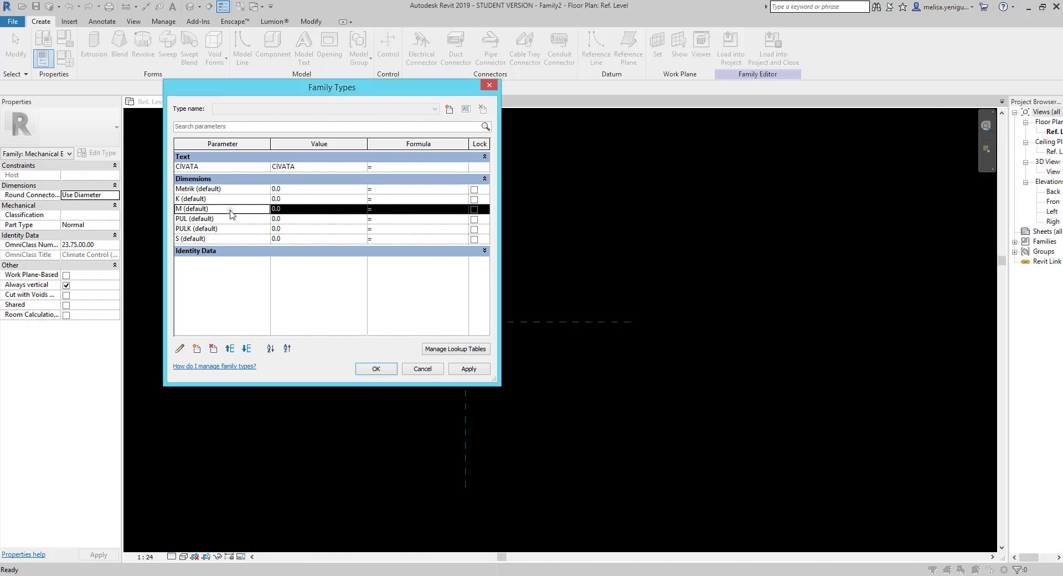
{"action": "left_click", "coordinate": [230, 348]}
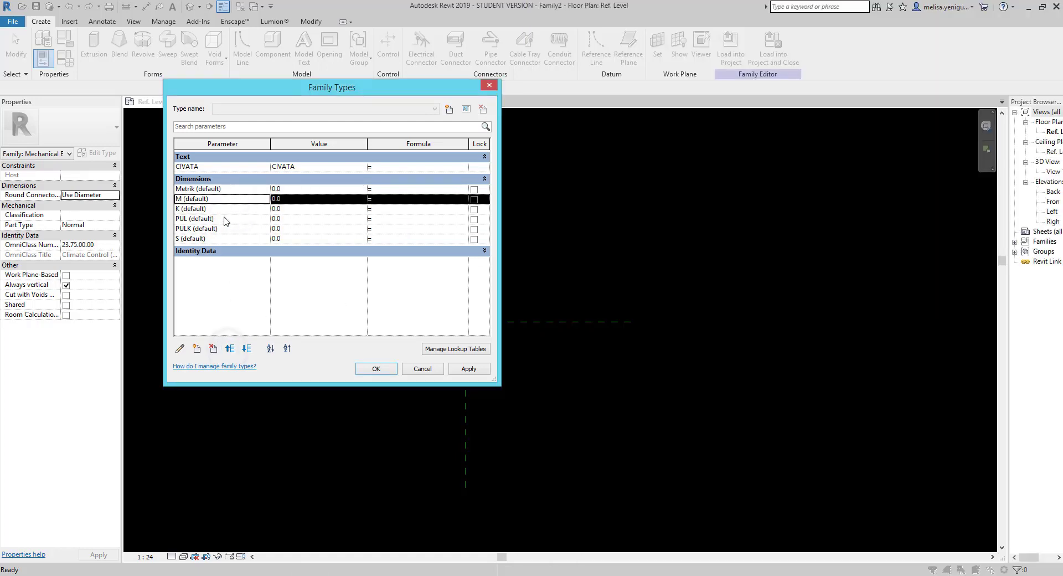
{"action": "left_click", "coordinate": [221, 239]}
{"action": "left_click", "coordinate": [229, 350]}
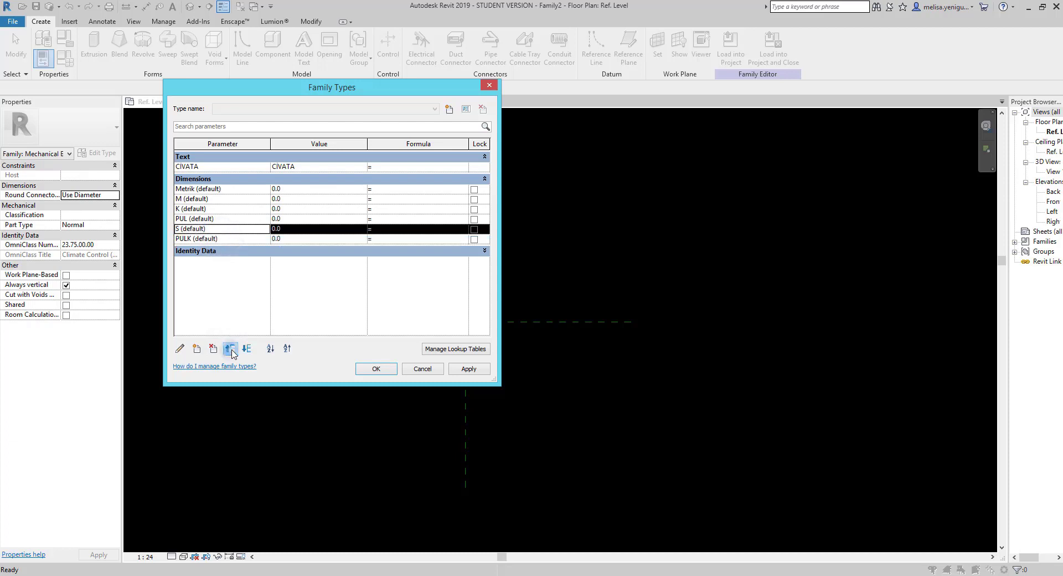
{"action": "left_click", "coordinate": [229, 350]}
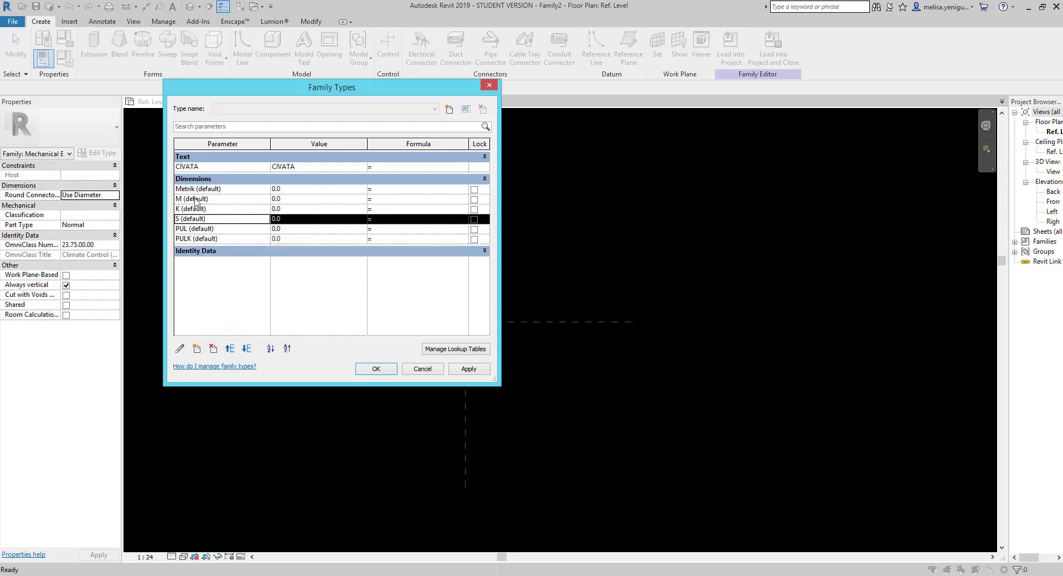
{"action": "left_click", "coordinate": [184, 351]}
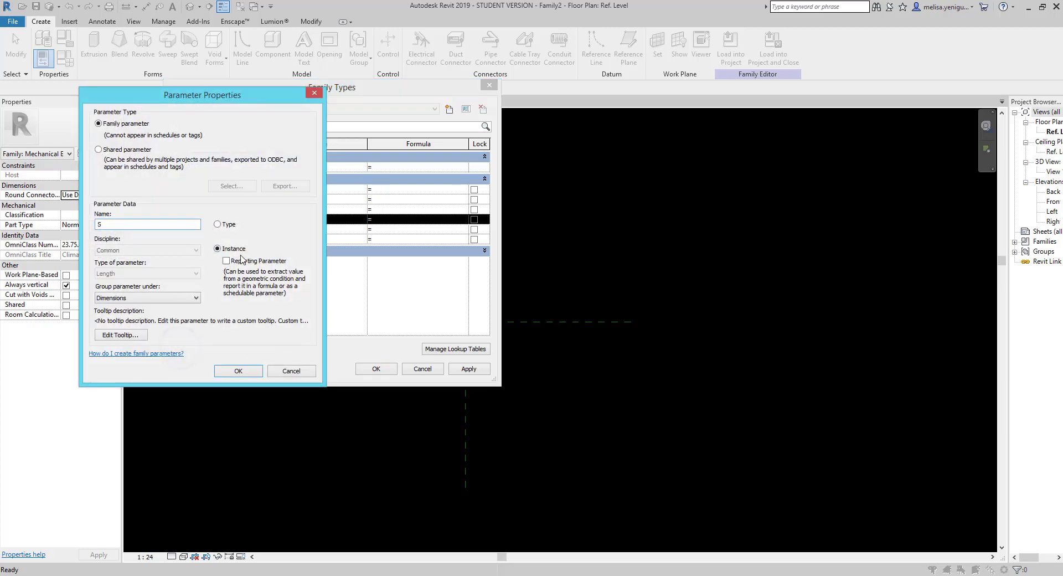
{"action": "left_click", "coordinate": [299, 370]}
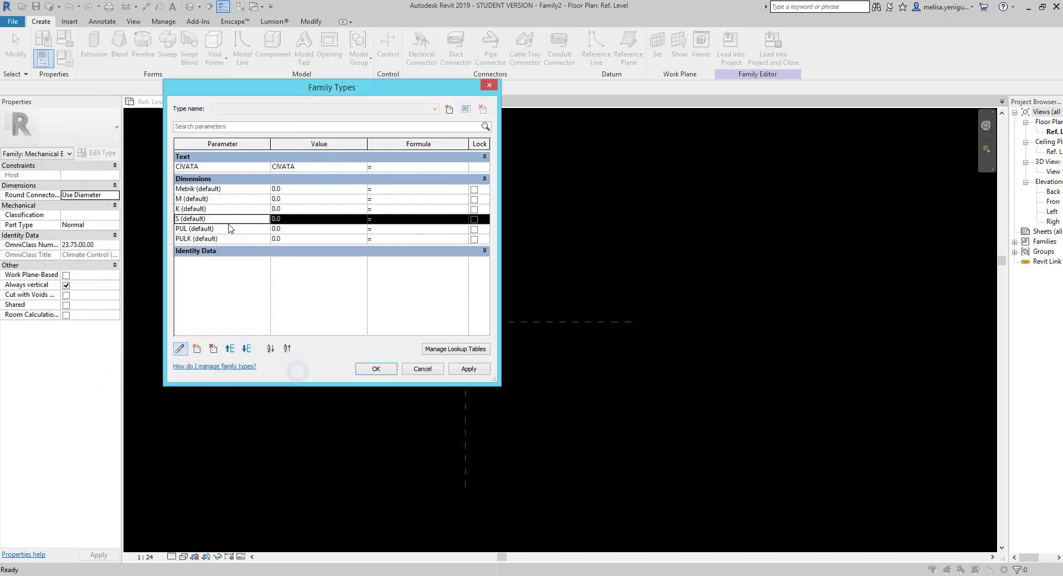
Set the Metrik value to 16.0.
{"action": "left_click", "coordinate": [384, 189]}
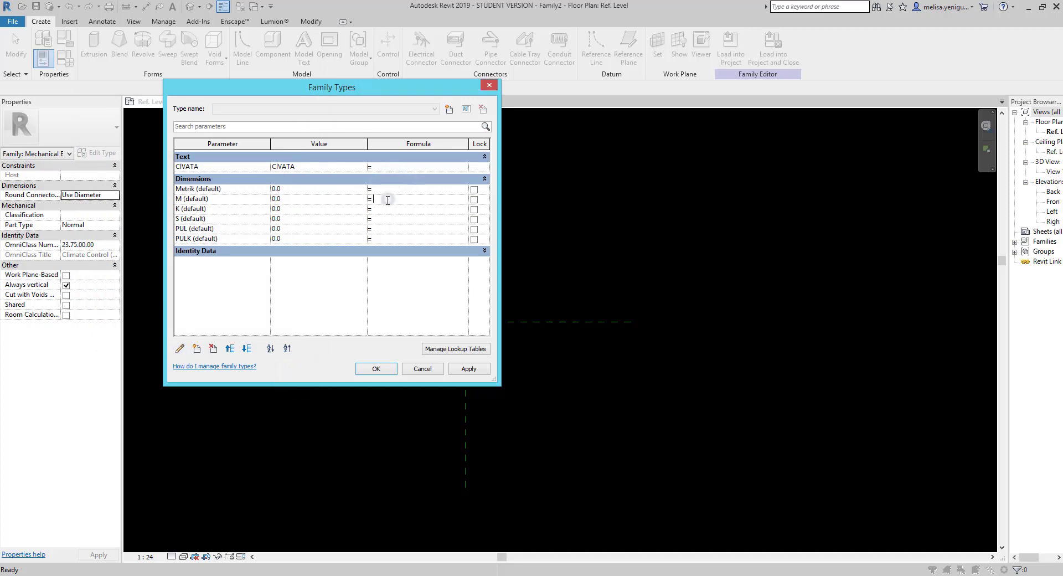
{"action": "left_click", "coordinate": [387, 199]}
{"action": "left_click", "coordinate": [319, 189]}
{"action": "key", "text": "Tab"}
Give M the formula size_lookup(CIVATA, "M", 0 mm, Metrik) so it reads 16.0.
{"action": "key", "text": "alt+Tab"}
{"action": "left_click", "coordinate": [605, 158]}
{"action": "left_click", "coordinate": [603, 172]}
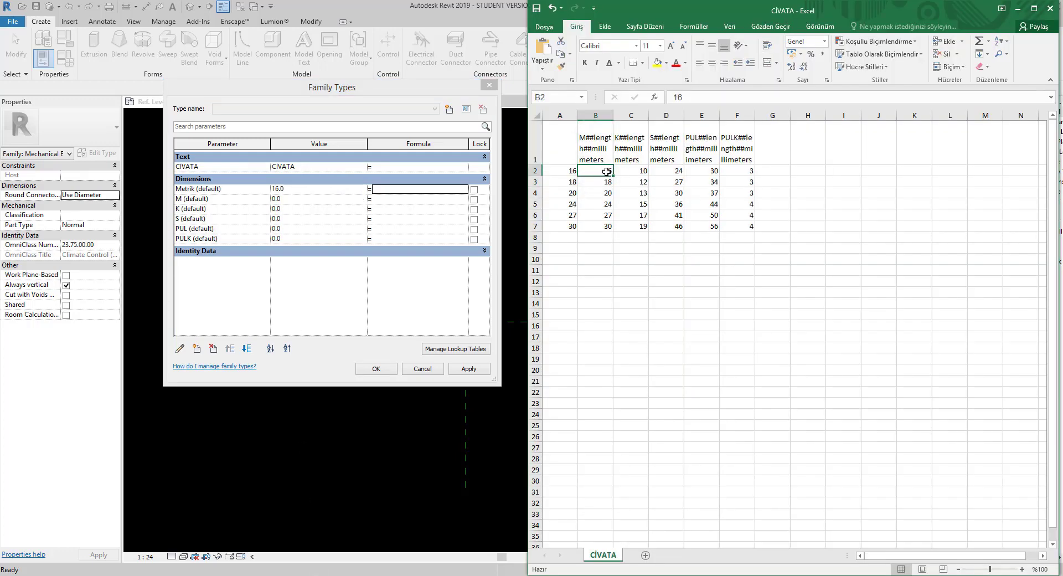
{"action": "left_click", "coordinate": [383, 203]}
{"action": "type", "text": "size_lookup("}
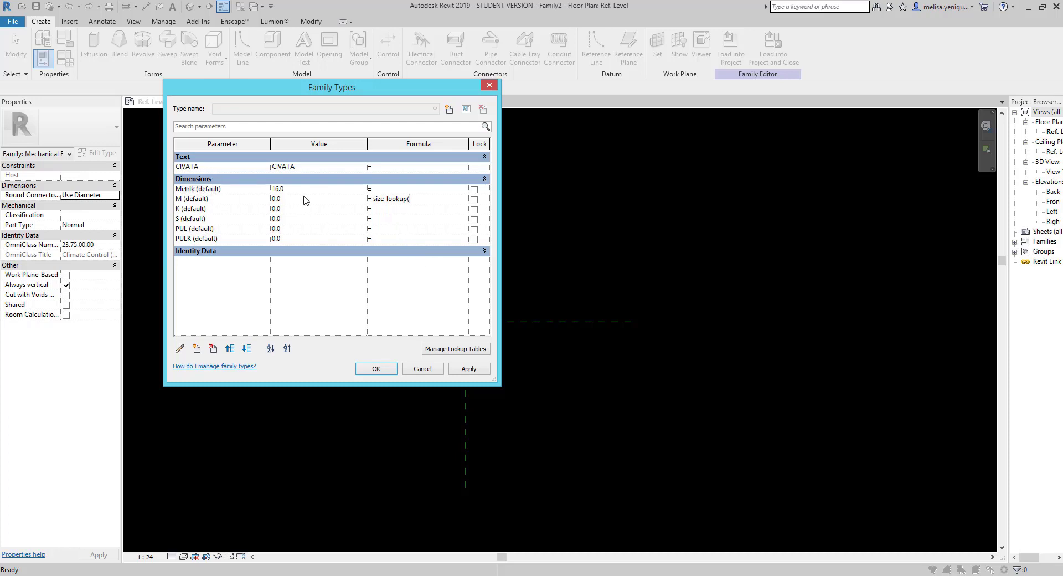
{"action": "type", "text": "CIVATA,"}
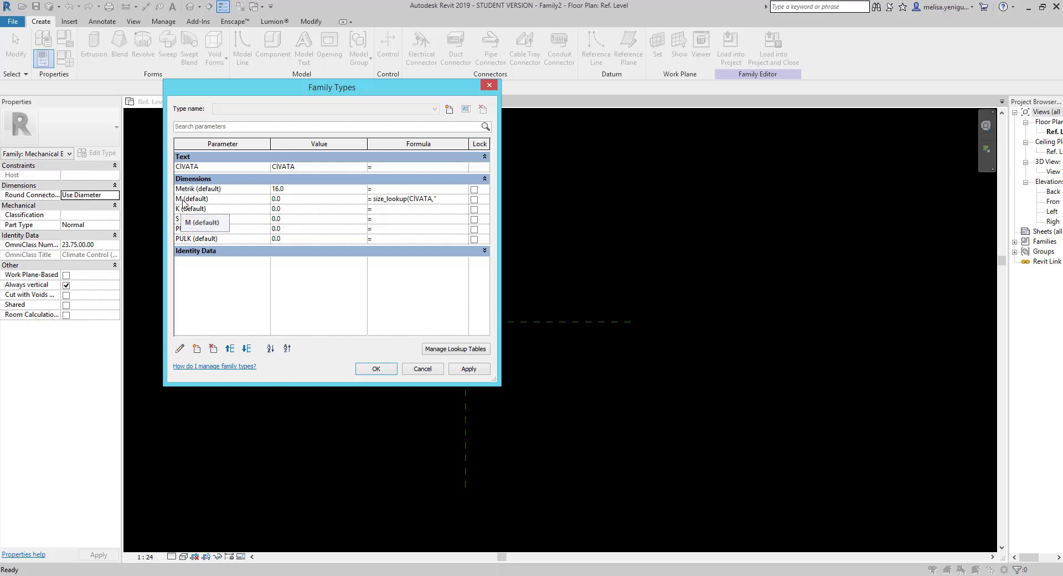
{"action": "type", "text": "M\",0,"}
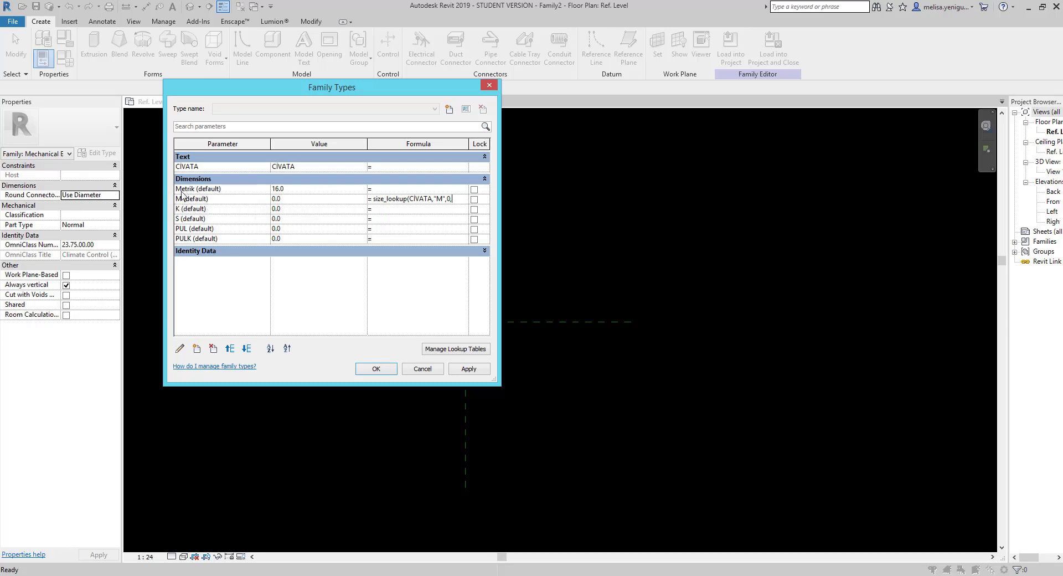
{"action": "key", "text": "alt+Tab"}
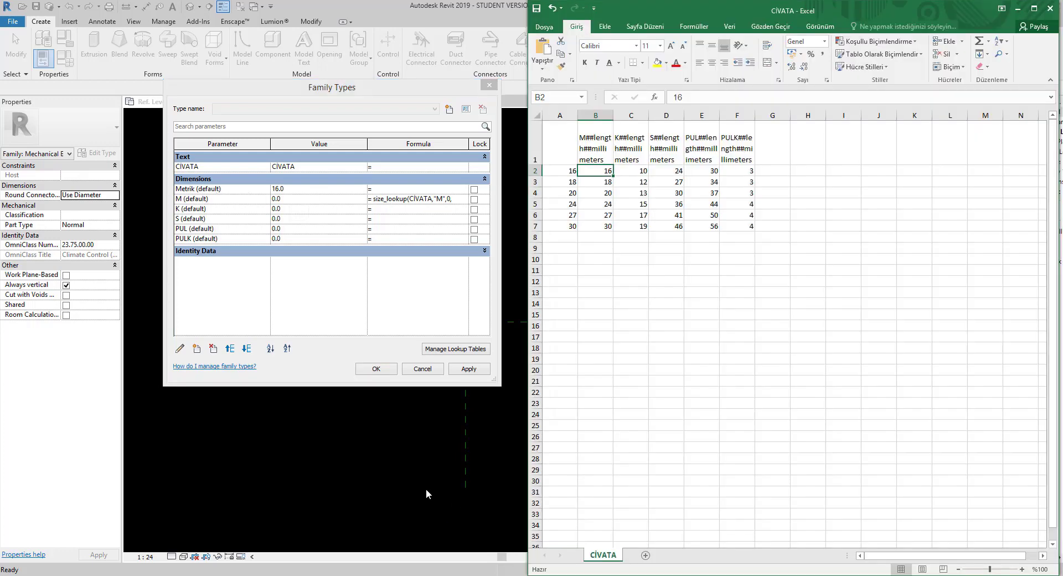
{"action": "left_click_drag", "start_coordinate": [556, 177], "coordinate": [562, 221]}
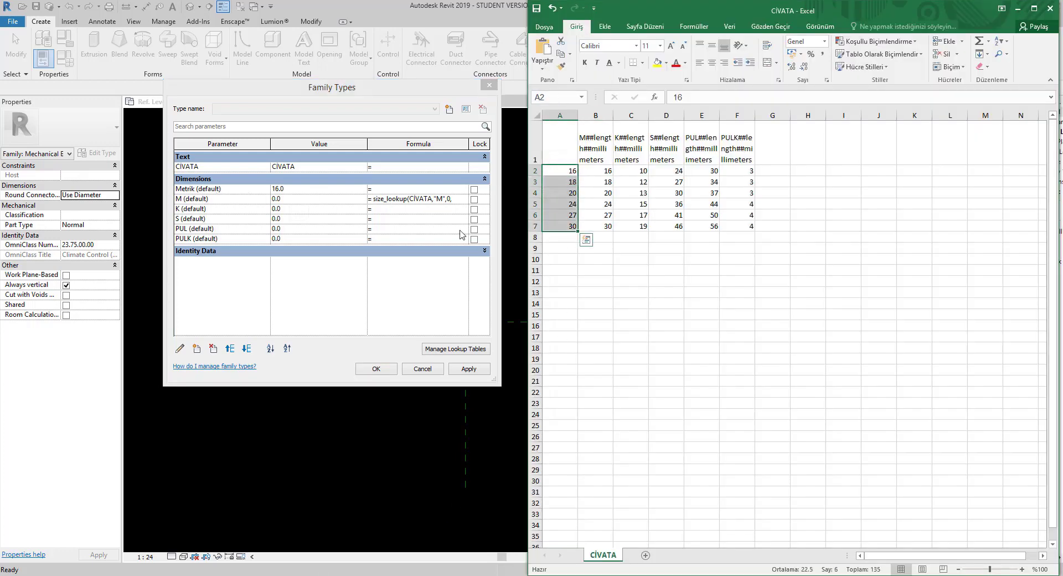
{"action": "left_click", "coordinate": [457, 200]}
{"action": "type", "text": "Metr"}
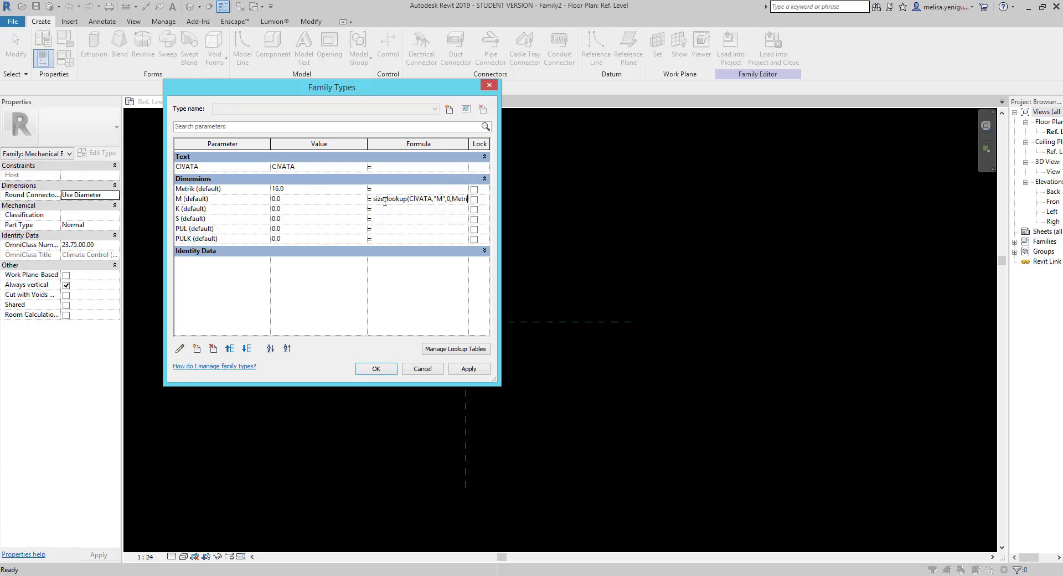
{"action": "type", "text": "k)"}
{"action": "key", "text": "Tab"}
Copy M's size_lookup formula into K and S, changing the column name for each.
{"action": "left_click", "coordinate": [376, 200]}
{"action": "key", "text": "ctrl+c"}
{"action": "left_click", "coordinate": [405, 209]}
{"action": "key", "text": "ctrl+v"}
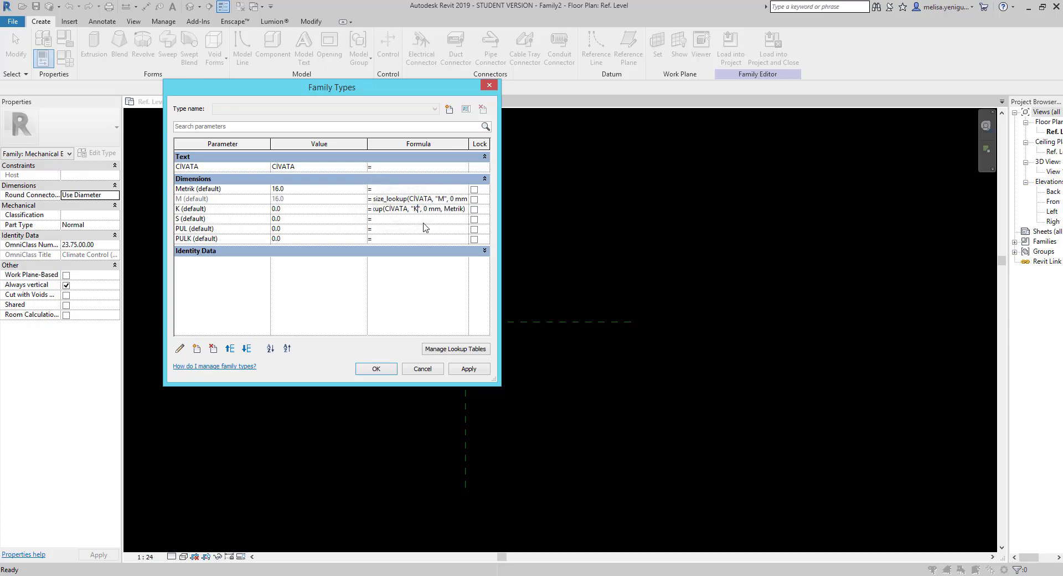
{"action": "key", "text": "Tab"}
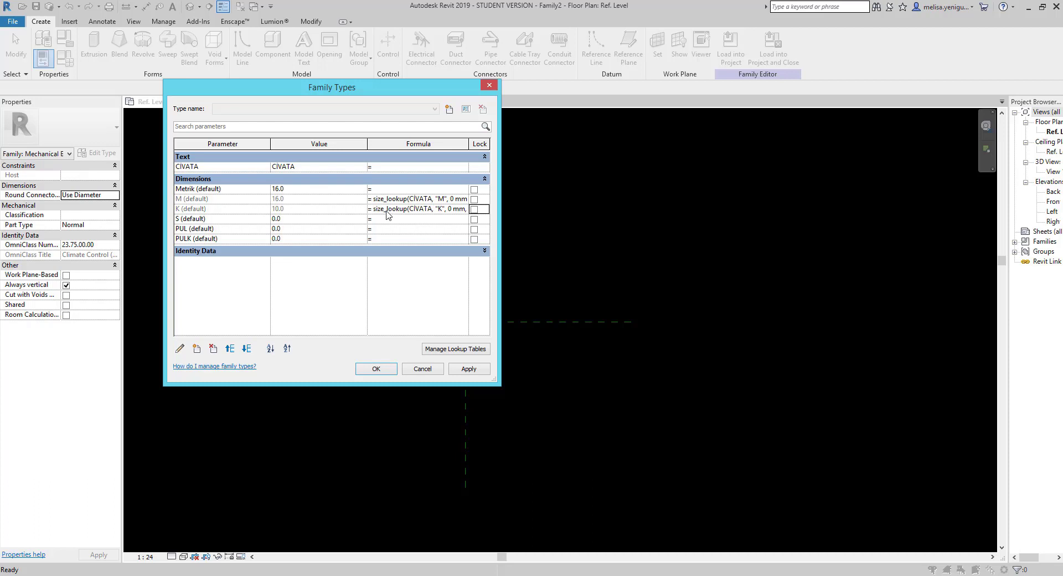
{"action": "left_click", "coordinate": [387, 212]}
{"action": "left_click_drag", "start_coordinate": [375, 211], "coordinate": [418, 227]}
{"action": "left_click", "coordinate": [392, 220]}
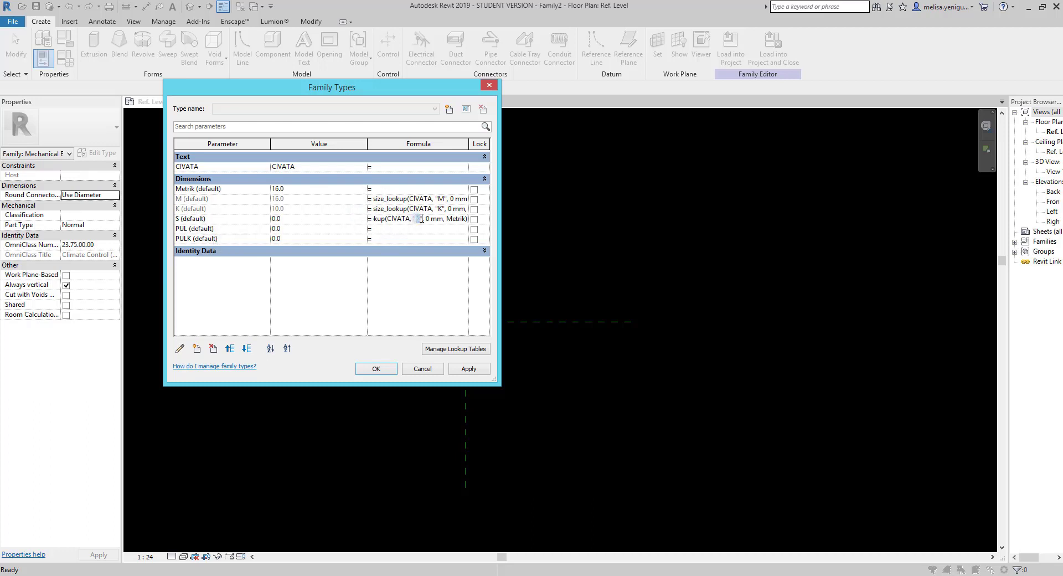
{"action": "type", "text": "S"}
{"action": "key", "text": "Tab"}
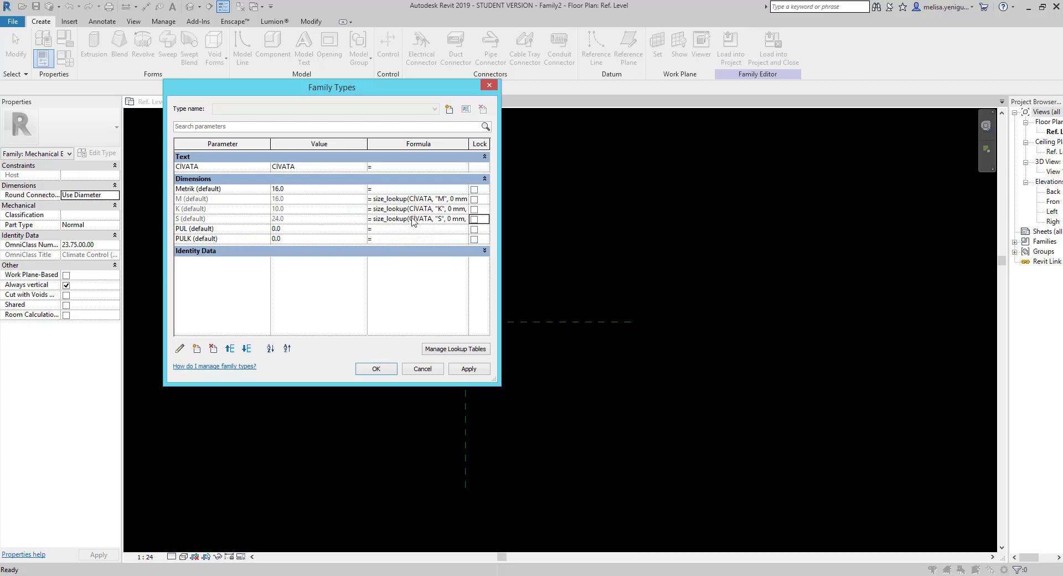
Copy the lookup formula into PUL and PULK, renaming the looked-up column for each.
{"action": "left_click", "coordinate": [375, 220]}
{"action": "key", "text": "ctrl+c"}
{"action": "left_click", "coordinate": [376, 229]}
{"action": "key", "text": "ctrl+v"}
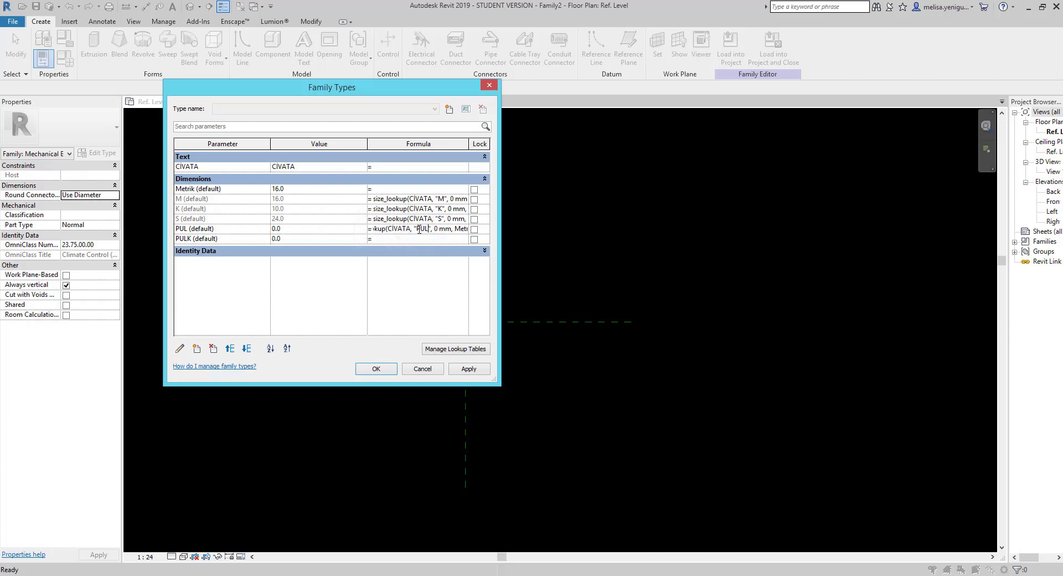
{"action": "left_click", "coordinate": [391, 245]}
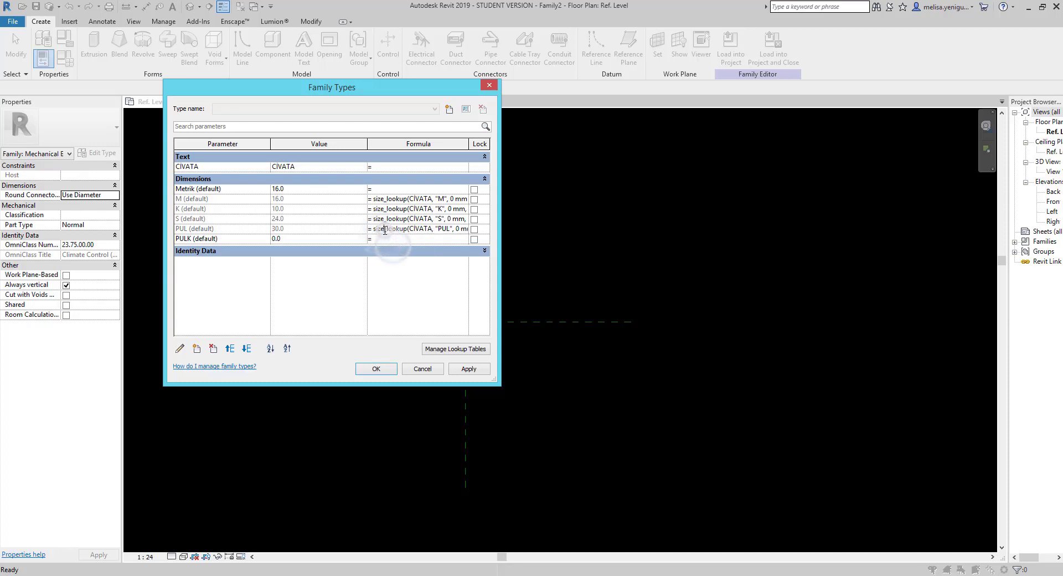
{"action": "left_click", "coordinate": [375, 228]}
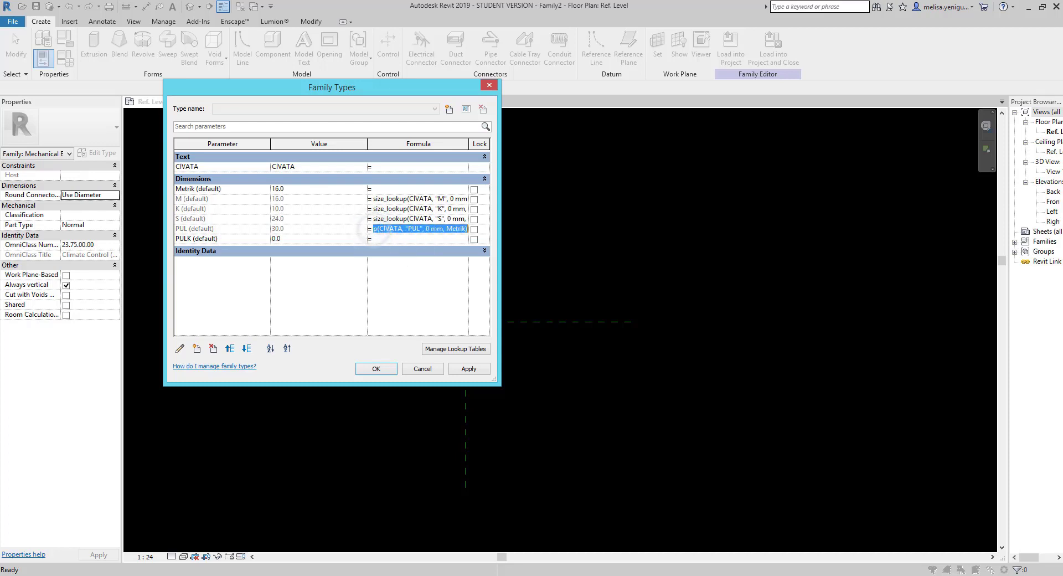
{"action": "key", "text": "ctrl+c"}
{"action": "left_click", "coordinate": [385, 239]}
{"action": "key", "text": "ctrl+v"}
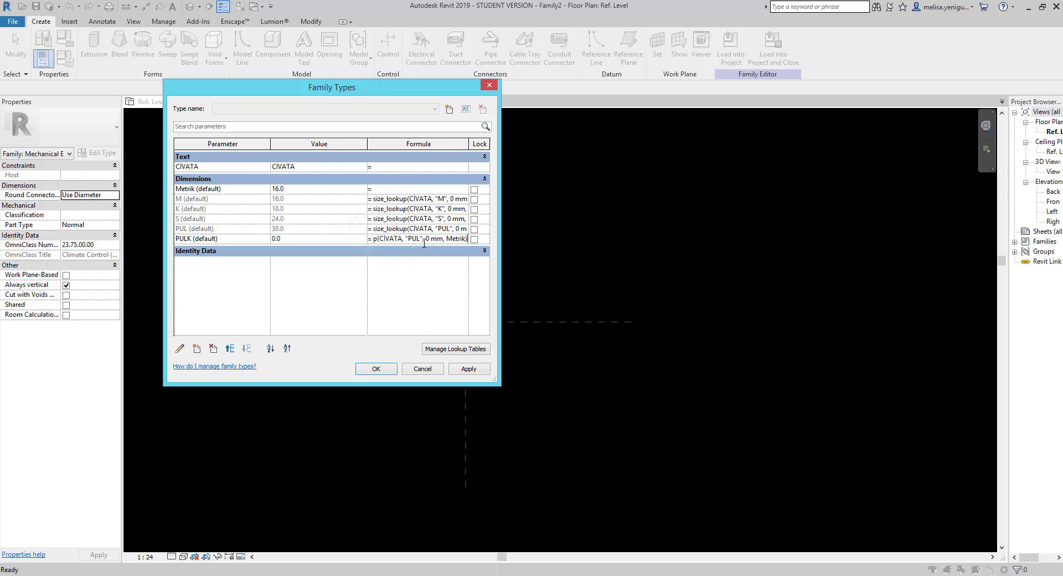
{"action": "left_click_drag", "start_coordinate": [358, 240], "coordinate": [366, 239]}
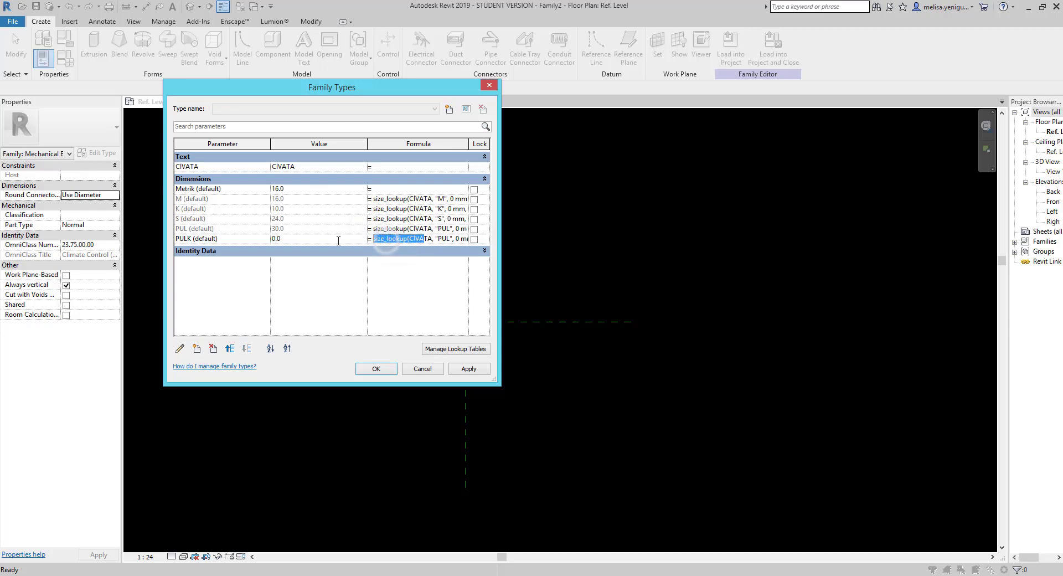
{"action": "left_click", "coordinate": [449, 238]}
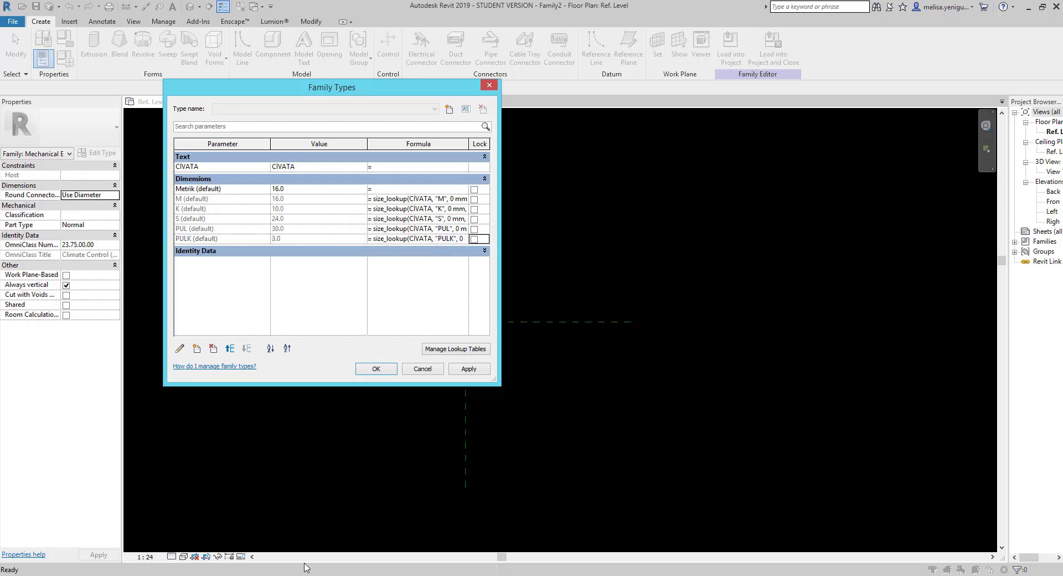
{"action": "key", "text": "alt+Tab"}
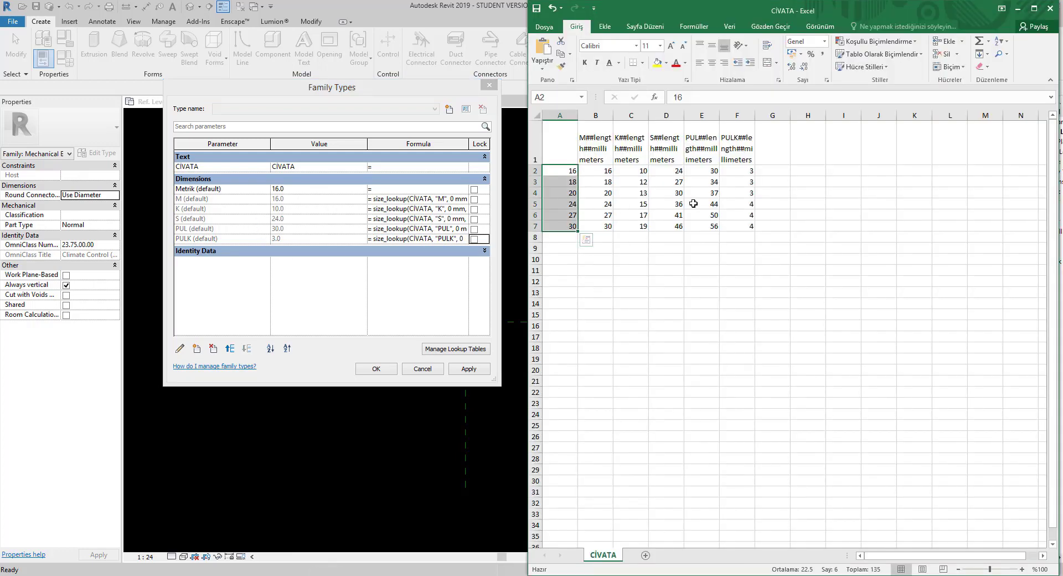
Check the size-16 M, K, S, PUL and PULK values in the CIVATA spreadsheet.
{"action": "left_click", "coordinate": [599, 170]}
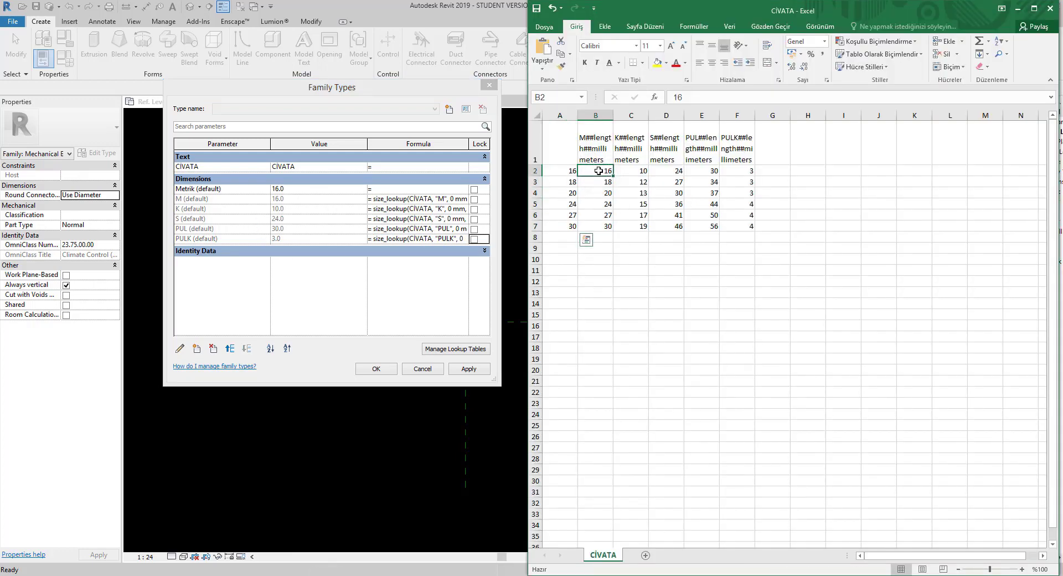
{"action": "left_click", "coordinate": [633, 171]}
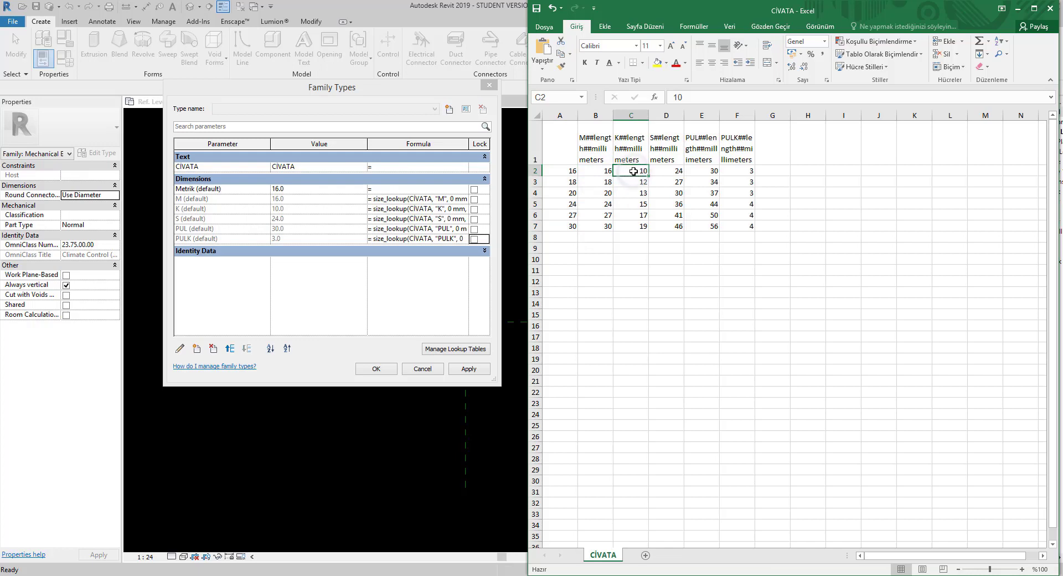
{"action": "left_click", "coordinate": [664, 172]}
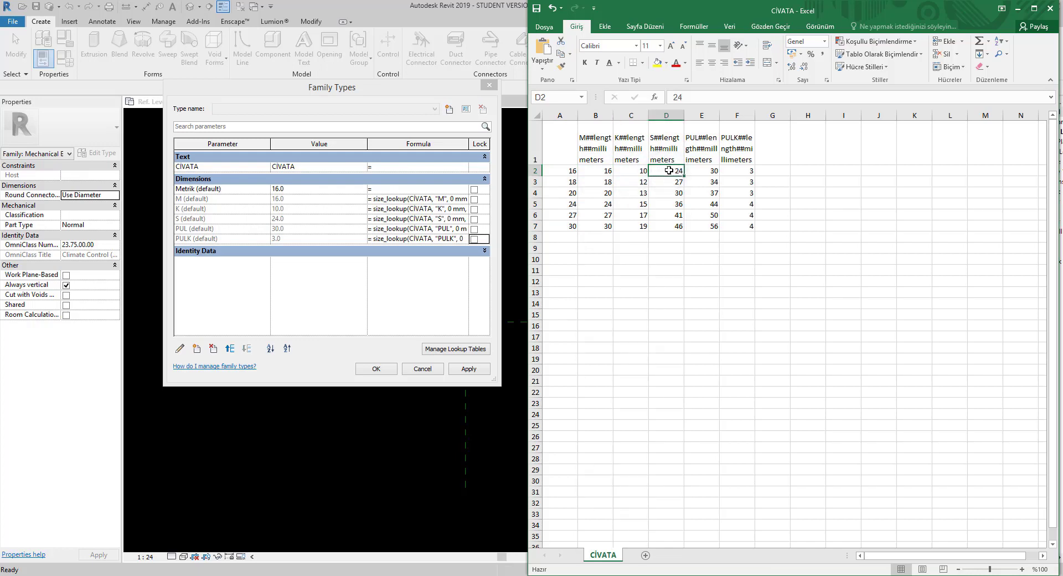
{"action": "left_click", "coordinate": [698, 171]}
{"action": "left_click", "coordinate": [740, 173]}
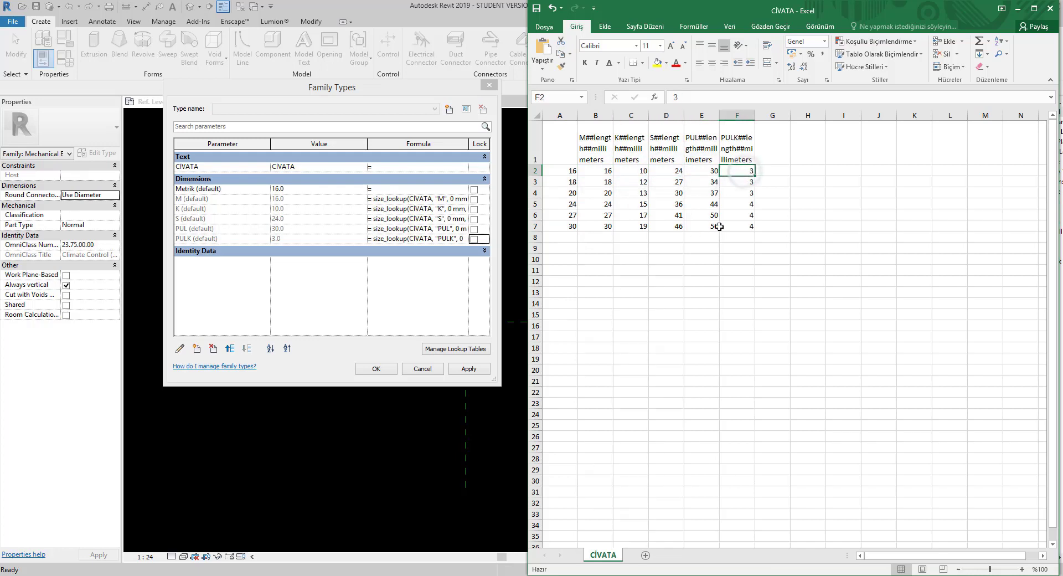
Apply and confirm the Family Types settings, then recentre the reference planes in the plan.
{"action": "left_click", "coordinate": [342, 268]}
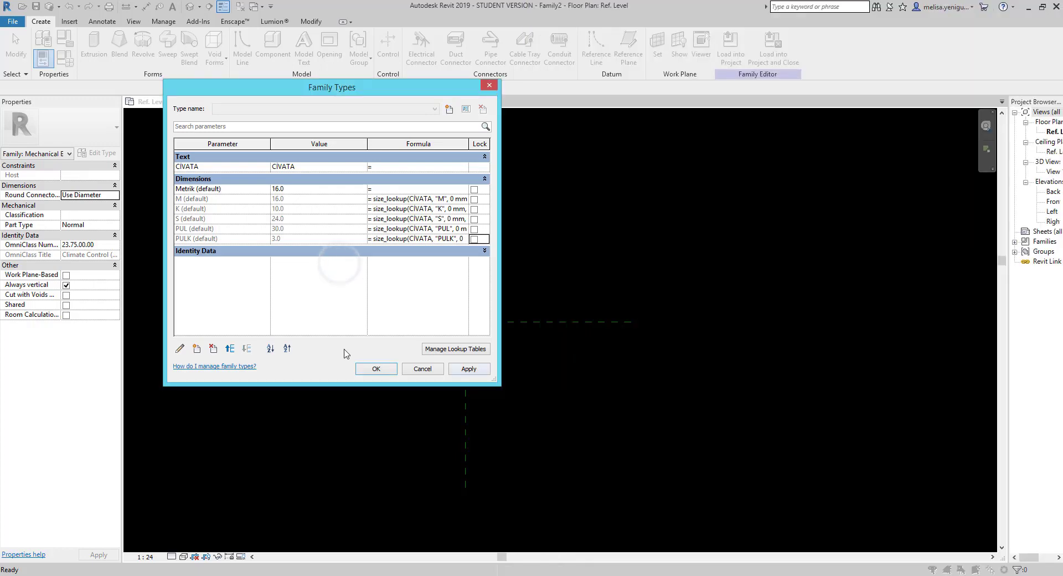
{"action": "left_click", "coordinate": [461, 370]}
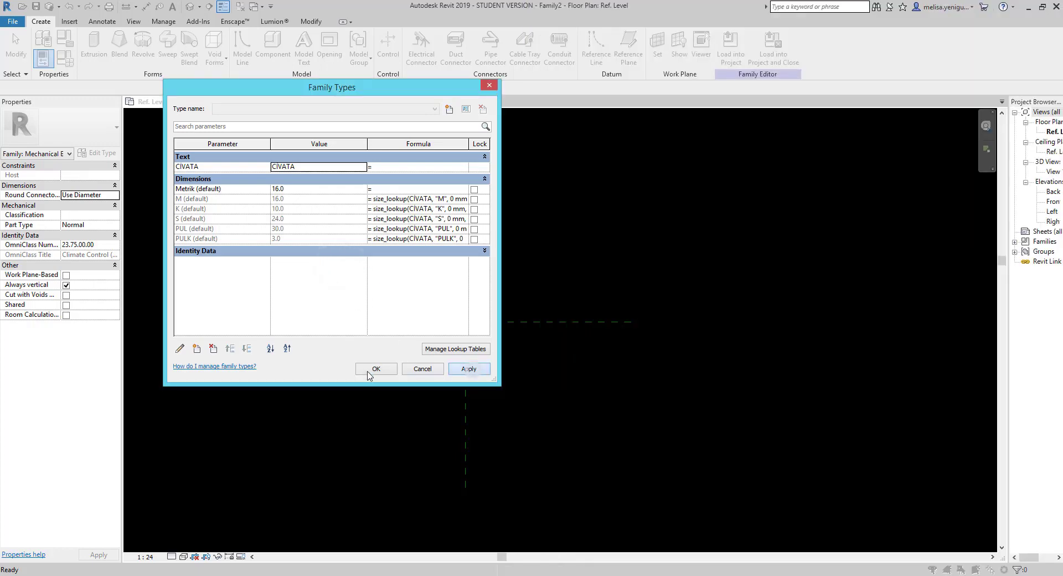
{"action": "left_click", "coordinate": [370, 369]}
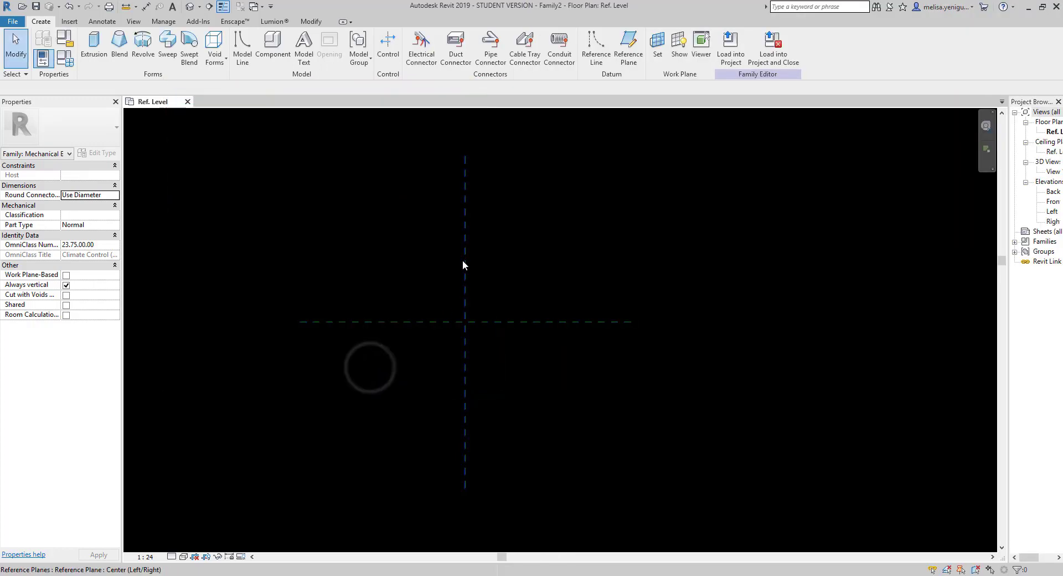
{"action": "middle_click_drag", "start_coordinate": [468, 320], "coordinate": [470, 292]}
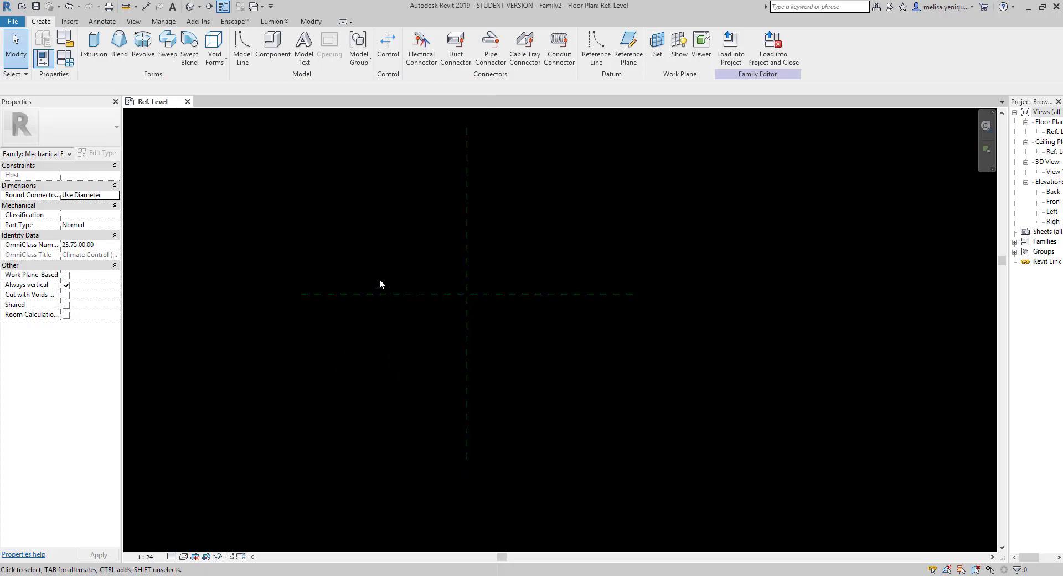
Start a sweep path sketch and draw a circle centred on the reference-plane crossing.
{"action": "left_click", "coordinate": [167, 47]}
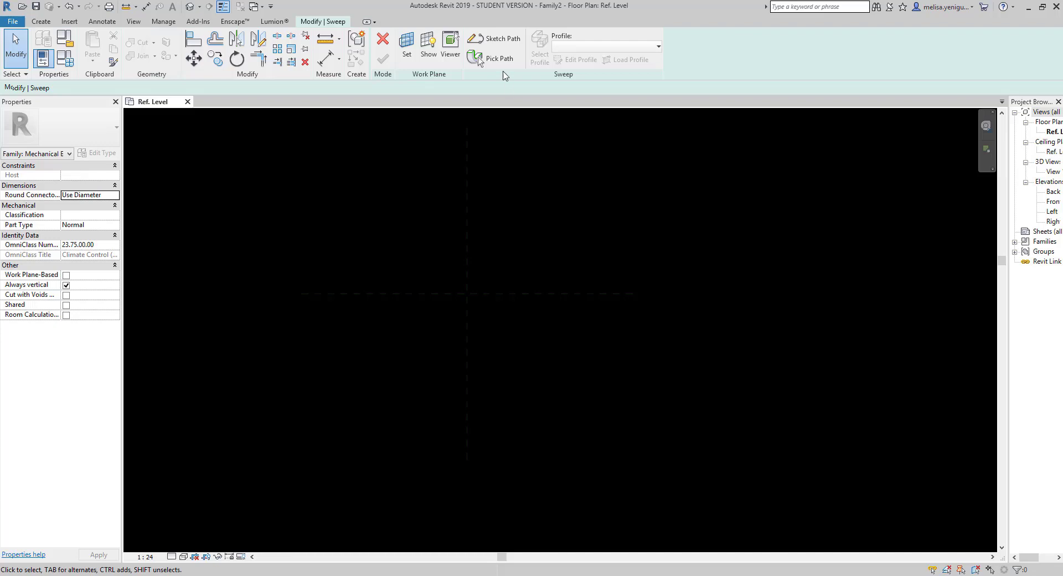
{"action": "left_click", "coordinate": [495, 38]}
{"action": "left_click", "coordinate": [452, 37]}
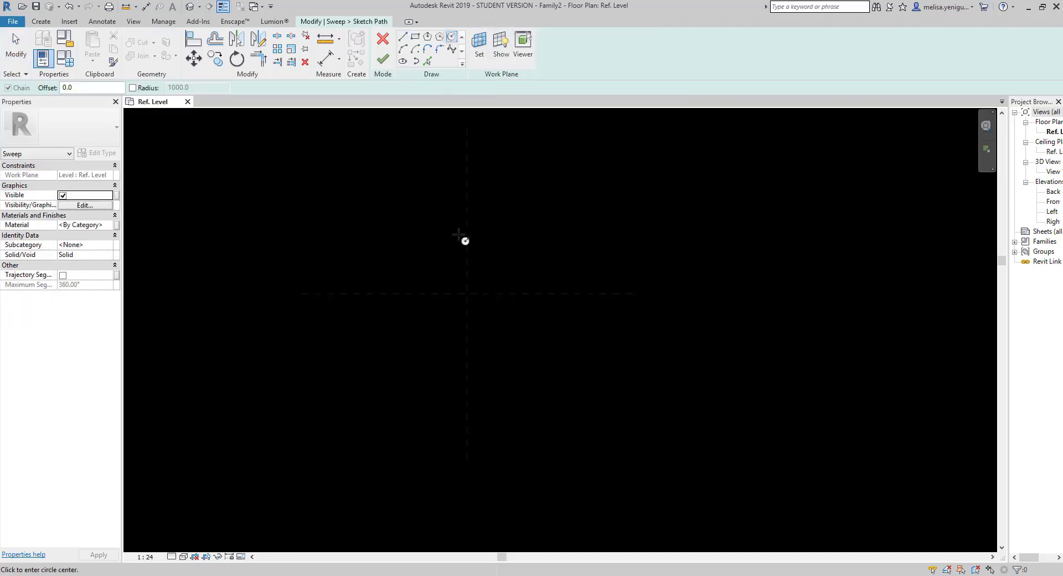
{"action": "left_click", "coordinate": [466, 293]}
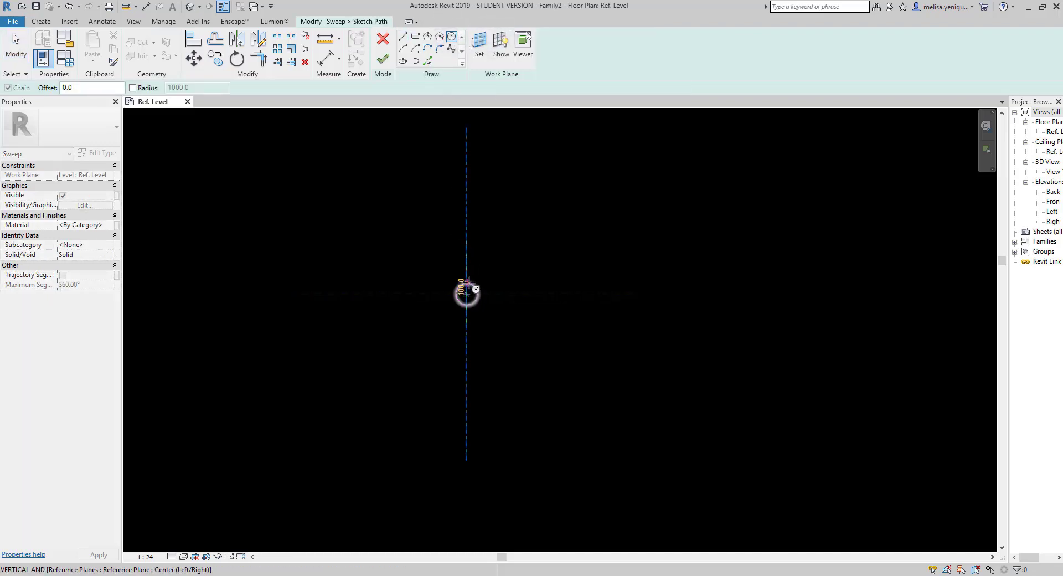
{"action": "left_click", "coordinate": [467, 277]}
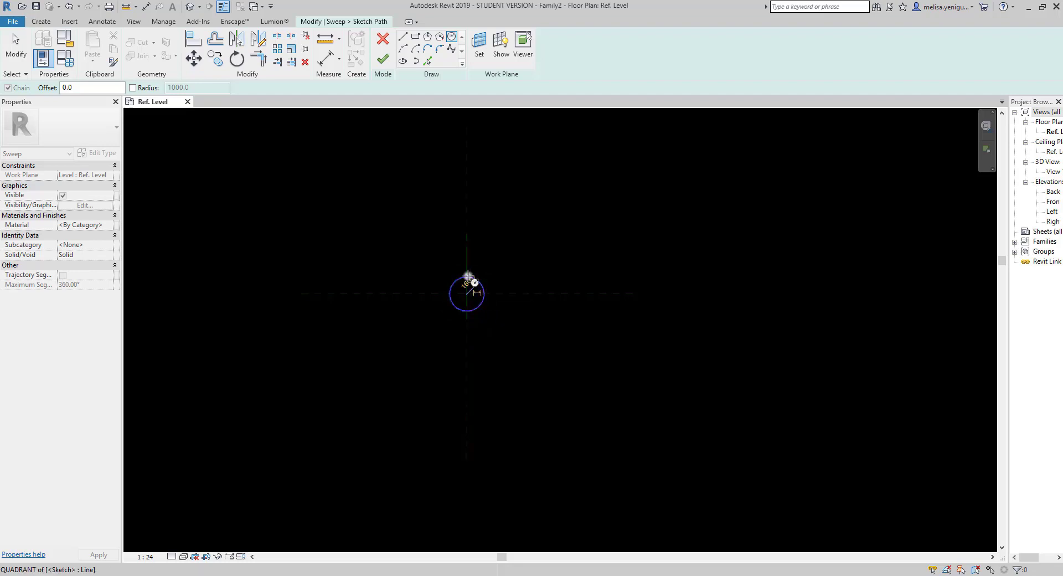
{"action": "scroll", "coordinate": [466, 294], "scroll_direction": "up", "scroll_amount": 5}
Add a 320 diameter dimension to the circle and set the view scale to 1:1.
{"action": "left_click", "coordinate": [338, 59]}
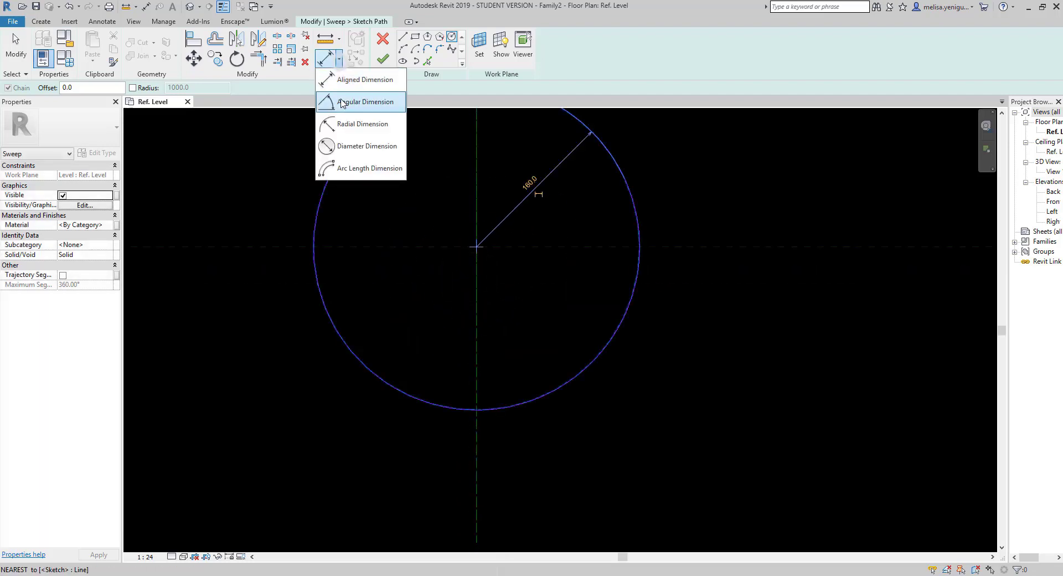
{"action": "left_click", "coordinate": [354, 146]}
{"action": "left_click", "coordinate": [621, 172]}
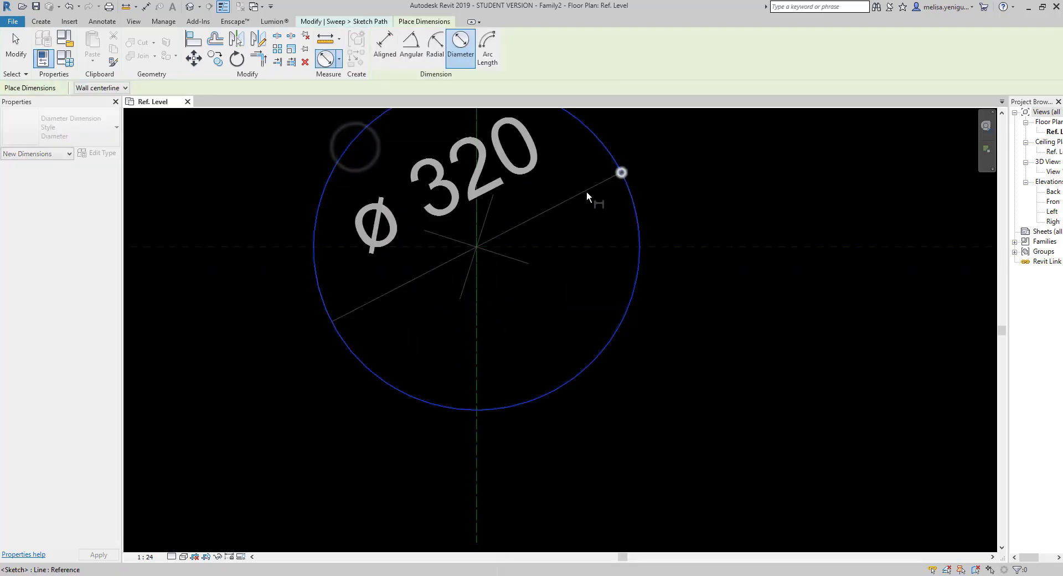
{"action": "left_click", "coordinate": [586, 190]}
{"action": "scroll", "coordinate": [532, 250], "scroll_direction": "down", "scroll_amount": 2}
{"action": "left_click", "coordinate": [145, 556]}
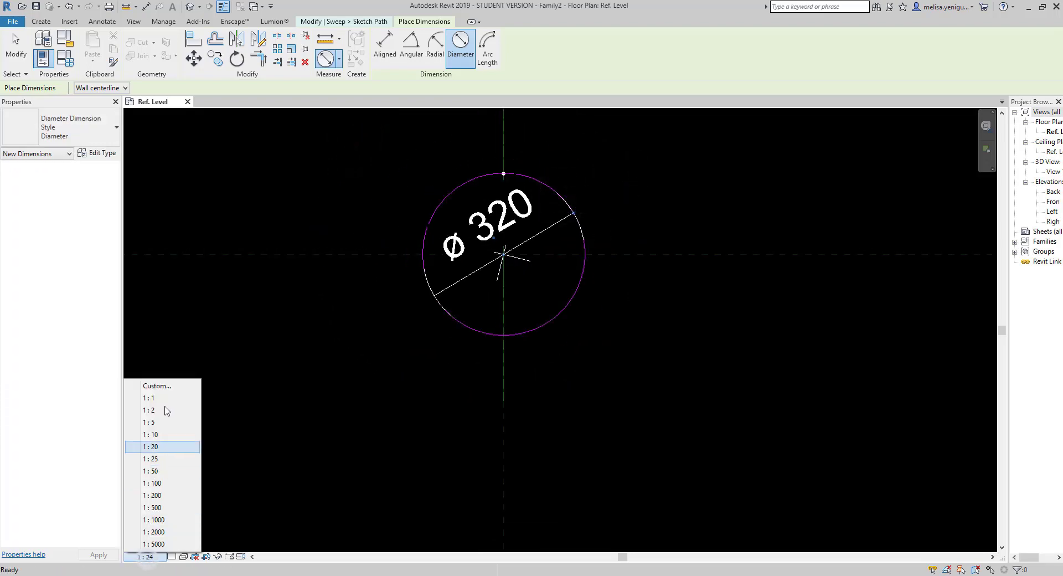
{"action": "left_click", "coordinate": [160, 398]}
{"action": "scroll", "coordinate": [526, 196], "scroll_direction": "up", "scroll_amount": 3}
{"action": "key", "text": "Escape"}
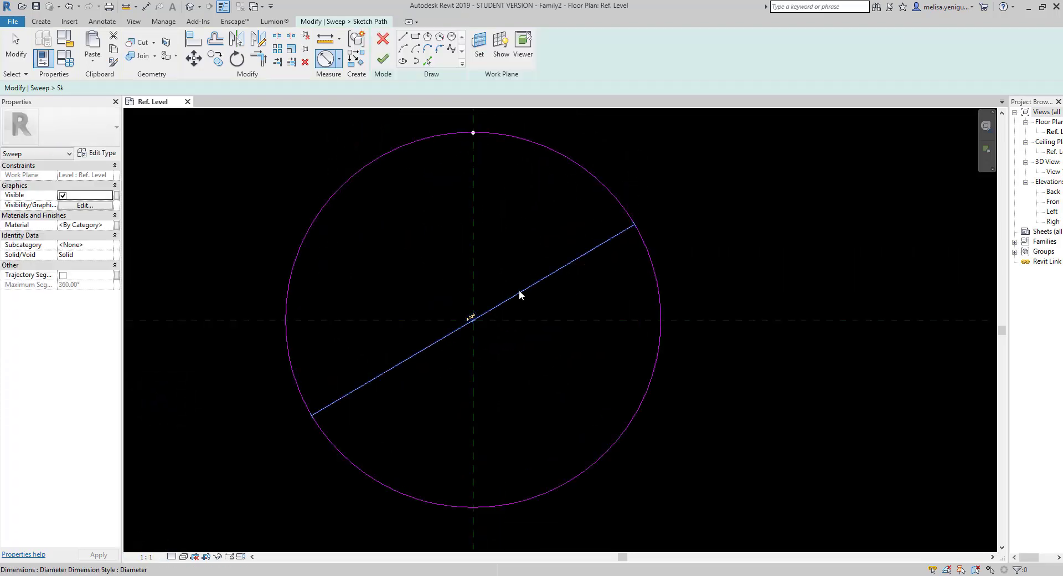
{"action": "left_click", "coordinate": [524, 288]}
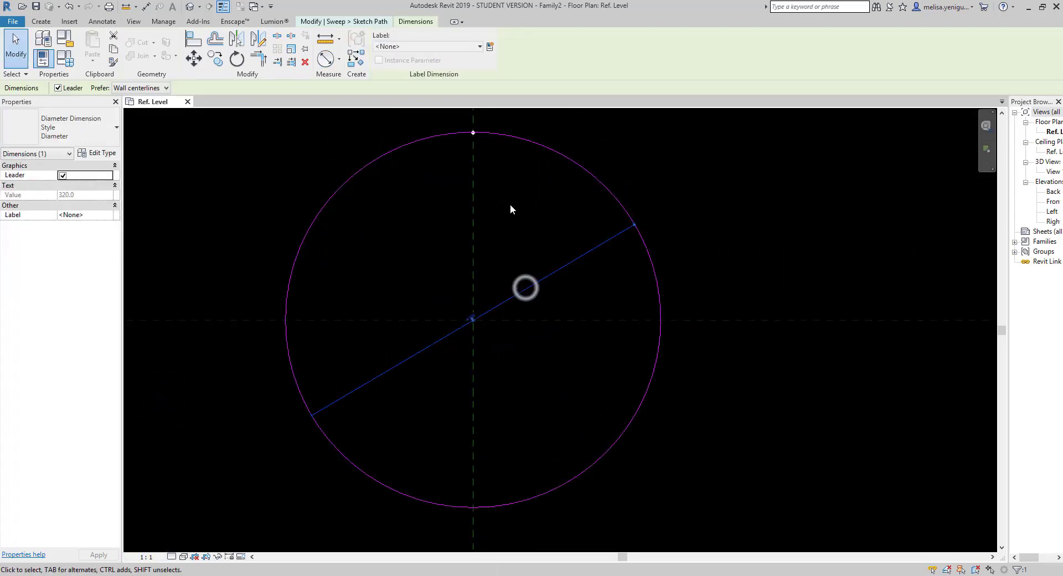
{"action": "left_click", "coordinate": [405, 47]}
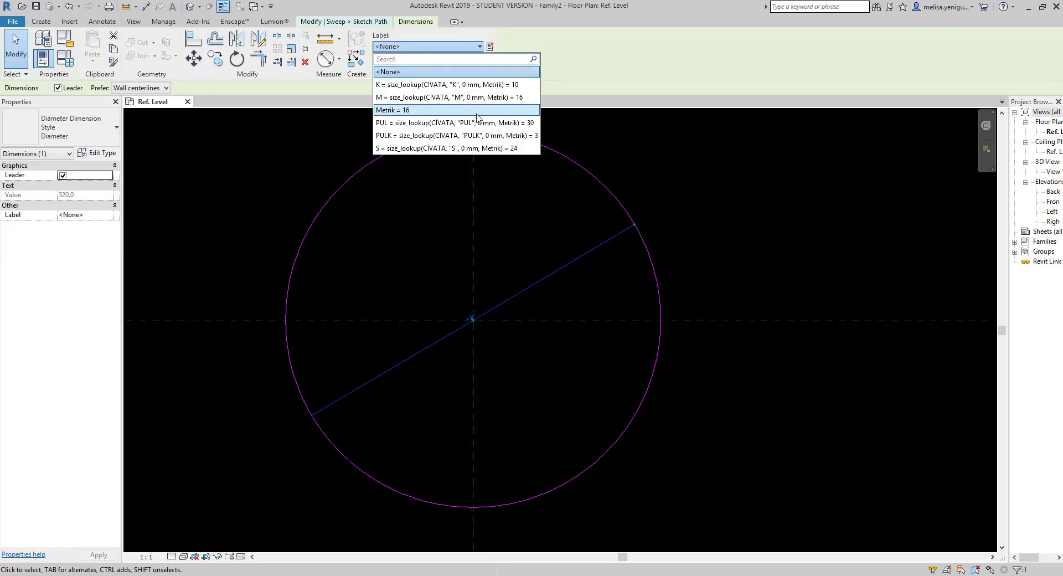
{"action": "left_click", "coordinate": [435, 46]}
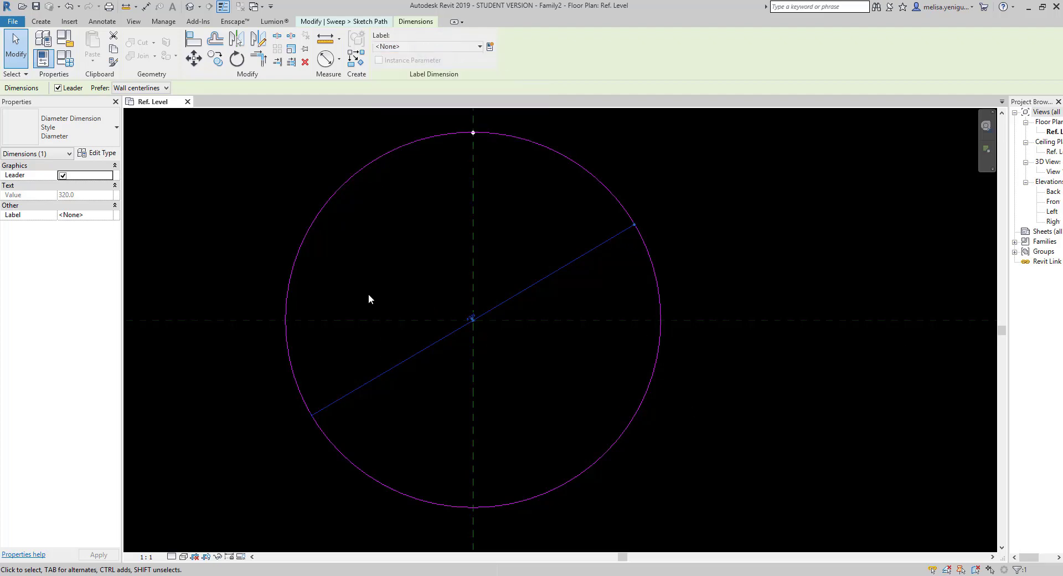
Look up bolt sizes on the DIN 931 hex bolt table in Chrome, then return to Revit.
{"action": "left_click", "coordinate": [123, 526]}
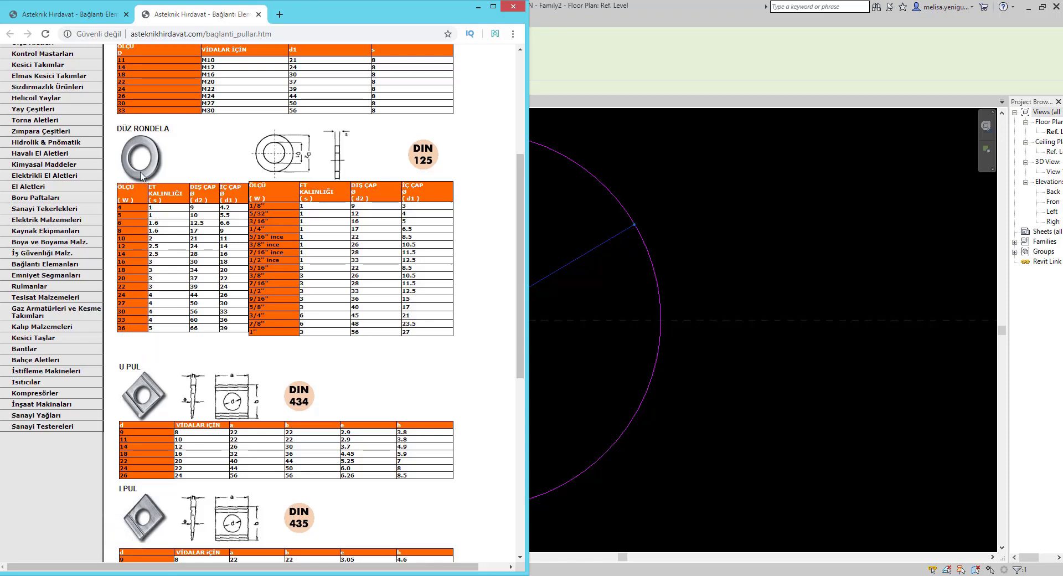
{"action": "left_click", "coordinate": [63, 9]}
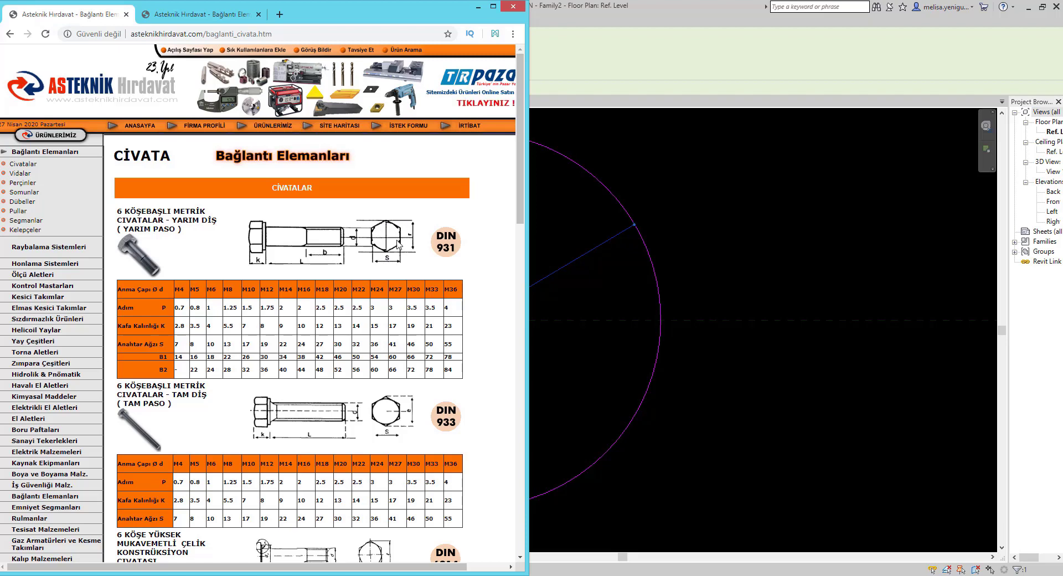
{"action": "left_click", "coordinate": [579, 235]}
Label the diameter with S, segment the trajectory at a 60° maximum angle, and finish the path.
{"action": "left_click", "coordinate": [449, 46]}
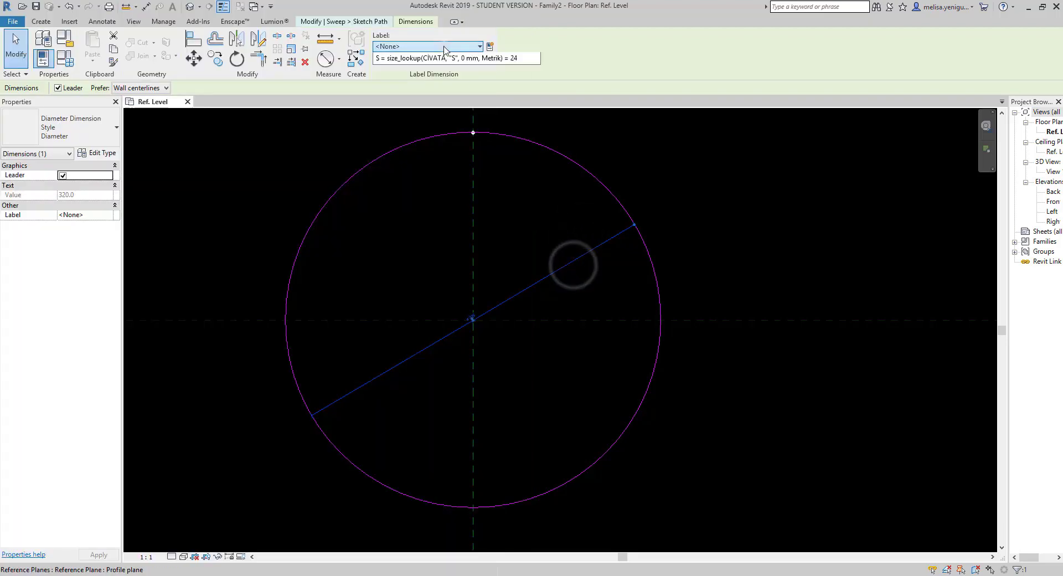
{"action": "left_click", "coordinate": [426, 148]}
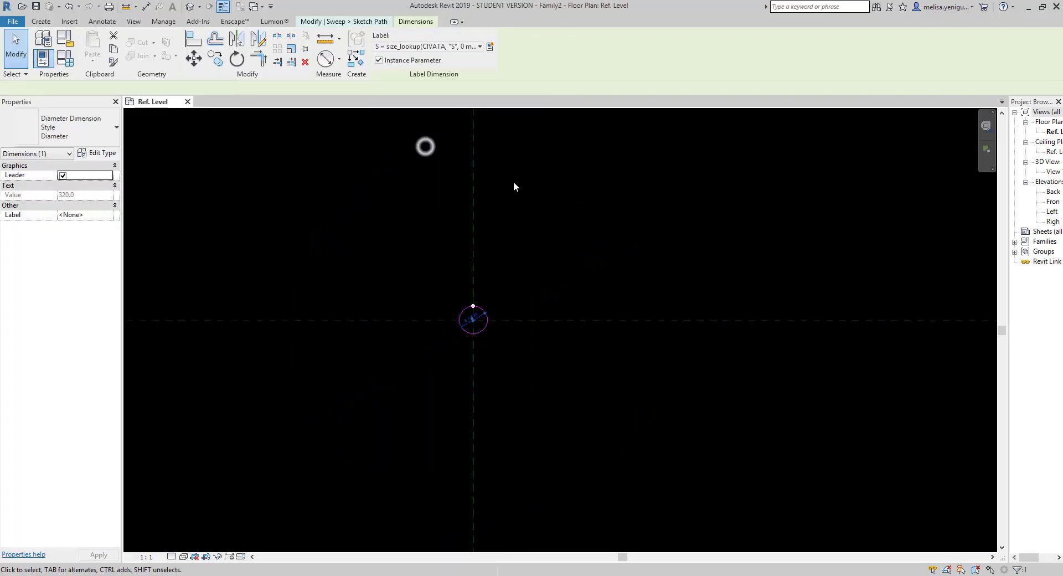
{"action": "left_click", "coordinate": [511, 287]}
{"action": "scroll", "coordinate": [473, 331], "scroll_direction": "up", "scroll_amount": 5}
{"action": "scroll", "coordinate": [454, 279], "scroll_direction": "up", "scroll_amount": 1}
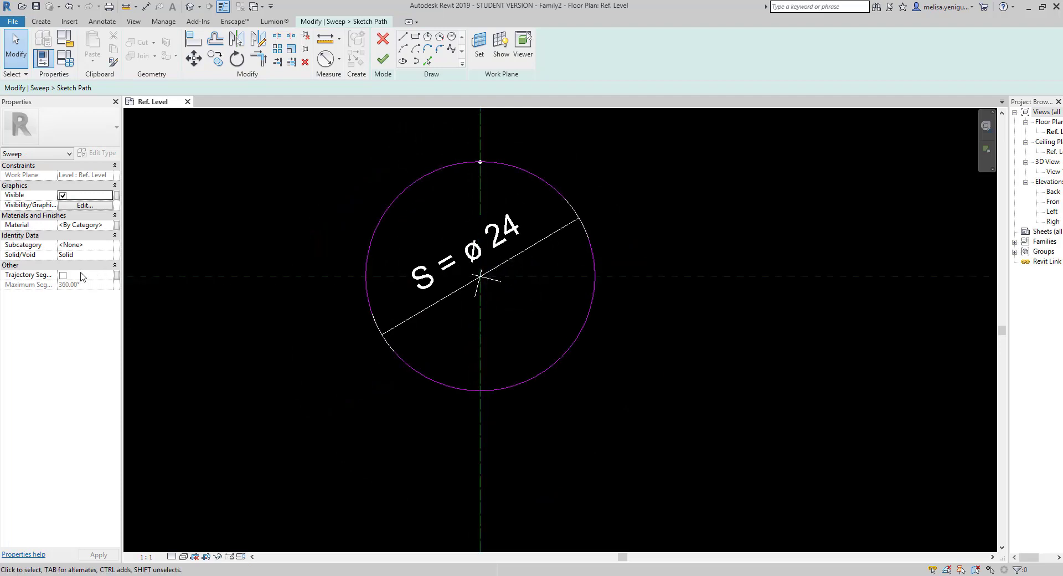
{"action": "left_click", "coordinate": [63, 276]}
{"action": "double_click", "coordinate": [66, 284]}
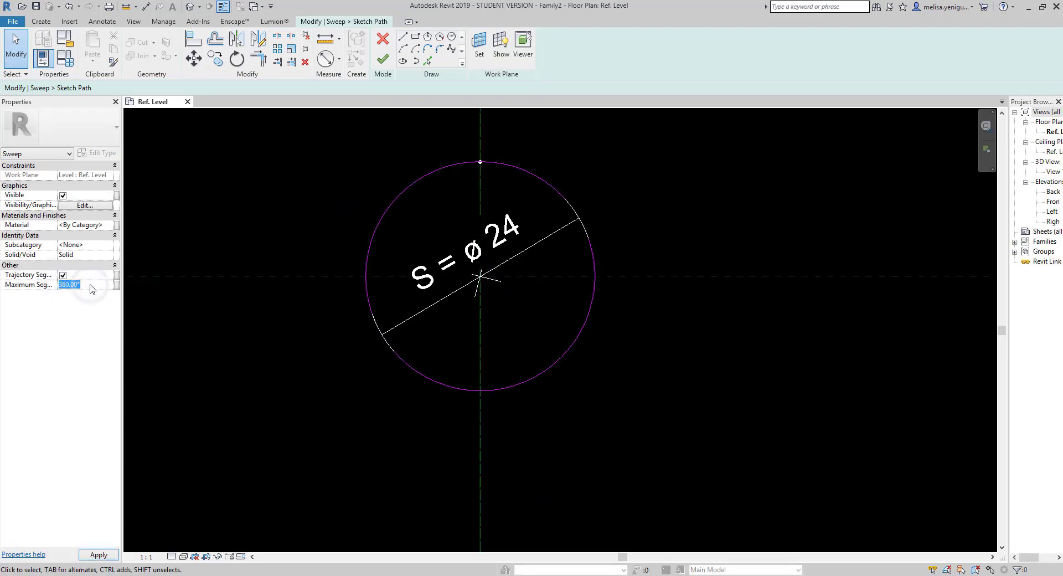
{"action": "type", "text": "60"}
{"action": "scroll", "coordinate": [357, 239], "scroll_direction": "down", "scroll_amount": 3}
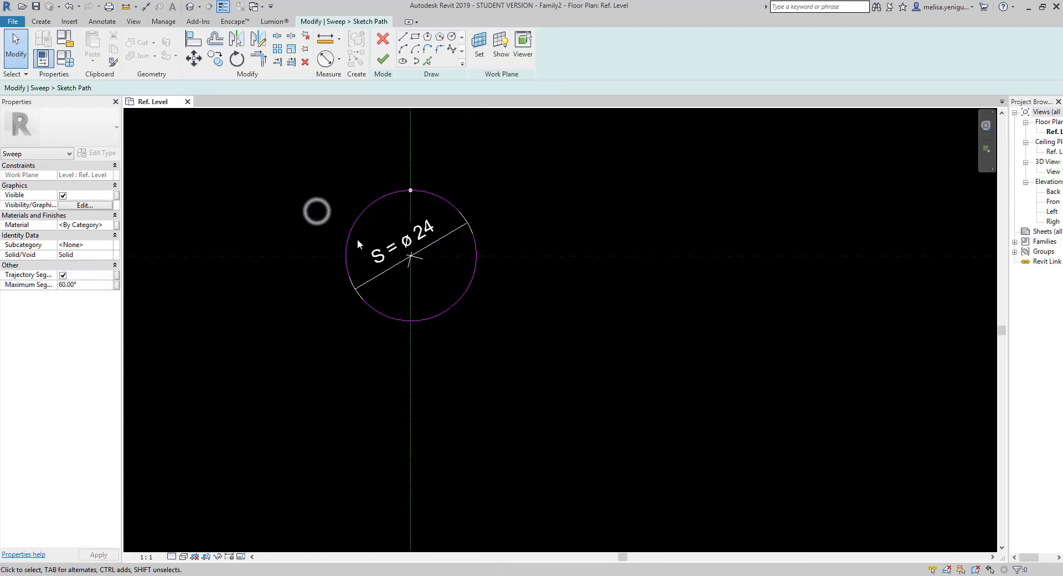
{"action": "left_click", "coordinate": [383, 58]}
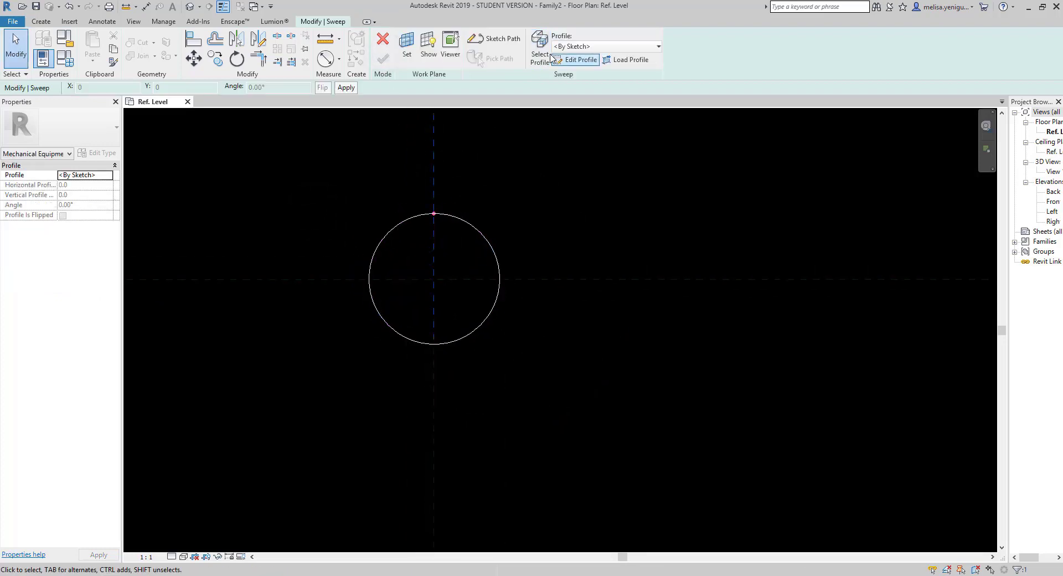
Sketch the profile in the Left elevation as a rectangle locked to the reference planes.
{"action": "left_click", "coordinate": [575, 59]}
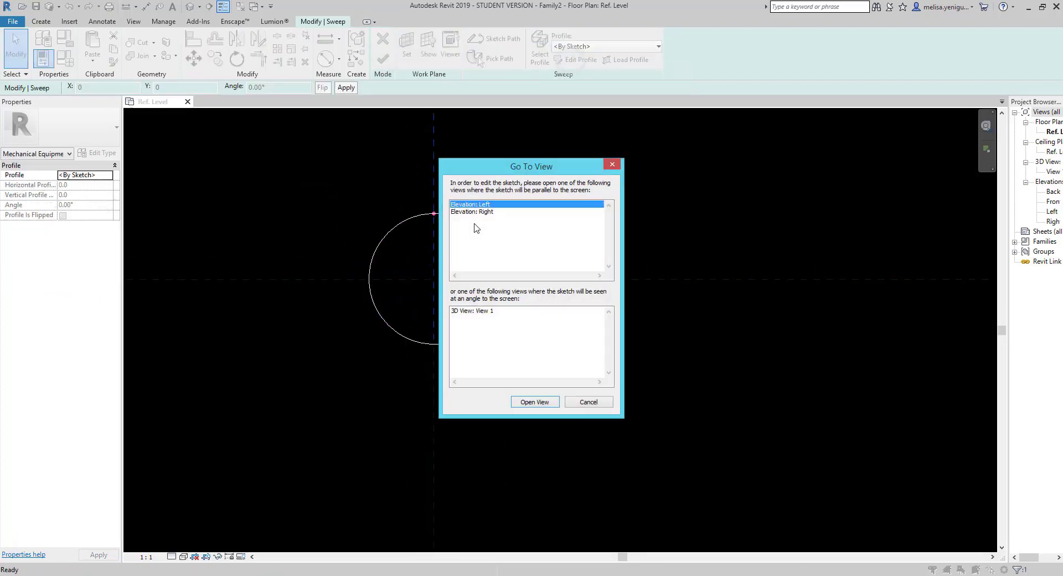
{"action": "left_click", "coordinate": [534, 402]}
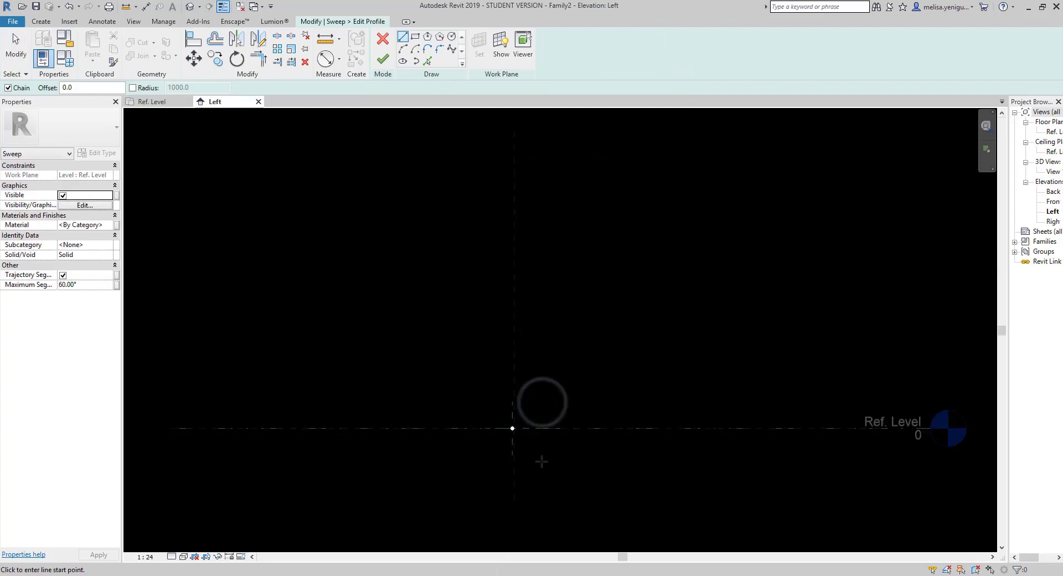
{"action": "scroll", "coordinate": [488, 403], "scroll_direction": "up", "scroll_amount": 3}
{"action": "scroll", "coordinate": [465, 362], "scroll_direction": "up", "scroll_amount": 4}
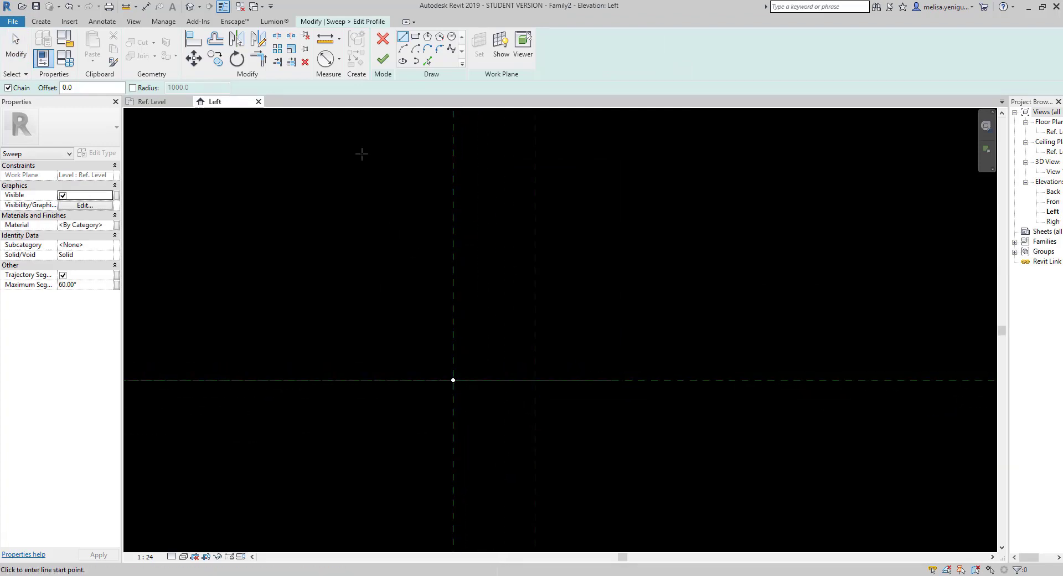
{"action": "left_click", "coordinate": [415, 36]}
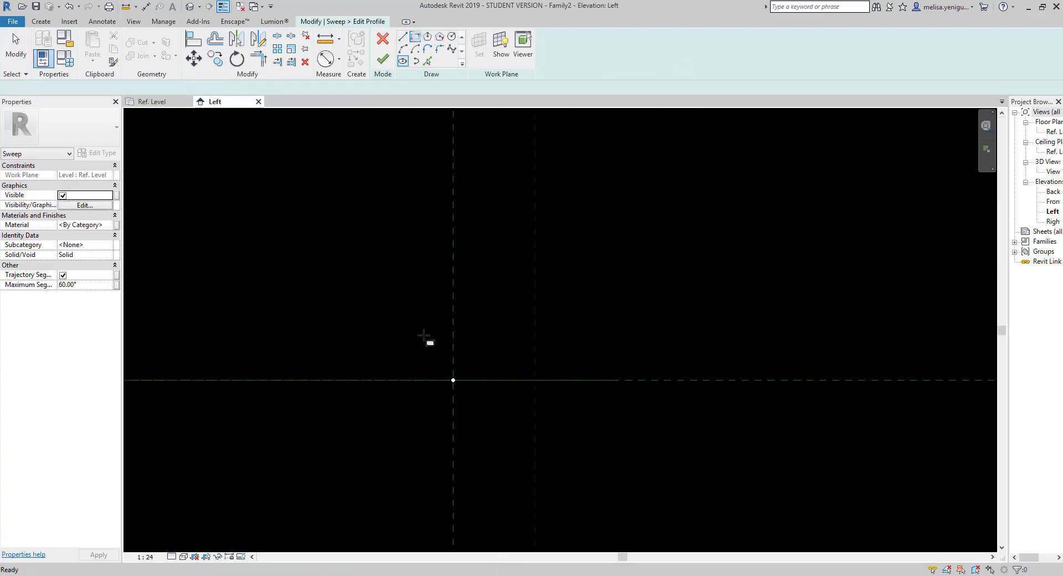
{"action": "left_click", "coordinate": [453, 380]}
{"action": "left_click", "coordinate": [534, 334]}
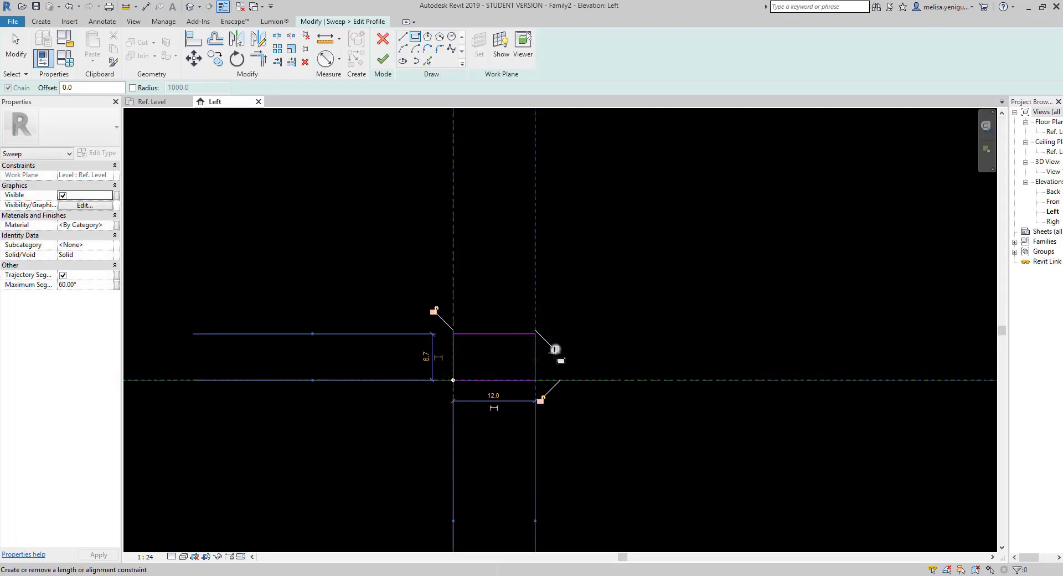
{"action": "left_click", "coordinate": [554, 349]}
{"action": "left_click", "coordinate": [540, 399]}
{"action": "scroll", "coordinate": [490, 326], "scroll_direction": "down", "scroll_amount": 2}
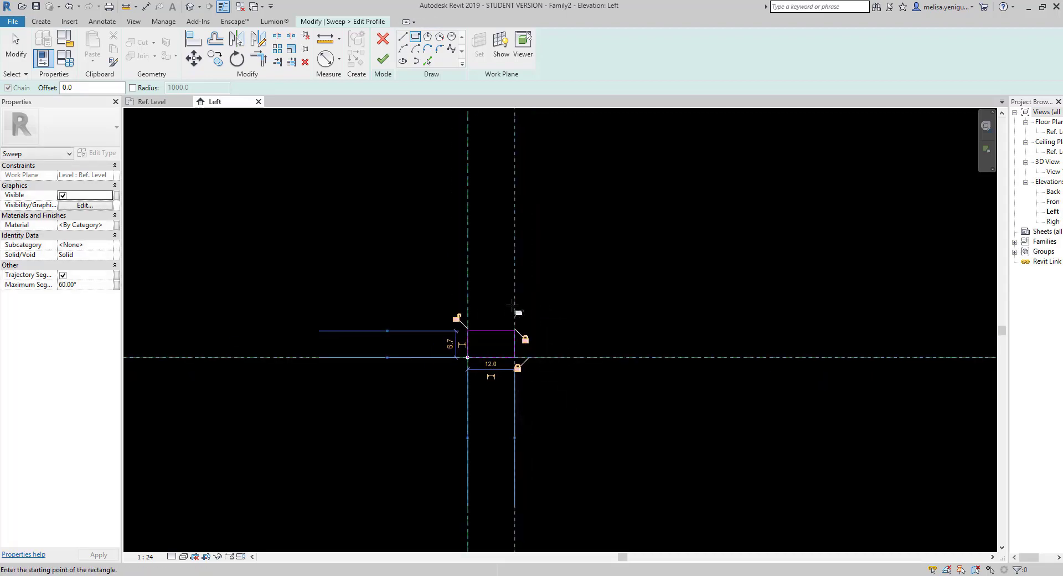
Add a 6.7 aligned height dimension between the rectangle's top and bottom edges.
{"action": "left_click", "coordinate": [338, 59]}
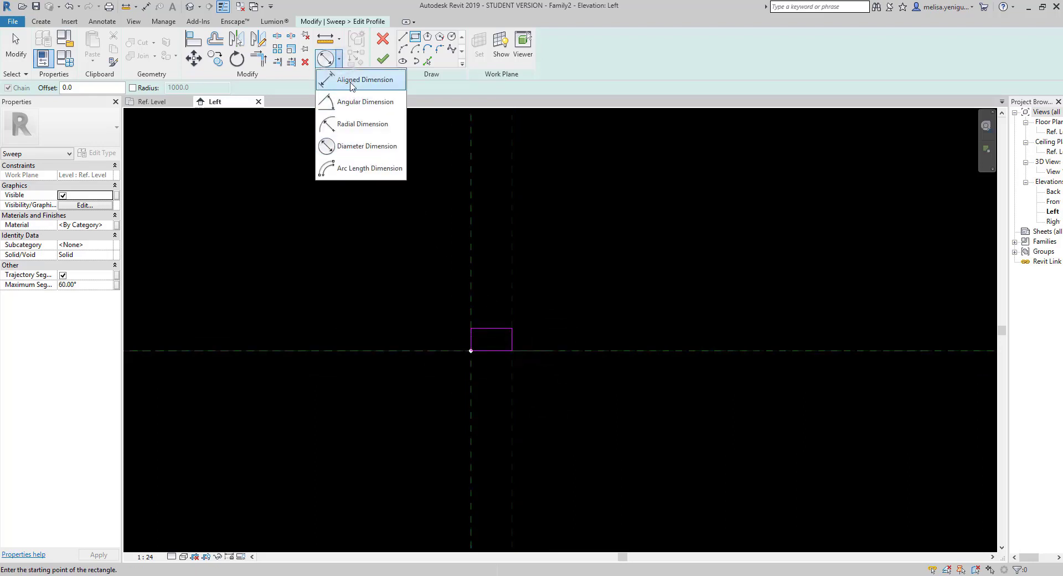
{"action": "left_click", "coordinate": [360, 76]}
{"action": "scroll", "coordinate": [479, 347], "scroll_direction": "up", "scroll_amount": 2}
{"action": "left_click", "coordinate": [487, 317]}
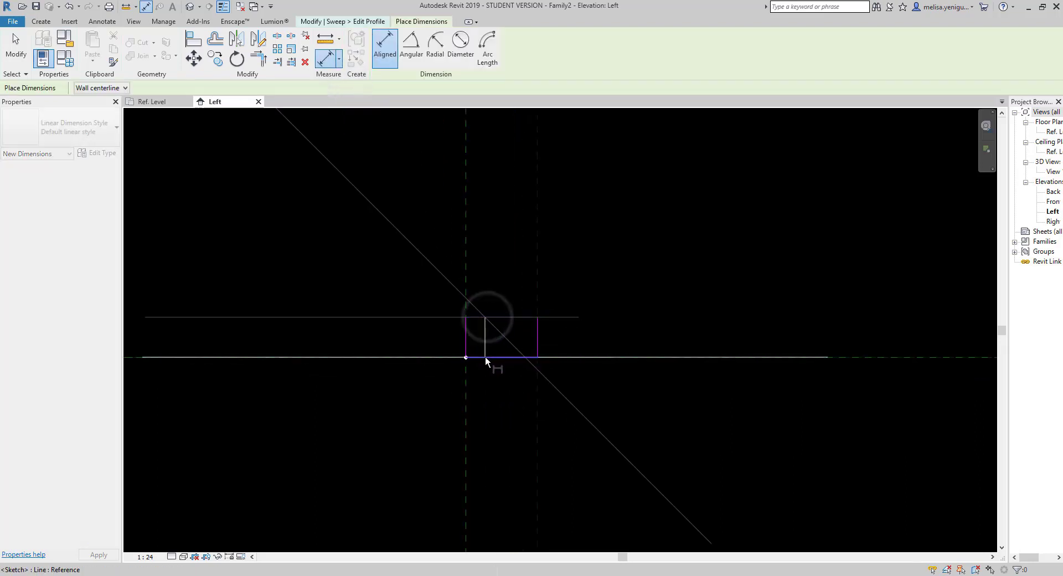
{"action": "left_click", "coordinate": [429, 355]}
{"action": "scroll", "coordinate": [395, 303], "scroll_direction": "down", "scroll_amount": 3}
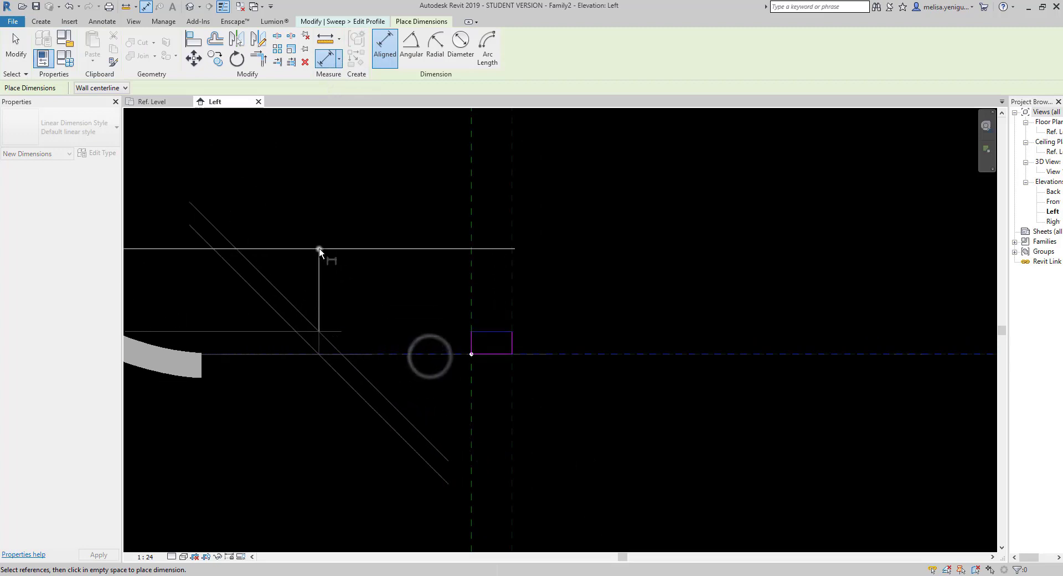
{"action": "left_click", "coordinate": [319, 249]}
{"action": "key", "text": "Escape"}
Set the view scale to 1:1 and check the bolt size tables in Chrome.
{"action": "left_click", "coordinate": [147, 556]}
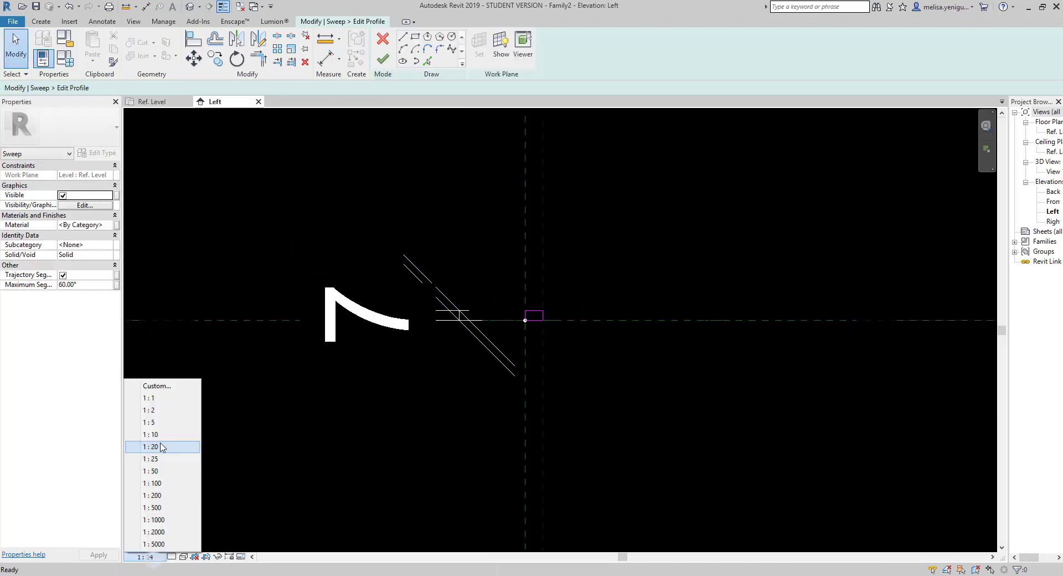
{"action": "left_click", "coordinate": [159, 397]}
{"action": "left_click", "coordinate": [460, 310]}
{"action": "scroll", "coordinate": [465, 299], "scroll_direction": "up", "scroll_amount": 4}
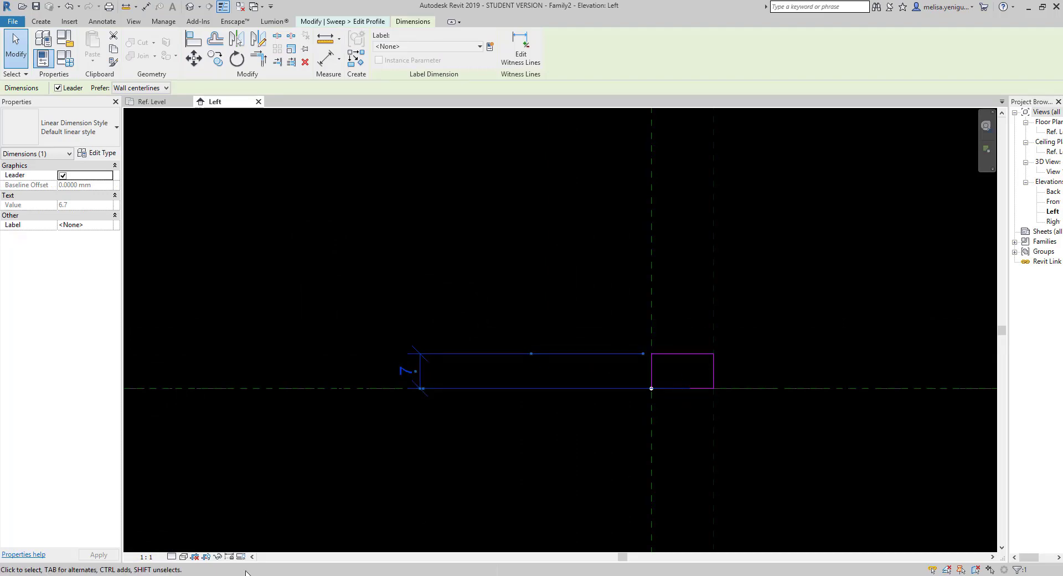
{"action": "key", "text": "alt+Tab"}
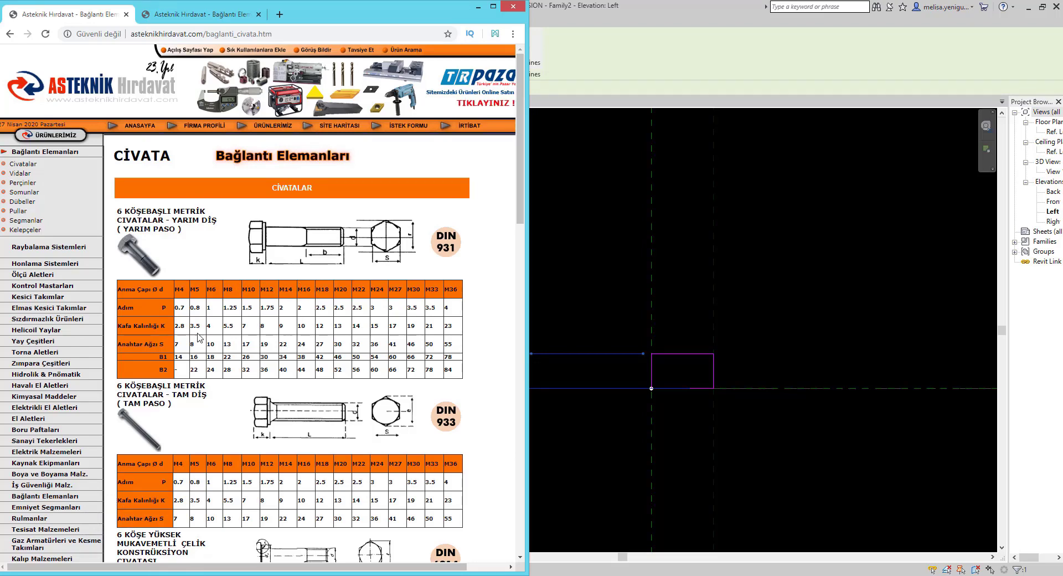
{"action": "left_click", "coordinate": [477, 7]}
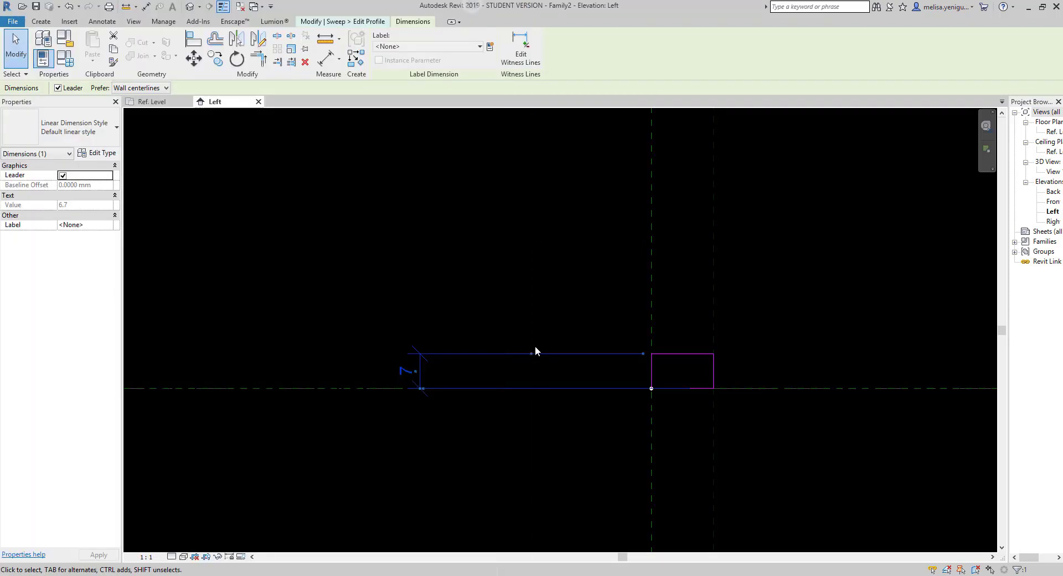
Label the height dimension with K, then finish both the profile and the sweep.
{"action": "left_click", "coordinate": [464, 47]}
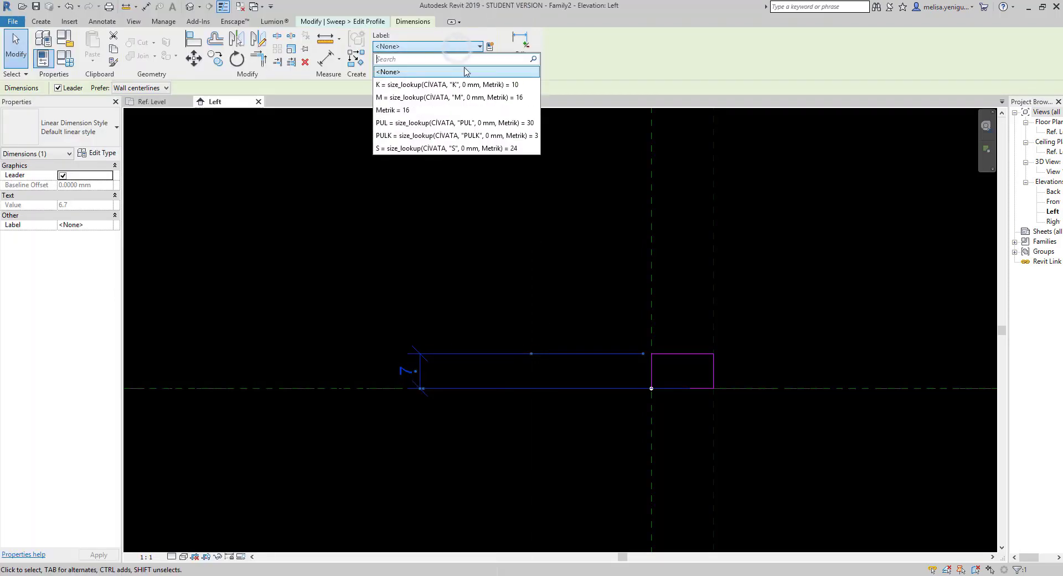
{"action": "left_click", "coordinate": [529, 85]}
{"action": "left_click", "coordinate": [551, 245]}
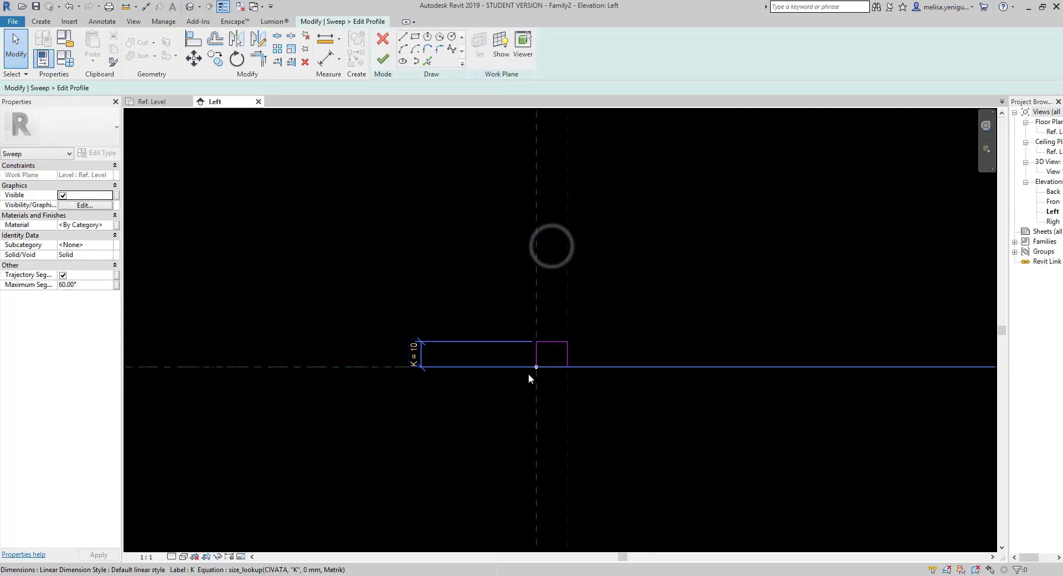
{"action": "left_click", "coordinate": [383, 59]}
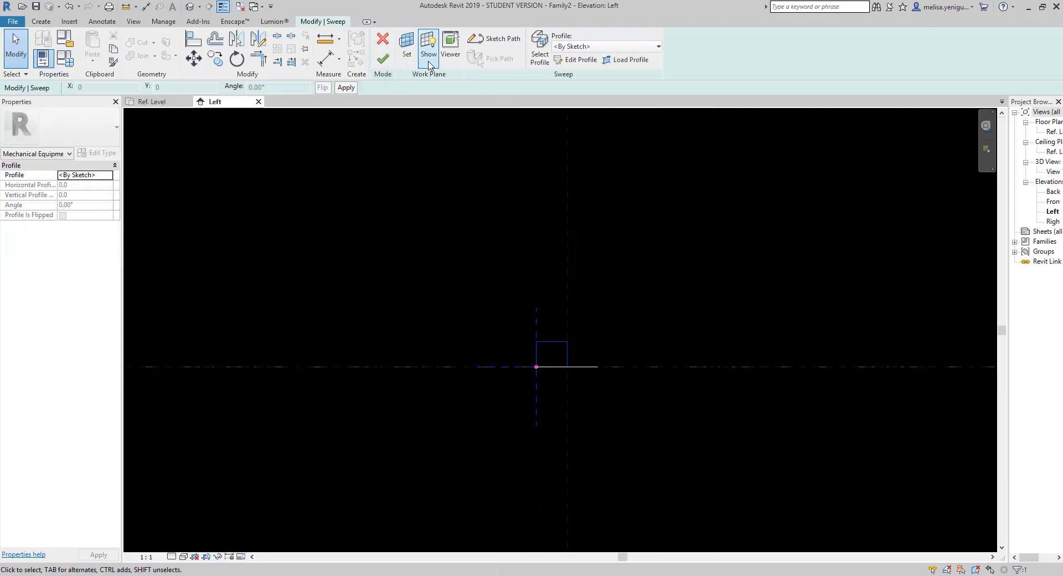
{"action": "scroll", "coordinate": [570, 398], "scroll_direction": "up", "scroll_amount": 4}
{"action": "scroll", "coordinate": [553, 330], "scroll_direction": "up", "scroll_amount": 2}
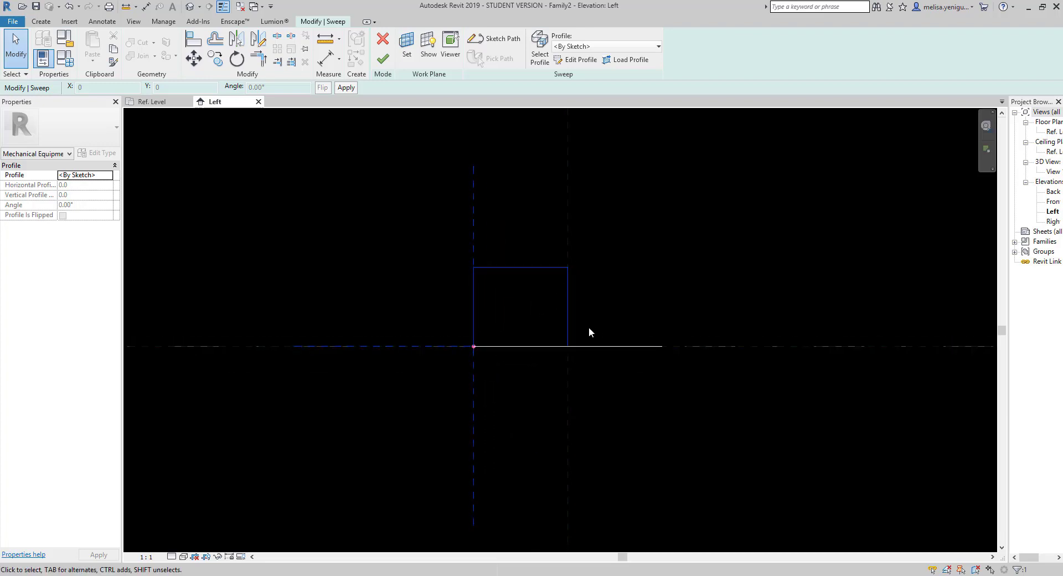
{"action": "left_click", "coordinate": [383, 59]}
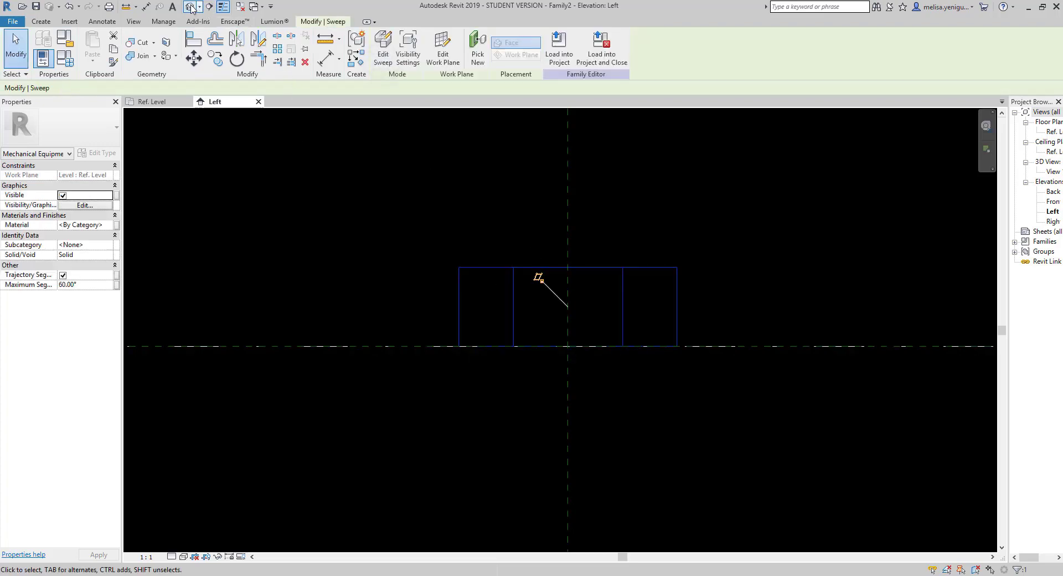
View the bolt head shaded in the default 3D view, then return to the Left elevation.
{"action": "left_click", "coordinate": [190, 7]}
{"action": "scroll", "coordinate": [487, 324], "scroll_direction": "down", "scroll_amount": 5}
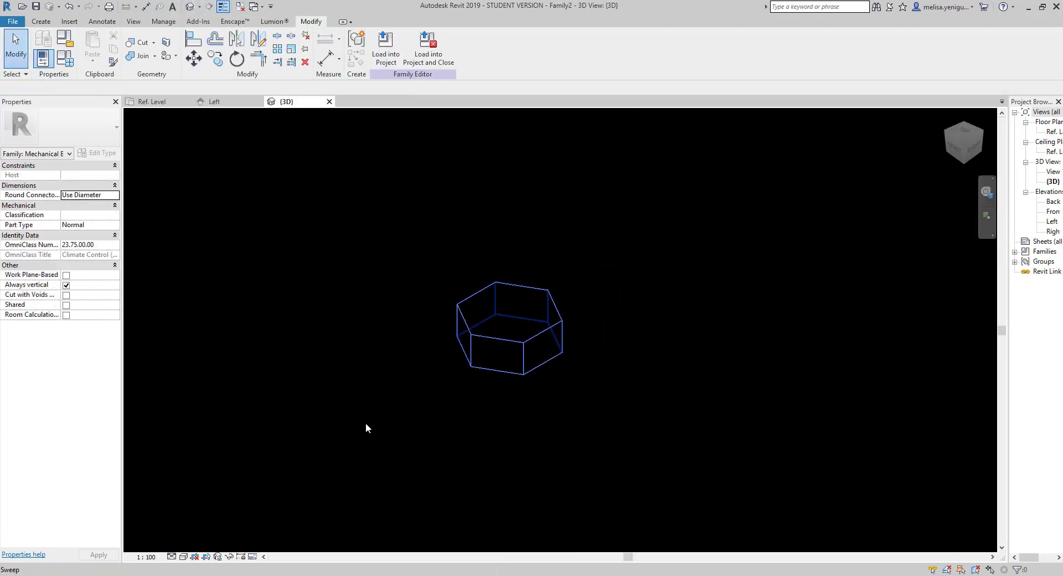
{"action": "left_click", "coordinate": [183, 556]}
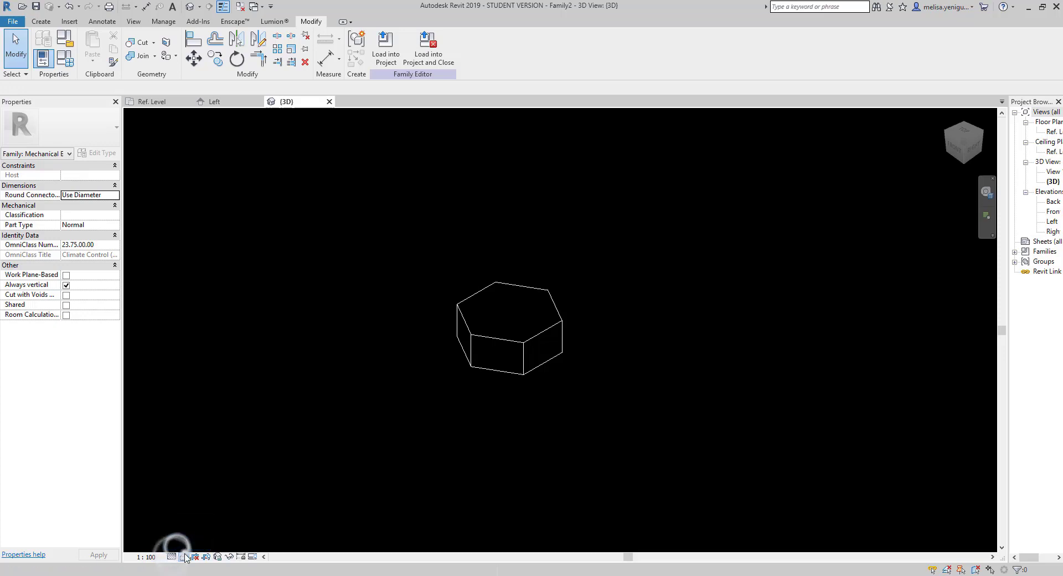
{"action": "left_click", "coordinate": [205, 536]}
{"action": "scroll", "coordinate": [490, 334], "scroll_direction": "up", "scroll_amount": 4}
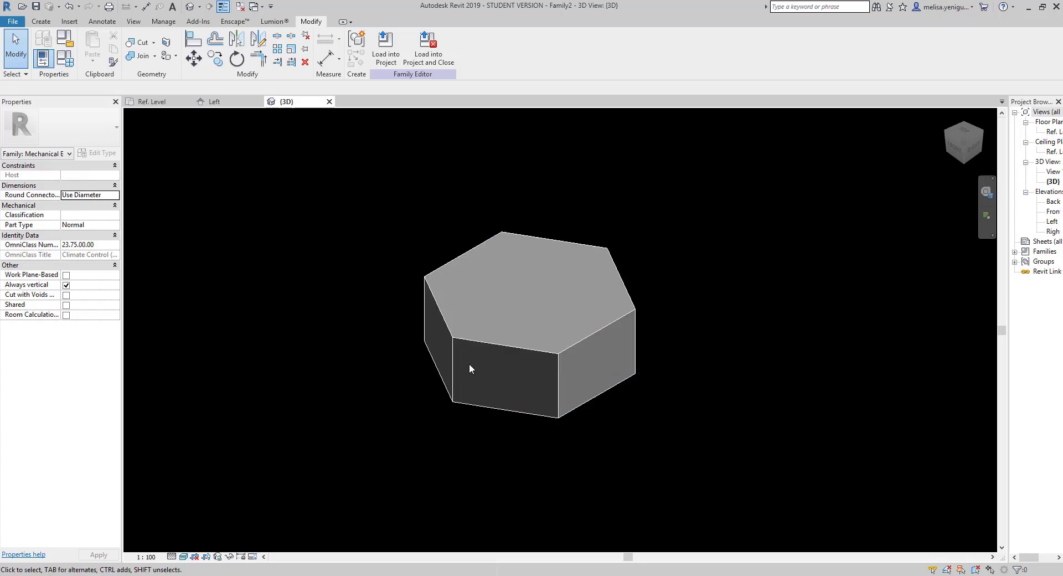
{"action": "left_click", "coordinate": [236, 103]}
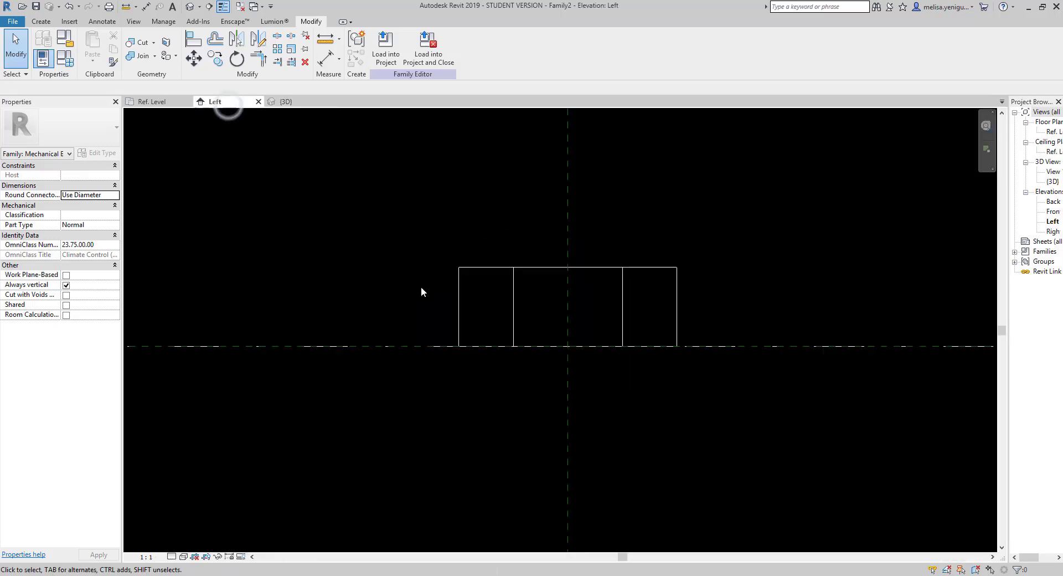
Start a new sweep and sketch its path as a circle beside the head.
{"action": "middle_click_drag", "start_coordinate": [525, 341], "coordinate": [453, 333]}
{"action": "left_click", "coordinate": [41, 21]}
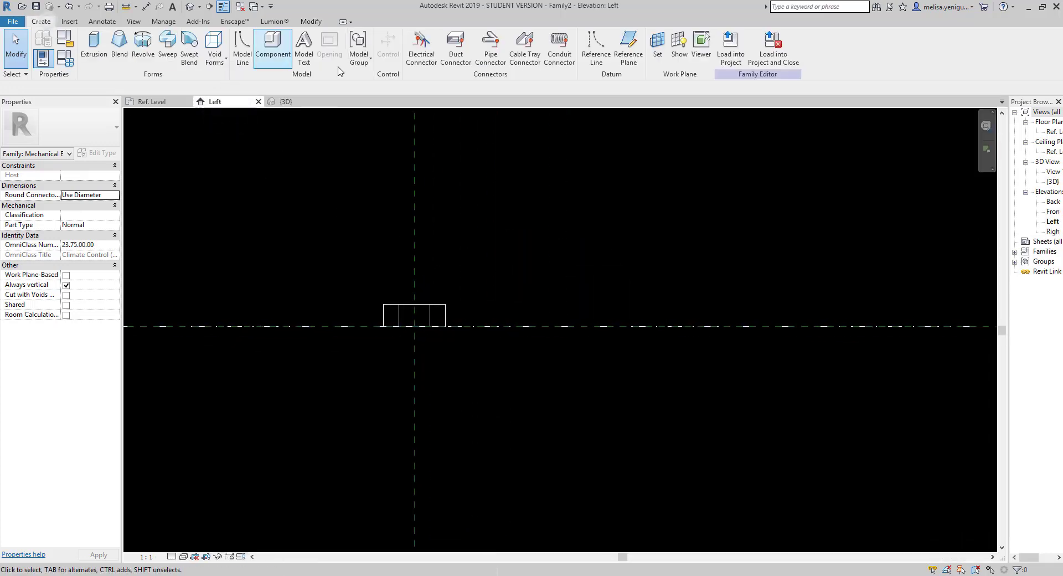
{"action": "left_click", "coordinate": [167, 43]}
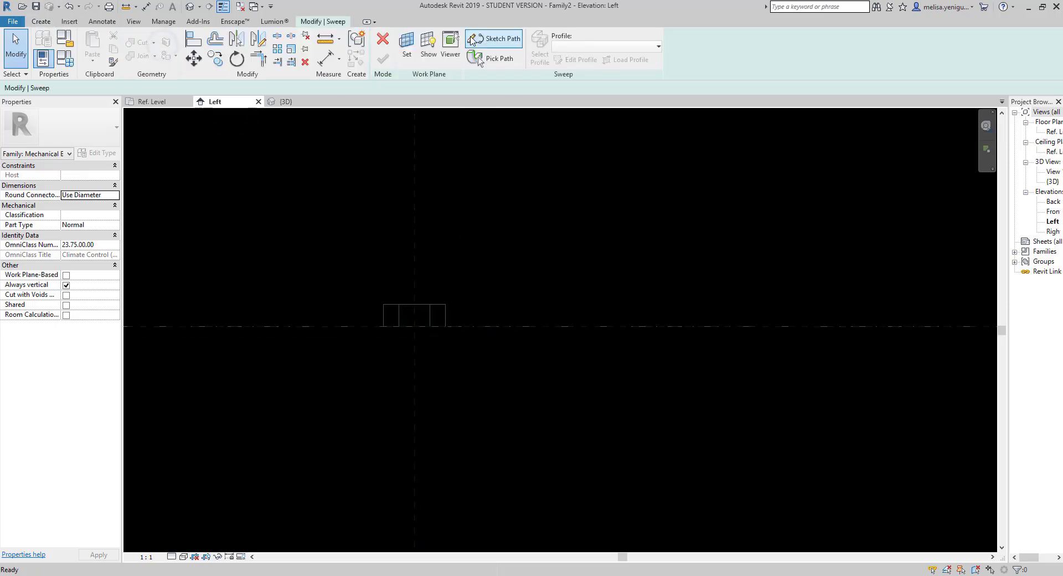
{"action": "left_click", "coordinate": [501, 40]}
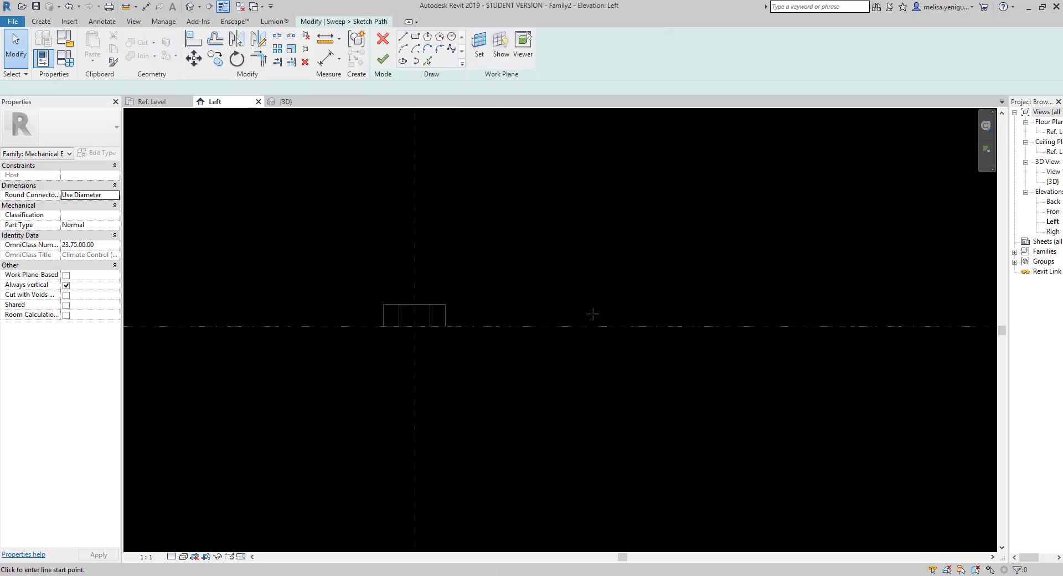
{"action": "left_click", "coordinate": [452, 37]}
{"action": "left_click", "coordinate": [618, 327]}
{"action": "left_click", "coordinate": [619, 310]}
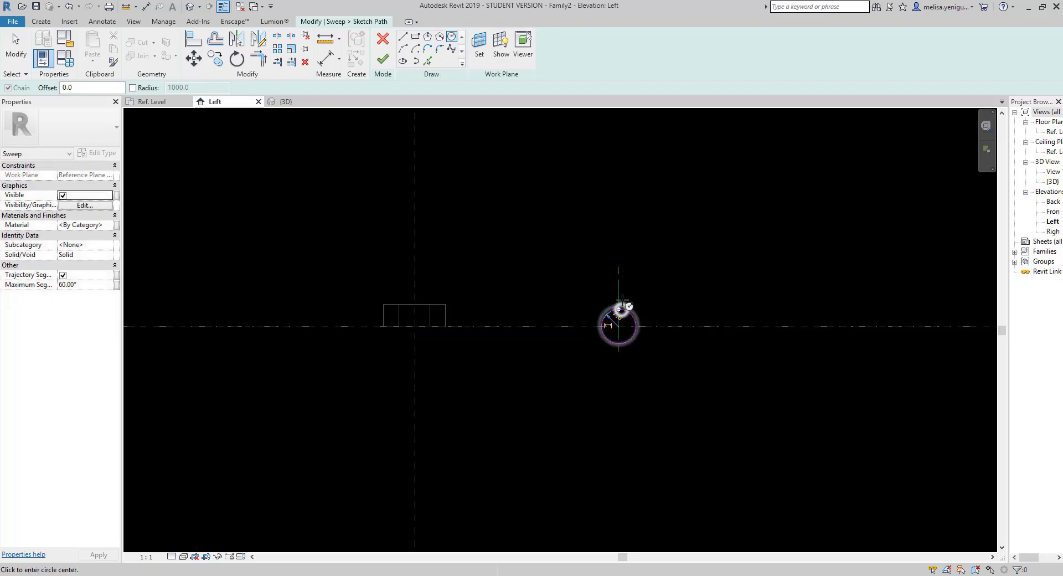
{"action": "left_click", "coordinate": [383, 59]}
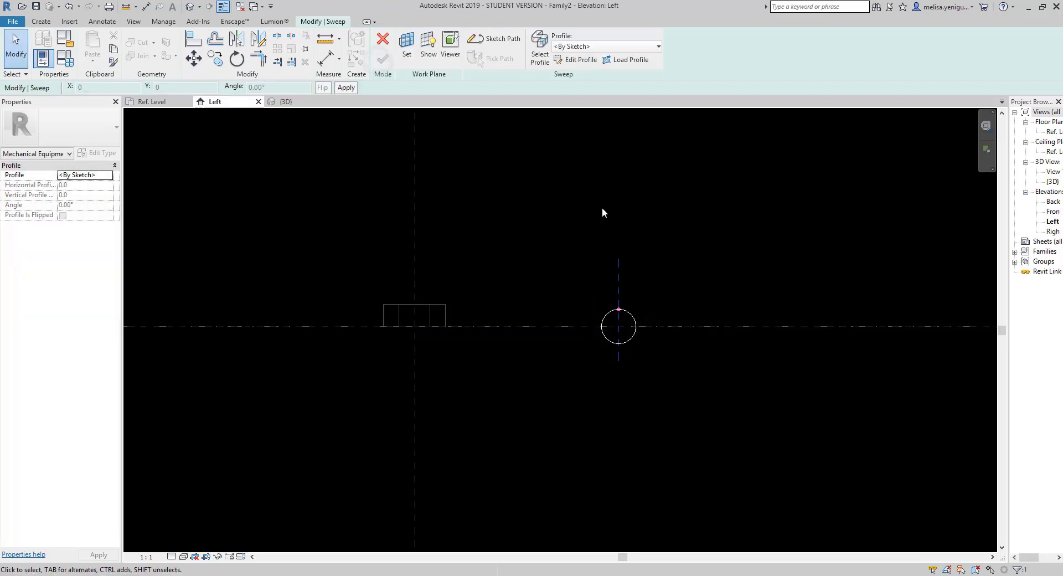
Sketch a small rectangular profile in the Back elevation, finish the sweep and view it in 3D.
{"action": "left_click", "coordinate": [576, 59]}
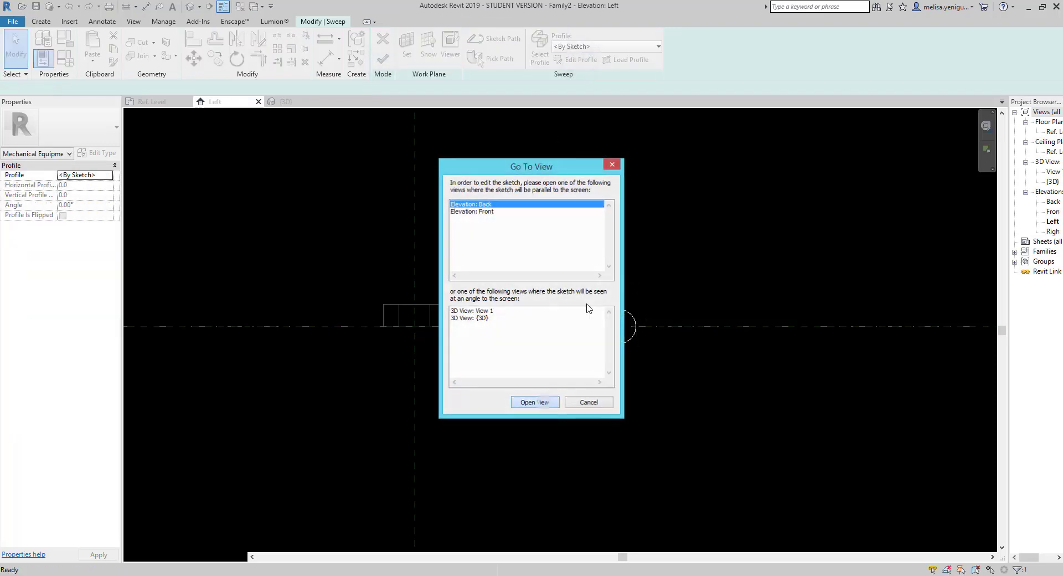
{"action": "left_click", "coordinate": [544, 403]}
{"action": "middle_click_drag", "start_coordinate": [643, 410], "coordinate": [535, 390]}
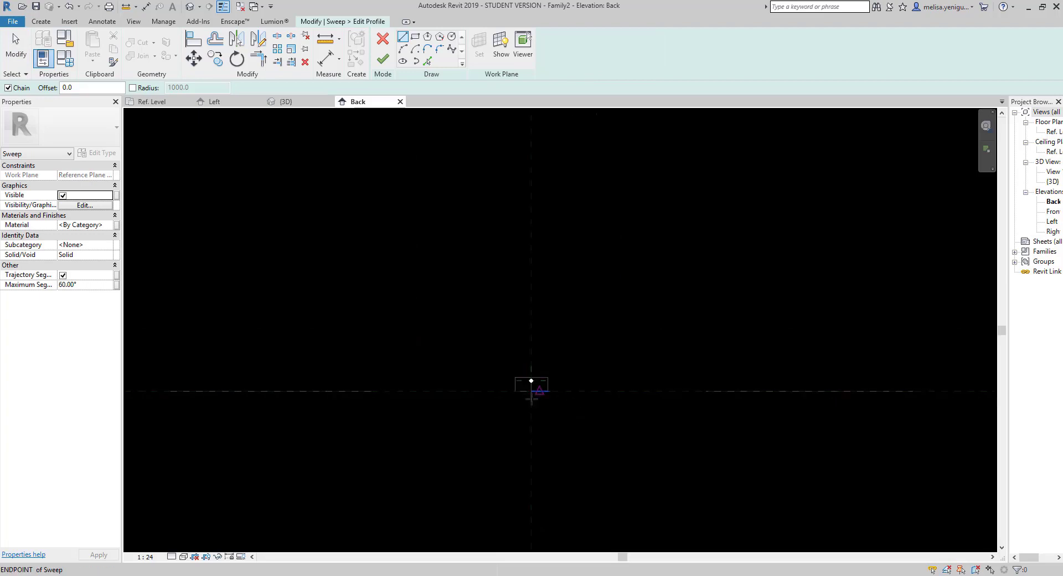
{"action": "scroll", "coordinate": [549, 329], "scroll_direction": "up", "scroll_amount": 1}
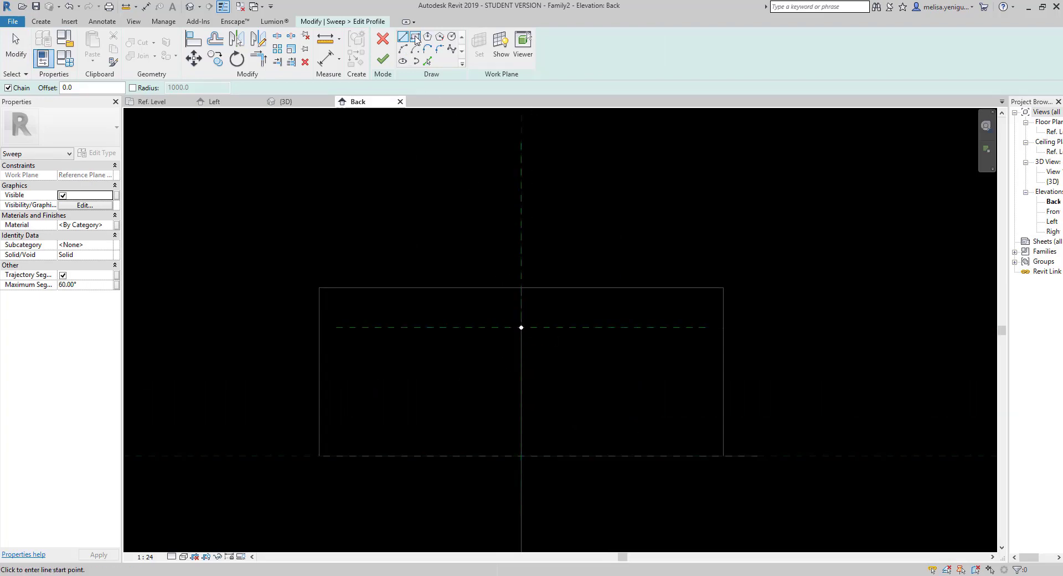
{"action": "left_click", "coordinate": [416, 38]}
{"action": "left_click", "coordinate": [552, 327]}
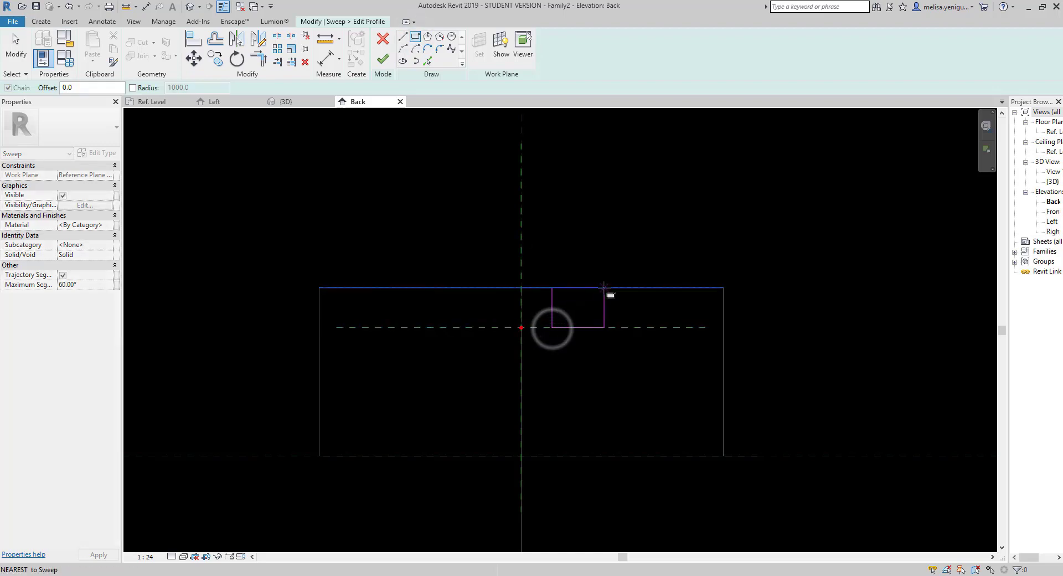
{"action": "left_click", "coordinate": [604, 288]}
{"action": "left_click", "coordinate": [383, 59]}
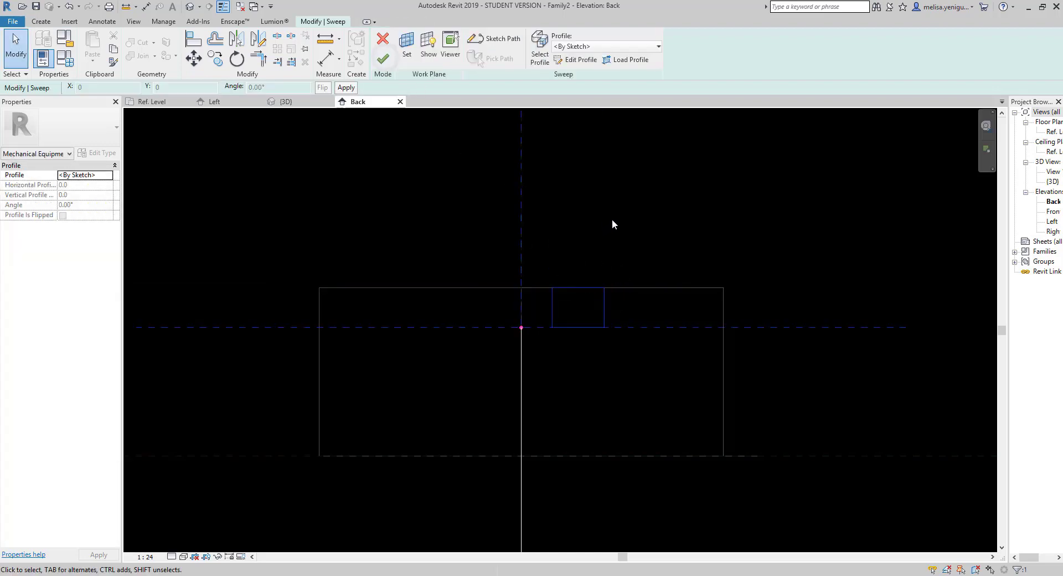
{"action": "left_click", "coordinate": [382, 59]}
{"action": "scroll", "coordinate": [572, 308], "scroll_direction": "down", "scroll_amount": 5}
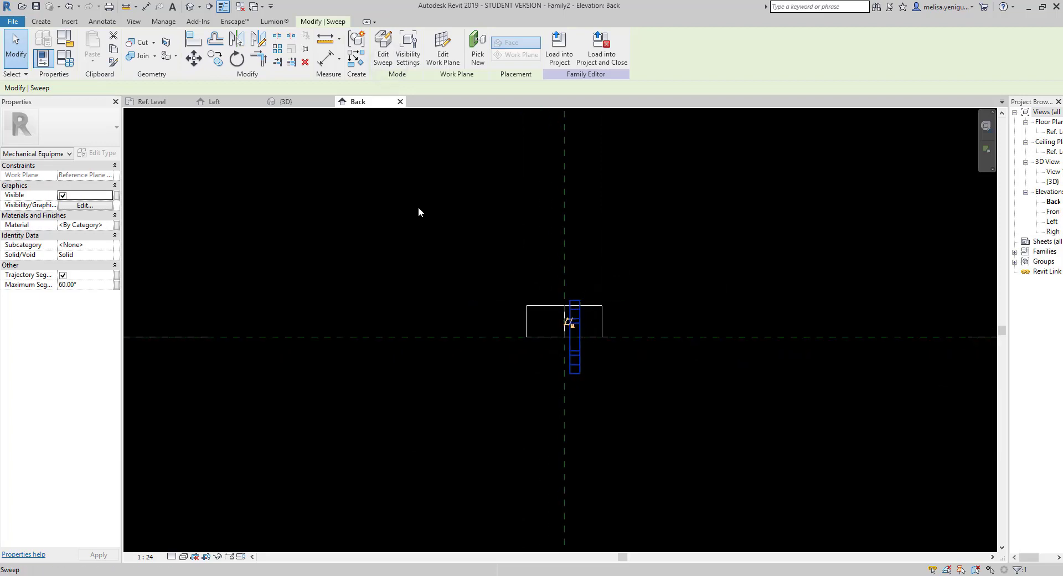
{"action": "left_click", "coordinate": [190, 6]}
Check the model in the Ref. Level floor plan and the Back elevation.
{"action": "scroll", "coordinate": [537, 314], "scroll_direction": "down", "scroll_amount": 5}
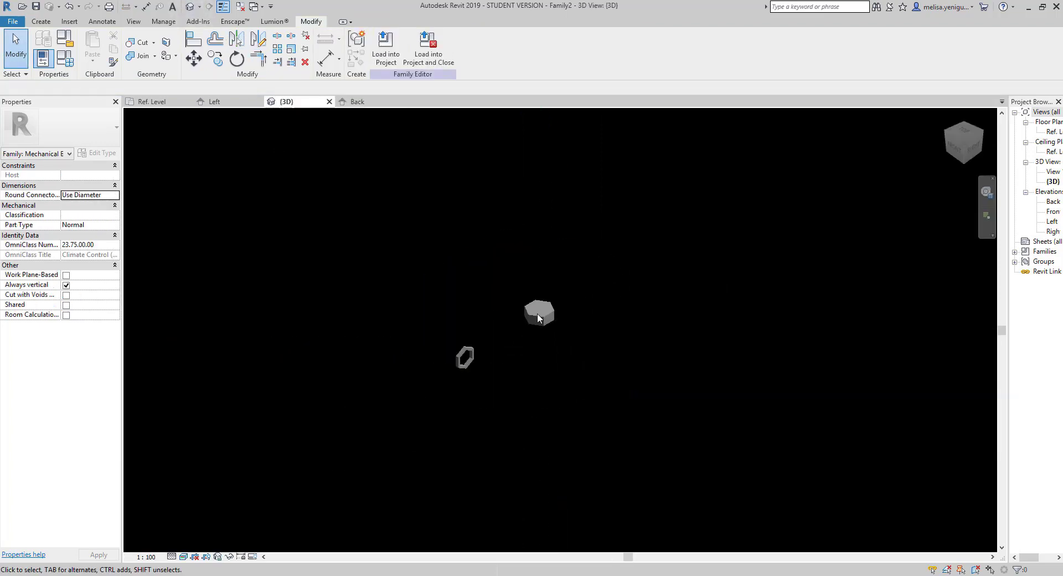
{"action": "scroll", "coordinate": [459, 363], "scroll_direction": "up", "scroll_amount": 3}
{"action": "scroll", "coordinate": [459, 363], "scroll_direction": "up", "scroll_amount": 3}
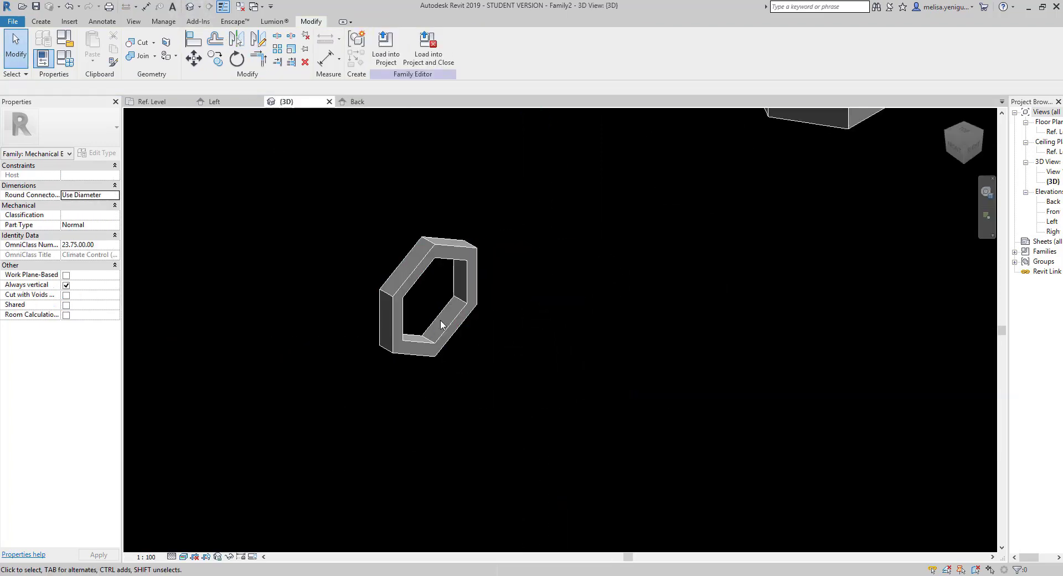
{"action": "left_click", "coordinate": [154, 102]}
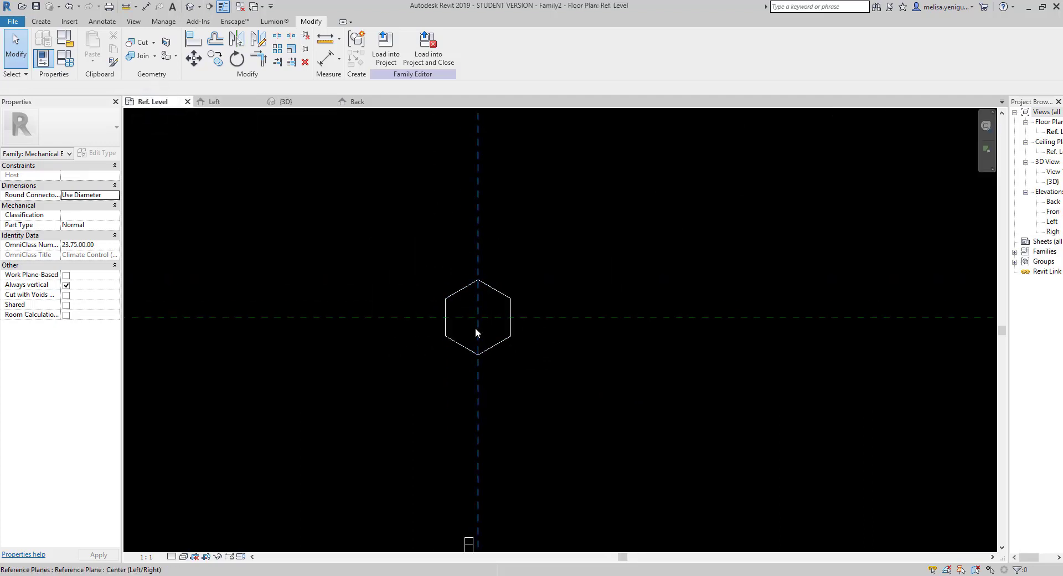
{"action": "scroll", "coordinate": [478, 299], "scroll_direction": "down", "scroll_amount": 1}
{"action": "scroll", "coordinate": [476, 351], "scroll_direction": "down", "scroll_amount": 1}
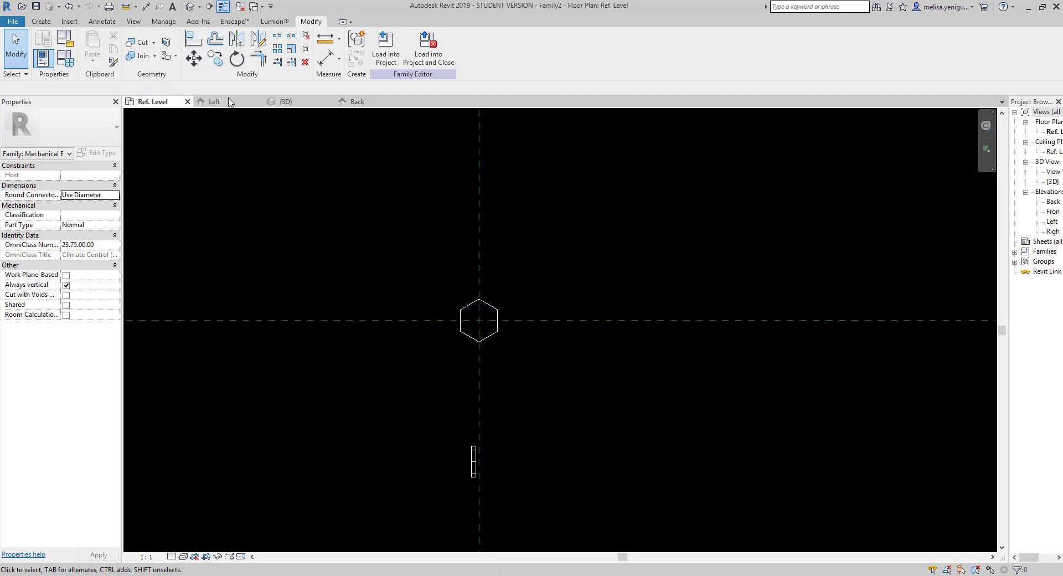
{"action": "left_click", "coordinate": [349, 102]}
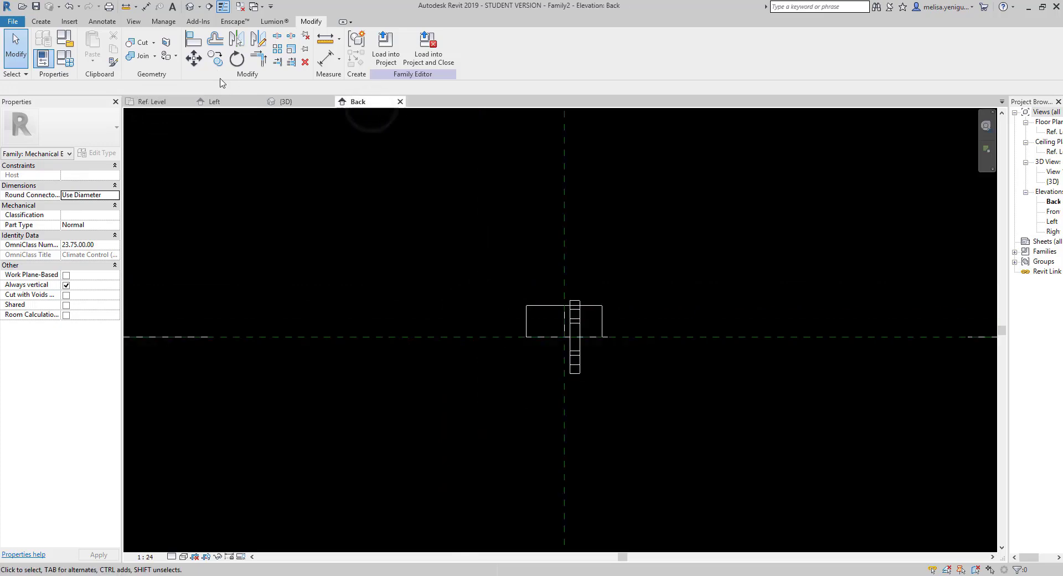
Delete the ring-shaped second sweep in the 3D view, leaving the hex head.
{"action": "left_click", "coordinate": [184, 13]}
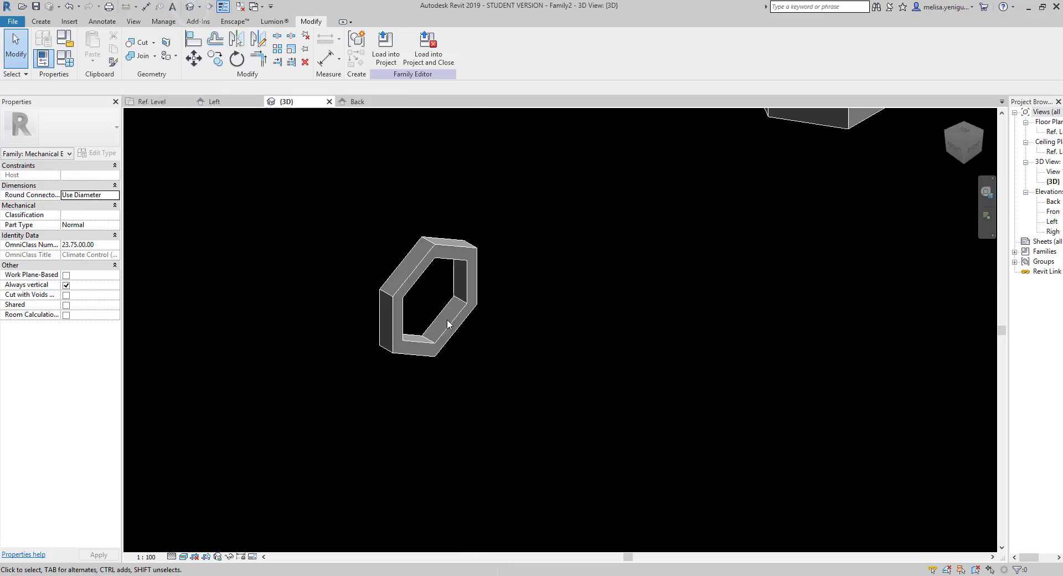
{"action": "left_click", "coordinate": [453, 325]}
{"action": "mouse_move", "coordinate": [453, 325]}
{"action": "middle_mouse_down", "text": "shift"}
{"action": "mouse_move", "coordinate": [433, 368]}
{"action": "mouse_move", "coordinate": [561, 273]}
{"action": "middle_mouse_up", "text": "shift"}
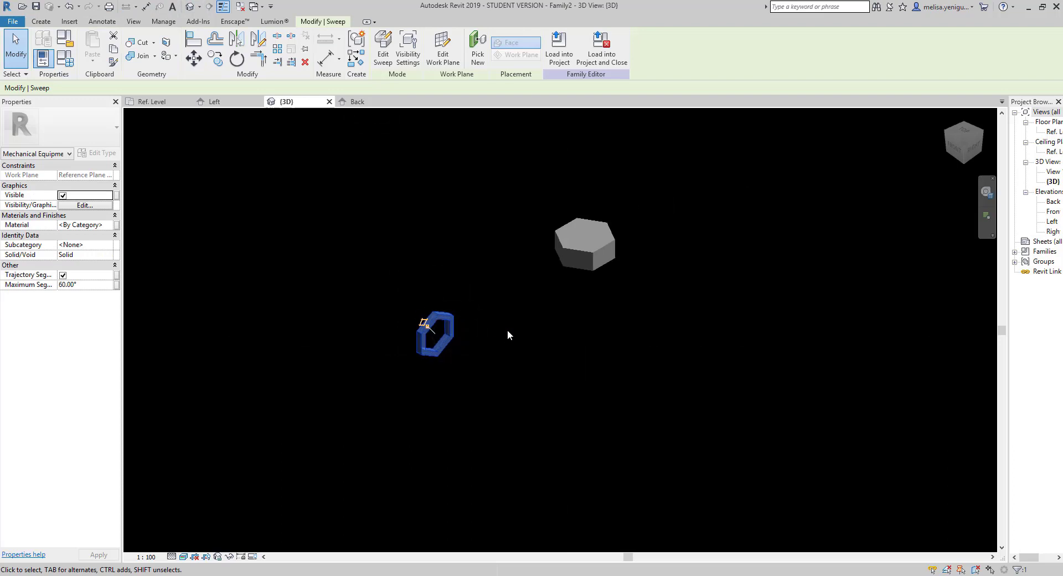
{"action": "key", "text": "Delete"}
{"action": "scroll", "coordinate": [561, 272], "scroll_direction": "up", "scroll_amount": 2}
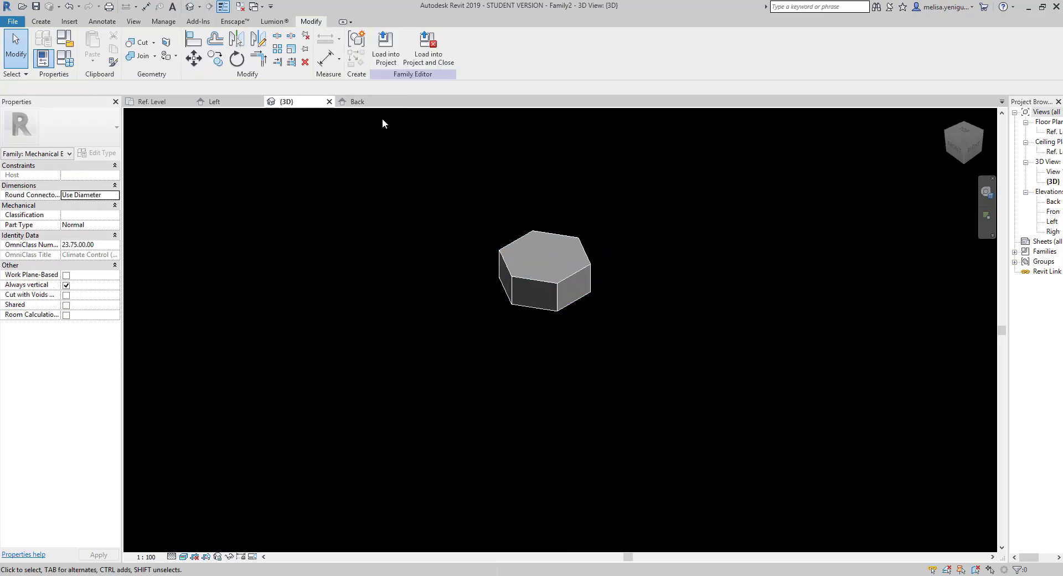
Return to the Ref. Level floor plan with the hexagon centred.
{"action": "left_click", "coordinate": [162, 107]}
{"action": "middle_click_drag", "start_coordinate": [515, 337], "coordinate": [535, 316]}
{"action": "scroll", "coordinate": [513, 300], "scroll_direction": "up", "scroll_amount": 2}
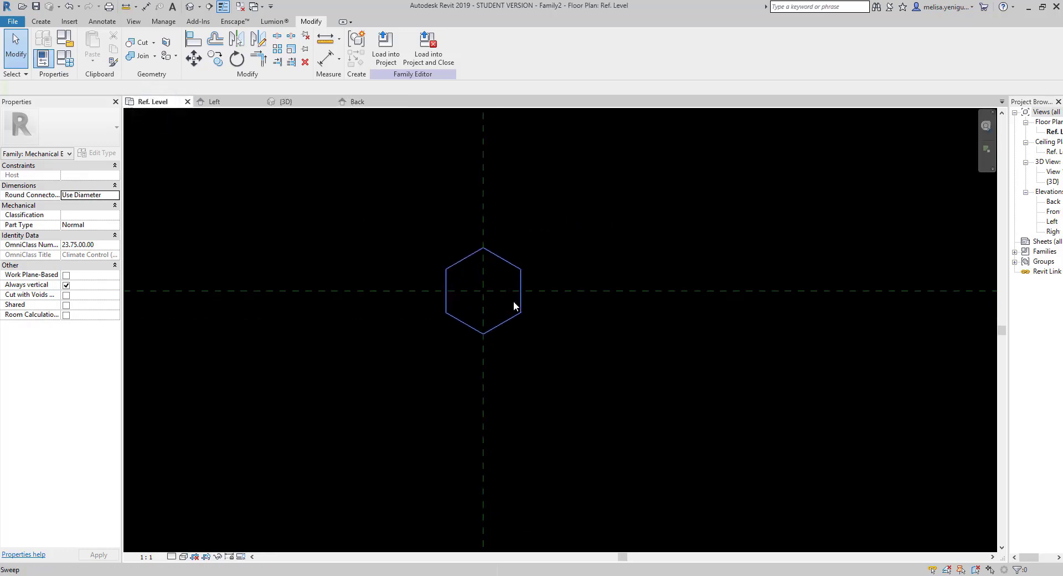
{"action": "scroll", "coordinate": [513, 301], "scroll_direction": "up", "scroll_amount": 1}
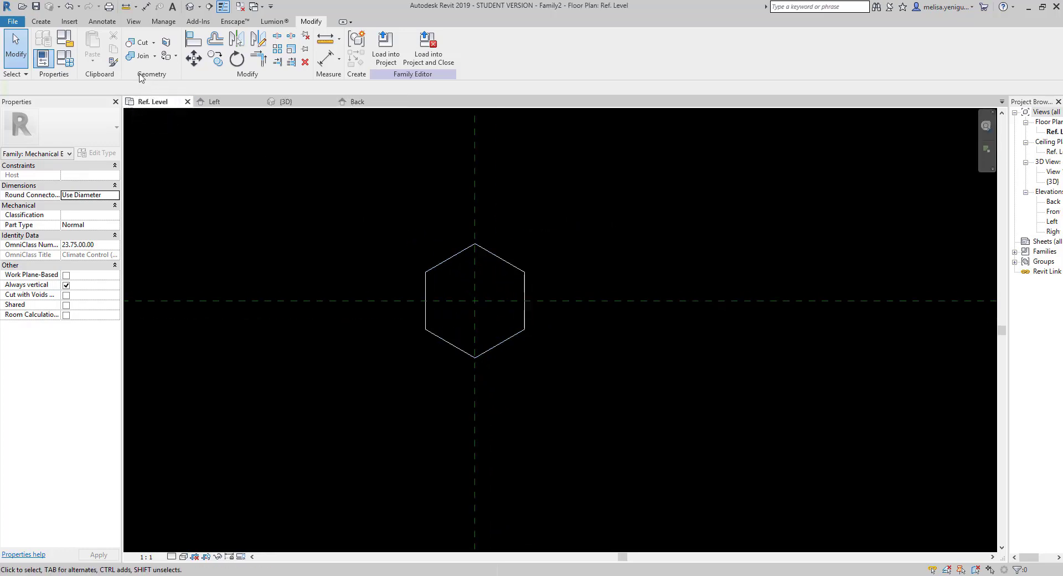
{"action": "left_click", "coordinate": [38, 22]}
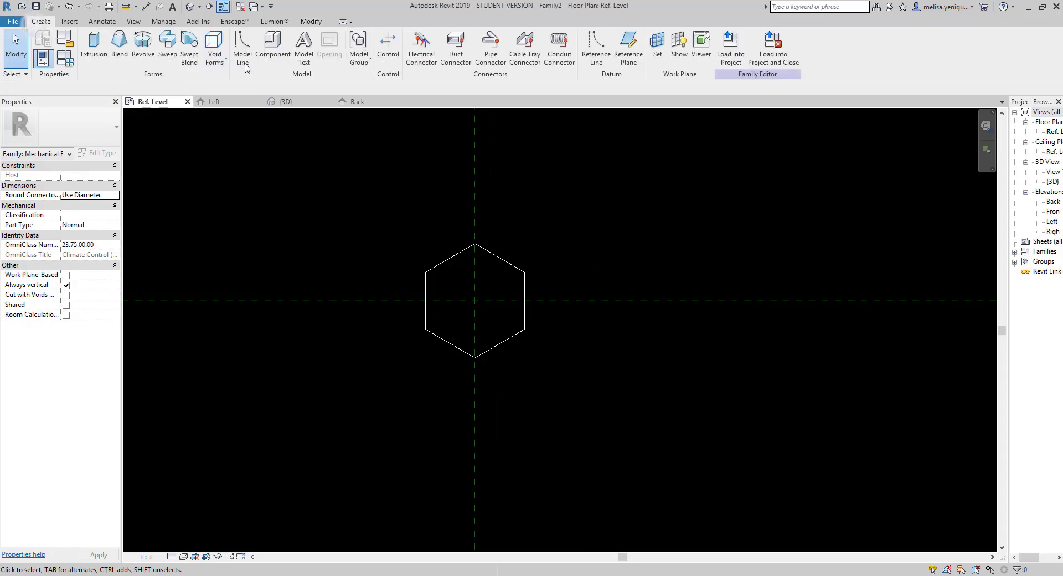
Start an extrusion with a circle centred on the plane intersection, through a hexagon corner.
{"action": "left_click", "coordinate": [94, 47]}
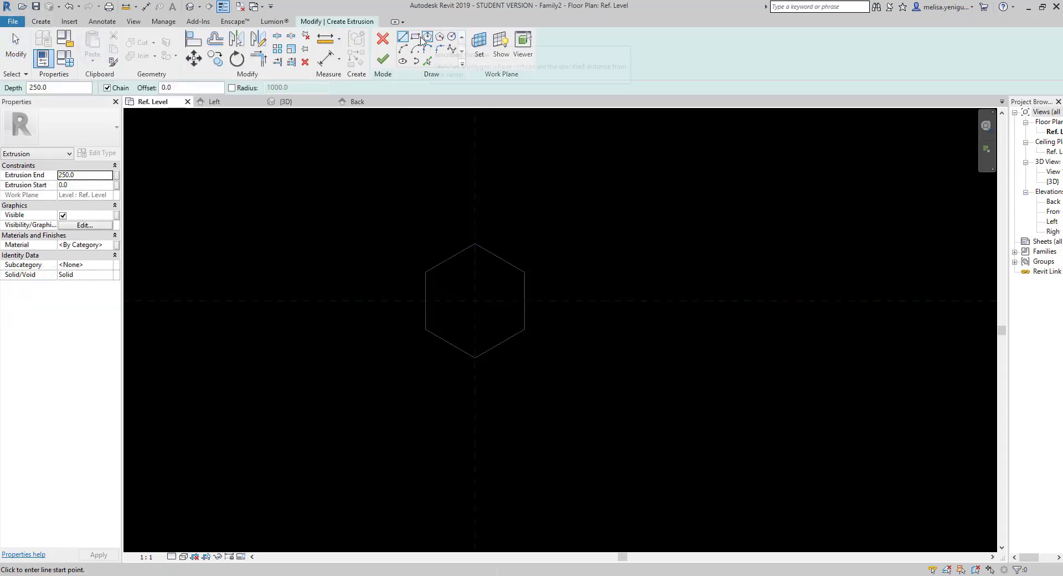
{"action": "left_click", "coordinate": [453, 37]}
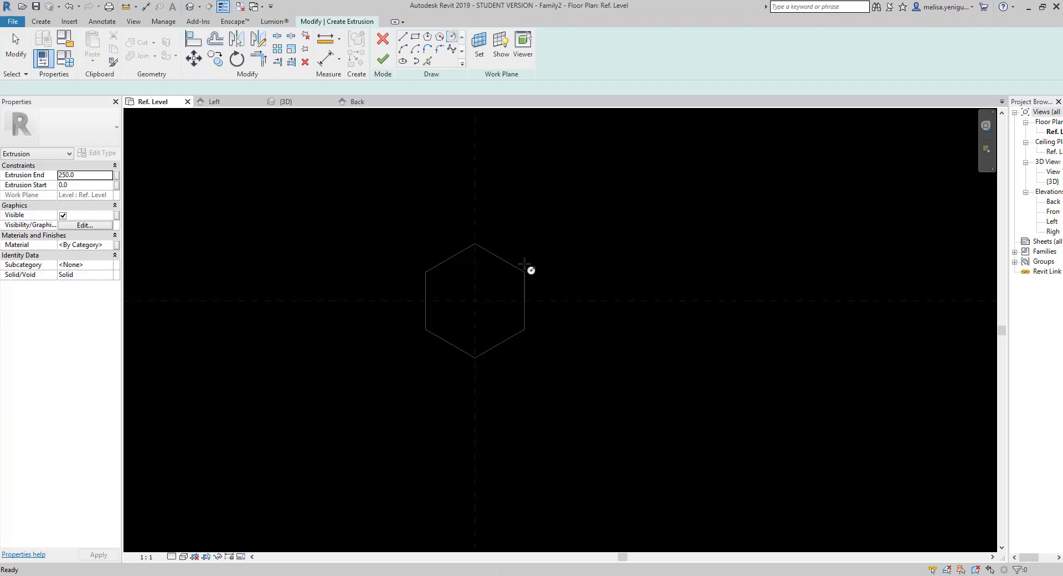
{"action": "left_click", "coordinate": [475, 301]}
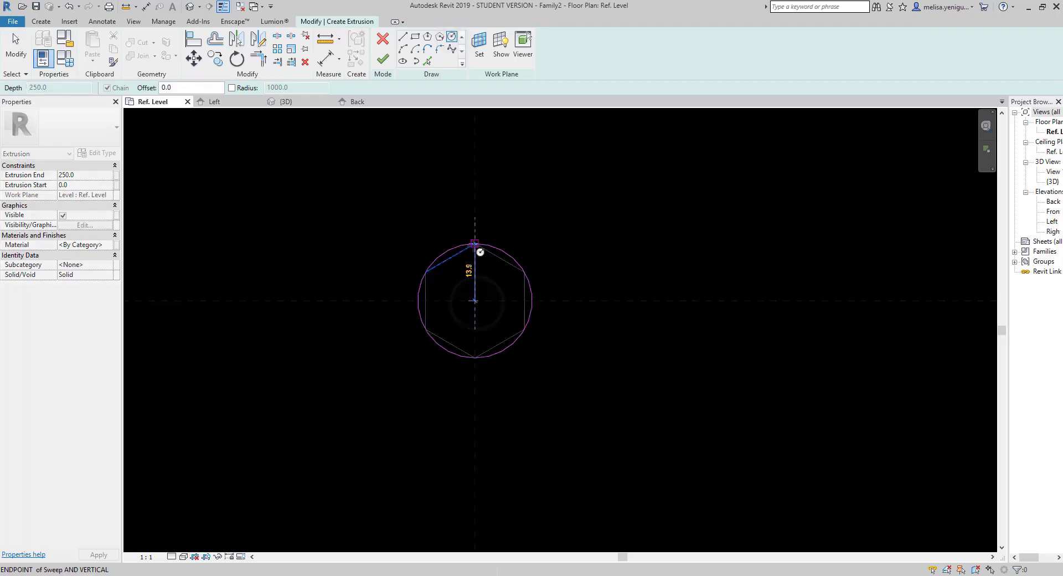
{"action": "left_click", "coordinate": [511, 265]}
{"action": "scroll", "coordinate": [511, 264], "scroll_direction": "up", "scroll_amount": 2}
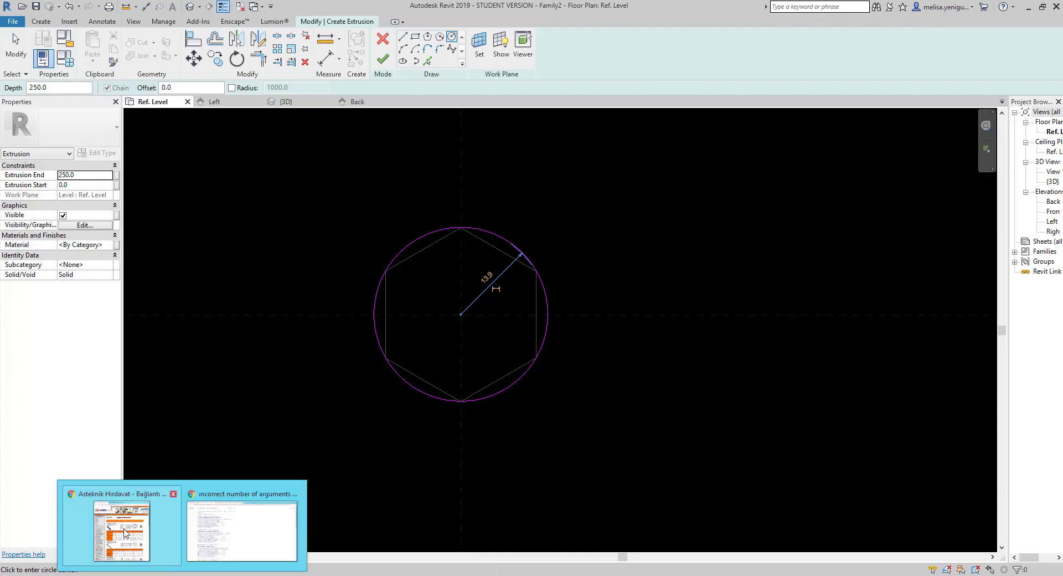
{"action": "left_click", "coordinate": [119, 517]}
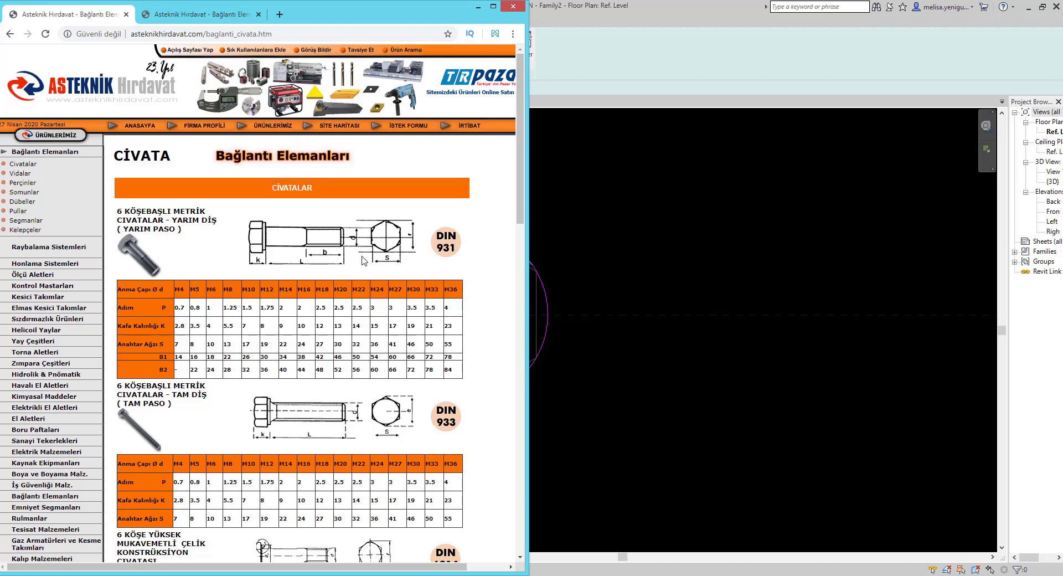
{"action": "left_click", "coordinate": [481, 5]}
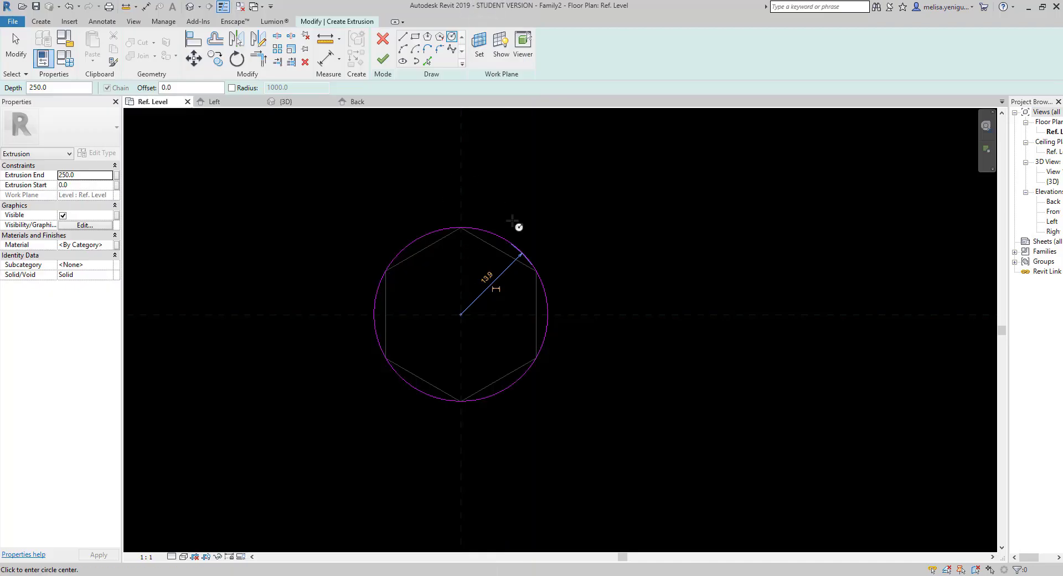
Dimension the circle's diameter, label it with the M lookup parameter (ø 16), and finish the extrusion.
{"action": "left_click", "coordinate": [341, 61]}
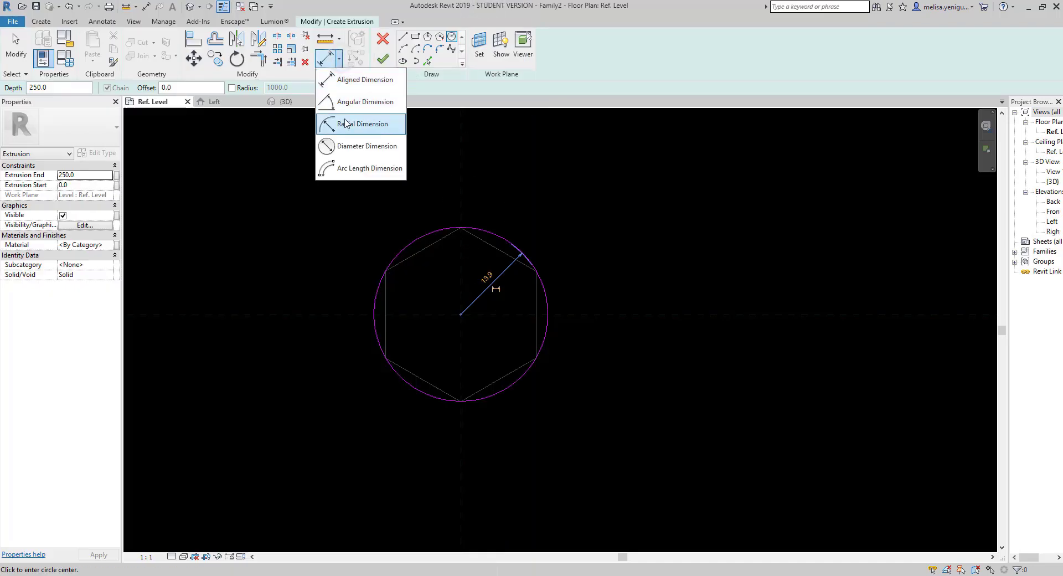
{"action": "left_click", "coordinate": [357, 146]}
{"action": "left_click", "coordinate": [521, 254]}
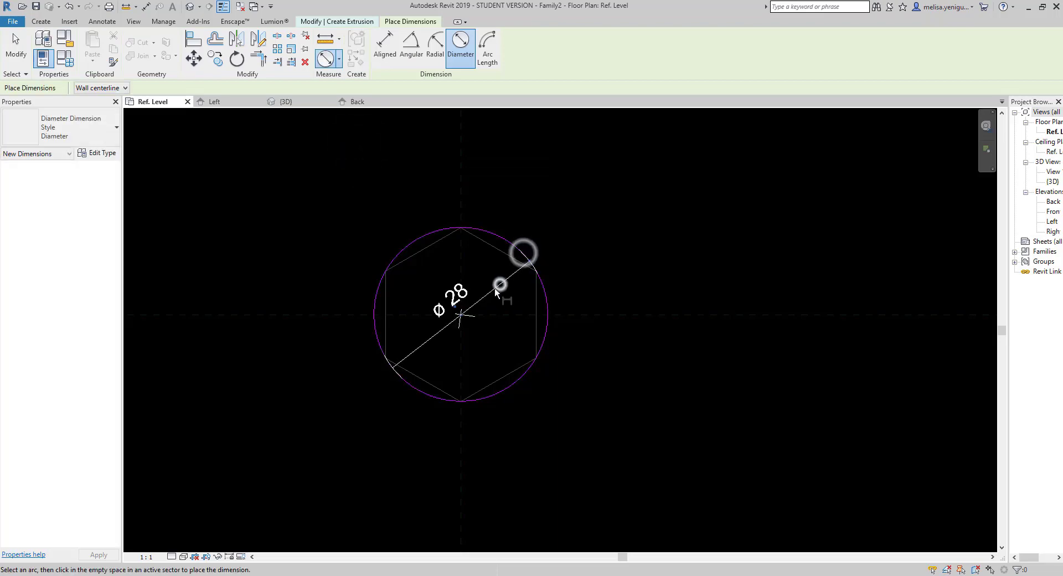
{"action": "left_click", "coordinate": [498, 285]}
{"action": "left_click", "coordinate": [432, 46]}
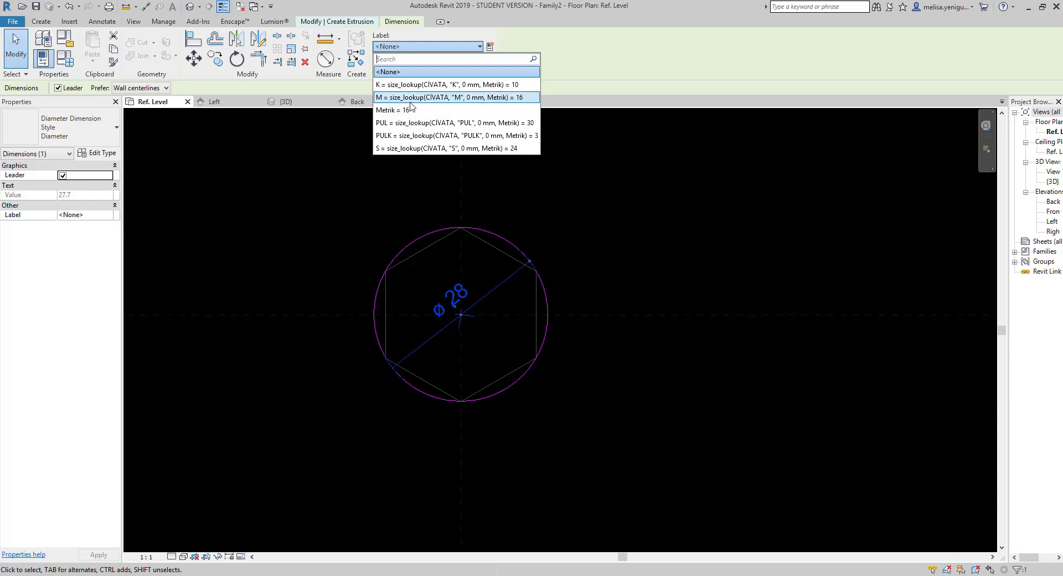
{"action": "left_click", "coordinate": [503, 98]}
{"action": "left_click", "coordinate": [558, 218]}
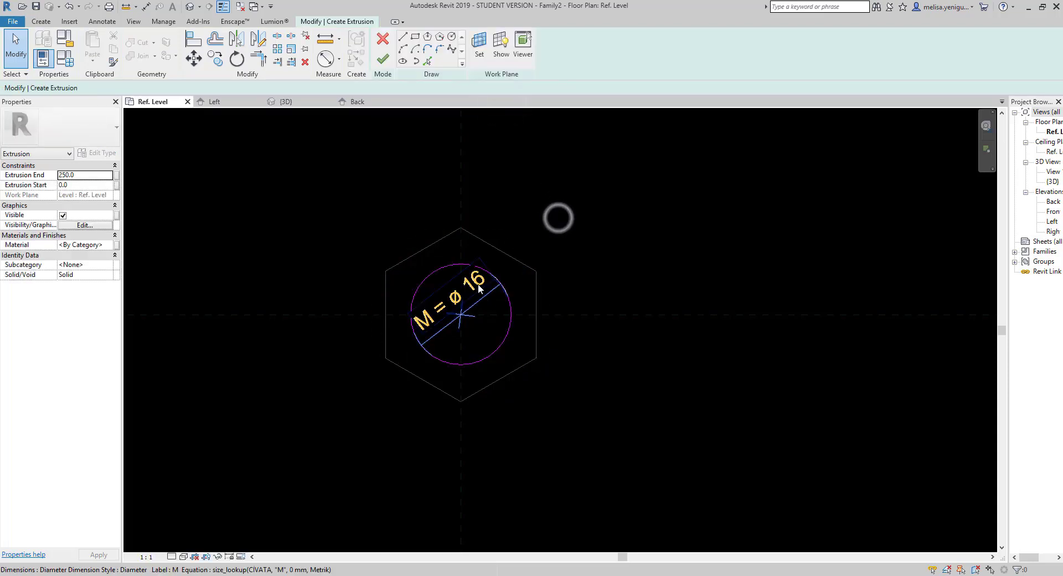
{"action": "left_click", "coordinate": [383, 59]}
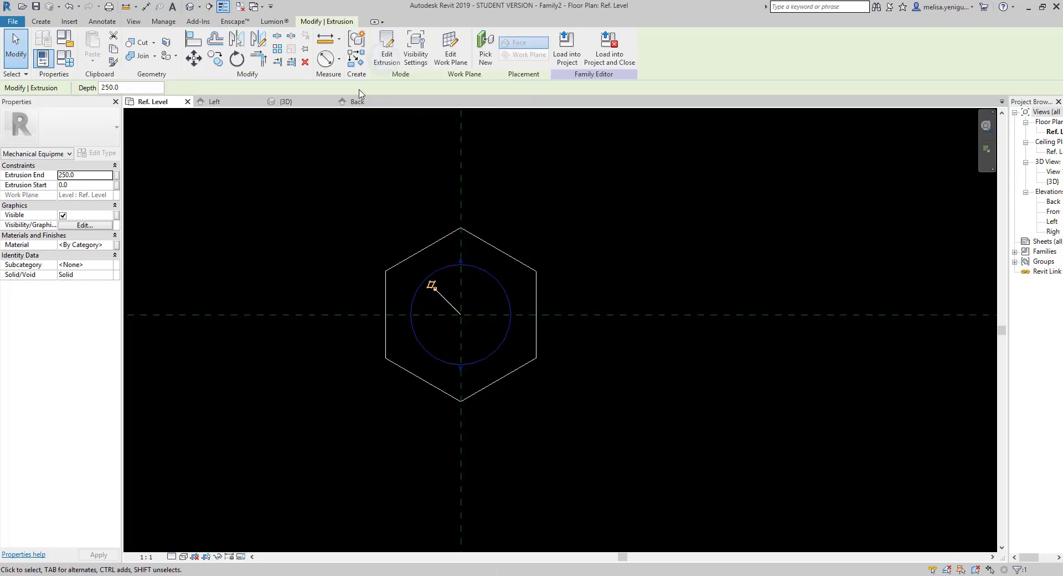
In the Left elevation, draw two horizontal reference planes below the level under the shank.
{"action": "left_click", "coordinate": [214, 102]}
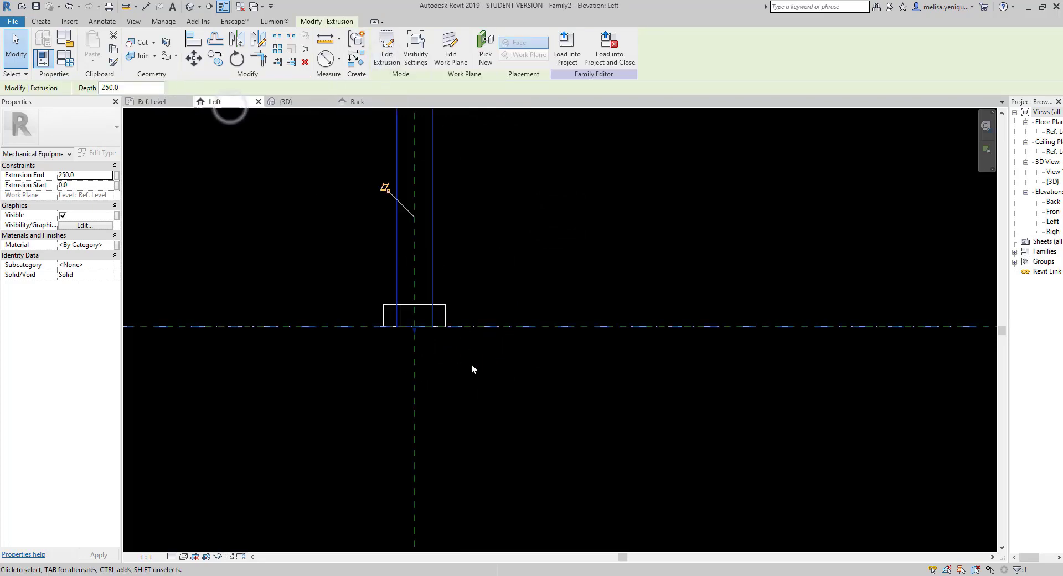
{"action": "scroll", "coordinate": [497, 313], "scroll_direction": "down", "scroll_amount": 1}
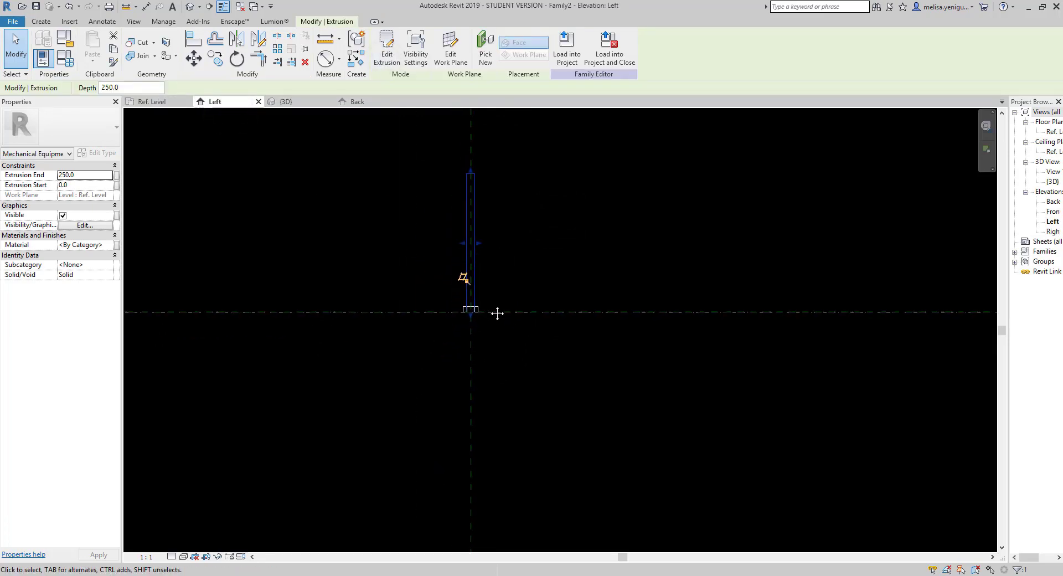
{"action": "middle_click_drag", "start_coordinate": [486, 322], "coordinate": [504, 289]}
{"action": "left_click", "coordinate": [40, 22]}
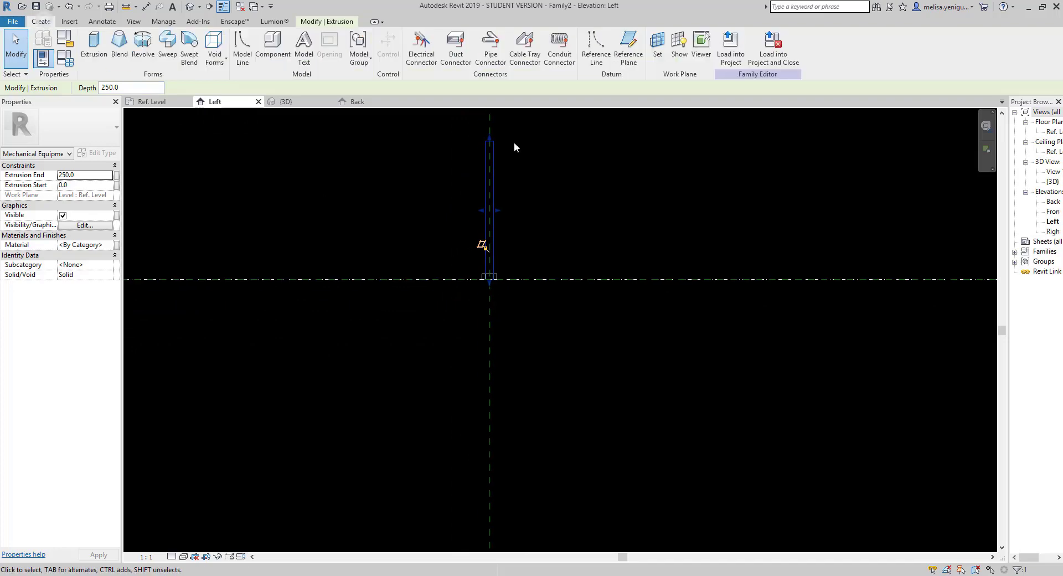
{"action": "left_click", "coordinate": [628, 45]}
{"action": "left_click", "coordinate": [363, 371]}
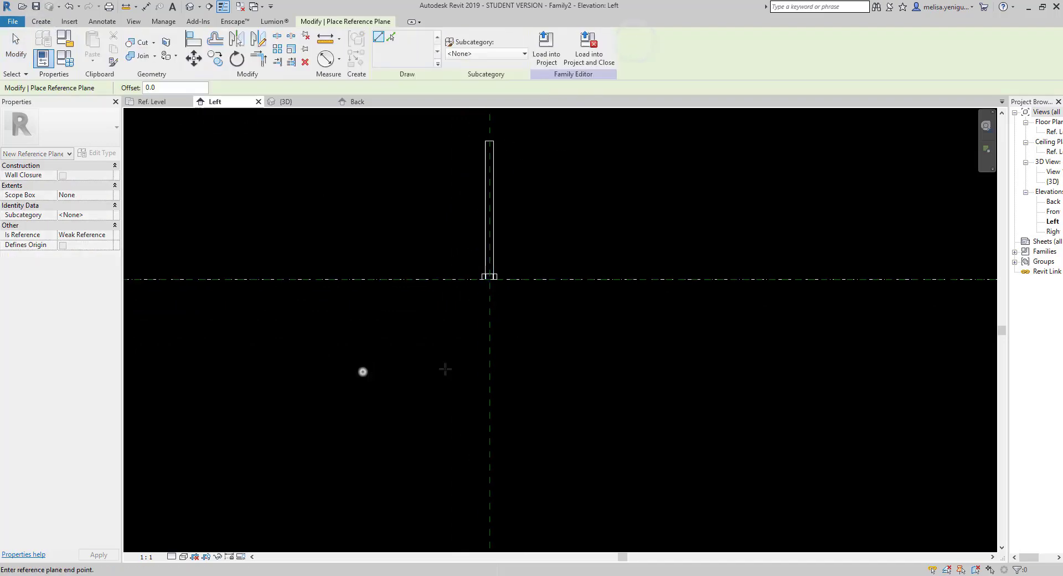
{"action": "left_click", "coordinate": [693, 371]}
{"action": "left_click", "coordinate": [363, 391]}
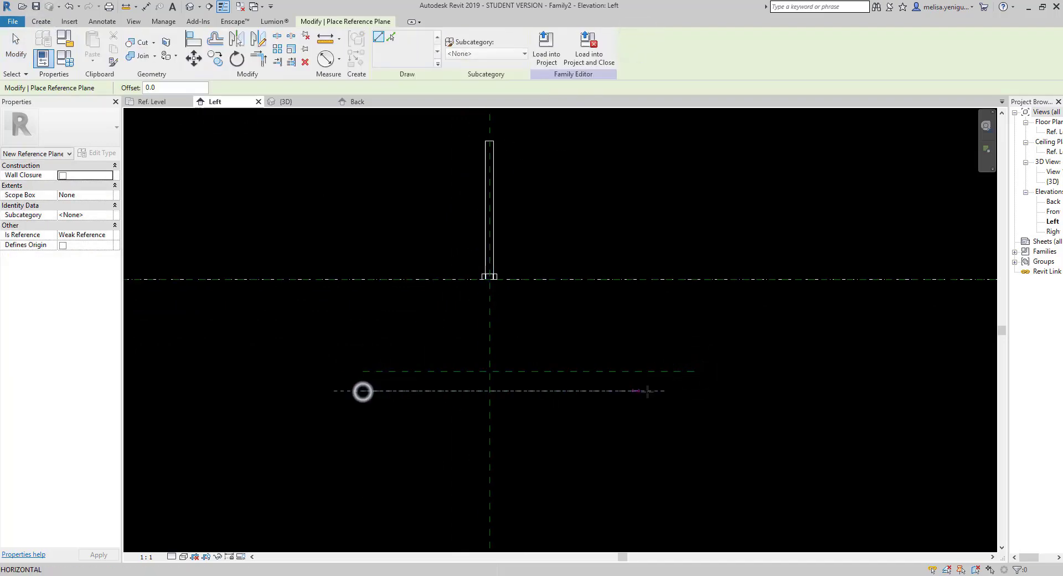
{"action": "left_click", "coordinate": [699, 391]}
{"action": "key", "text": "Escape"}
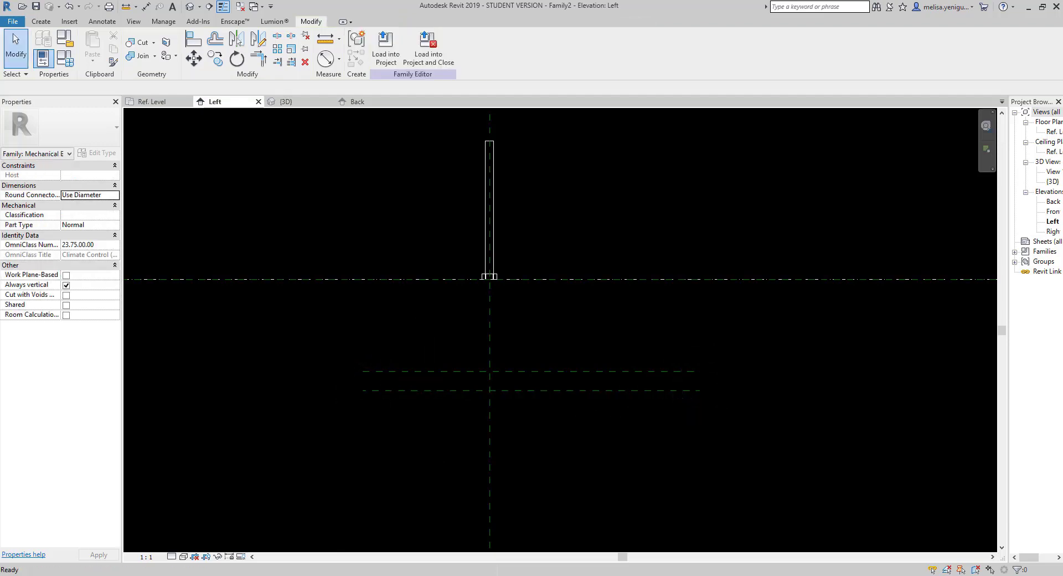
{"action": "left_click", "coordinate": [492, 216]}
Try stretching the shank's ends down to the lower reference plane.
{"action": "scroll", "coordinate": [491, 215], "scroll_direction": "down", "scroll_amount": 1}
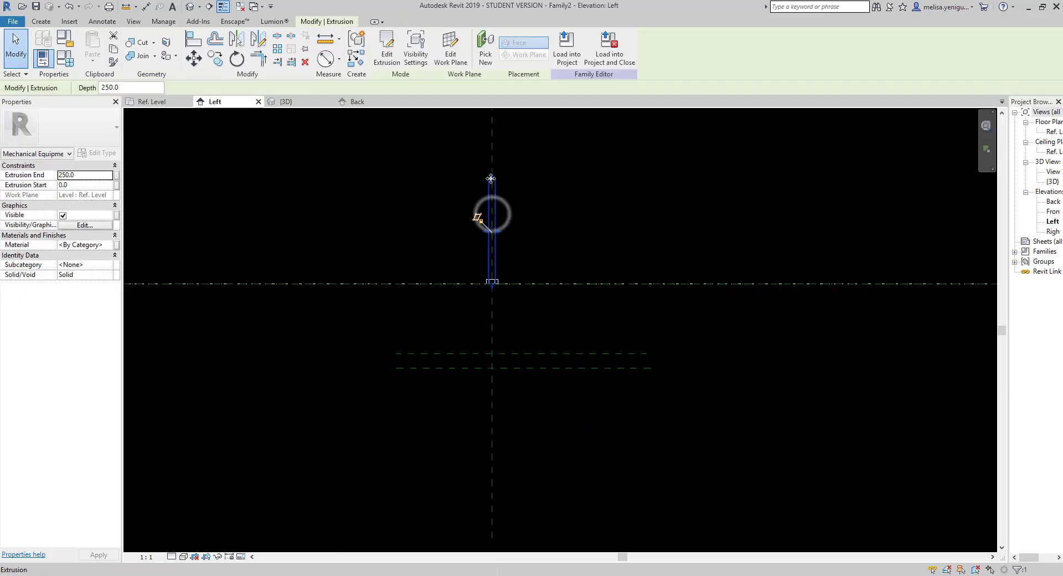
{"action": "left_click_drag", "start_coordinate": [497, 186], "coordinate": [494, 275]}
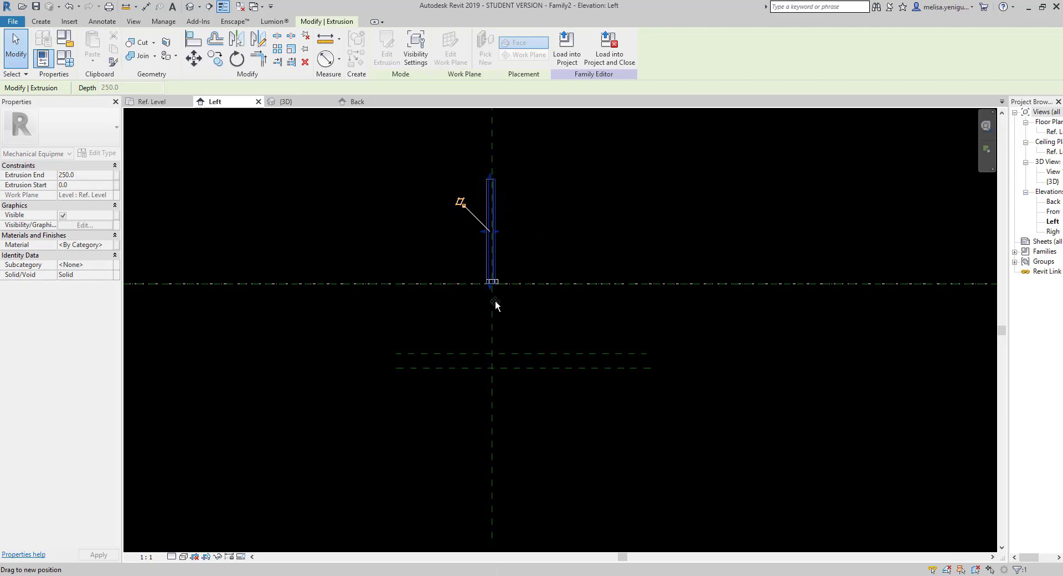
{"action": "key", "text": "Escape"}
{"action": "scroll", "coordinate": [498, 213], "scroll_direction": "up", "scroll_amount": 1}
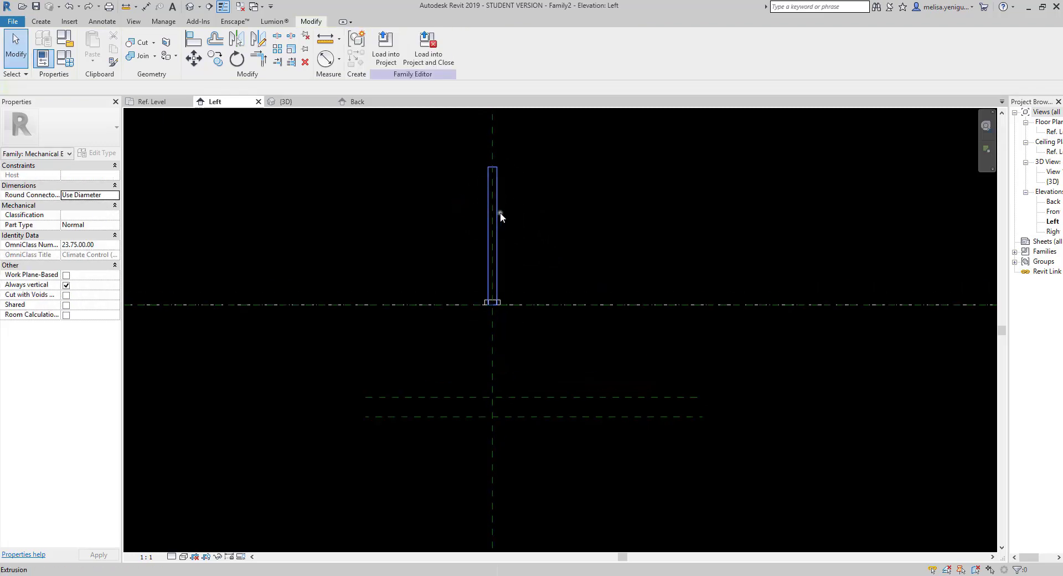
{"action": "left_click", "coordinate": [495, 219]}
{"action": "scroll", "coordinate": [493, 313], "scroll_direction": "up", "scroll_amount": 1}
{"action": "left_click_drag", "start_coordinate": [493, 313], "coordinate": [496, 410]}
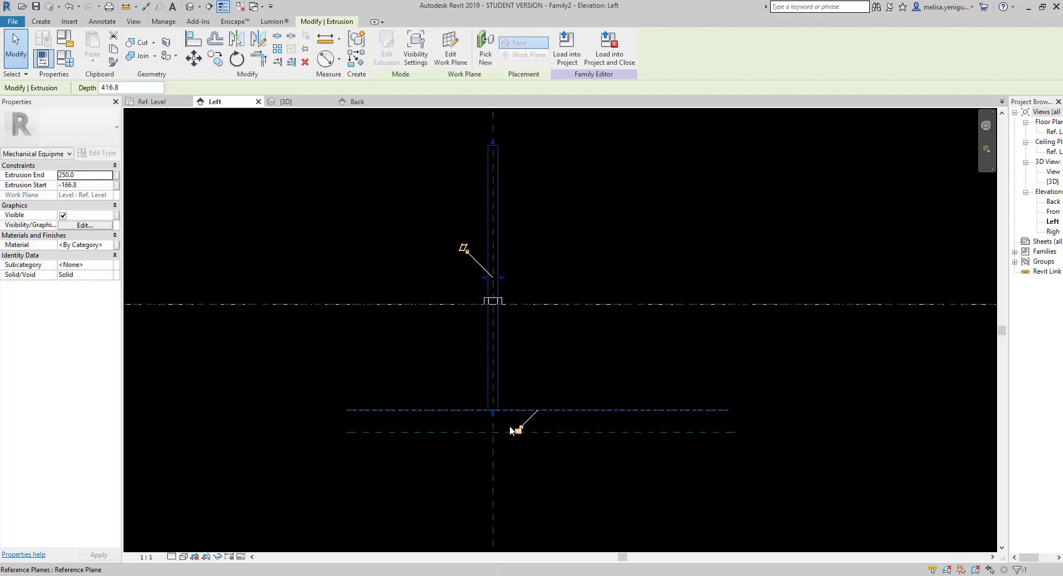
{"action": "left_click_drag", "start_coordinate": [493, 142], "coordinate": [494, 407]}
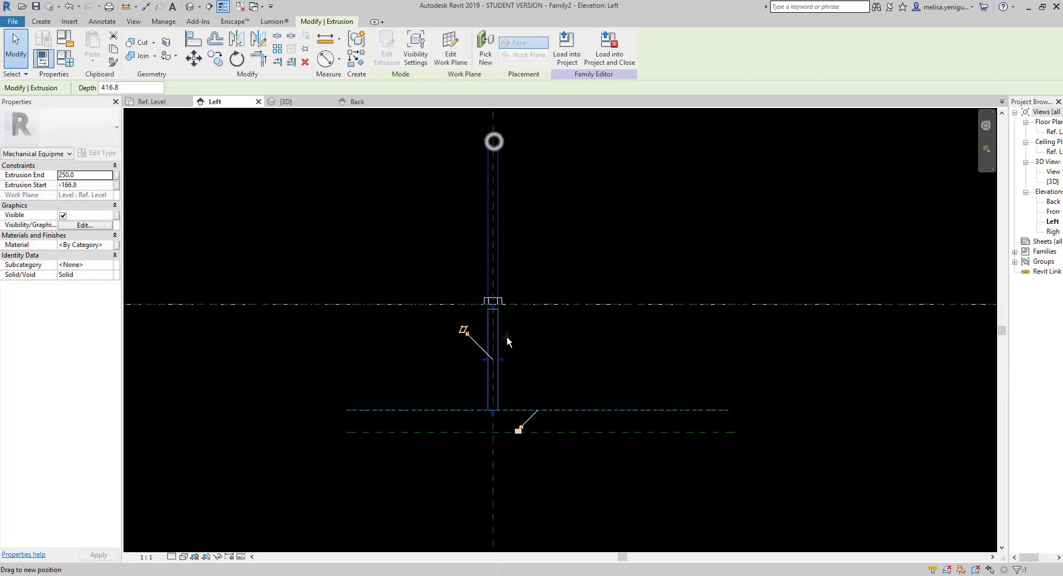
{"action": "scroll", "coordinate": [495, 408], "scroll_direction": "up", "scroll_amount": 4}
{"action": "scroll", "coordinate": [511, 352], "scroll_direction": "up", "scroll_amount": 1}
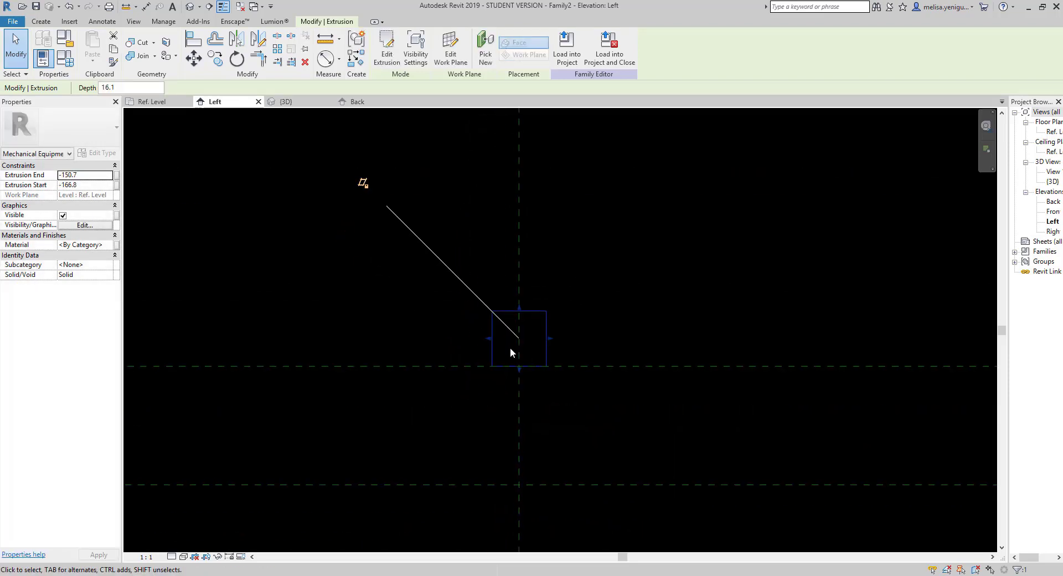
Dissociate the shank extrusion from its work plane.
{"action": "left_click", "coordinate": [339, 59]}
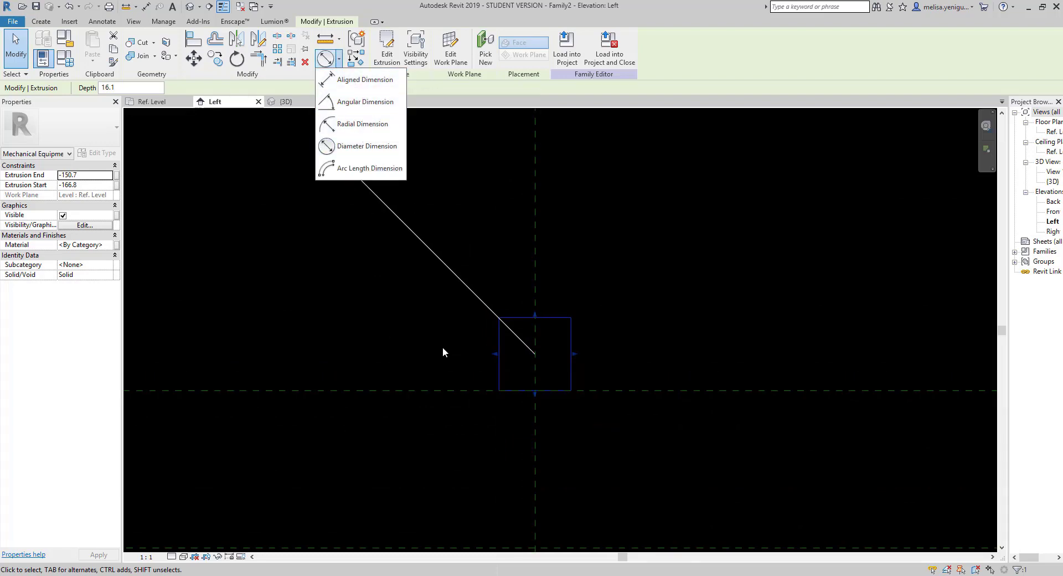
{"action": "left_click", "coordinate": [440, 366]}
{"action": "left_click", "coordinate": [494, 313]}
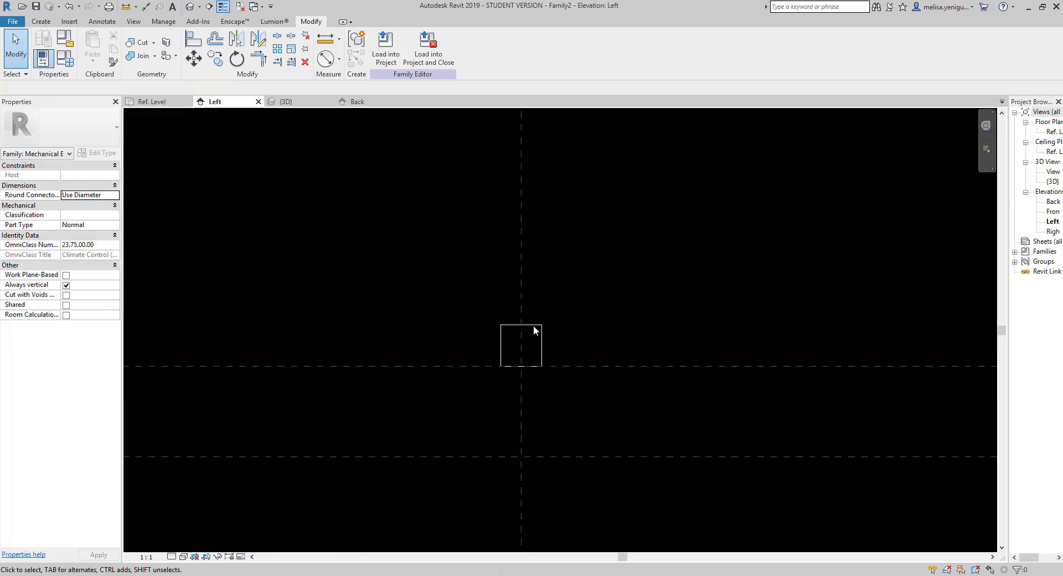
{"action": "left_click", "coordinate": [533, 324]}
{"action": "scroll", "coordinate": [494, 390], "scroll_direction": "down", "scroll_amount": 3}
{"action": "scroll", "coordinate": [493, 398], "scroll_direction": "down", "scroll_amount": 2}
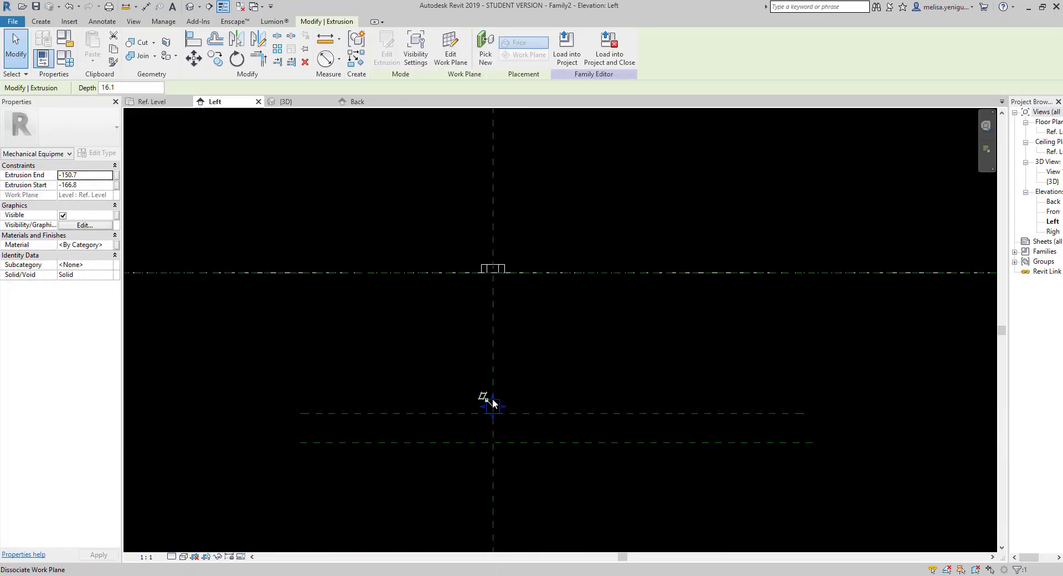
{"action": "left_click", "coordinate": [493, 394]}
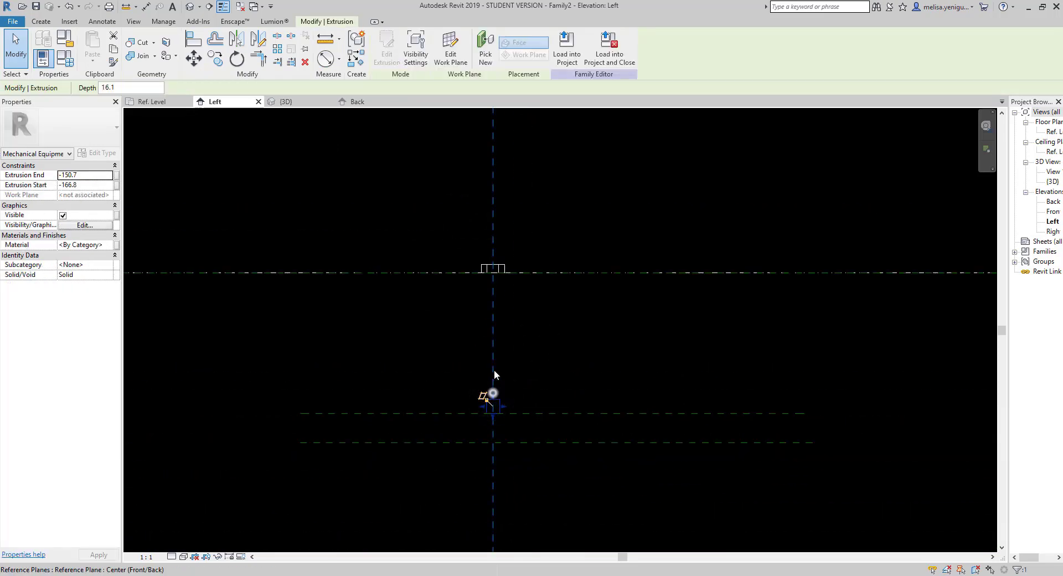
{"action": "left_click", "coordinate": [493, 390]}
{"action": "scroll", "coordinate": [498, 376], "scroll_direction": "up", "scroll_amount": 4}
Snap the shank's top to the reference level and extend its bottom down to -230.
{"action": "left_click_drag", "start_coordinate": [509, 375], "coordinate": [505, 188]}
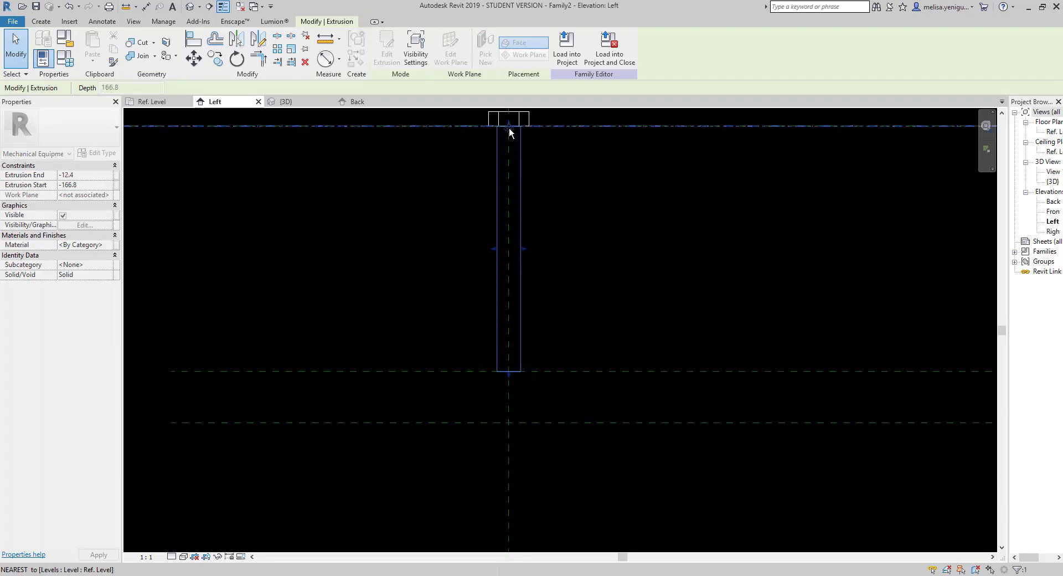
{"action": "left_click_drag", "start_coordinate": [511, 138], "coordinate": [510, 127]}
{"action": "middle_click_drag", "start_coordinate": [576, 147], "coordinate": [575, 259]}
{"action": "middle_click_drag", "start_coordinate": [558, 386], "coordinate": [556, 188]}
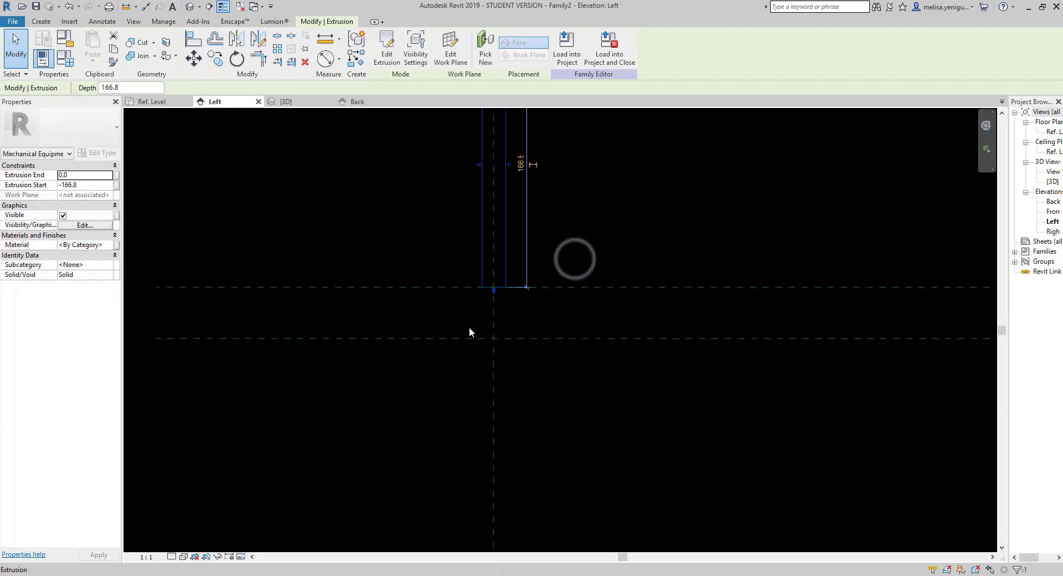
{"action": "scroll", "coordinate": [498, 278], "scroll_direction": "up", "scroll_amount": 1}
{"action": "left_click_drag", "start_coordinate": [499, 284], "coordinate": [498, 402]}
{"action": "scroll", "coordinate": [454, 404], "scroll_direction": "down", "scroll_amount": 3}
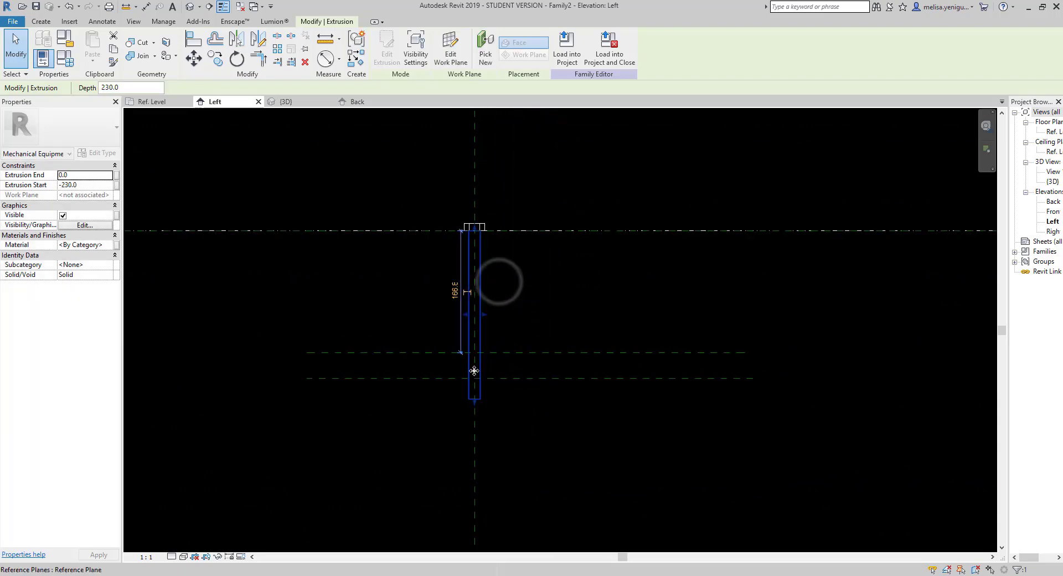
{"action": "left_click", "coordinate": [511, 318]}
{"action": "scroll", "coordinate": [470, 363], "scroll_direction": "up", "scroll_amount": 2}
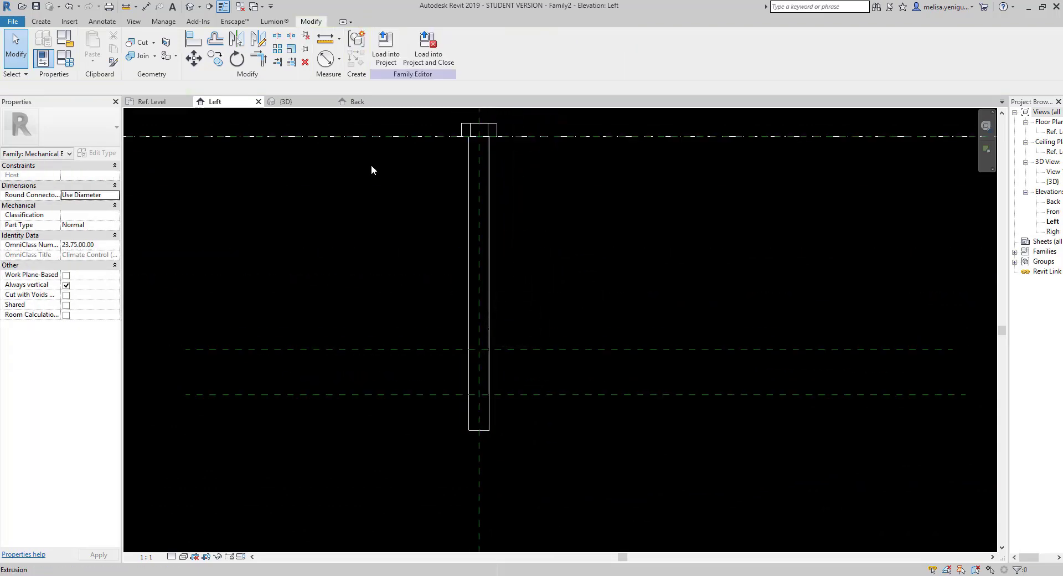
{"action": "left_click", "coordinate": [183, 7]}
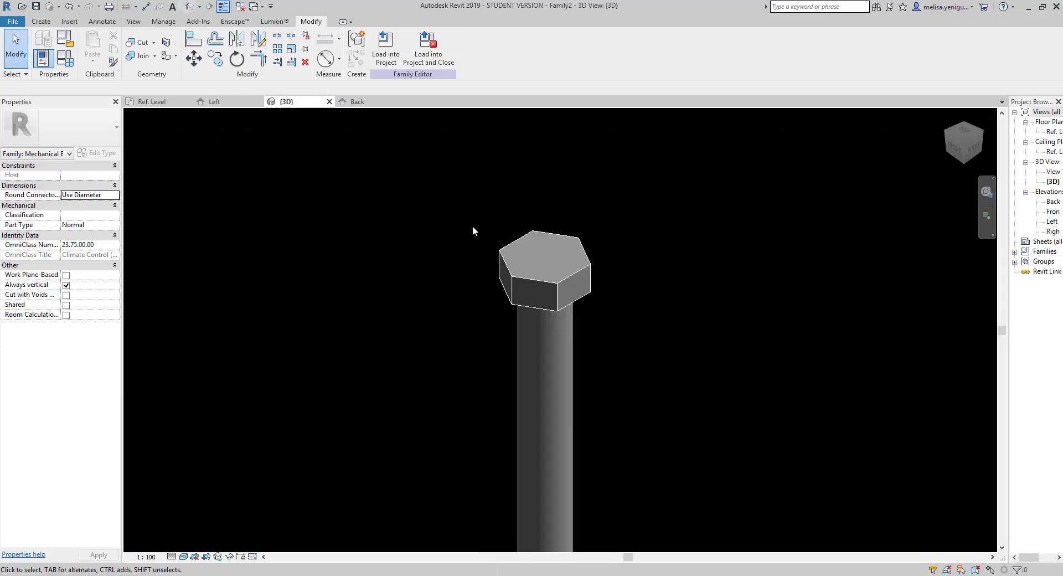
{"action": "scroll", "coordinate": [473, 225], "scroll_direction": "down", "scroll_amount": 2}
{"action": "scroll", "coordinate": [527, 251], "scroll_direction": "down", "scroll_amount": 1}
{"action": "mouse_move", "coordinate": [550, 350]}
{"action": "middle_mouse_down", "text": "shift"}
{"action": "mouse_move", "coordinate": [562, 405]}
{"action": "mouse_move", "coordinate": [498, 104]}
{"action": "mouse_move", "coordinate": [565, 423]}
{"action": "middle_mouse_up", "text": "shift"}
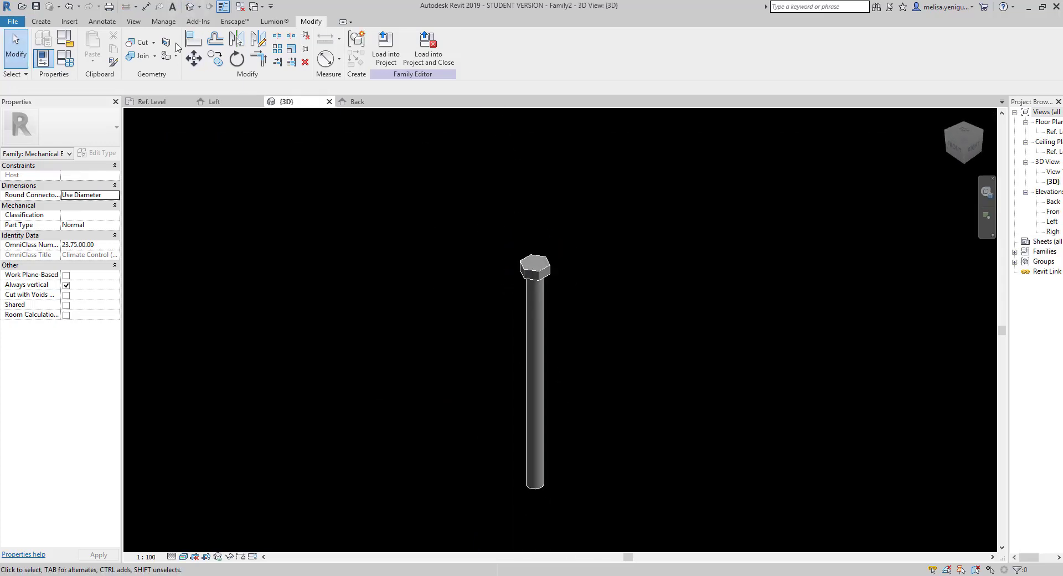
{"action": "left_click", "coordinate": [152, 101]}
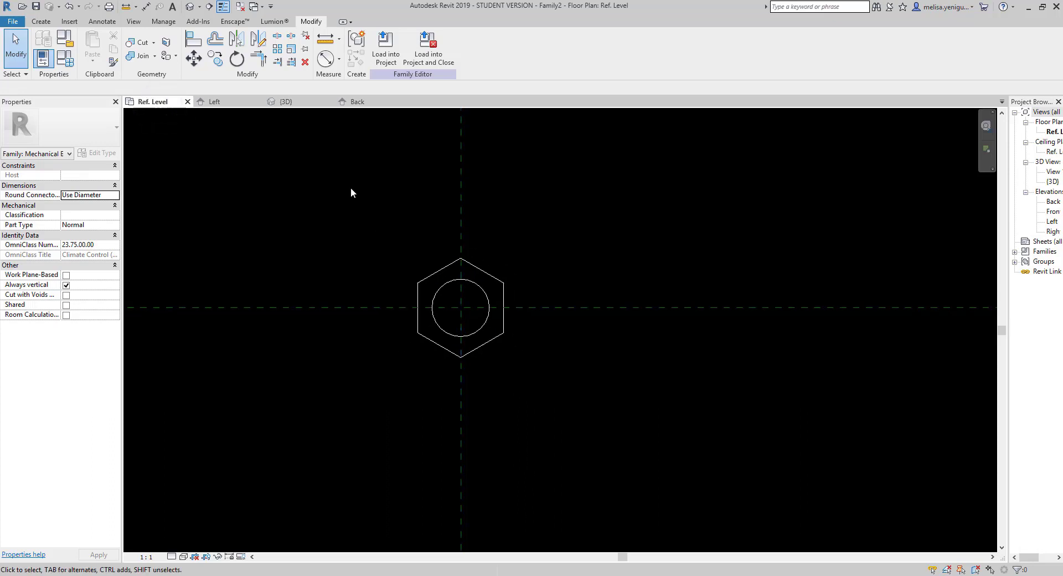
{"action": "left_click", "coordinate": [214, 101]}
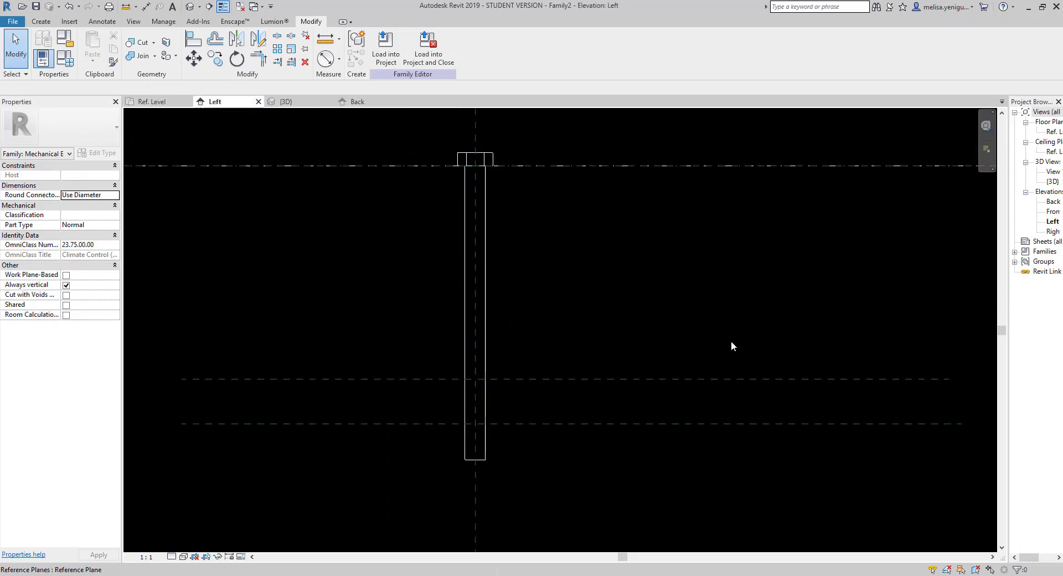
{"action": "left_click", "coordinate": [142, 105]}
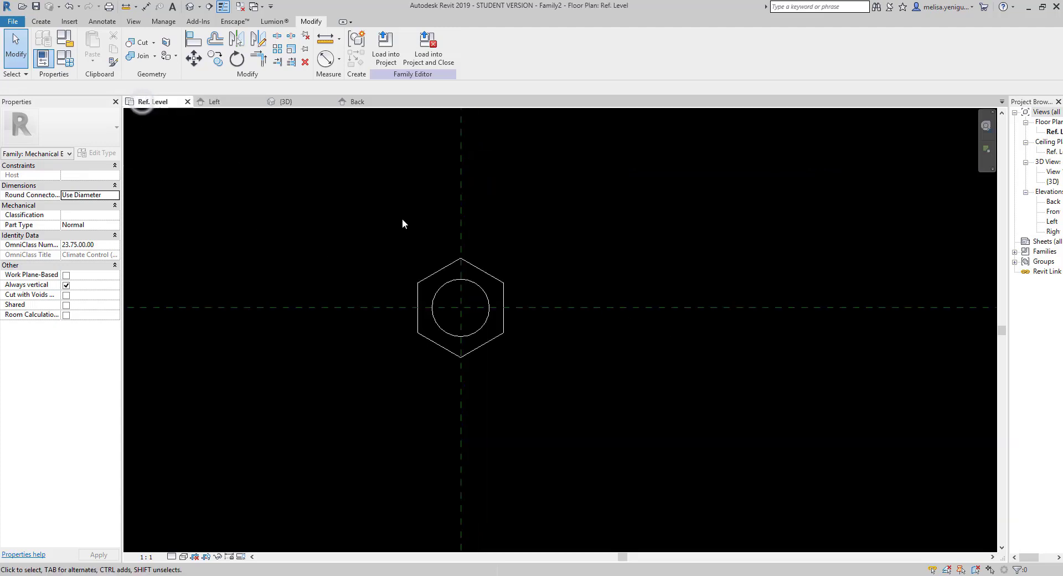
{"action": "left_click", "coordinate": [41, 22]}
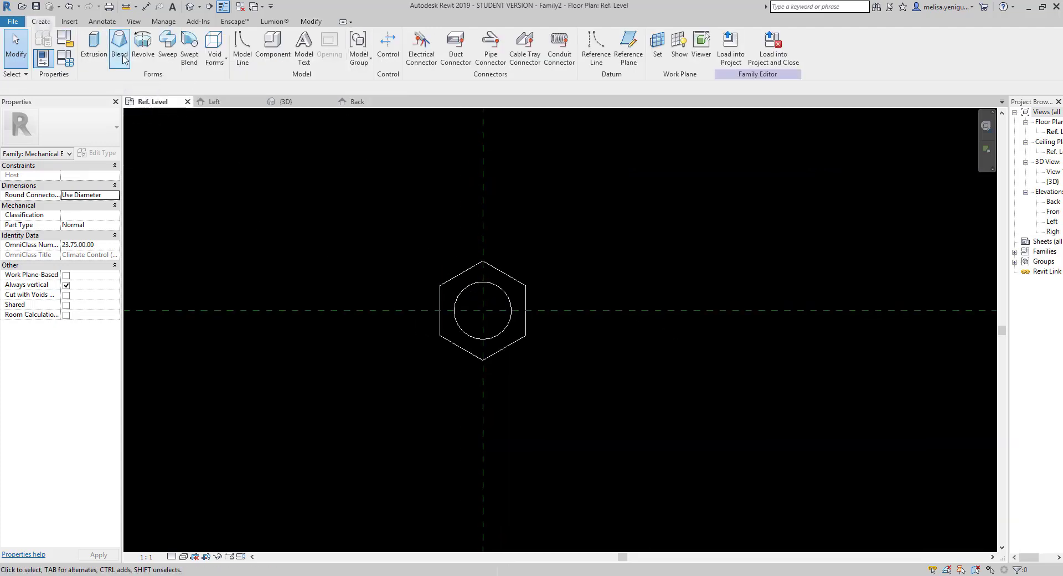
{"action": "left_click", "coordinate": [93, 54]}
{"action": "left_click", "coordinate": [449, 39]}
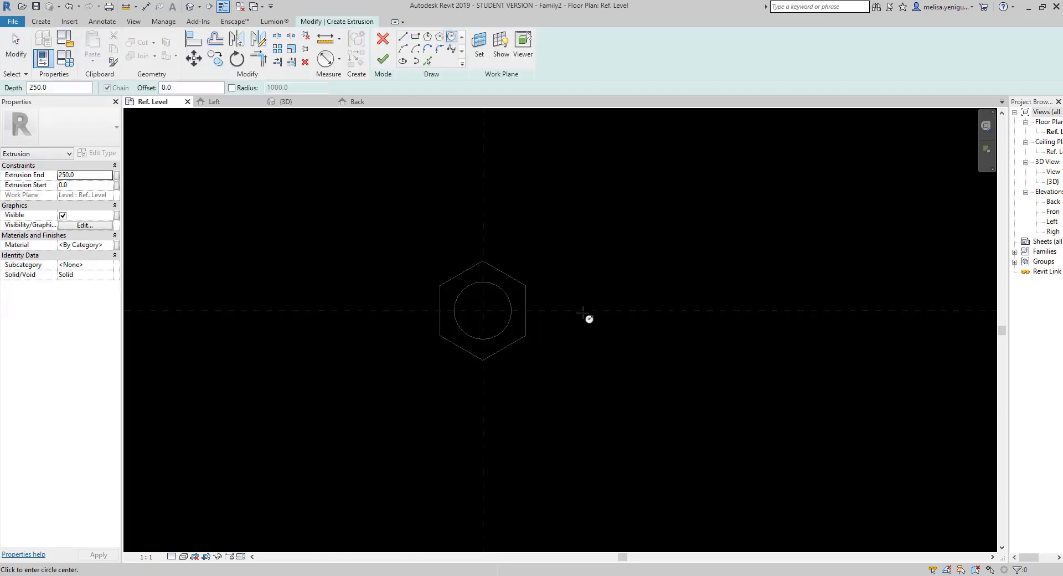
{"action": "scroll", "coordinate": [476, 310], "scroll_direction": "up", "scroll_amount": 2}
{"action": "scroll", "coordinate": [481, 311], "scroll_direction": "down", "scroll_amount": 1}
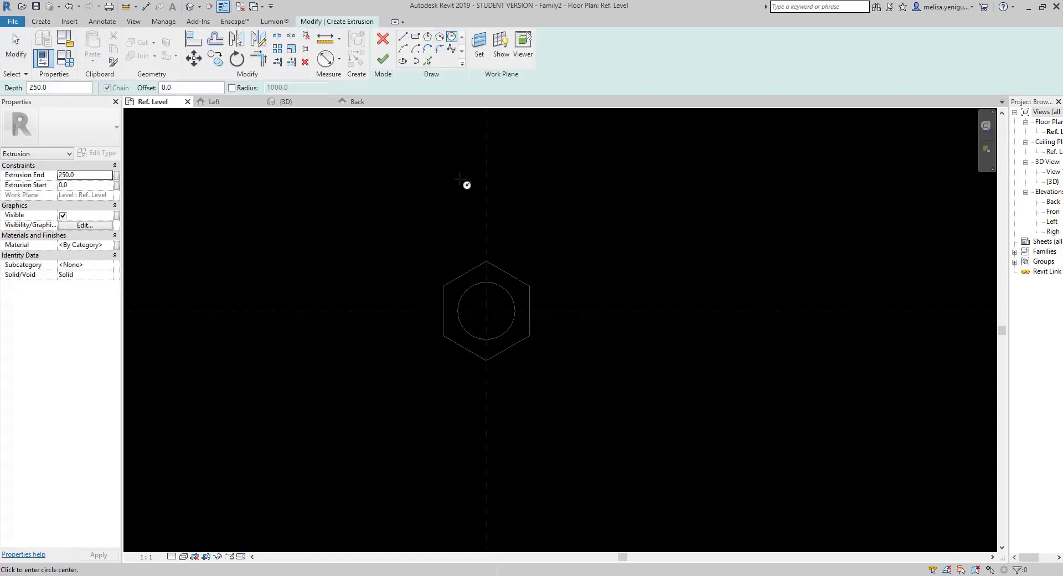
{"action": "key", "text": "Escape"}
{"action": "left_click", "coordinate": [383, 38]}
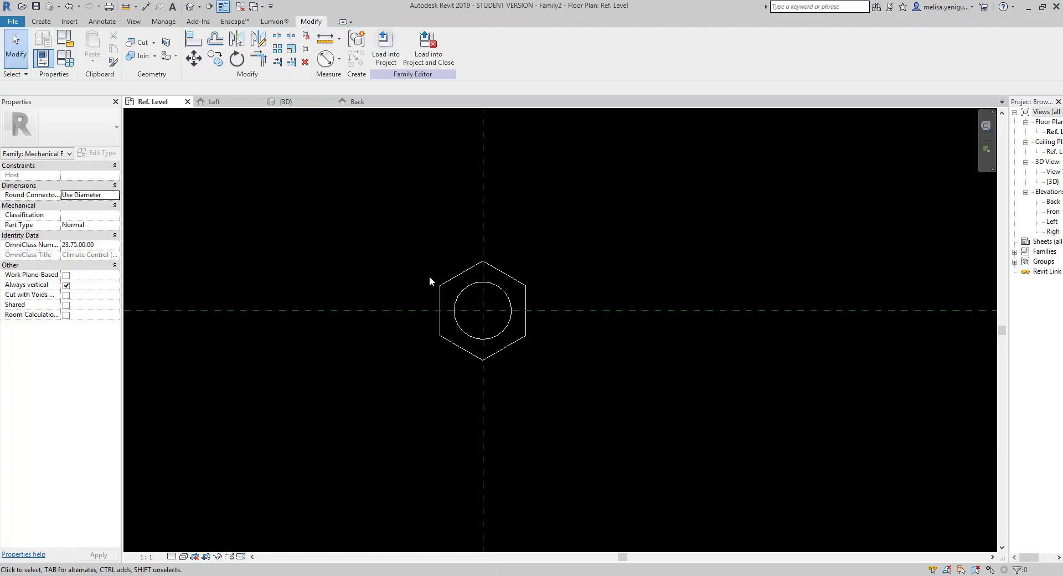
{"action": "left_click", "coordinate": [214, 102]}
Name the upper nut reference plane PUL and the lower one SOMUN.
{"action": "left_click", "coordinate": [605, 328]}
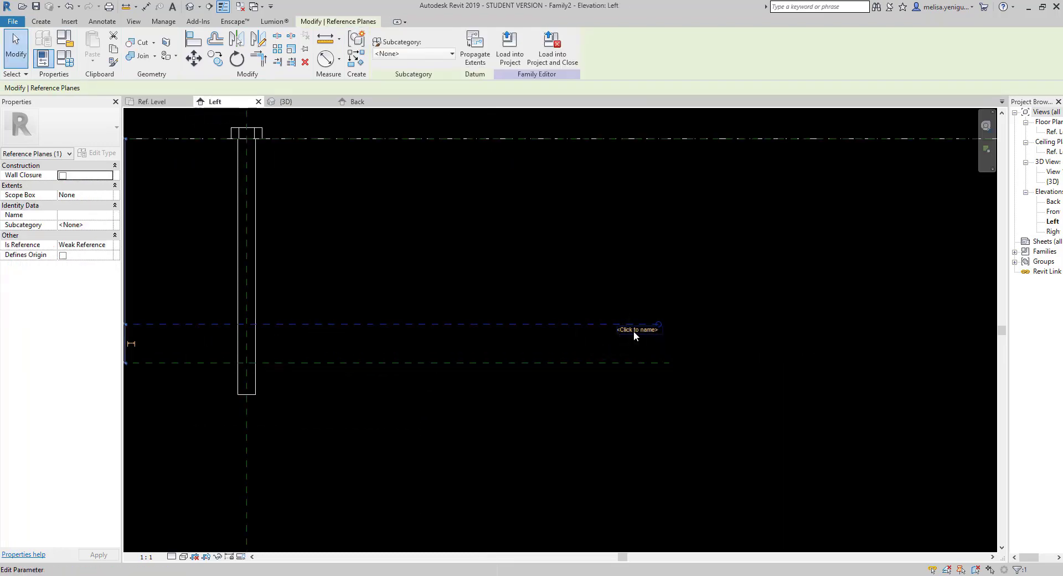
{"action": "left_click", "coordinate": [634, 332]}
{"action": "type", "text": "U"}
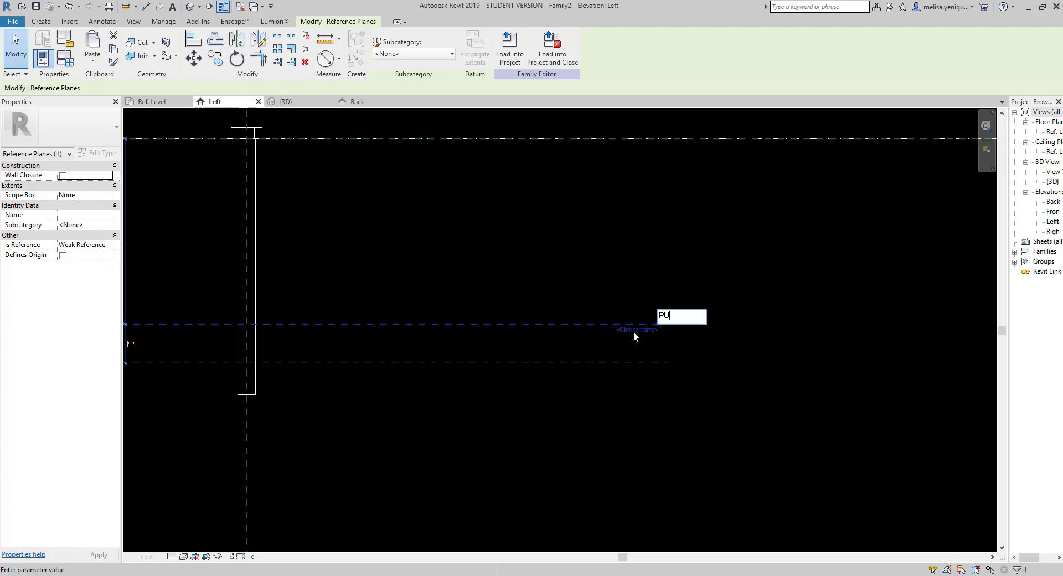
{"action": "type", "text": "L"}
{"action": "key", "text": "Return"}
{"action": "left_click", "coordinate": [646, 363]}
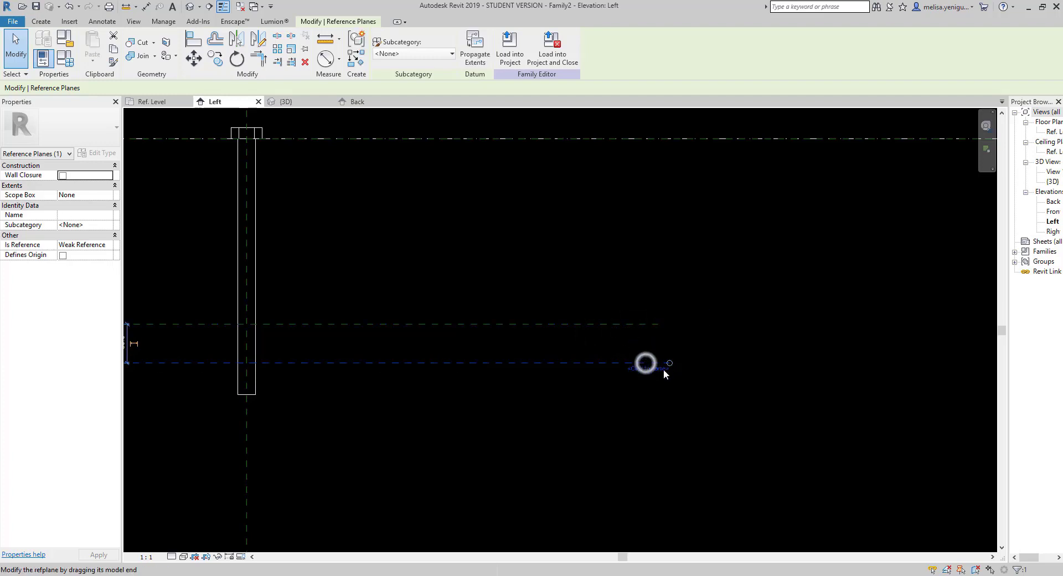
{"action": "left_click", "coordinate": [659, 369]}
{"action": "type", "text": "SO"}
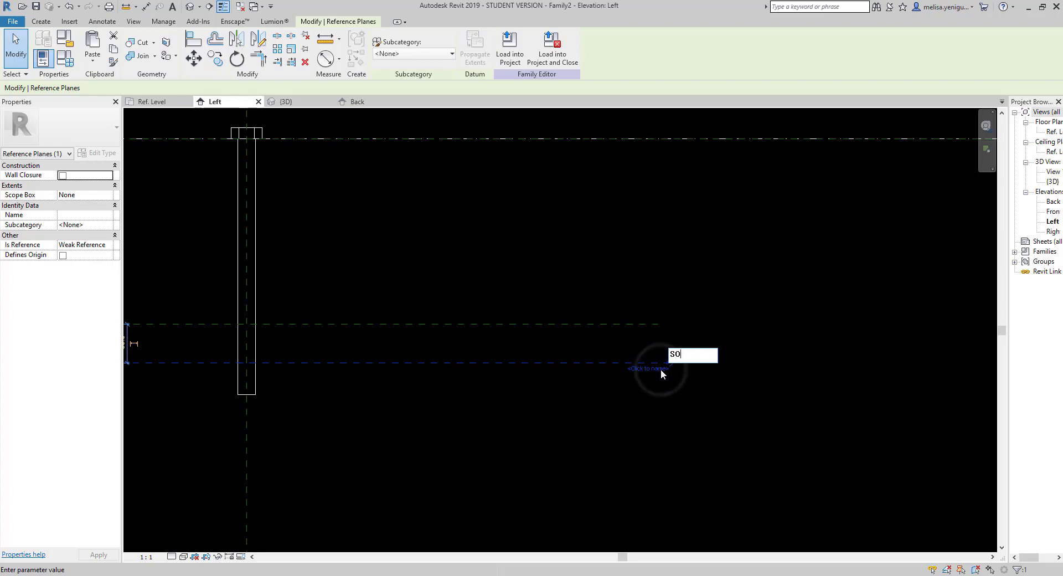
{"action": "type", "text": "MUN"}
{"action": "left_click", "coordinate": [641, 401]}
{"action": "scroll", "coordinate": [641, 400], "scroll_direction": "down", "scroll_amount": 2}
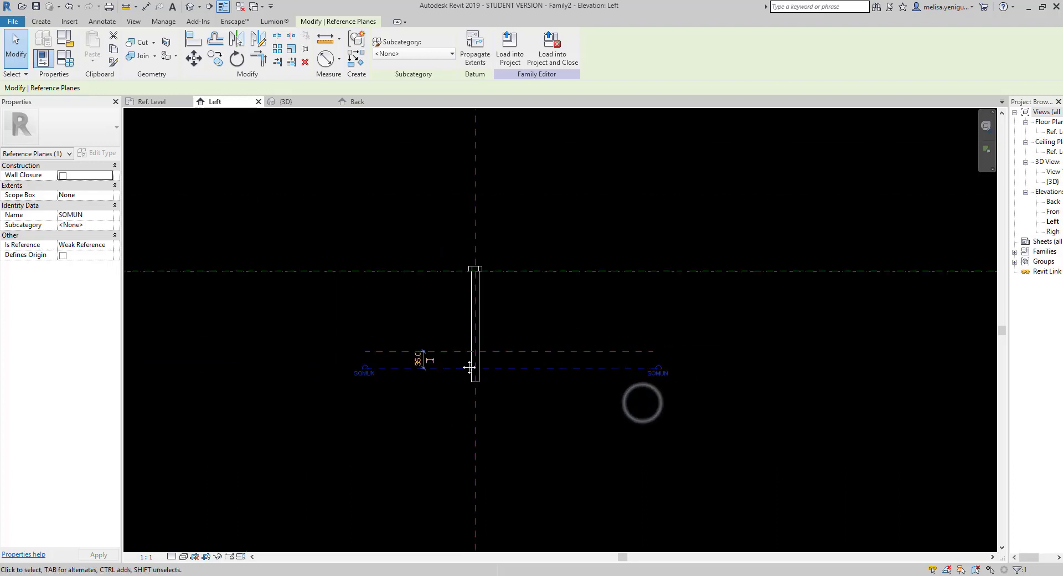
{"action": "left_click", "coordinate": [548, 353]}
Open the Ref. Level floor plan and start a new extrusion sketch.
{"action": "left_click", "coordinate": [155, 102]}
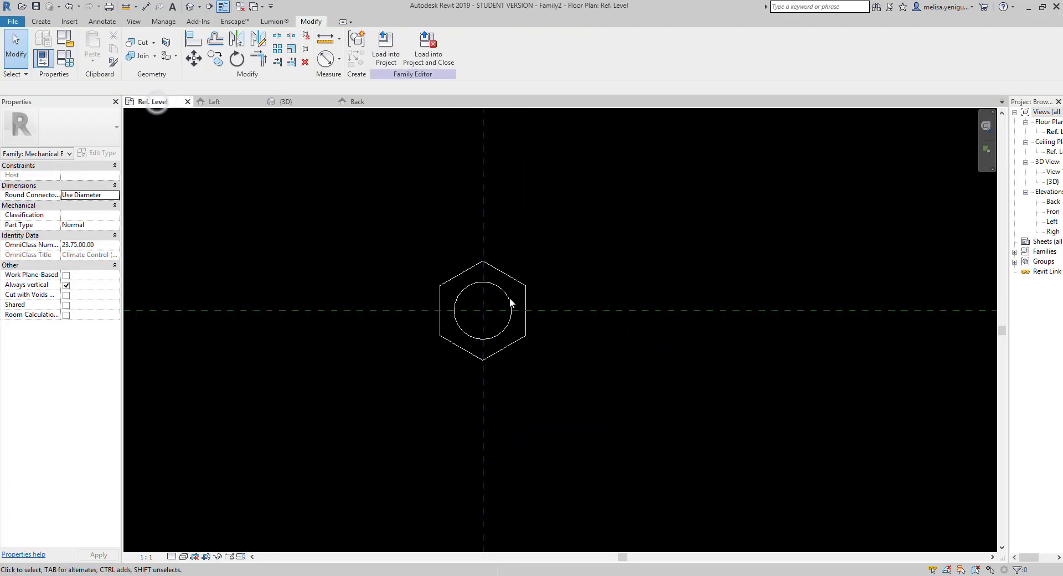
{"action": "left_click", "coordinate": [41, 21]}
{"action": "left_click", "coordinate": [89, 44]}
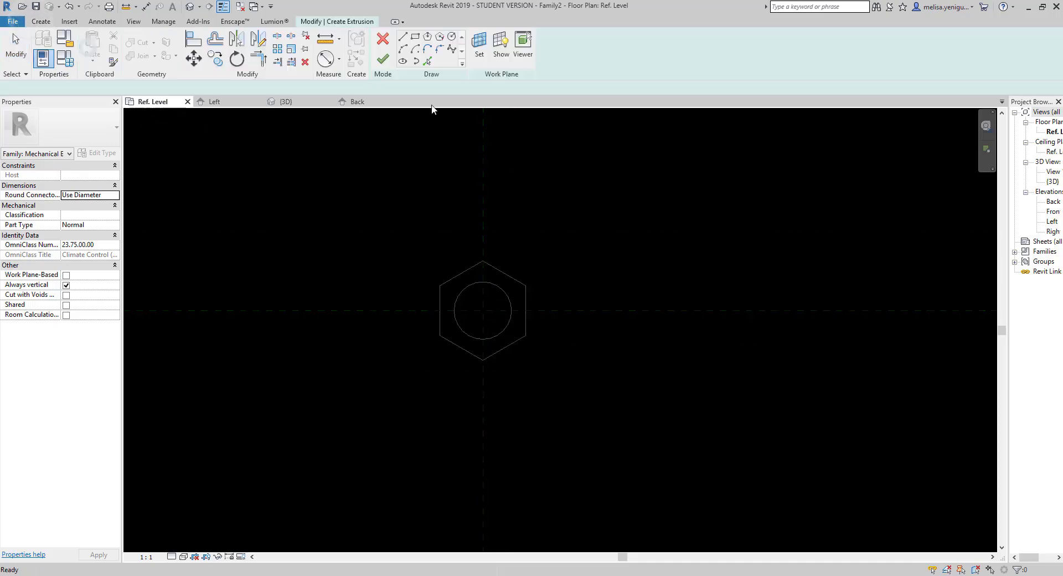
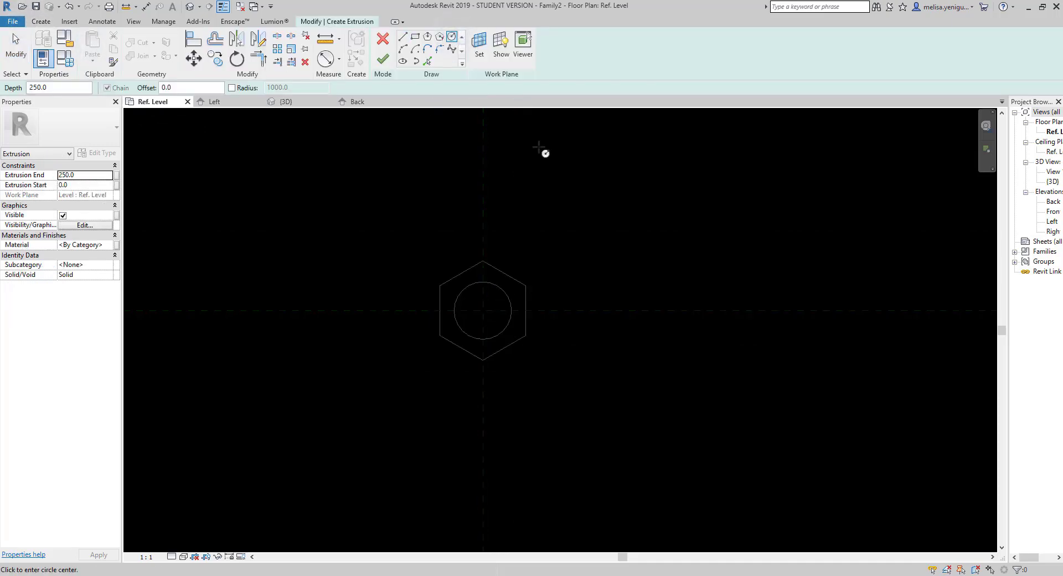
Set the sketch work plane to Reference Plane : PUL.
{"action": "left_click", "coordinate": [475, 46]}
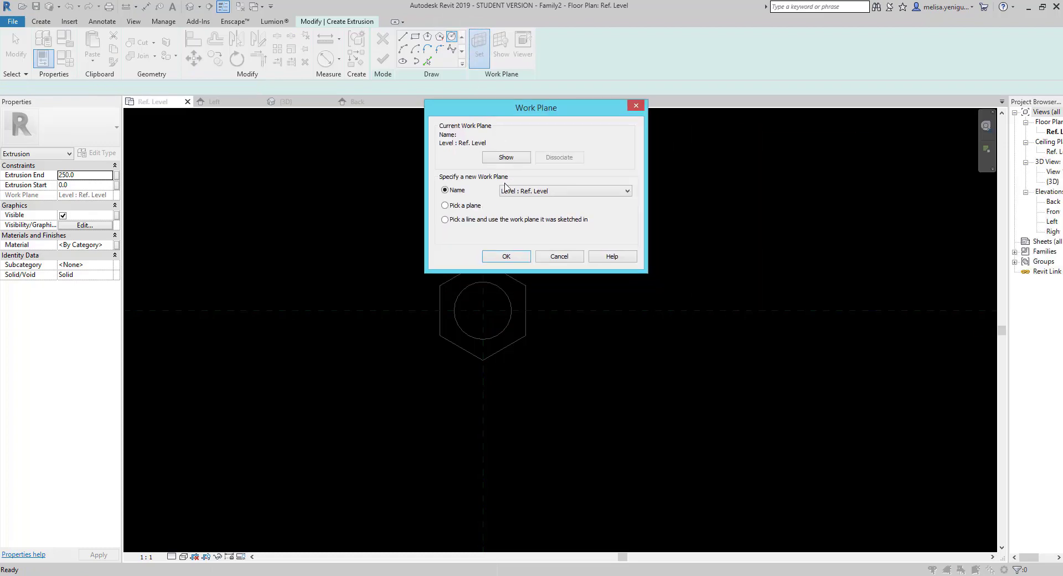
{"action": "left_click", "coordinate": [548, 191]}
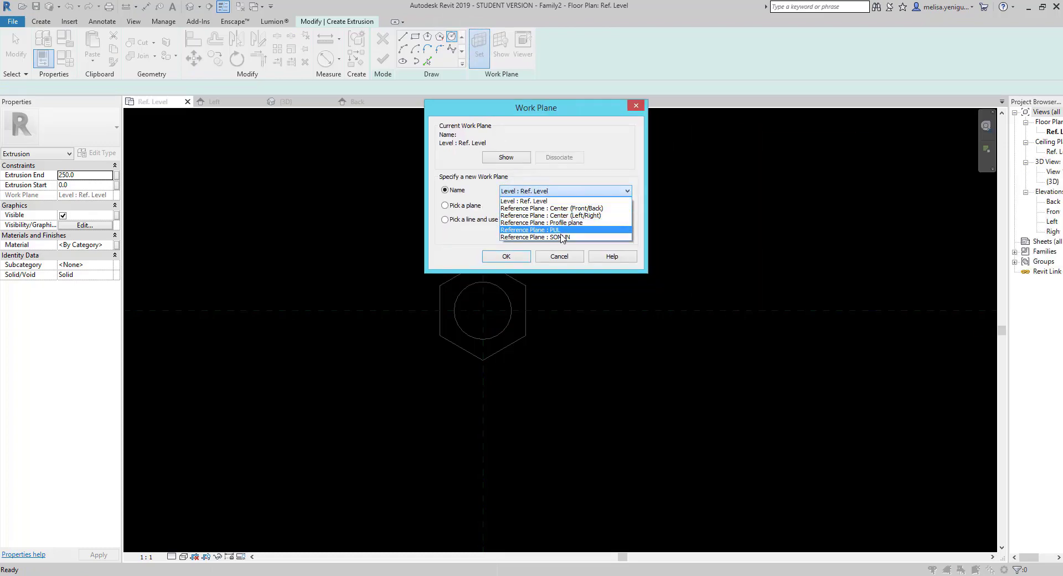
{"action": "left_click", "coordinate": [529, 229]}
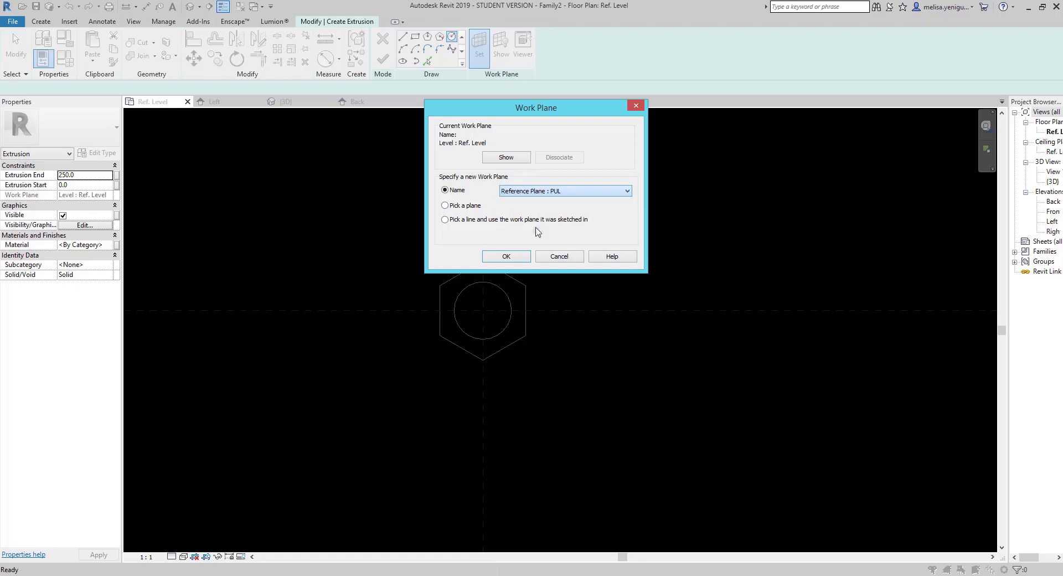
{"action": "left_click", "coordinate": [506, 256]}
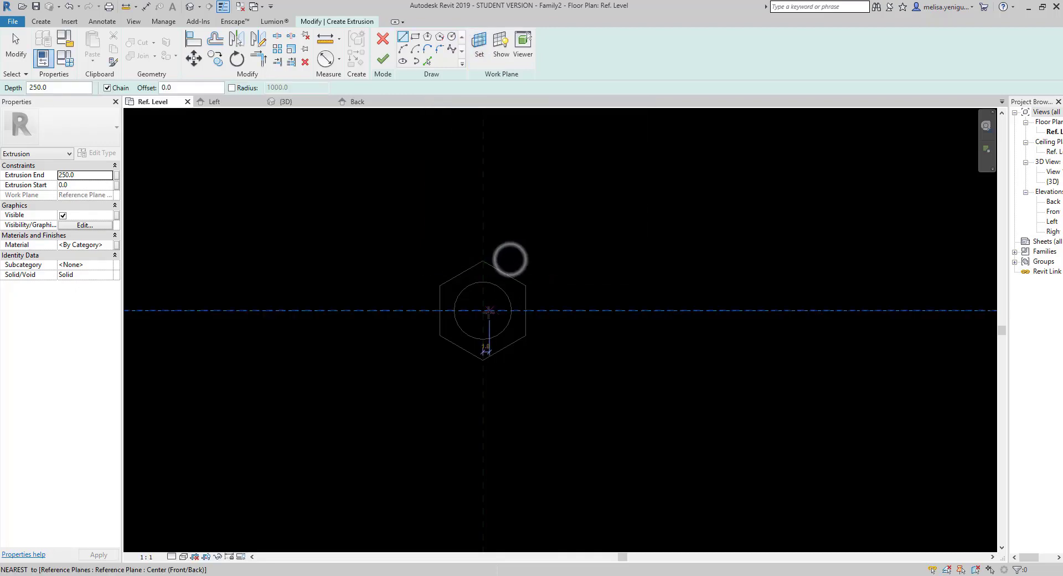
Draw a circle around the hex outline at the plane intersection and dimension its diameter (40).
{"action": "left_click", "coordinate": [452, 36]}
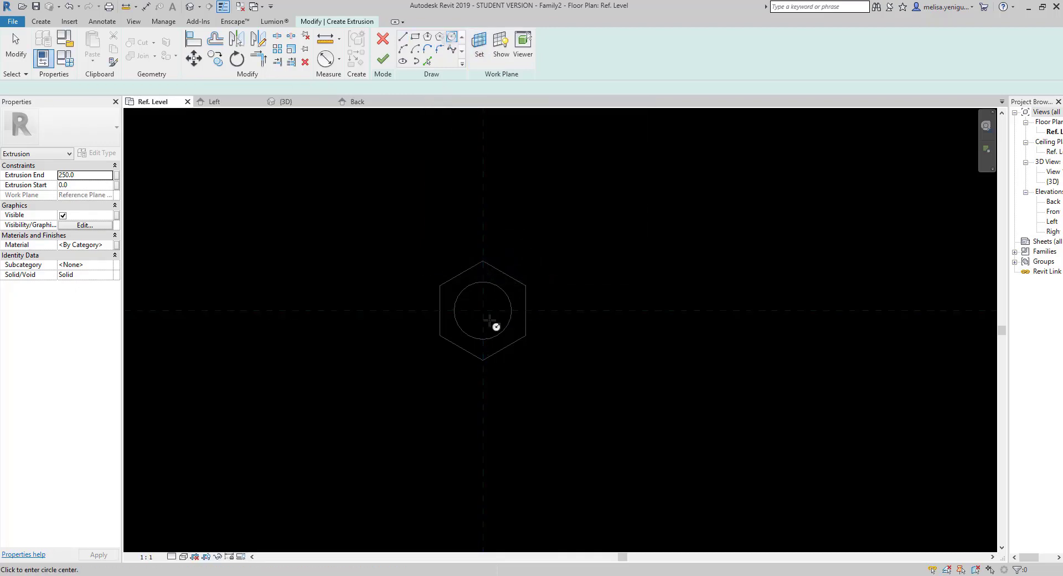
{"action": "left_click", "coordinate": [483, 310]}
{"action": "left_click", "coordinate": [485, 238]}
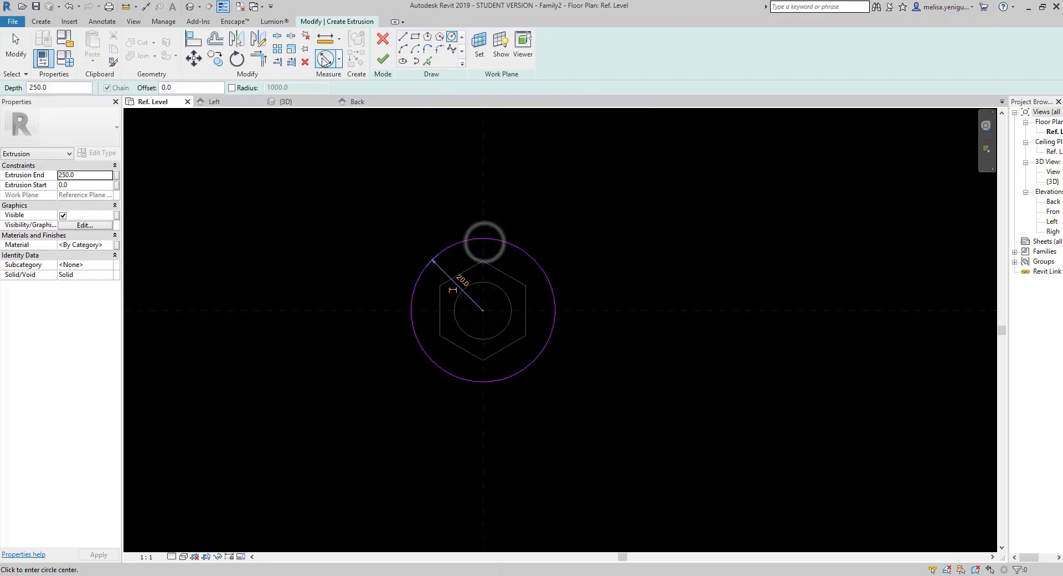
{"action": "key", "text": "d"}
{"action": "key", "text": "r"}
{"action": "left_click", "coordinate": [525, 271]}
{"action": "key", "text": "Escape"}
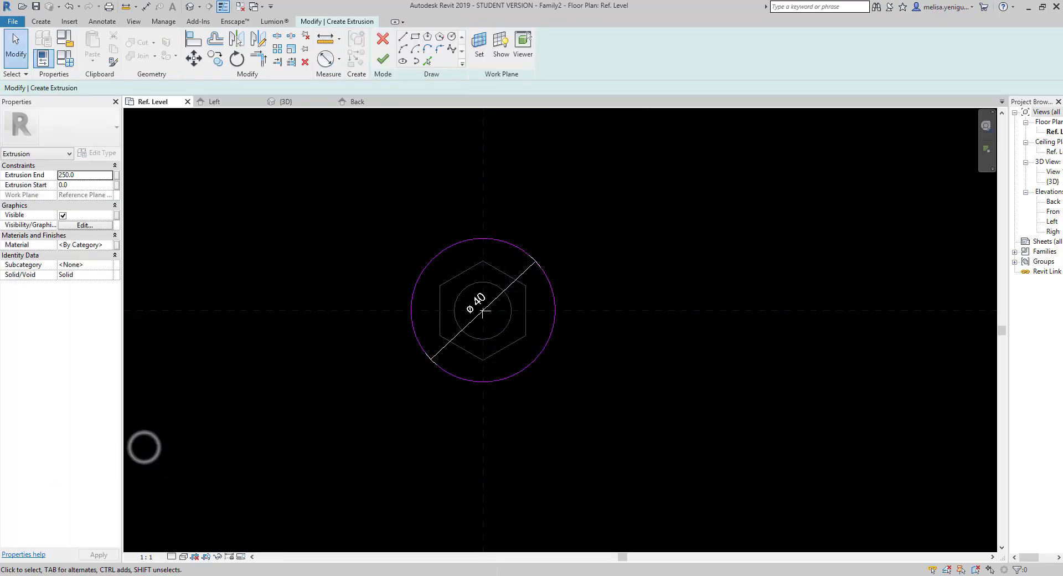
Check washer sizes in the browser's size tables and cell E2 of the CİVATA workbook.
{"action": "left_click", "coordinate": [133, 532]}
{"action": "left_click", "coordinate": [190, 13]}
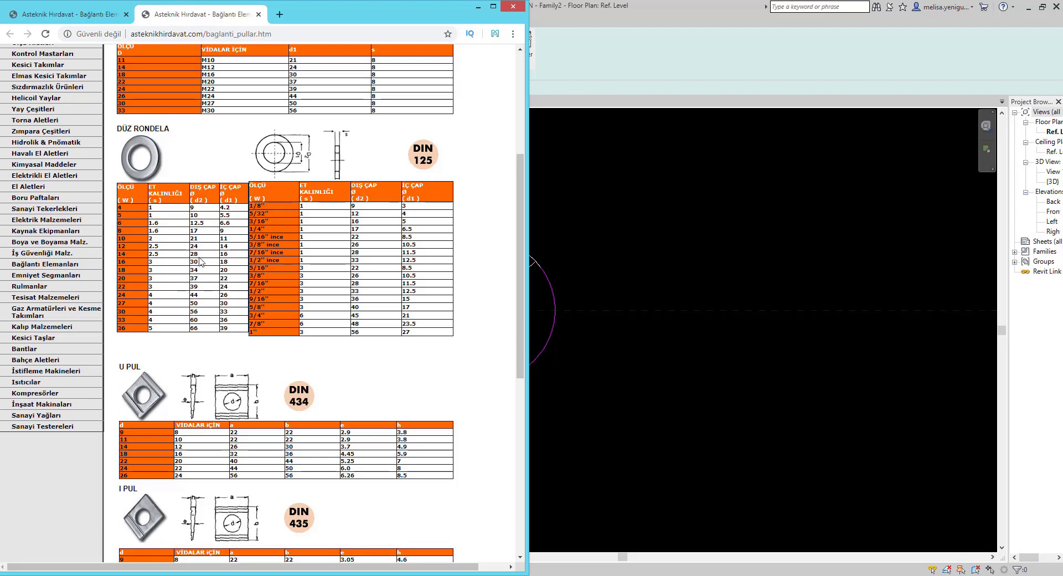
{"action": "key", "text": "alt+Tab"}
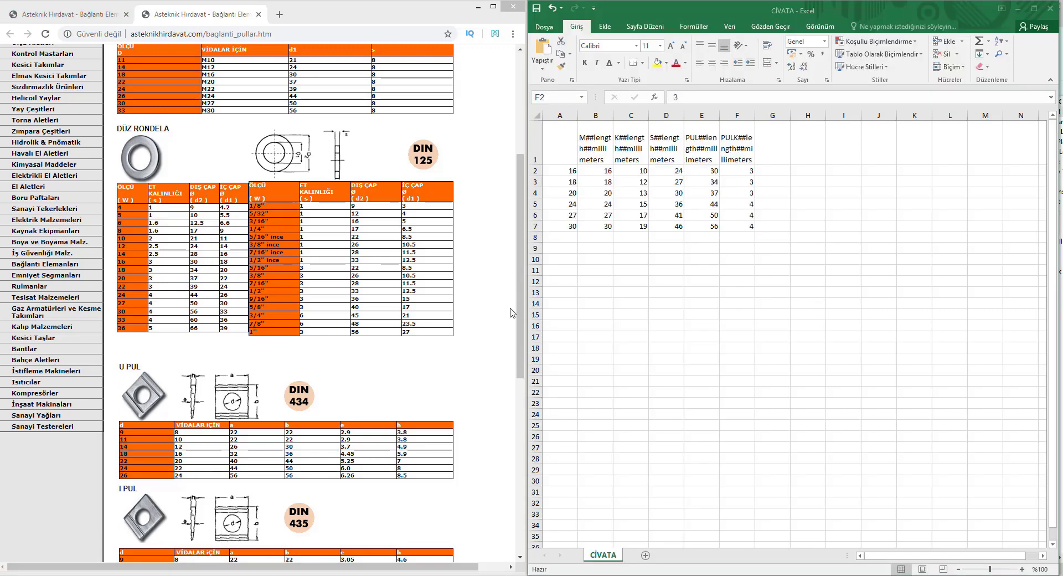
{"action": "left_click", "coordinate": [698, 171]}
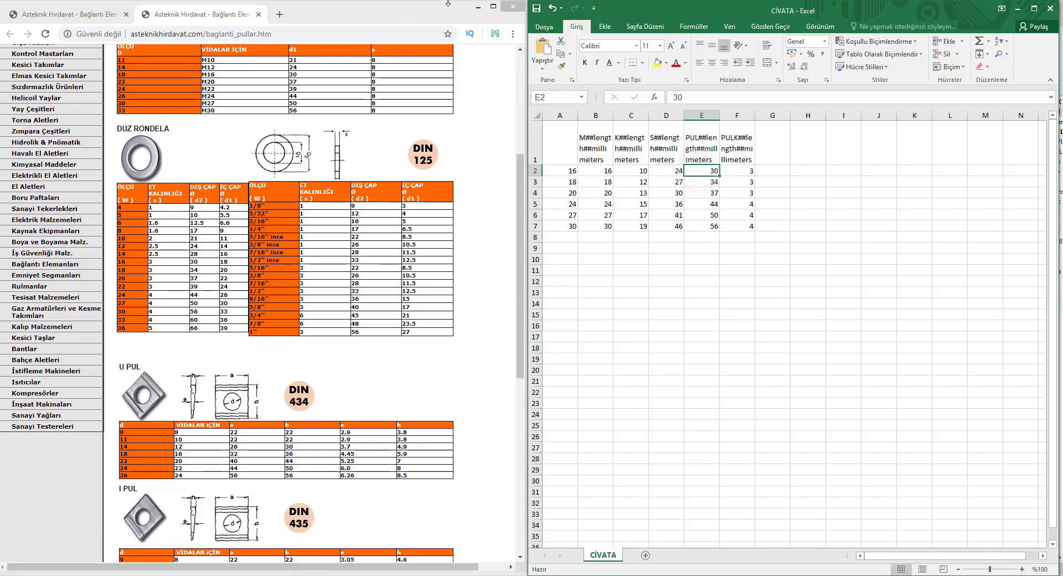
{"action": "left_click", "coordinate": [476, 8]}
Label the circle's diameter with PUL and finish the washer extrusion.
{"action": "left_click", "coordinate": [1018, 9]}
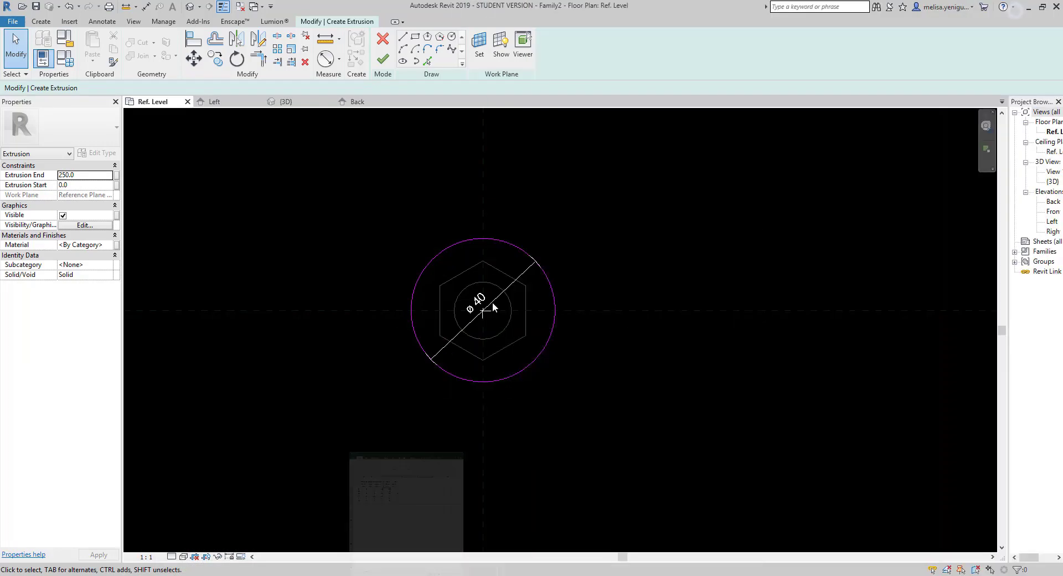
{"action": "left_click", "coordinate": [524, 271]}
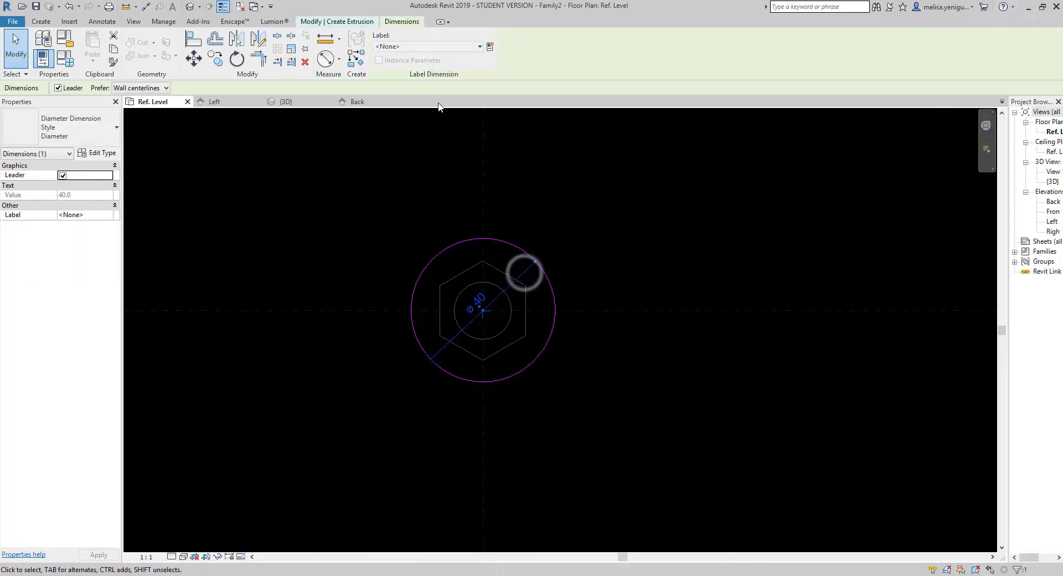
{"action": "left_click", "coordinate": [432, 47]}
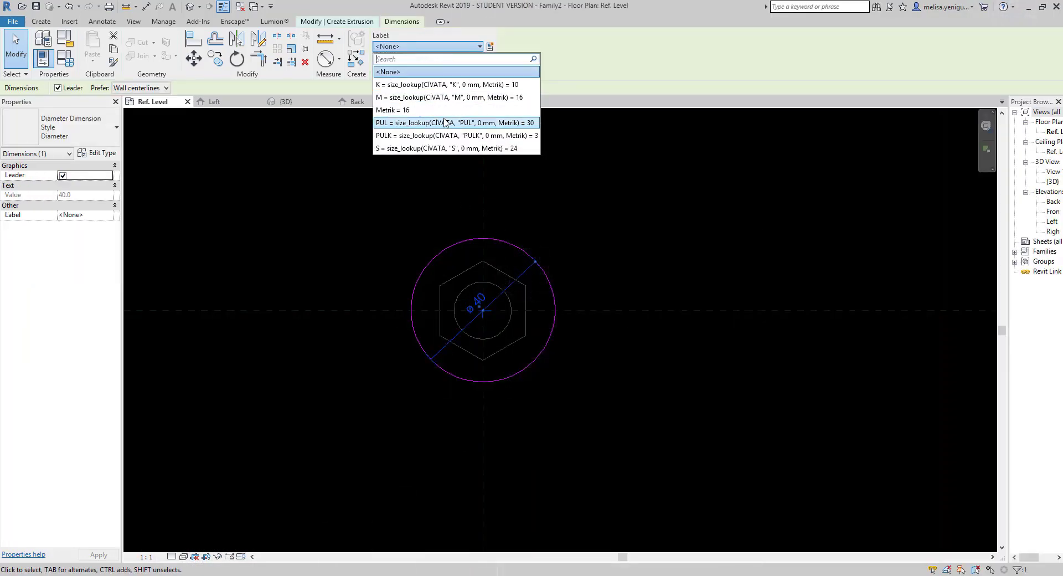
{"action": "left_click", "coordinate": [415, 127]}
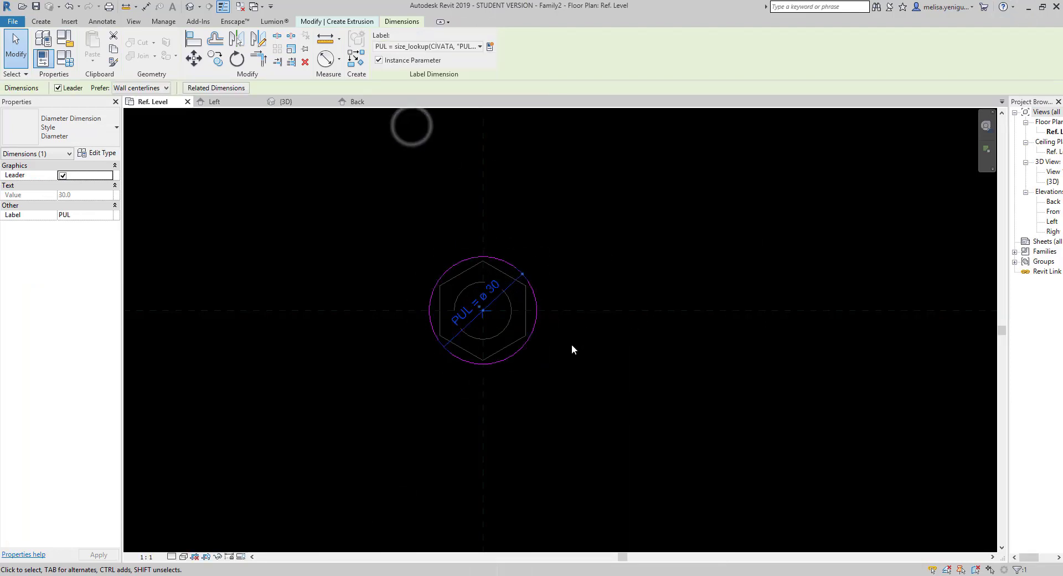
{"action": "key", "text": "Escape"}
{"action": "left_click", "coordinate": [382, 58]}
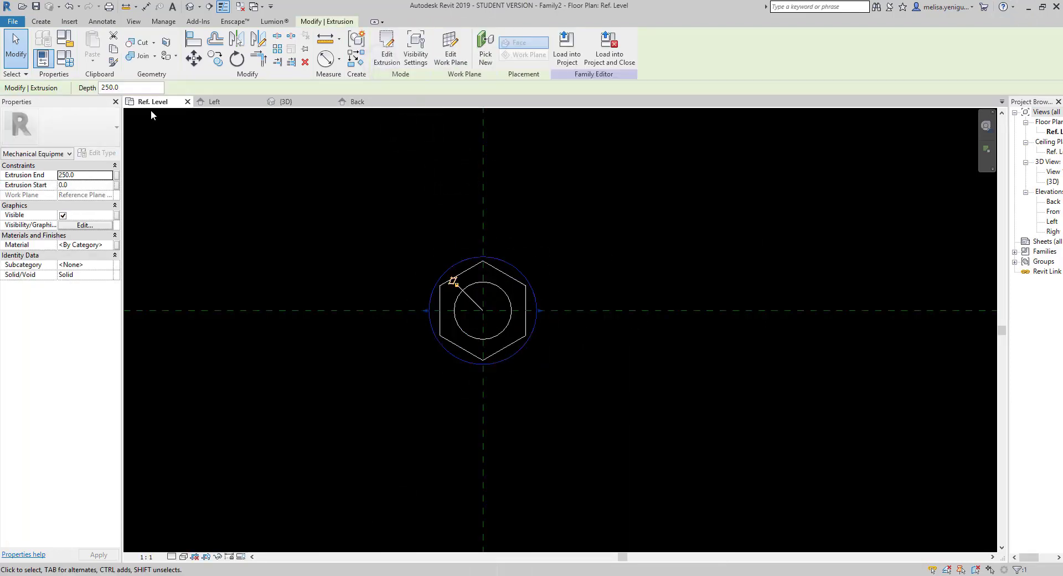
In the Left view, drag the washer extrusion ends to about 18.7 and -9.8.
{"action": "left_click", "coordinate": [224, 101]}
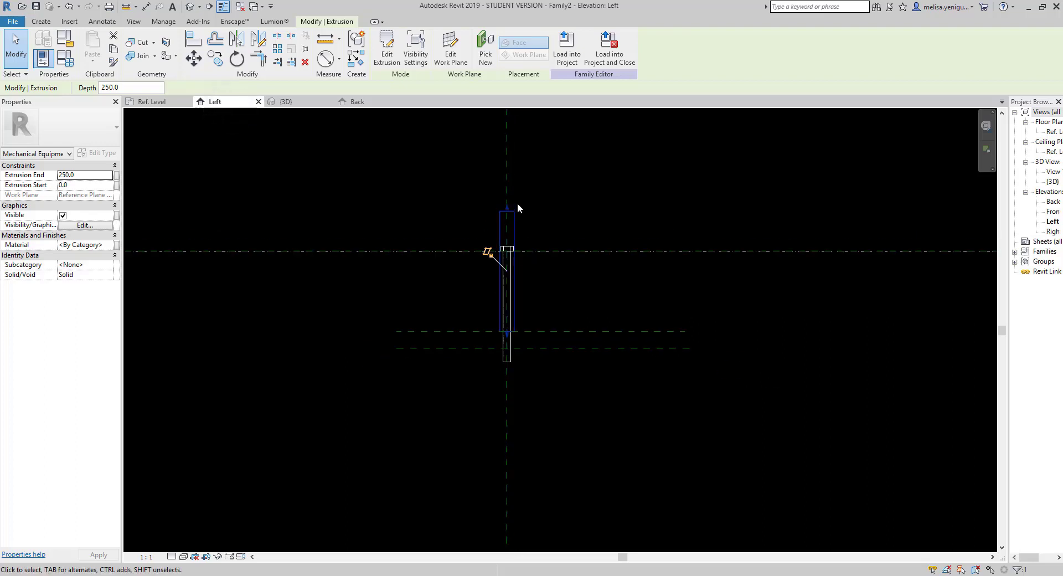
{"action": "scroll", "coordinate": [517, 203], "scroll_direction": "up", "scroll_amount": 1}
{"action": "left_click_drag", "start_coordinate": [501, 216], "coordinate": [500, 412]}
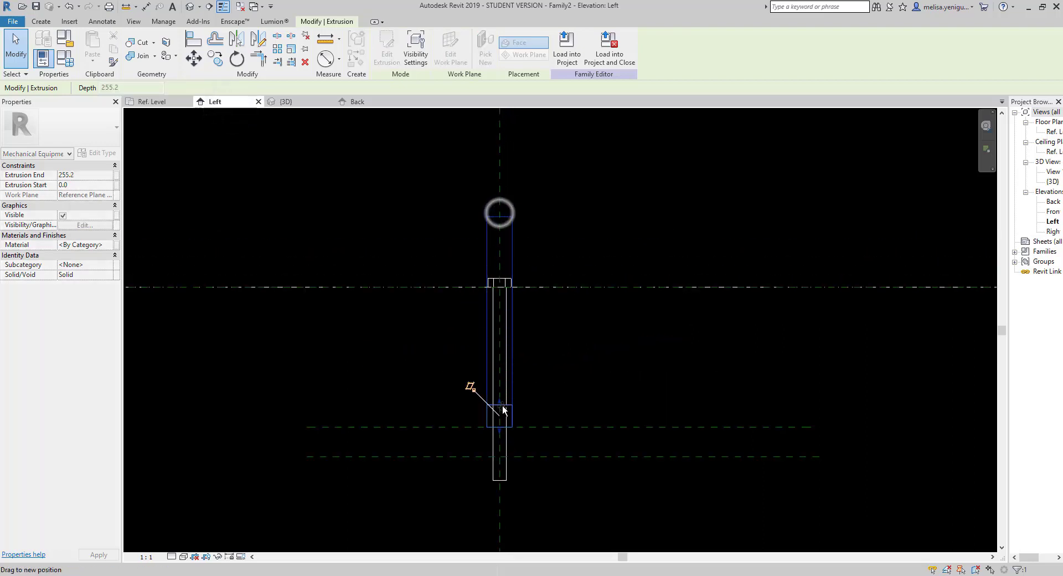
{"action": "middle_click_drag", "start_coordinate": [504, 434], "coordinate": [503, 335]}
{"action": "scroll", "coordinate": [503, 331], "scroll_direction": "up", "scroll_amount": 2}
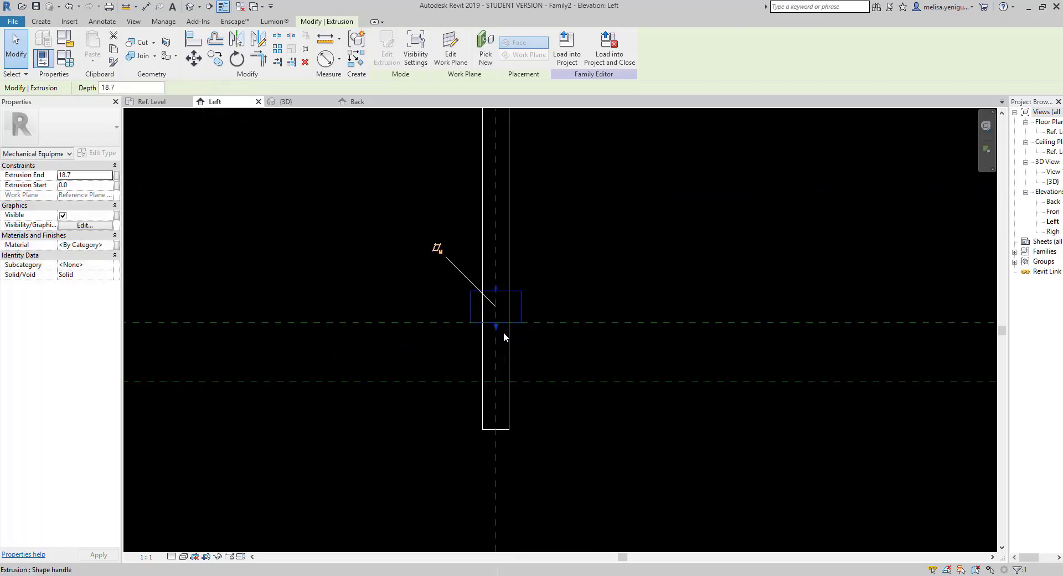
{"action": "scroll", "coordinate": [504, 331], "scroll_direction": "up", "scroll_amount": 2}
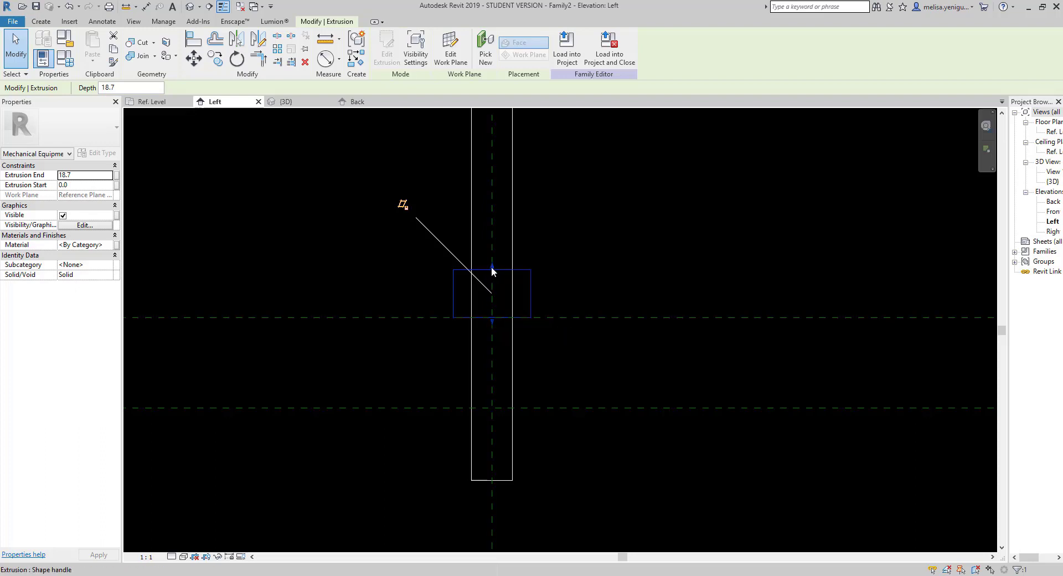
{"action": "left_click_drag", "start_coordinate": [493, 321], "coordinate": [498, 347]}
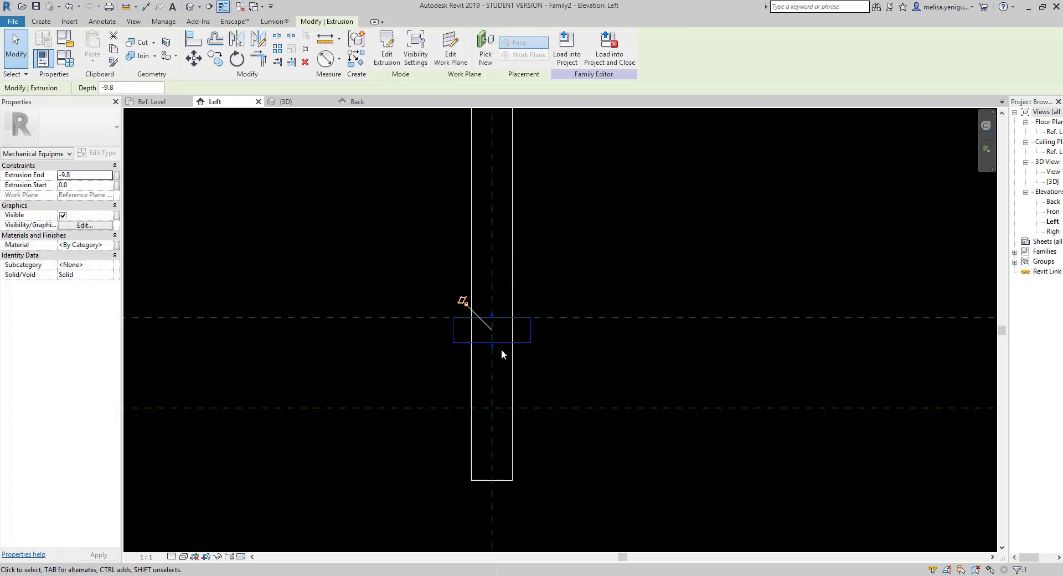
{"action": "scroll", "coordinate": [500, 352], "scroll_direction": "up", "scroll_amount": 2}
Add an aligned dimension for the washer thickness and label it PULK (3).
{"action": "left_click", "coordinate": [338, 59]}
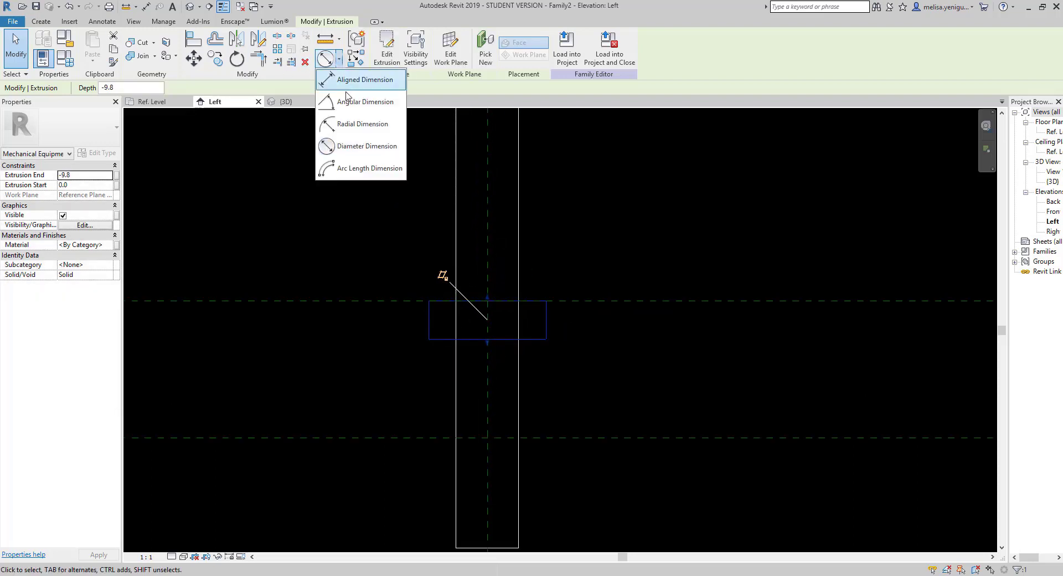
{"action": "left_click", "coordinate": [356, 78]}
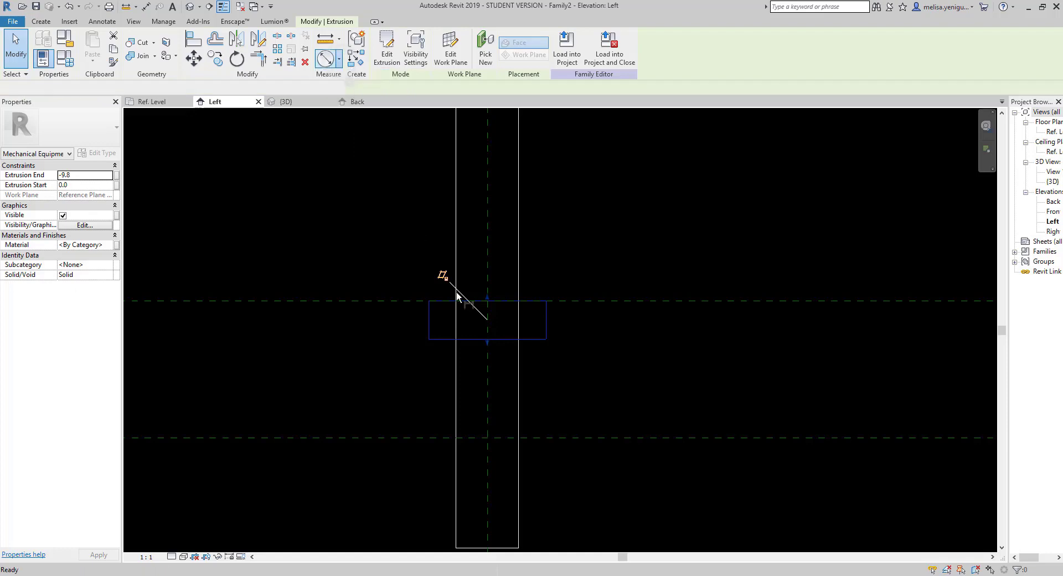
{"action": "left_click", "coordinate": [440, 338]}
{"action": "left_click", "coordinate": [390, 300]}
{"action": "left_click", "coordinate": [265, 249]}
{"action": "key", "text": "Escape"}
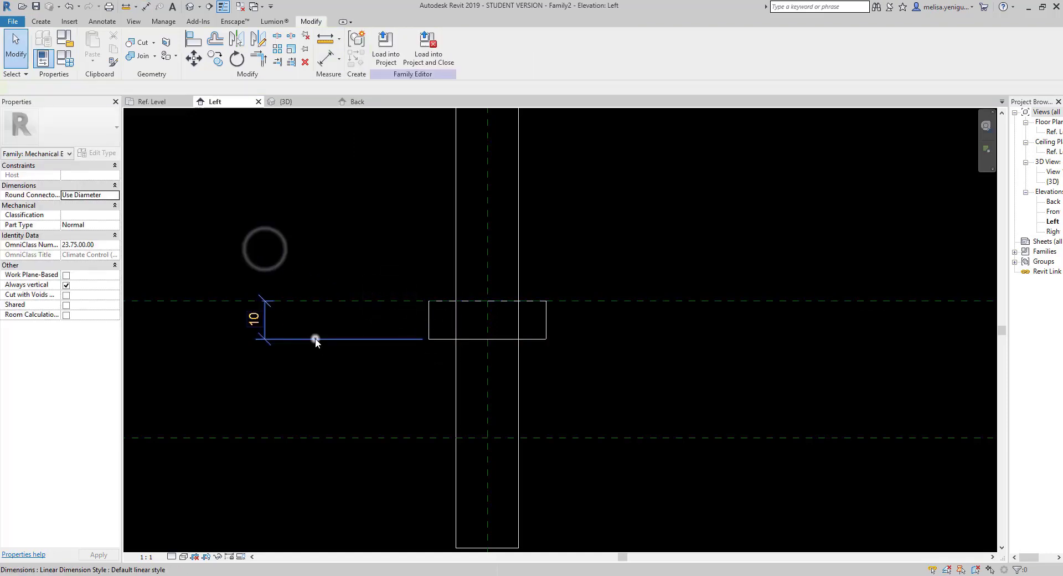
{"action": "left_click", "coordinate": [315, 337]}
{"action": "left_click", "coordinate": [424, 47]}
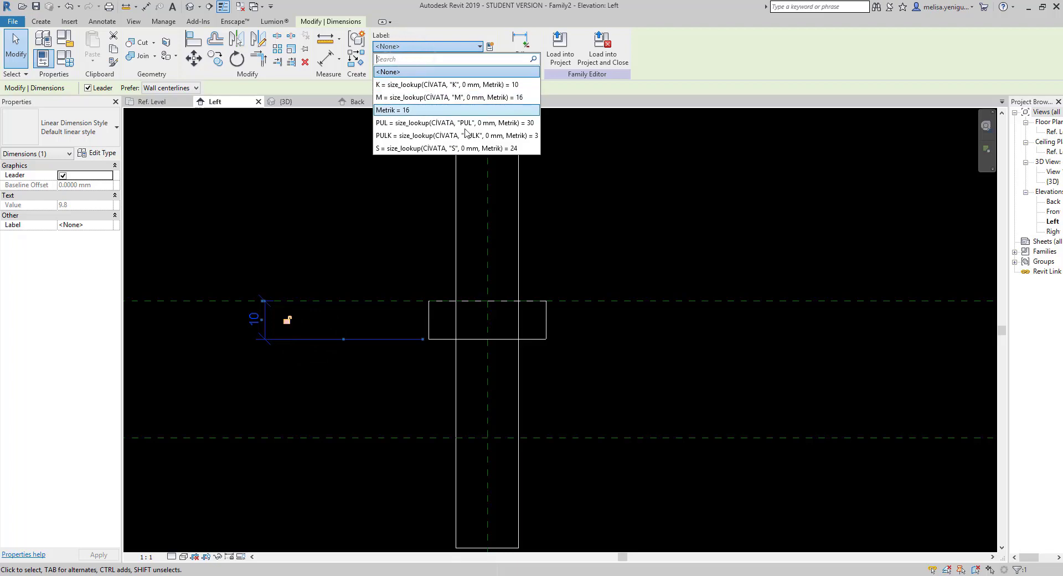
{"action": "left_click", "coordinate": [454, 135]}
{"action": "left_click", "coordinate": [445, 266]}
Zoom out and view the hex-headed bolt with its washer in 3D.
{"action": "scroll", "coordinate": [471, 285], "scroll_direction": "down", "scroll_amount": 3}
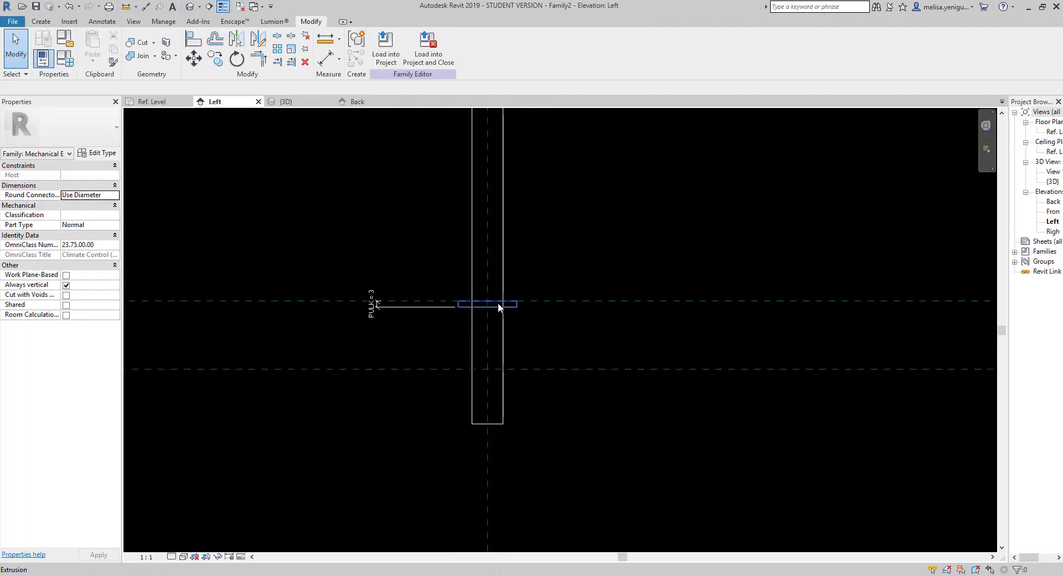
{"action": "scroll", "coordinate": [515, 307], "scroll_direction": "down", "scroll_amount": 2}
{"action": "scroll", "coordinate": [532, 277], "scroll_direction": "down", "scroll_amount": 1}
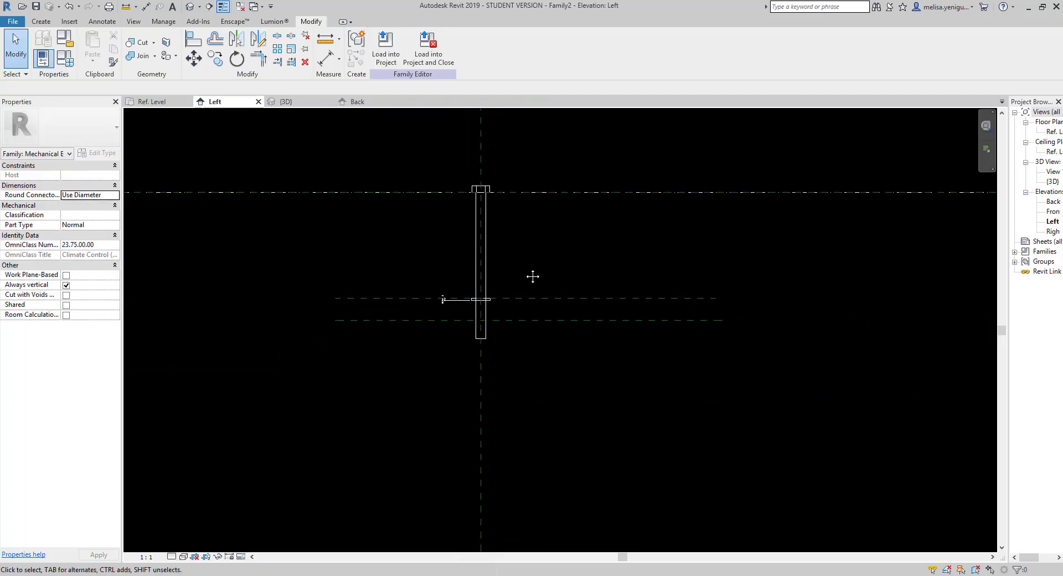
{"action": "left_click", "coordinate": [187, 7]}
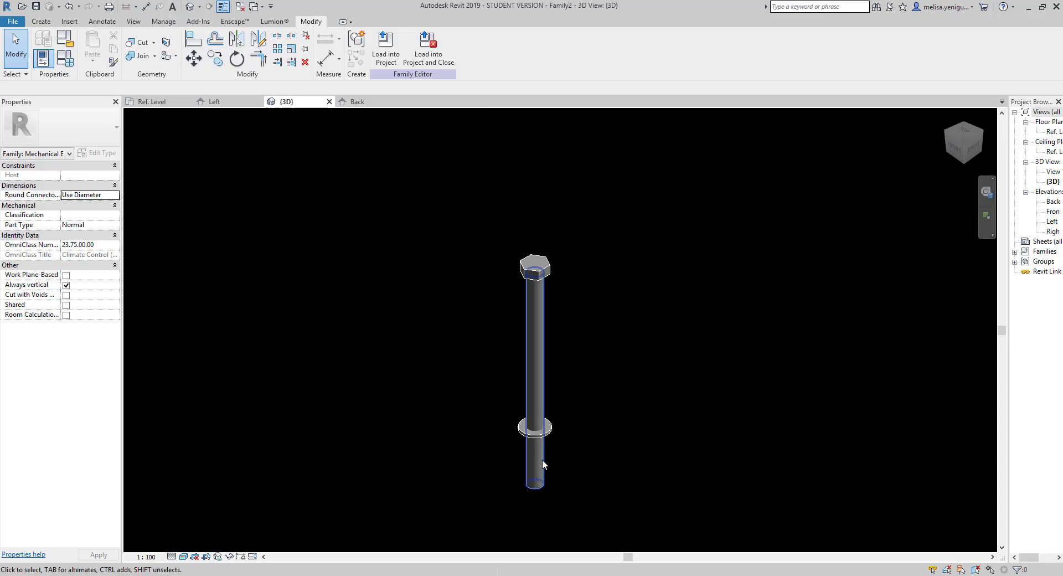
Orbit the 3D bolt to inspect it, then close the {3D} view.
{"action": "scroll", "coordinate": [506, 371], "scroll_direction": "up", "scroll_amount": 2}
{"action": "scroll", "coordinate": [496, 324], "scroll_direction": "up", "scroll_amount": 3}
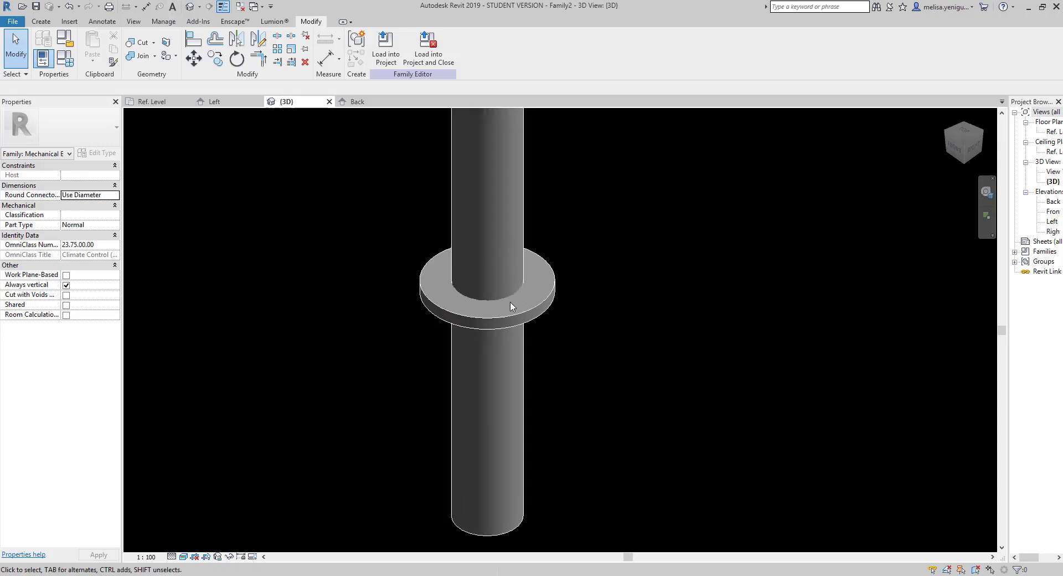
{"action": "scroll", "coordinate": [510, 306], "scroll_direction": "down", "scroll_amount": 3}
{"action": "mouse_move", "coordinate": [496, 411]}
{"action": "middle_mouse_down", "text": "shift"}
{"action": "mouse_move", "coordinate": [581, 231]}
{"action": "mouse_move", "coordinate": [602, 151]}
{"action": "mouse_move", "coordinate": [508, 358]}
{"action": "mouse_move", "coordinate": [316, 140]}
{"action": "middle_mouse_up", "text": "shift"}
{"action": "left_click", "coordinate": [329, 102]}
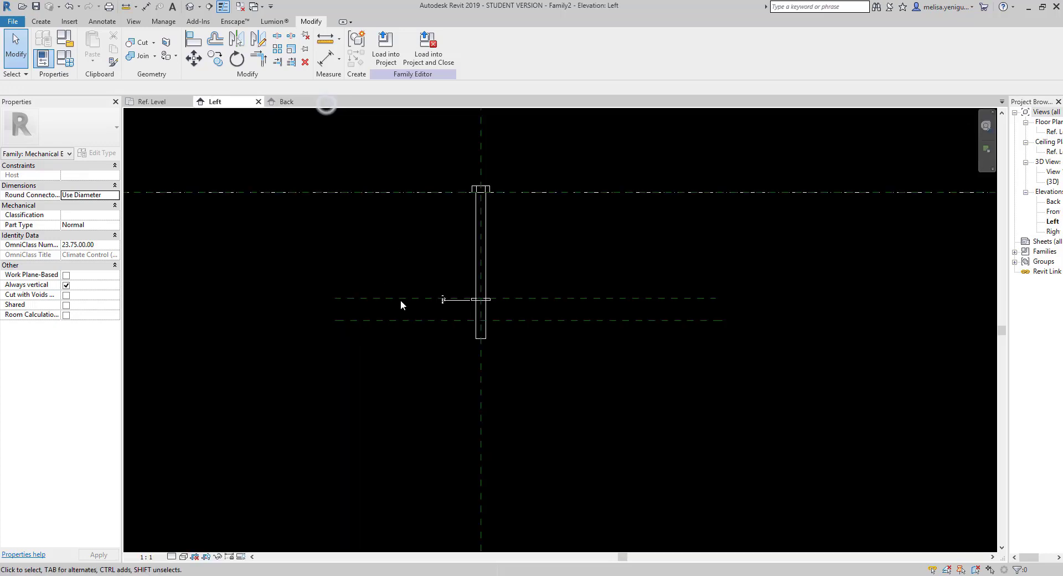
Fit the Left elevation in view and open Family Types.
{"action": "scroll", "coordinate": [472, 260], "scroll_direction": "up", "scroll_amount": 3}
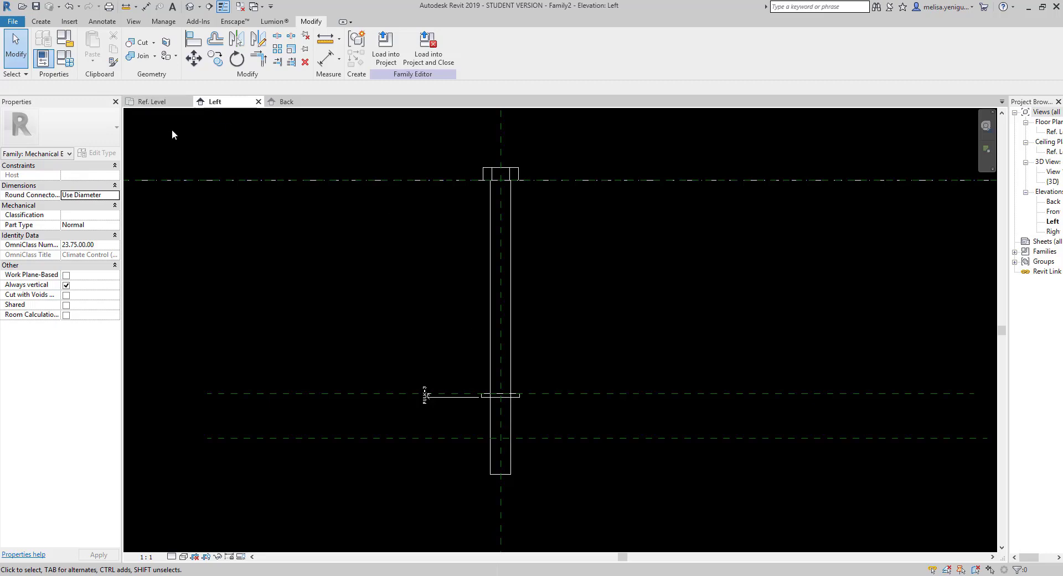
{"action": "key", "text": "ctrl+z"}
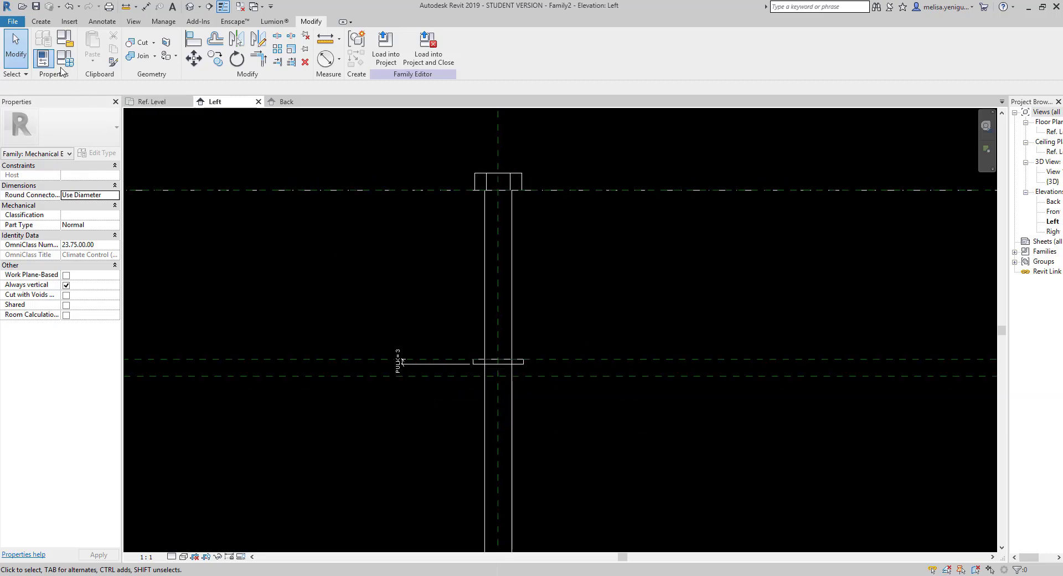
{"action": "left_click", "coordinate": [65, 62]}
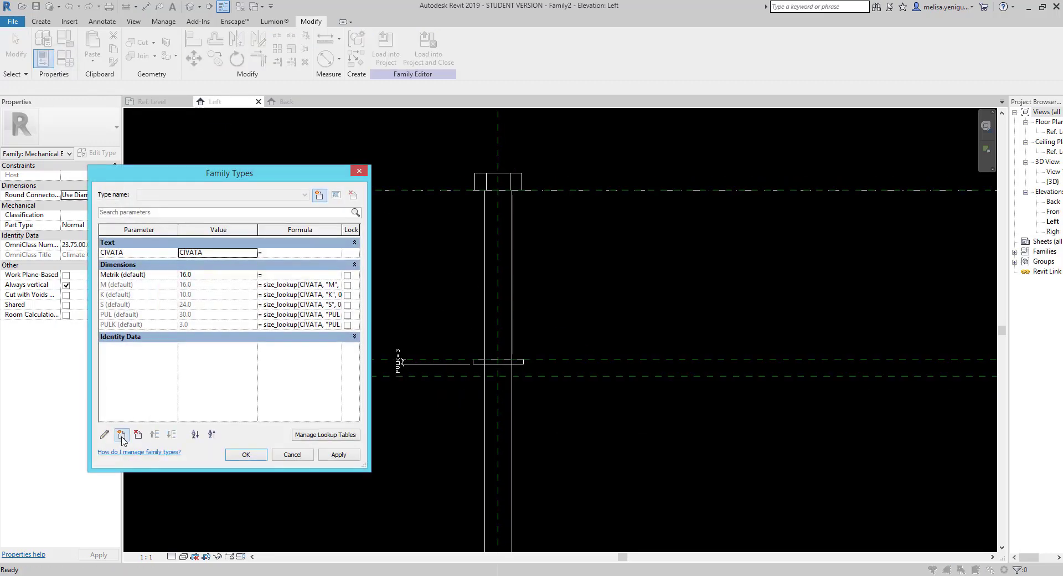
Create the instance Length parameter CIVATA UZUNLUK with value 100.
{"action": "left_click", "coordinate": [122, 435]}
{"action": "type", "text": "CIVATA UZUNLUK"}
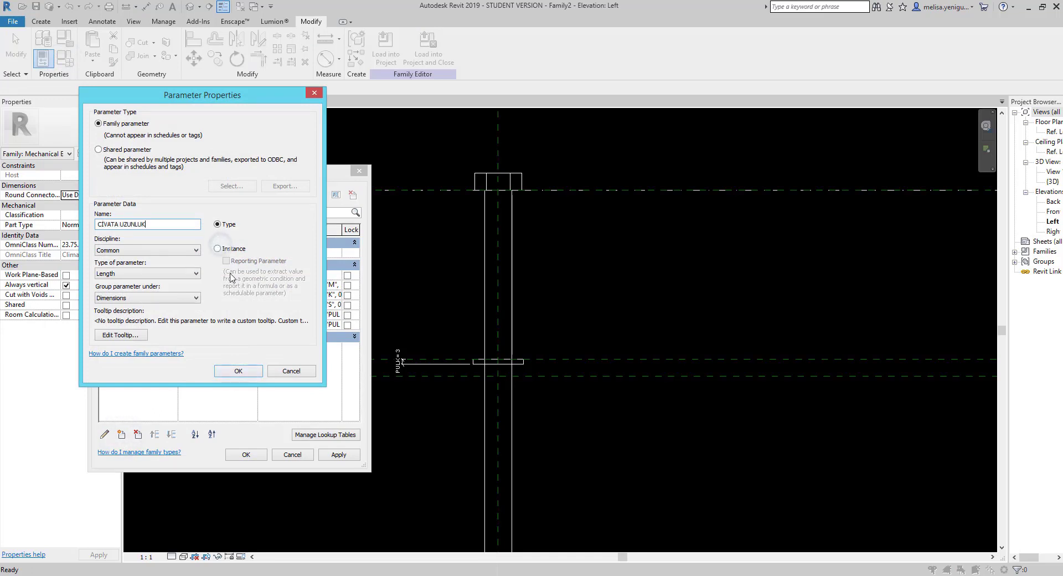
{"action": "left_click", "coordinate": [218, 248]}
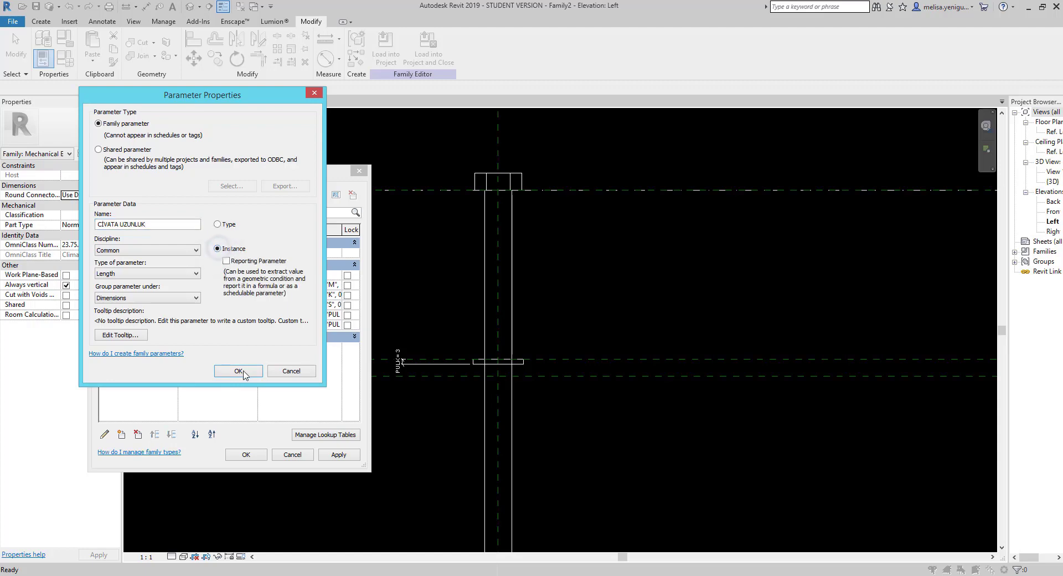
{"action": "left_click", "coordinate": [239, 372]}
{"action": "type", "text": "100"}
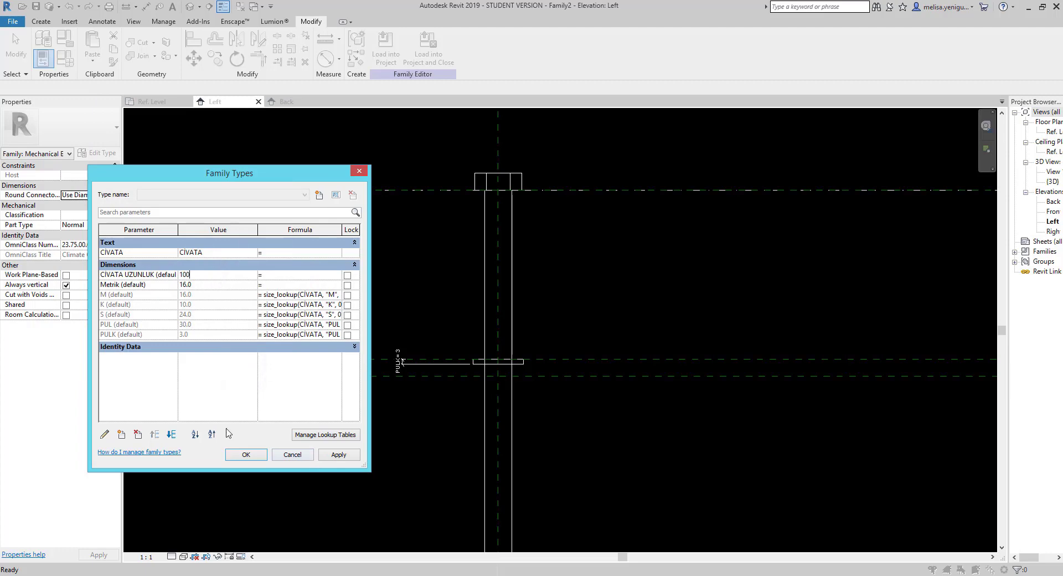
{"action": "left_click", "coordinate": [246, 455]}
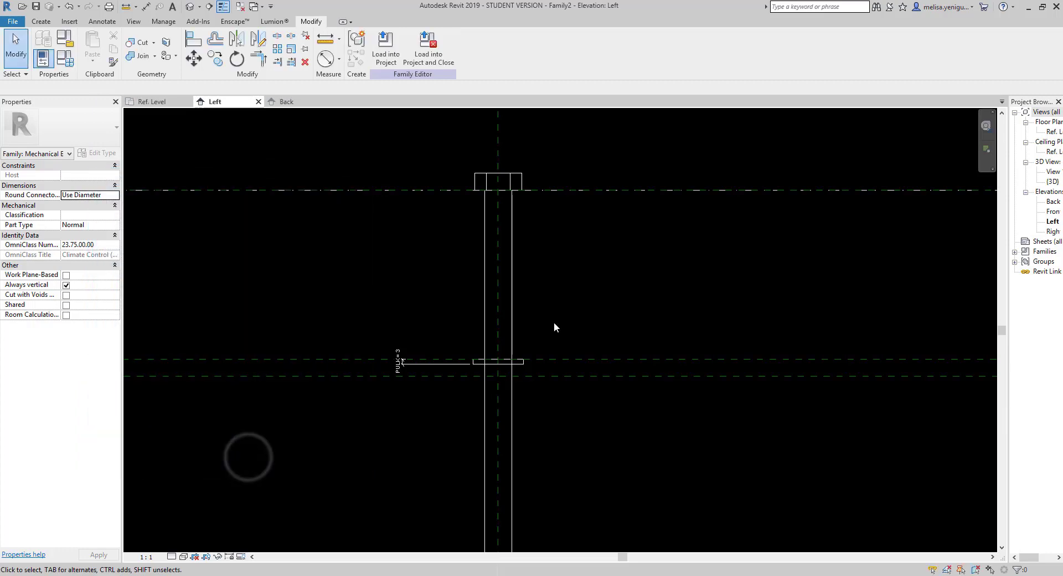
Add an aligned dimension from the top reference plane to the washer plane, reading 100.
{"action": "scroll", "coordinate": [522, 358], "scroll_direction": "up", "scroll_amount": 2}
{"action": "scroll", "coordinate": [502, 341], "scroll_direction": "down", "scroll_amount": 1}
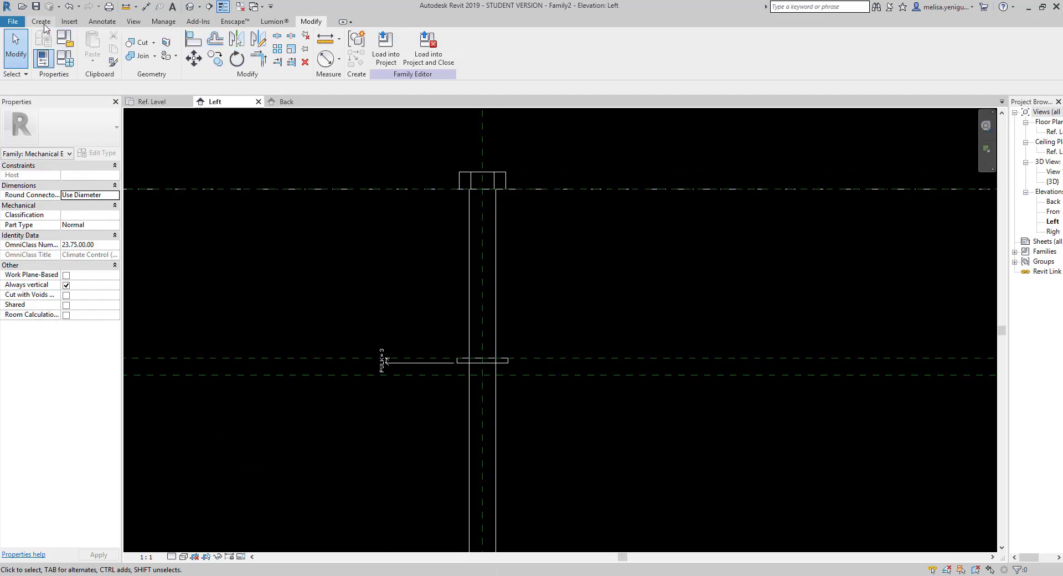
{"action": "left_click", "coordinate": [335, 60]}
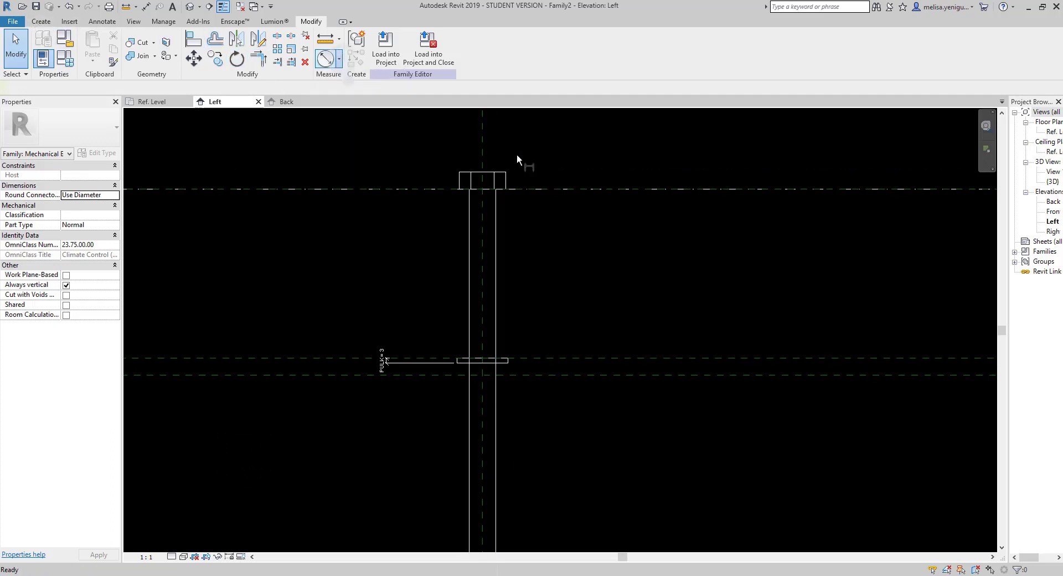
{"action": "left_click", "coordinate": [569, 188]}
{"action": "left_click", "coordinate": [664, 357]}
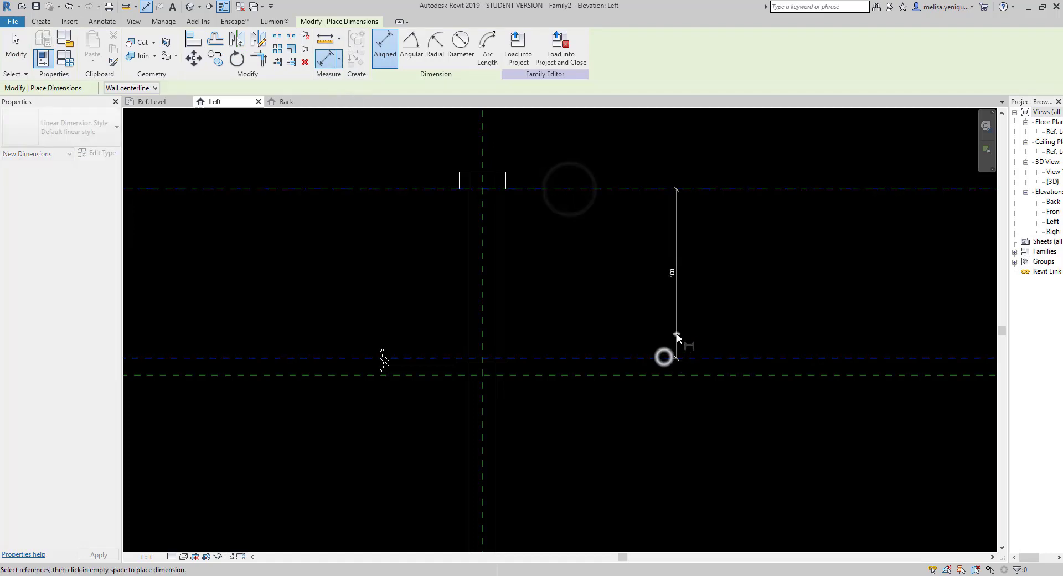
{"action": "left_click", "coordinate": [677, 327]}
{"action": "key", "text": "Escape"}
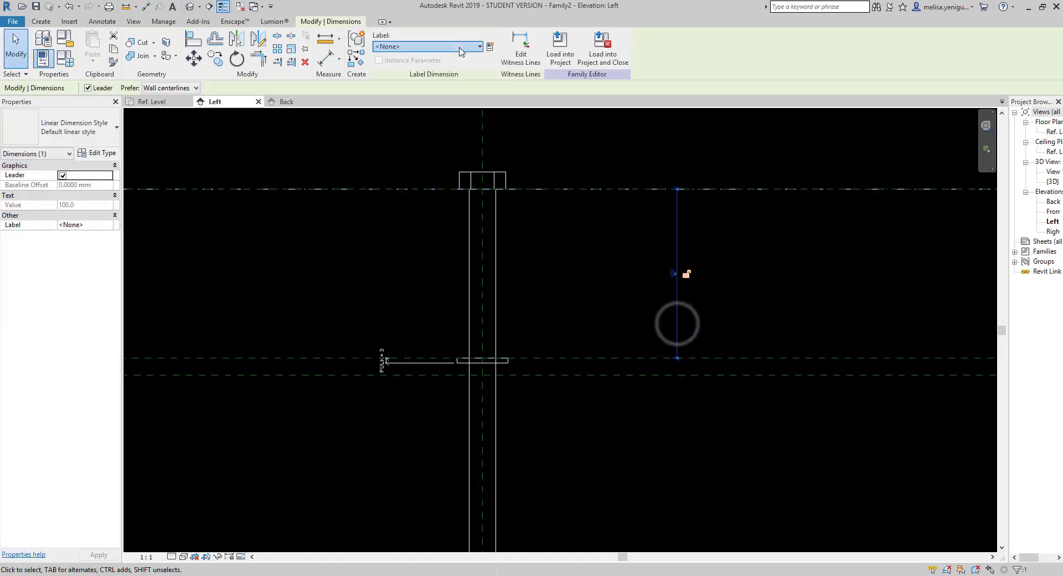
Label that dimension CIVATA UZUNLUK and reopen Family Types.
{"action": "left_click", "coordinate": [479, 46]}
{"action": "left_click", "coordinate": [443, 84]}
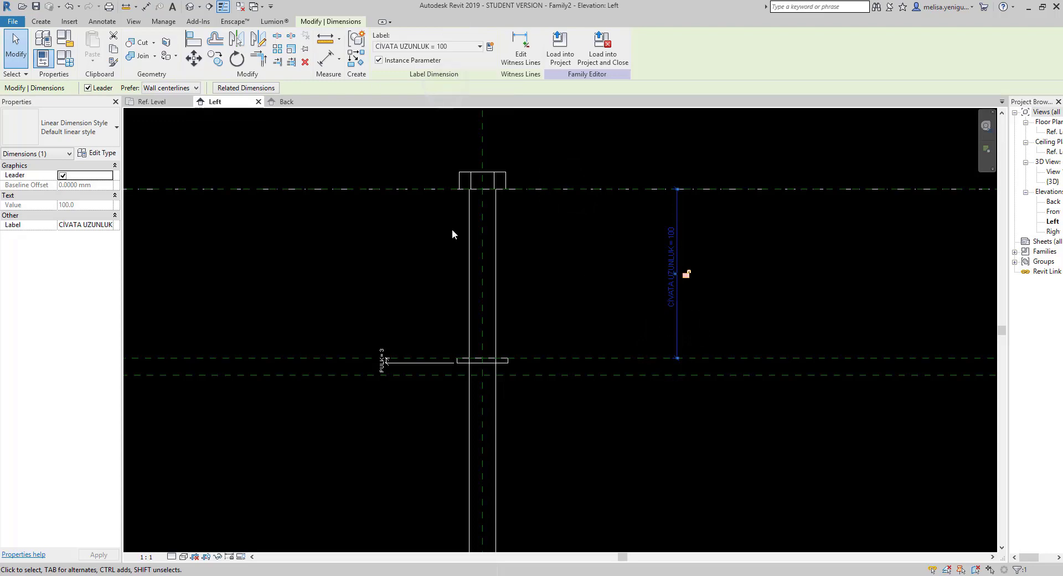
{"action": "left_click", "coordinate": [65, 58]}
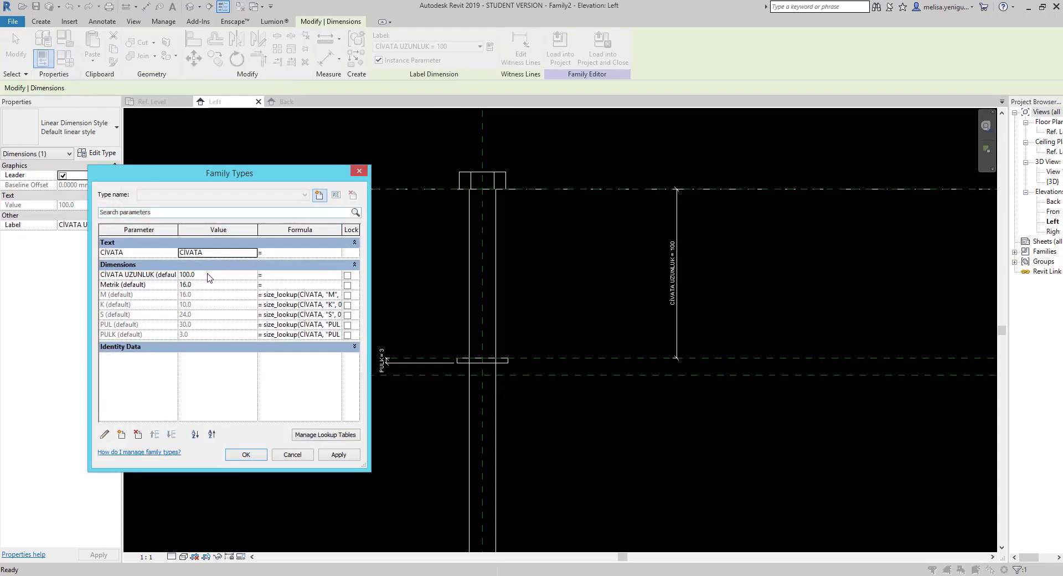
Flex CIVATA UZUNLUK to 200 with Apply, then restore it to 100 and close.
{"action": "left_click", "coordinate": [209, 275]}
{"action": "type", "text": "200"}
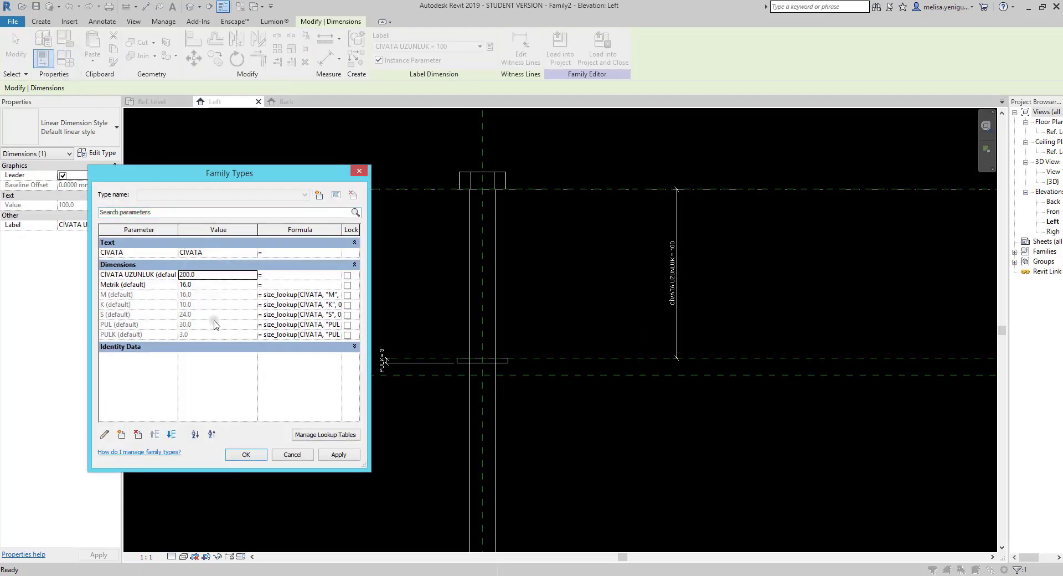
{"action": "left_click", "coordinate": [335, 454]}
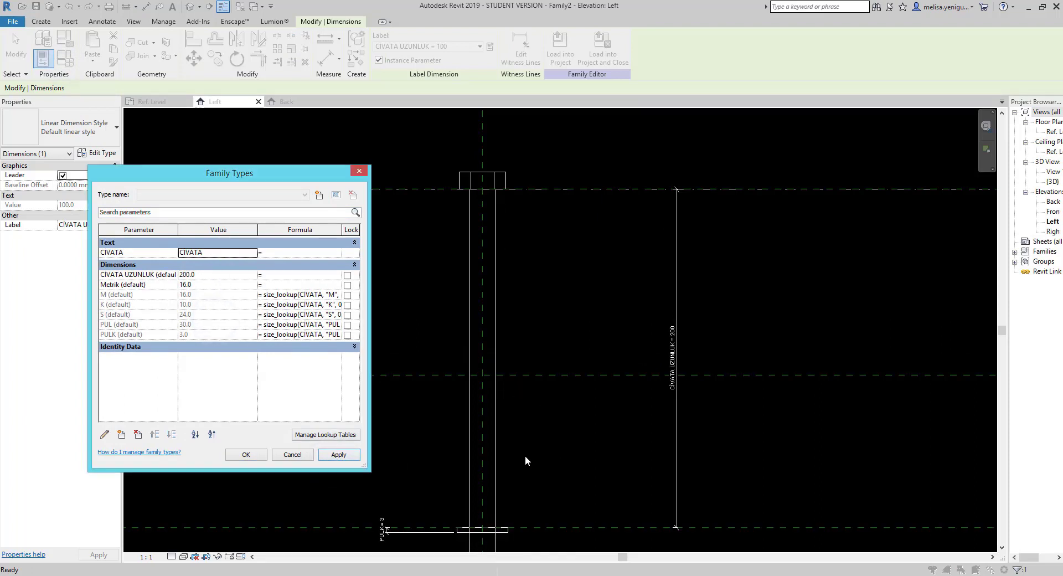
{"action": "left_click", "coordinate": [210, 276]}
{"action": "type", "text": "100"}
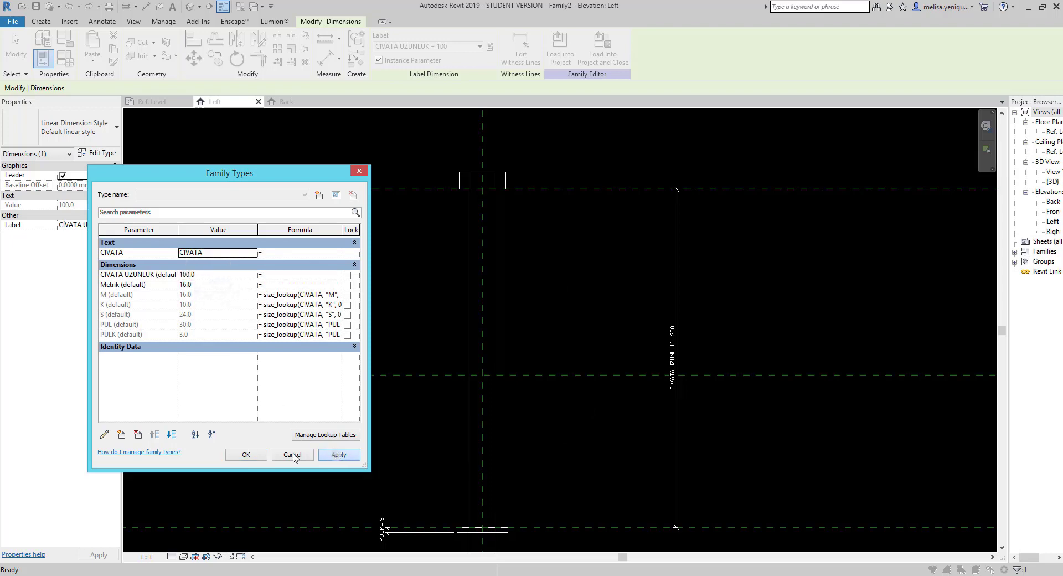
{"action": "left_click", "coordinate": [239, 453]}
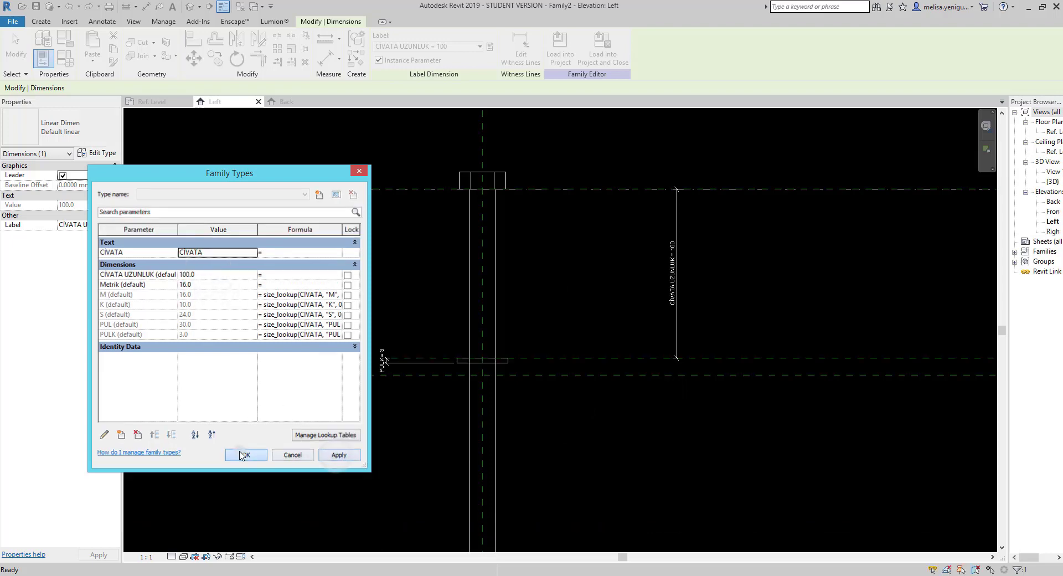
{"action": "scroll", "coordinate": [588, 296], "scroll_direction": "up", "scroll_amount": 2}
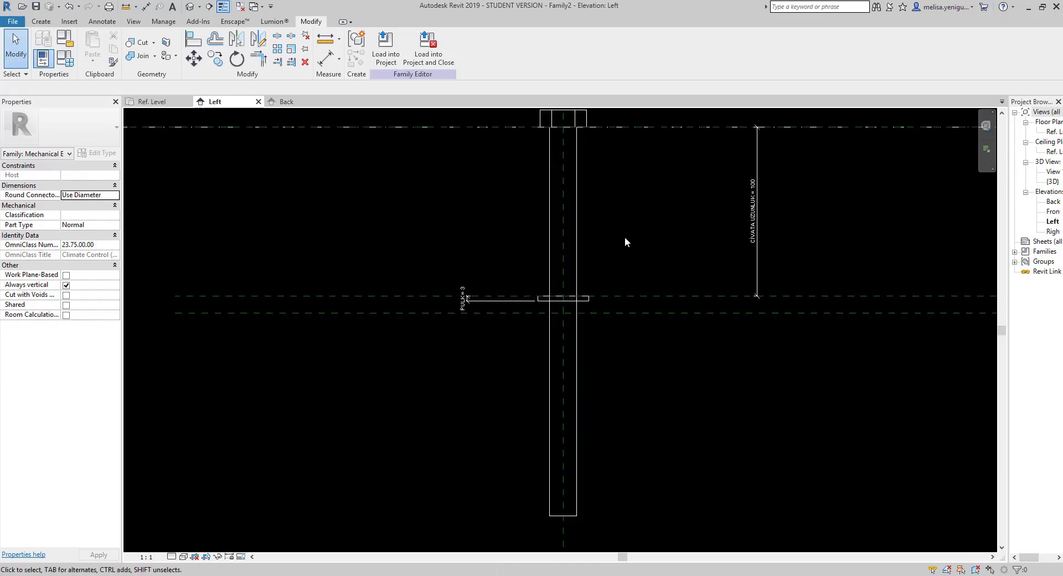
Start a new sweep and begin sketching its path.
{"action": "left_click", "coordinate": [33, 22]}
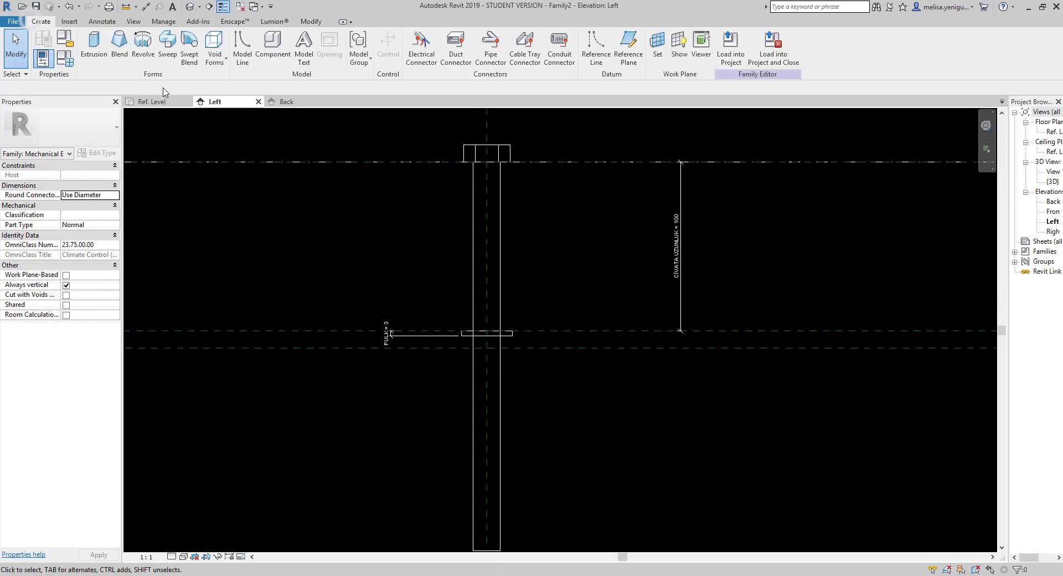
{"action": "left_click", "coordinate": [188, 47]}
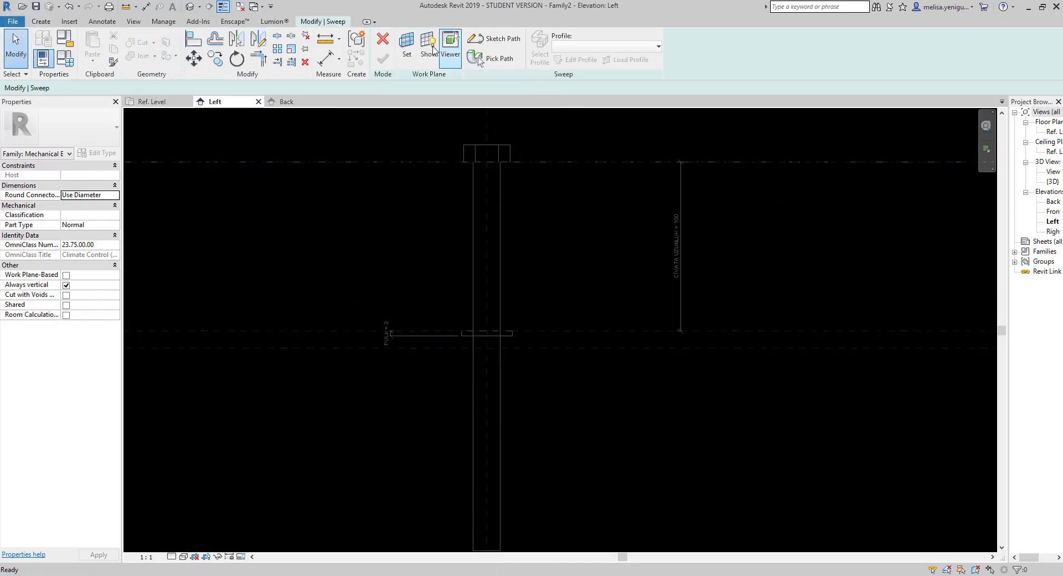
{"action": "left_click", "coordinate": [490, 38]}
Set the path work plane to Reference Plane : SOMUN in the Ref. Level floor plan.
{"action": "left_click", "coordinate": [480, 44]}
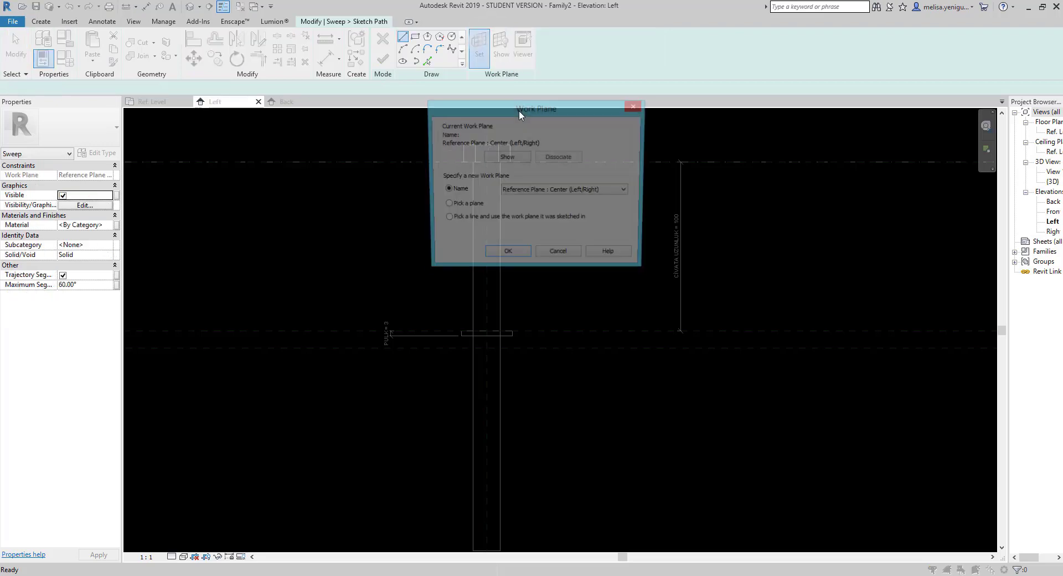
{"action": "left_click", "coordinate": [571, 191]}
{"action": "left_click", "coordinate": [562, 241]}
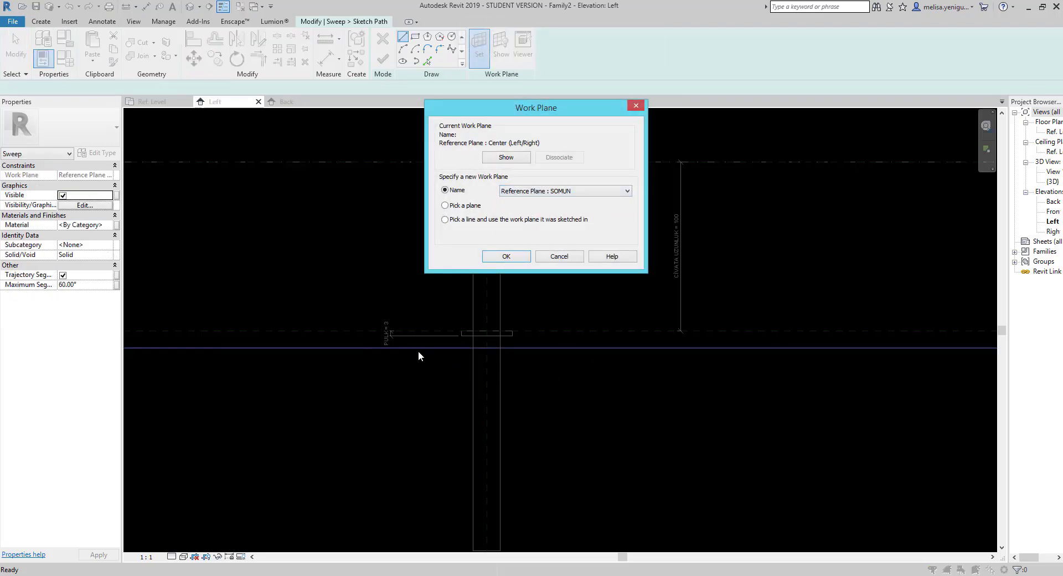
{"action": "left_click", "coordinate": [506, 257]}
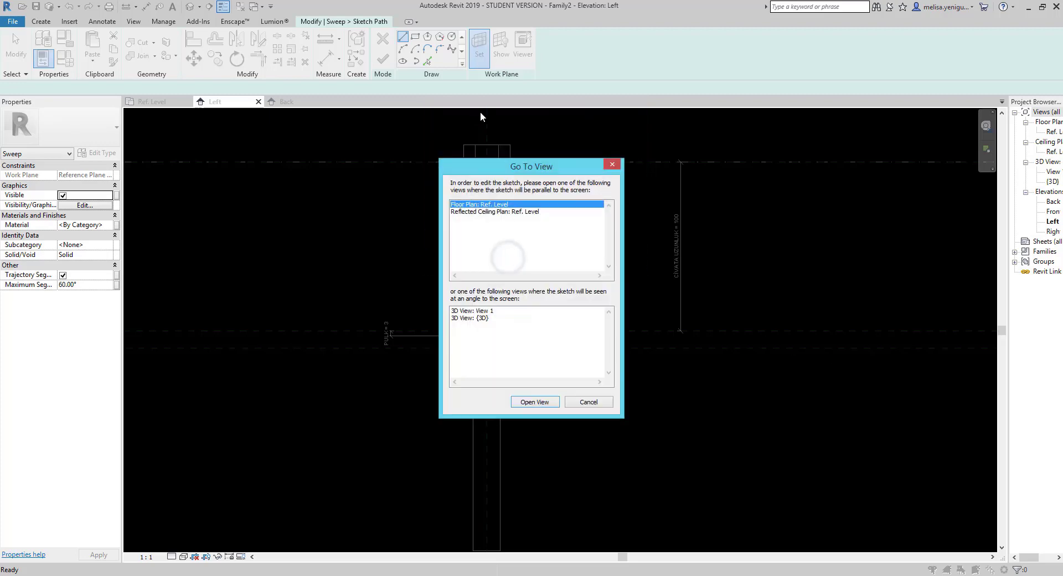
{"action": "left_click", "coordinate": [535, 402]}
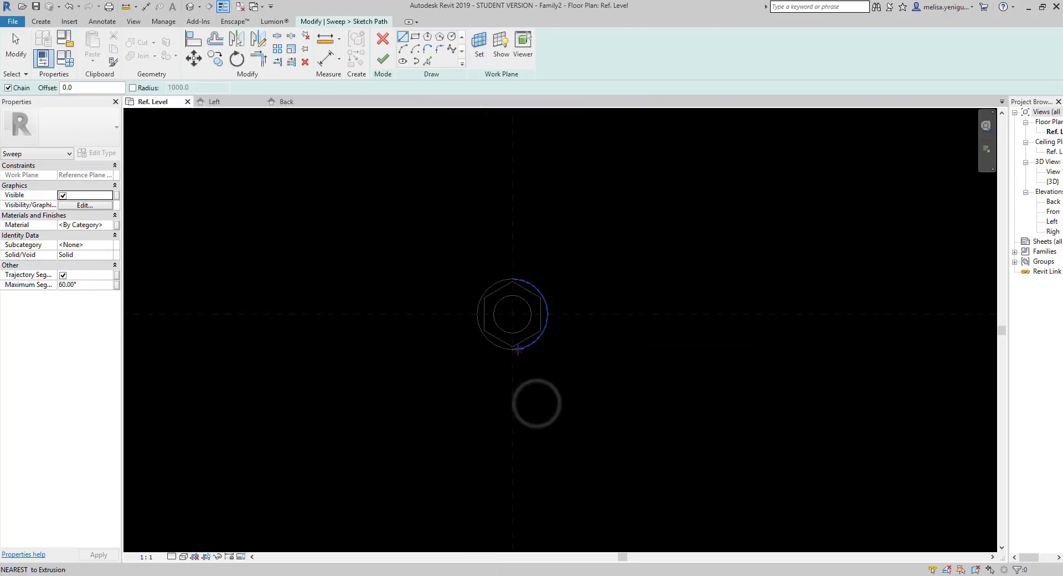
Draw a circle around the hex head at the plane intersection and add a diameter dimension.
{"action": "left_click", "coordinate": [456, 38]}
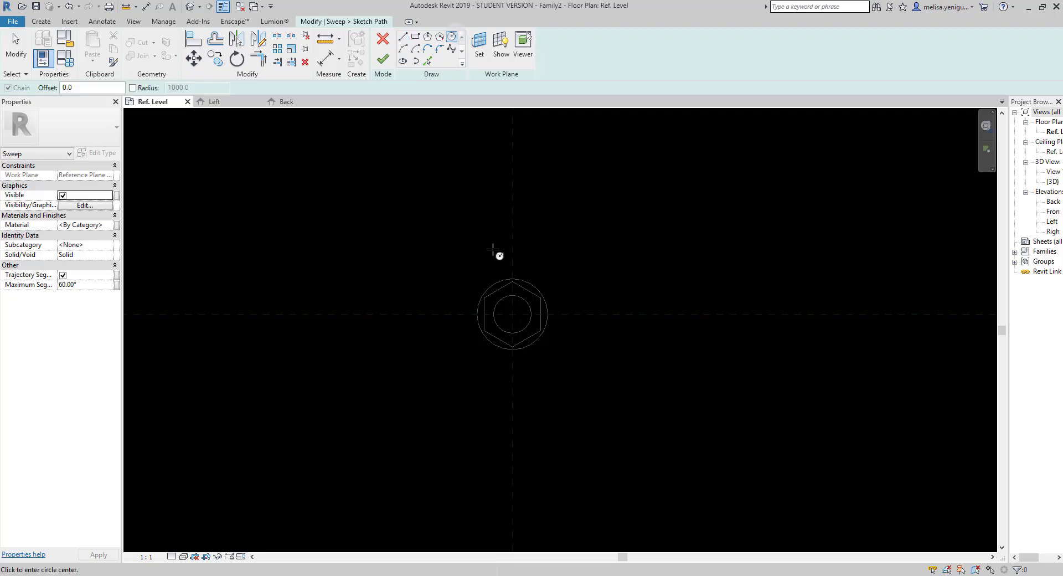
{"action": "left_click", "coordinate": [519, 339]}
{"action": "left_click", "coordinate": [522, 284]}
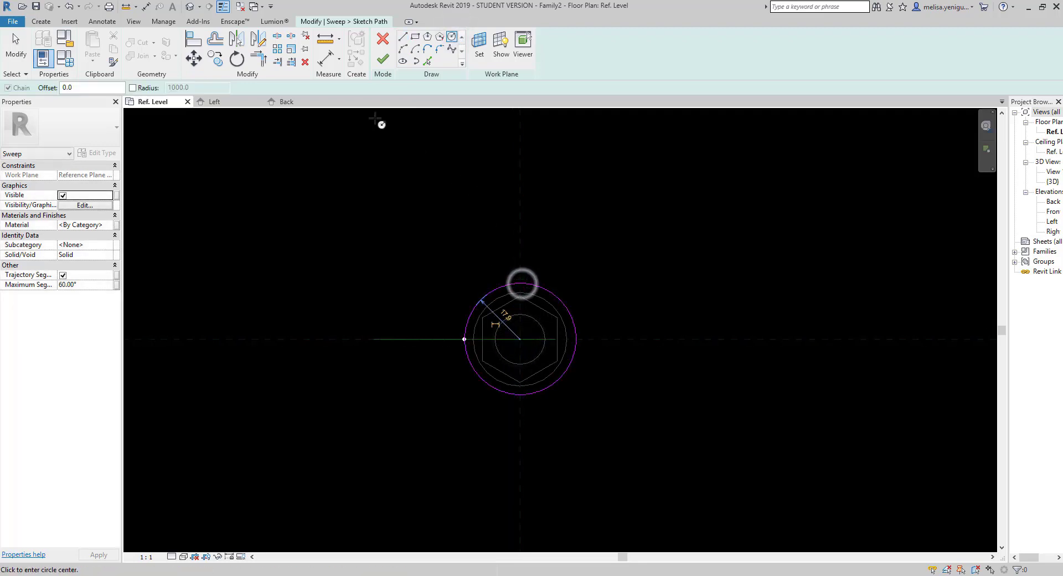
{"action": "left_click", "coordinate": [338, 58]}
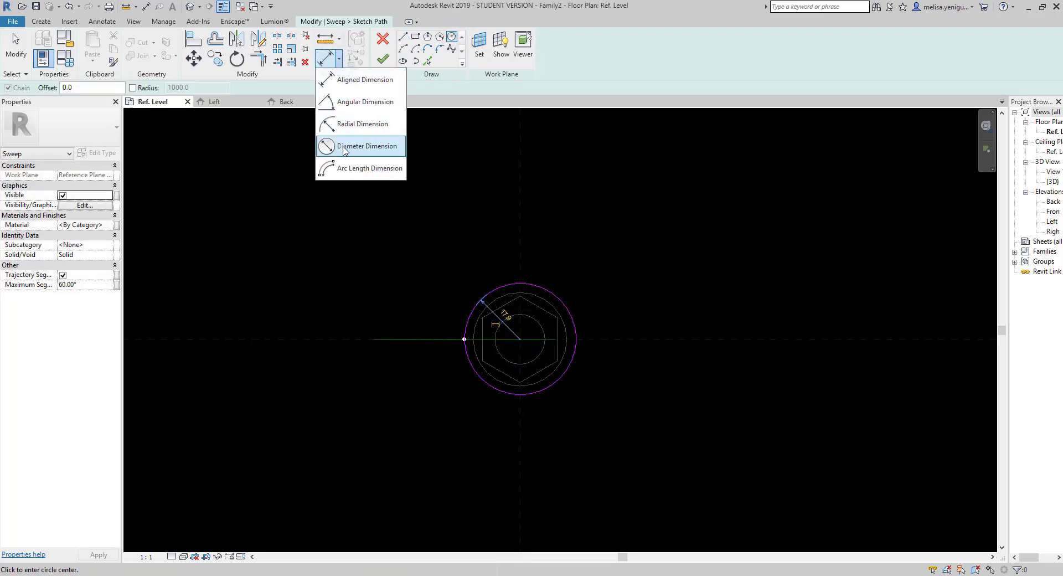
{"action": "left_click", "coordinate": [366, 146]}
{"action": "scroll", "coordinate": [529, 311], "scroll_direction": "up", "scroll_amount": 2}
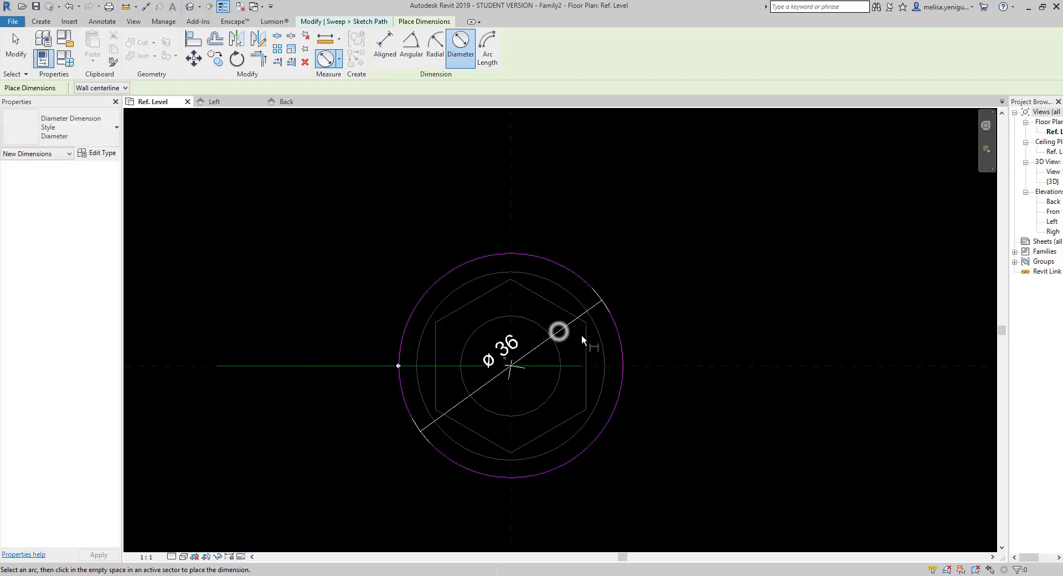
{"action": "left_click", "coordinate": [563, 330]}
{"action": "key", "text": "Escape"}
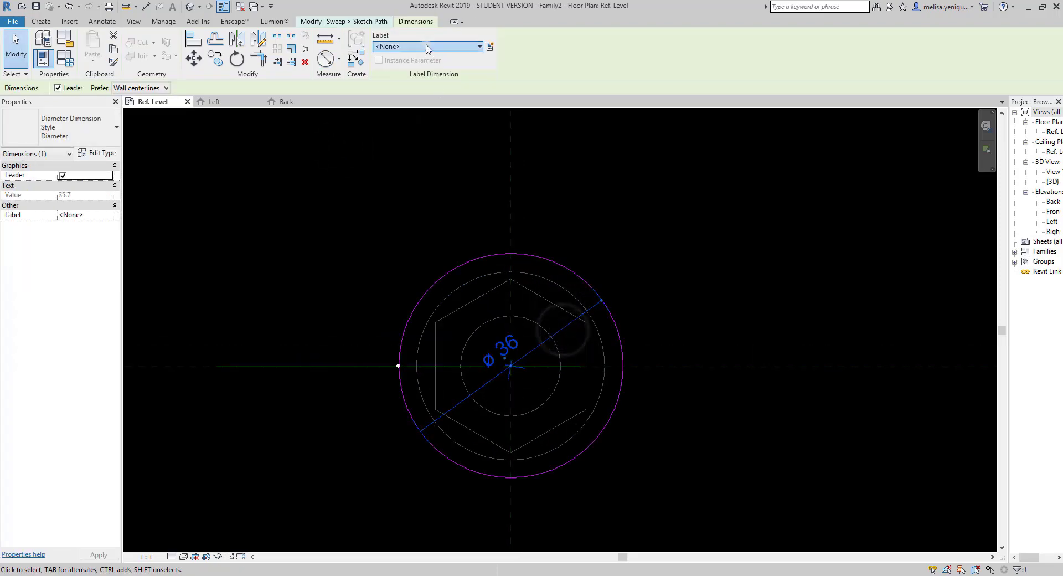
Label the diameter with S (24) and finish the sweep path.
{"action": "left_click", "coordinate": [426, 47]}
{"action": "left_click", "coordinate": [443, 161]}
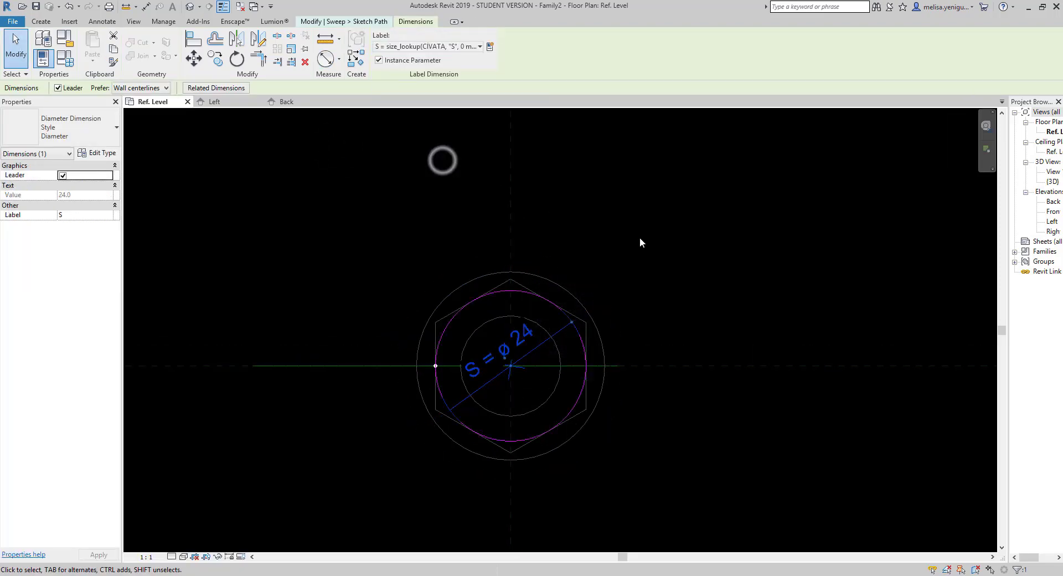
{"action": "left_click", "coordinate": [637, 237]}
{"action": "left_click", "coordinate": [383, 59]}
Edit the sweep profile in the Back elevation and draw a rectangle from the plane intersection.
{"action": "left_click", "coordinate": [540, 54]}
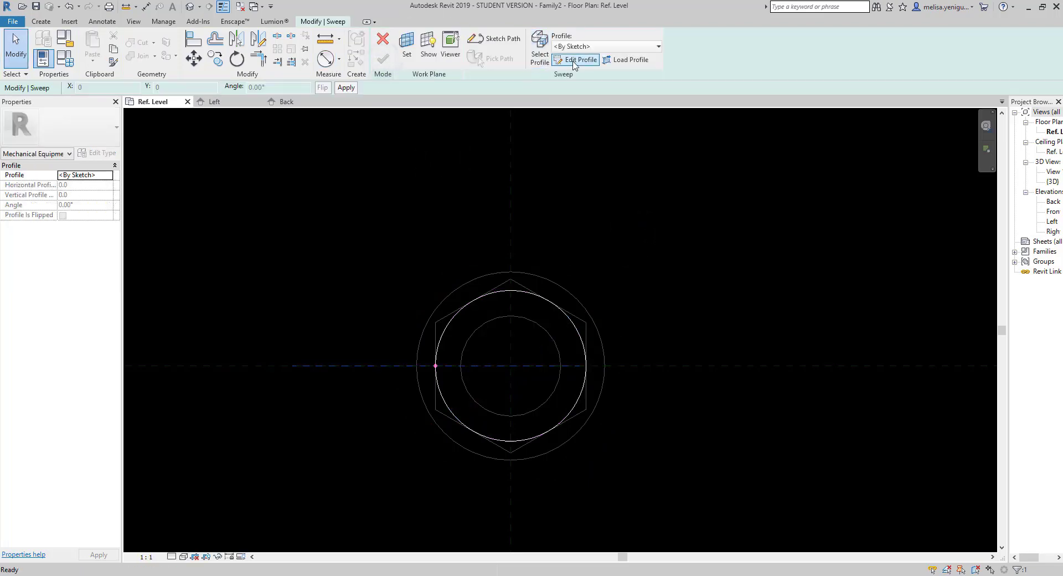
{"action": "left_click", "coordinate": [576, 59]}
{"action": "left_click", "coordinate": [533, 402]}
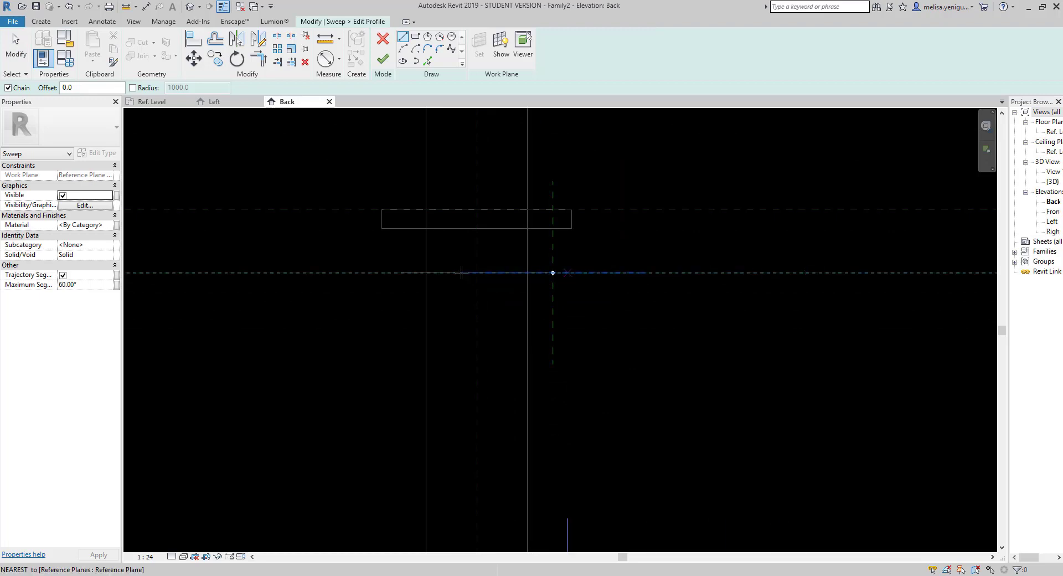
{"action": "left_click", "coordinate": [416, 36]}
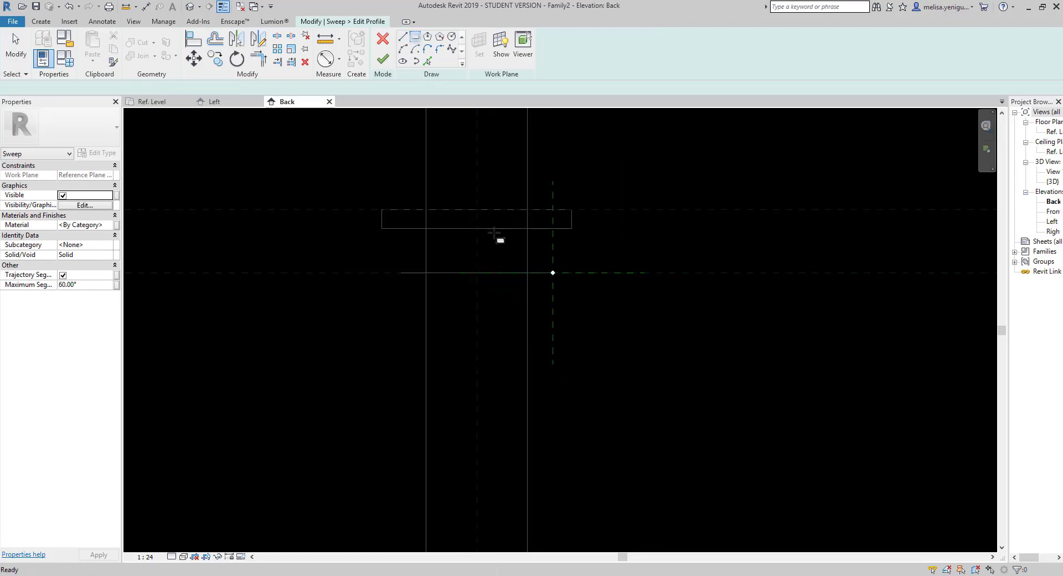
{"action": "left_click", "coordinate": [552, 273]}
{"action": "scroll", "coordinate": [552, 274], "scroll_direction": "up", "scroll_amount": 2}
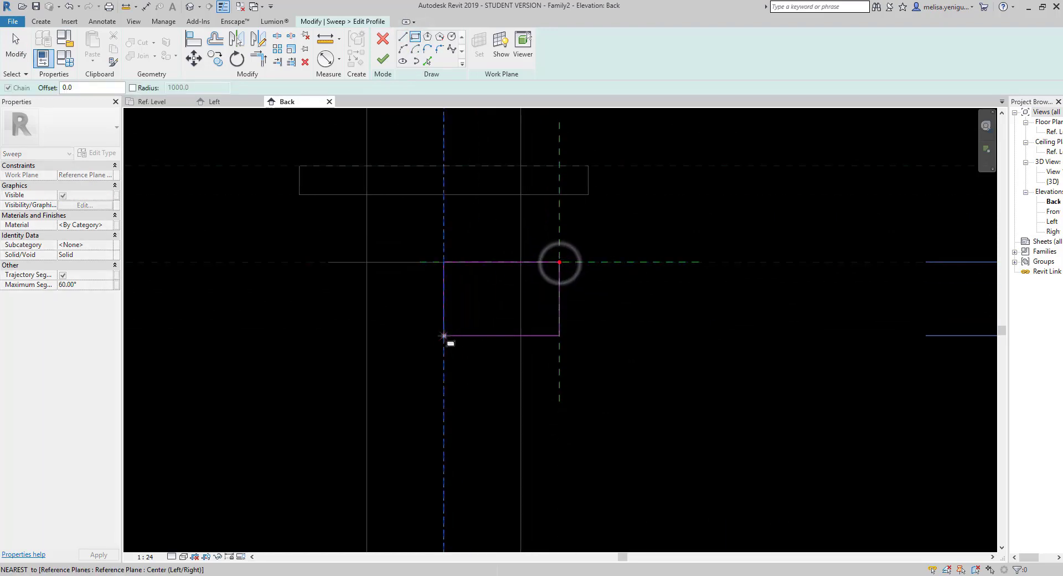
{"action": "left_click", "coordinate": [443, 334]}
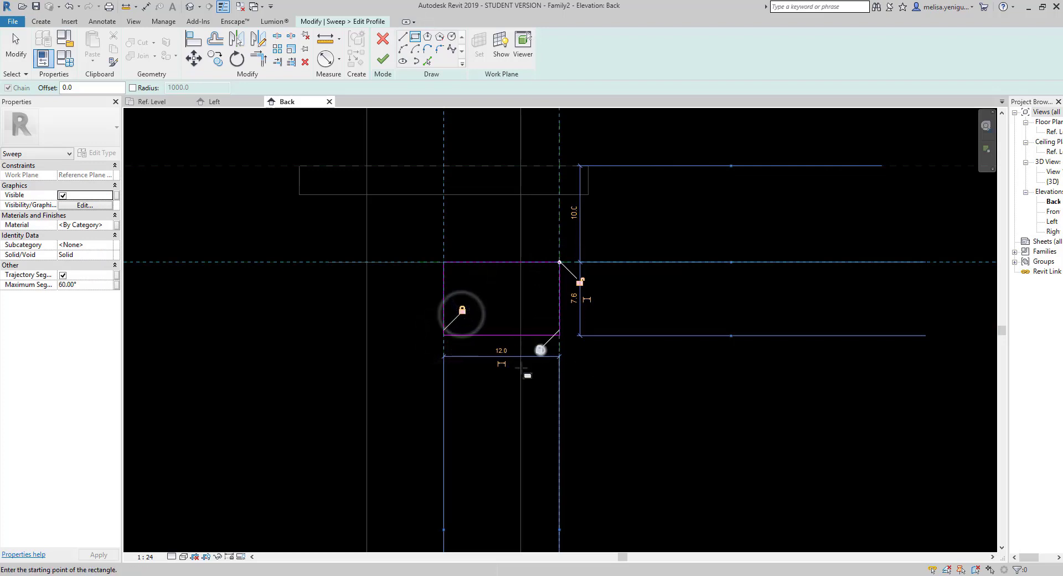
{"action": "scroll", "coordinate": [543, 351], "scroll_direction": "down", "scroll_amount": 2}
{"action": "key", "text": "Escape"}
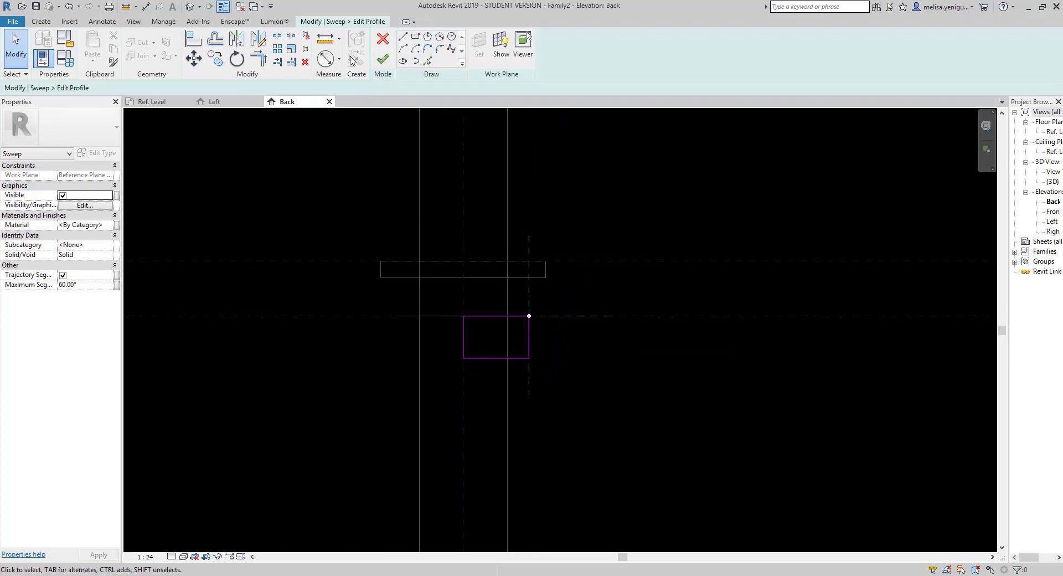
Dimension the rectangle's height to the reference plane and set the view scale to 1:1.
{"action": "left_click", "coordinate": [340, 58]}
{"action": "left_click", "coordinate": [349, 83]}
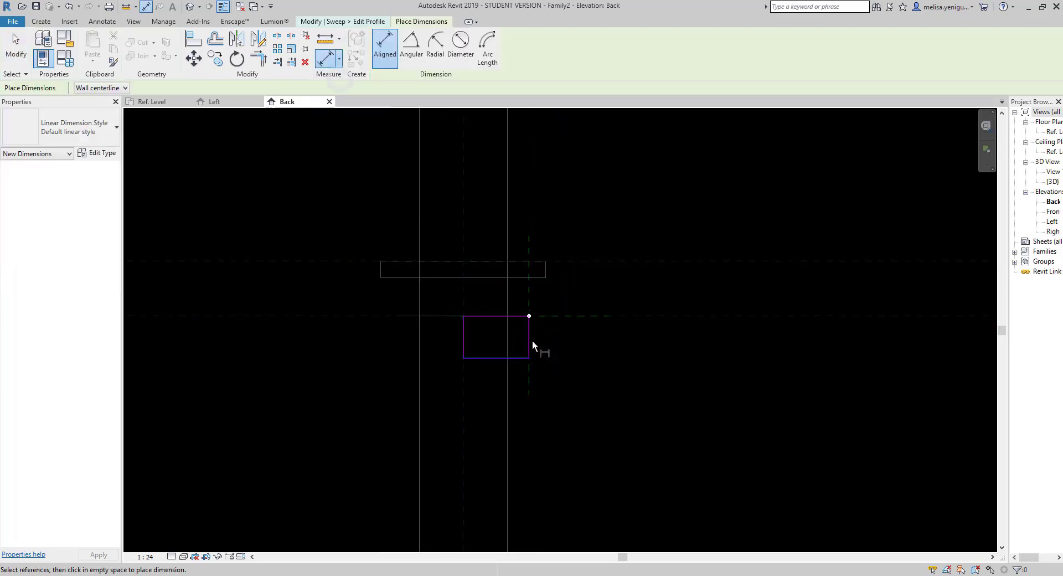
{"action": "left_click", "coordinate": [509, 356]}
{"action": "left_click", "coordinate": [645, 316]}
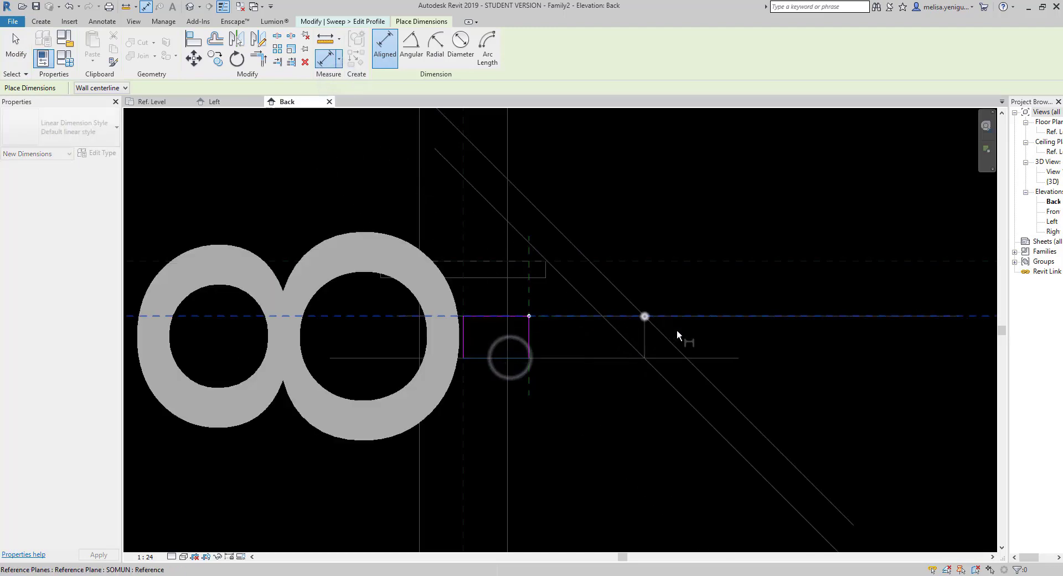
{"action": "scroll", "coordinate": [717, 350], "scroll_direction": "down", "scroll_amount": 3}
{"action": "middle_click_drag", "start_coordinate": [718, 350], "coordinate": [435, 374]}
{"action": "left_click", "coordinate": [436, 374]}
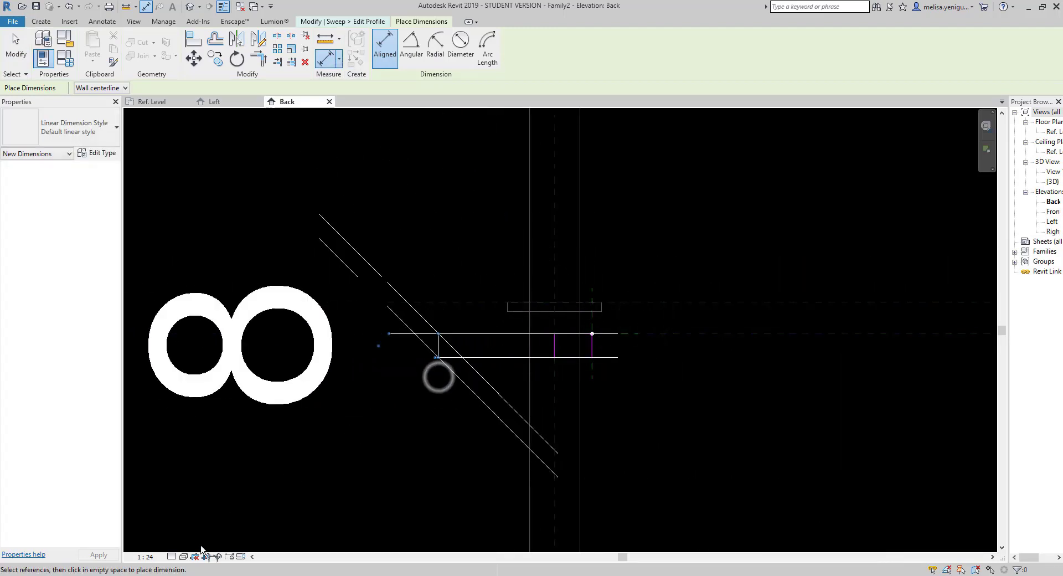
{"action": "left_click", "coordinate": [146, 557]}
{"action": "left_click", "coordinate": [157, 398]}
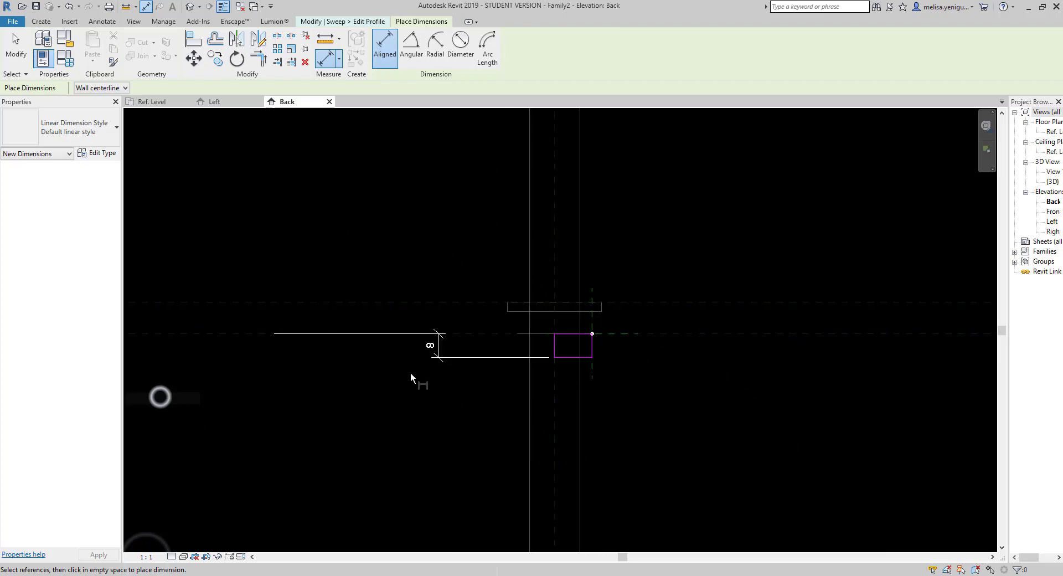
Label the height dimension K (10) and finish the profile sketch.
{"action": "left_click", "coordinate": [439, 352]}
{"action": "left_click", "coordinate": [407, 47]}
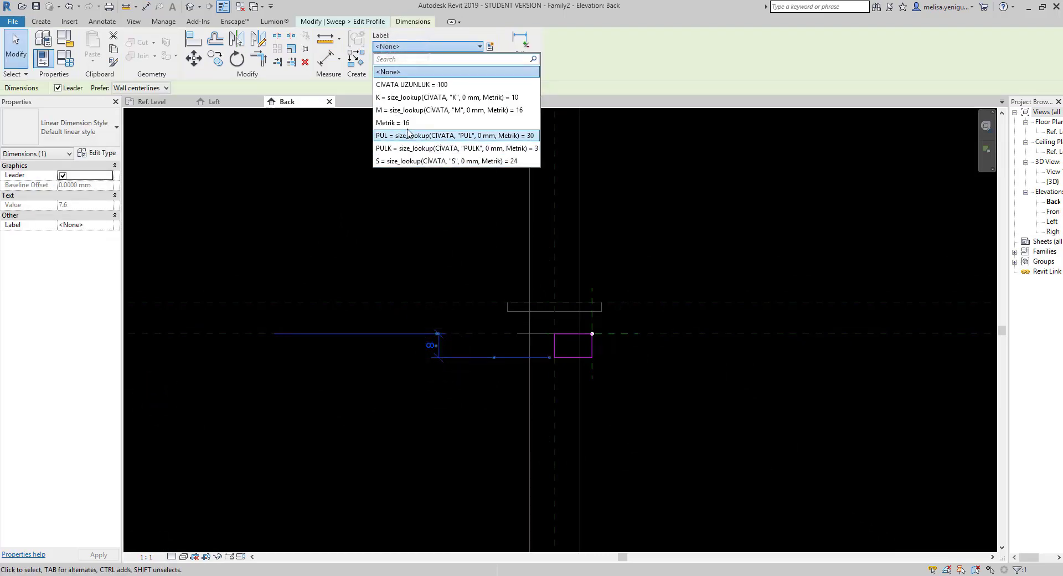
{"action": "left_click", "coordinate": [443, 98]}
{"action": "left_click", "coordinate": [658, 359]}
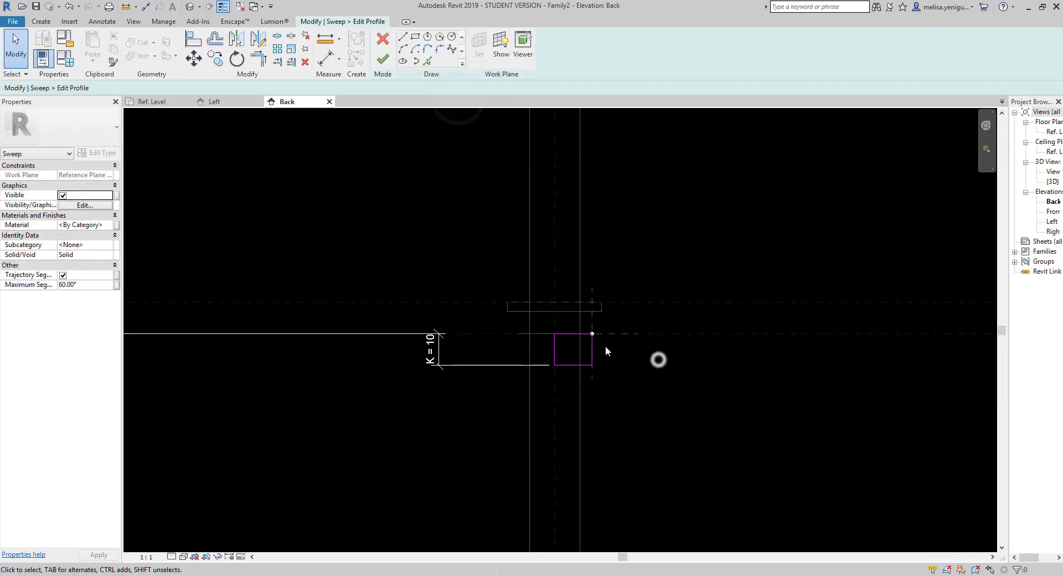
{"action": "left_click", "coordinate": [383, 59]}
Finish the sweep, dismiss the save reminder, orbit the 3D bolt and close the 3D view.
{"action": "left_click", "coordinate": [383, 59]}
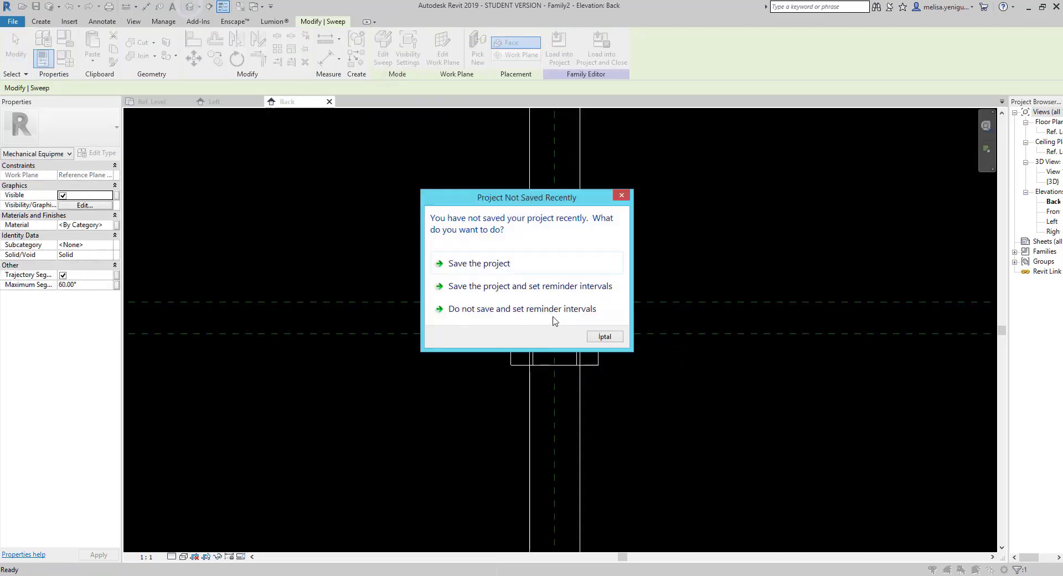
{"action": "left_click", "coordinate": [604, 337]}
{"action": "mouse_move", "coordinate": [550, 352]}
{"action": "middle_mouse_down", "text": "shift"}
{"action": "mouse_move", "coordinate": [573, 352]}
{"action": "mouse_move", "coordinate": [641, 180]}
{"action": "mouse_move", "coordinate": [307, 119]}
{"action": "middle_mouse_up", "text": "shift"}
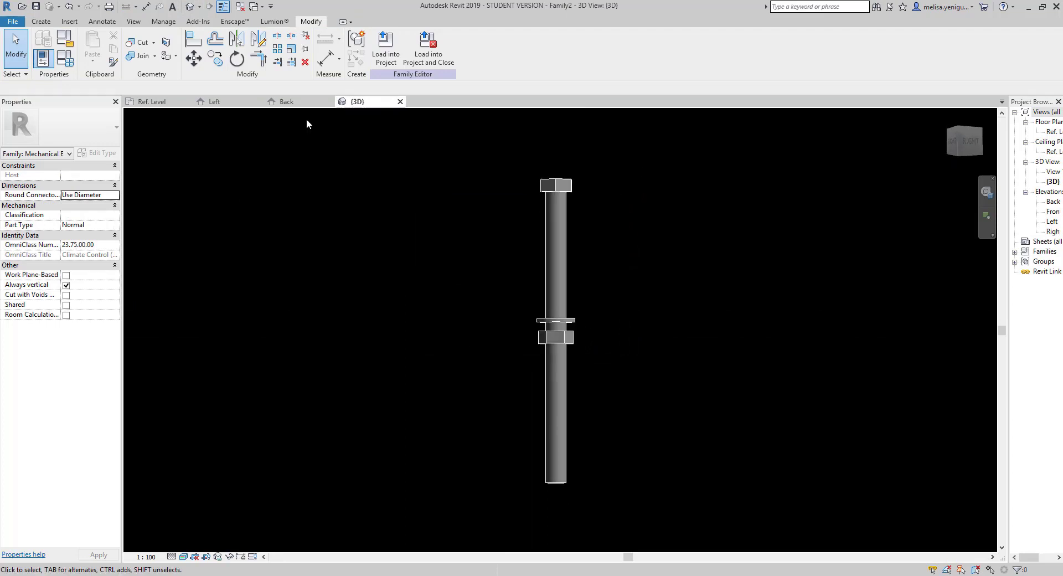
{"action": "left_click", "coordinate": [399, 102]}
Switch to the Left elevation, zoom to the bolt, and open Family Types with FT.
{"action": "middle_click_drag", "start_coordinate": [540, 408], "coordinate": [496, 394]}
{"action": "scroll", "coordinate": [496, 393], "scroll_direction": "down", "scroll_amount": 2}
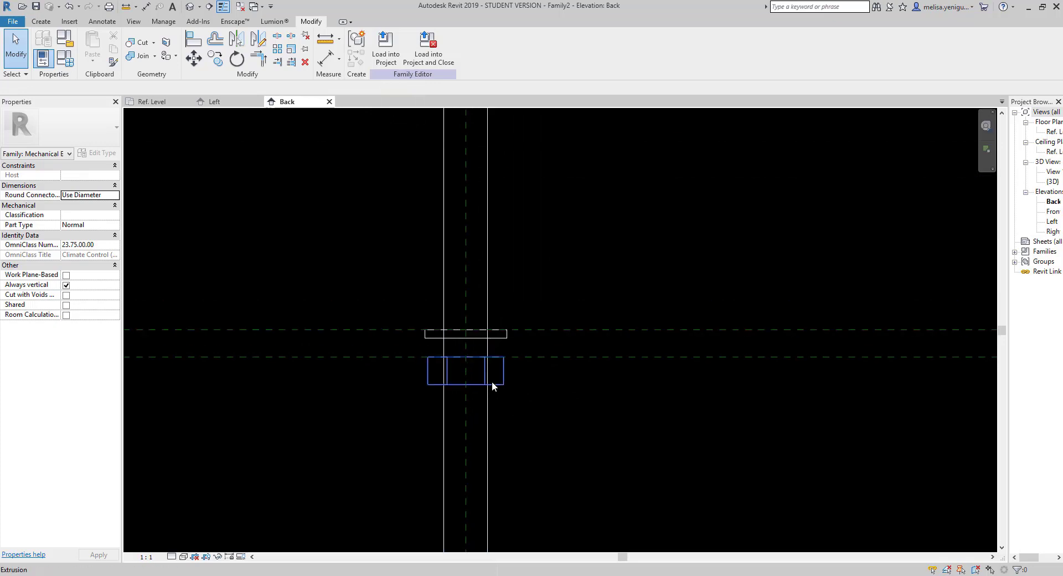
{"action": "scroll", "coordinate": [496, 378], "scroll_direction": "down", "scroll_amount": 2}
{"action": "left_click", "coordinate": [201, 102]}
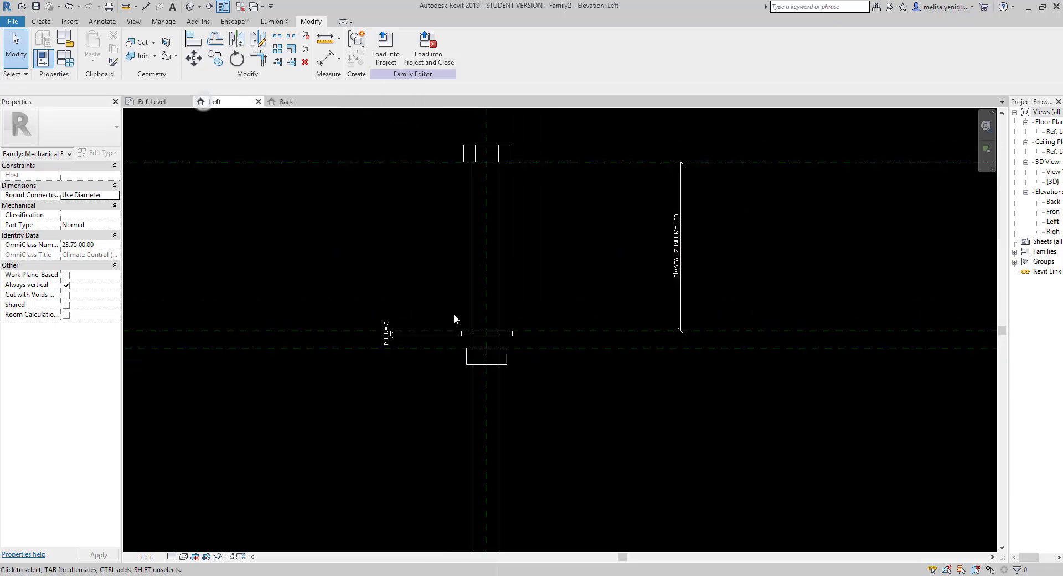
{"action": "scroll", "coordinate": [562, 350], "scroll_direction": "down", "scroll_amount": 1}
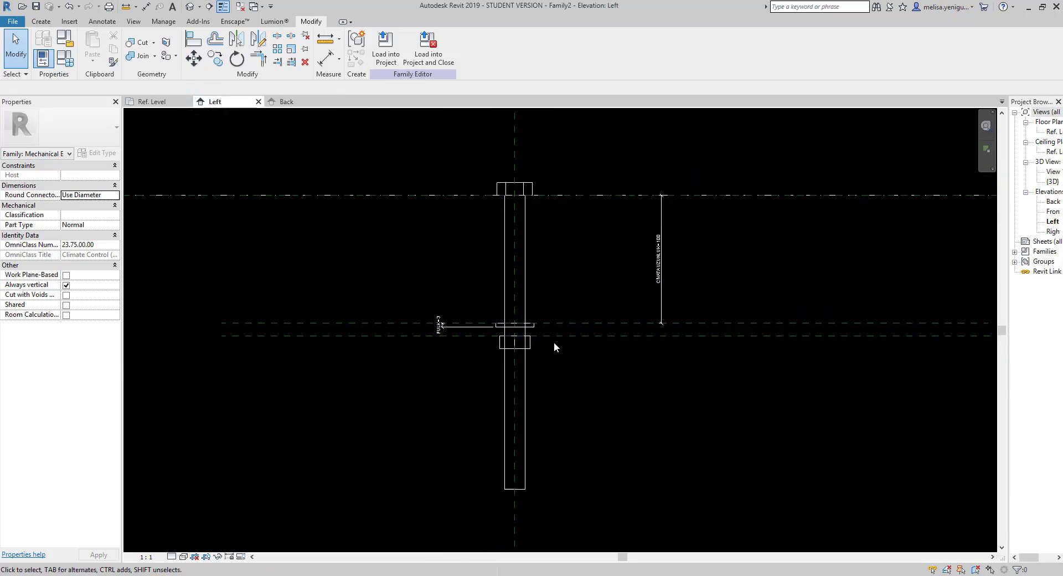
{"action": "scroll", "coordinate": [545, 338], "scroll_direction": "up", "scroll_amount": 2}
{"action": "scroll", "coordinate": [536, 331], "scroll_direction": "up", "scroll_amount": 1}
{"action": "scroll", "coordinate": [536, 310], "scroll_direction": "up", "scroll_amount": 1}
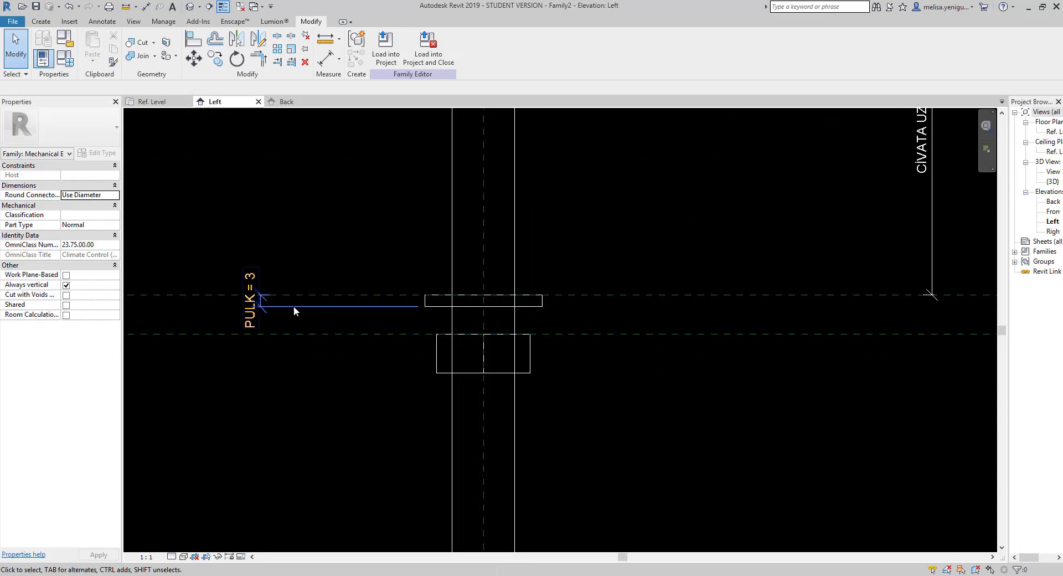
{"action": "scroll", "coordinate": [575, 345], "scroll_direction": "down", "scroll_amount": 2}
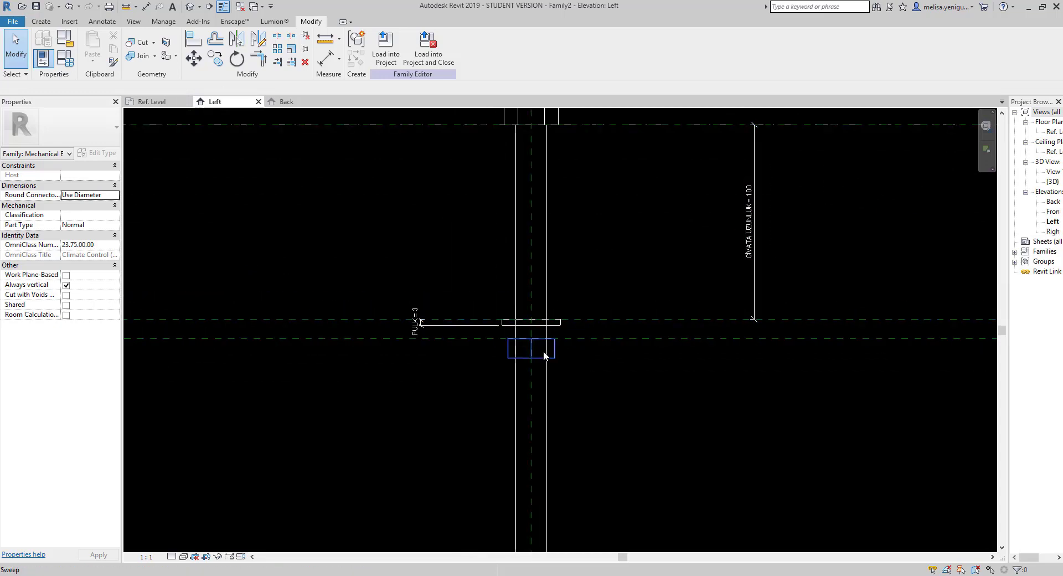
{"action": "scroll", "coordinate": [480, 351], "scroll_direction": "down", "scroll_amount": 1}
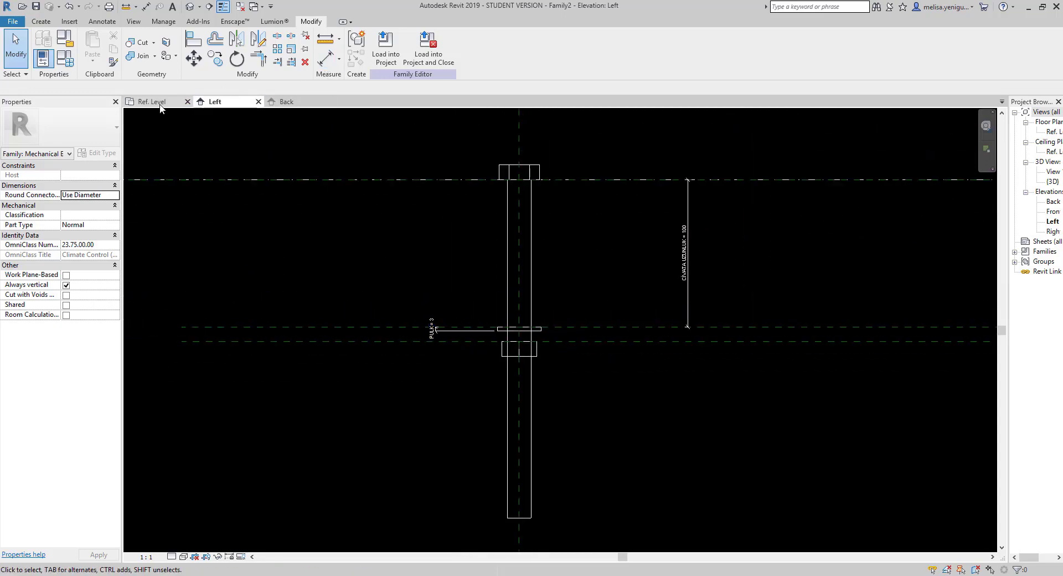
{"action": "key", "text": "f"}
{"action": "key", "text": "t"}
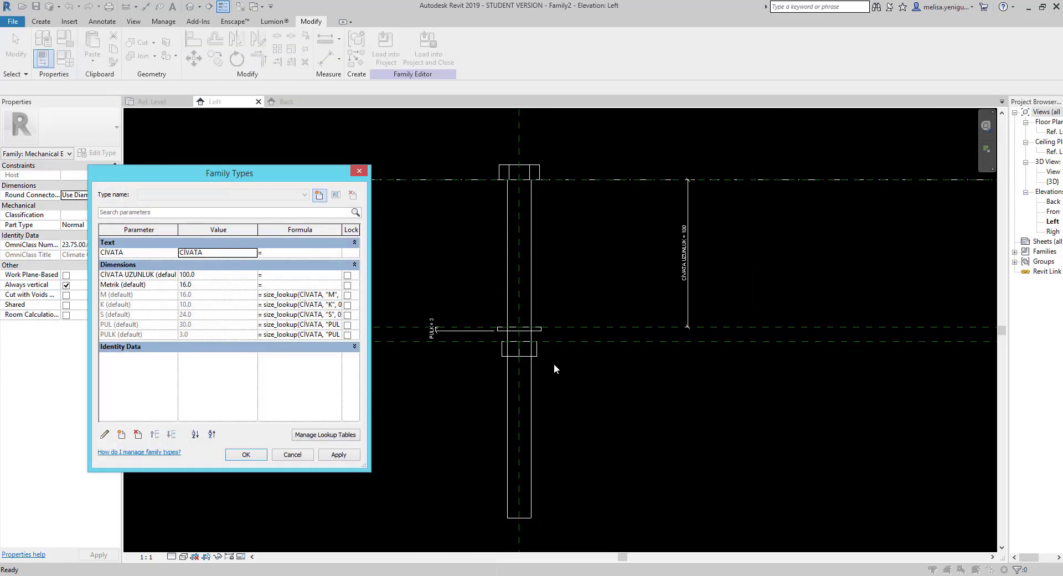
Add the SOMUN M instance parameter with formula CIVATA UZUNLUK + PULK, evaluating to 103.
{"action": "left_click", "coordinate": [127, 434]}
{"action": "type", "text": "SOMUN M"}
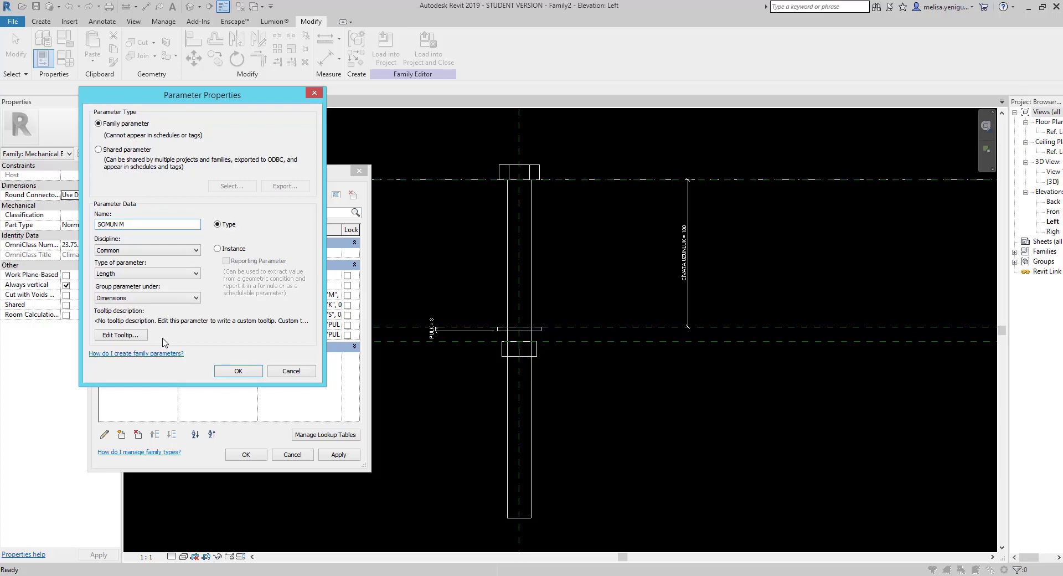
{"action": "left_click", "coordinate": [217, 249]}
{"action": "left_click", "coordinate": [238, 370]}
{"action": "type", "text": "= CİVATA UZUNLUK+PULK"}
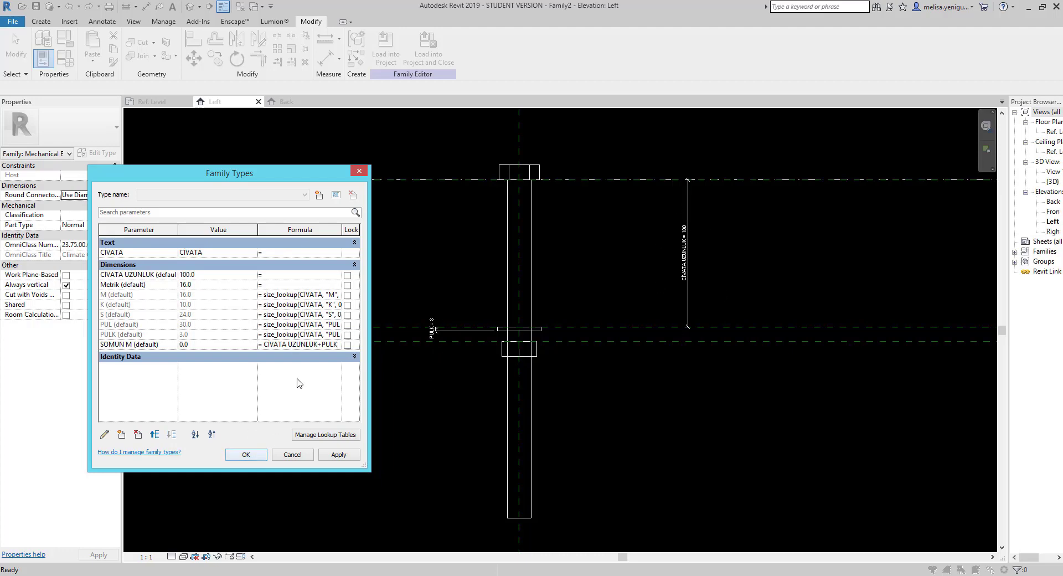
{"action": "left_click", "coordinate": [339, 454]}
Place an aligned dimension from the bolt's top reference line to the nut's reference line.
{"action": "left_click", "coordinate": [247, 455]}
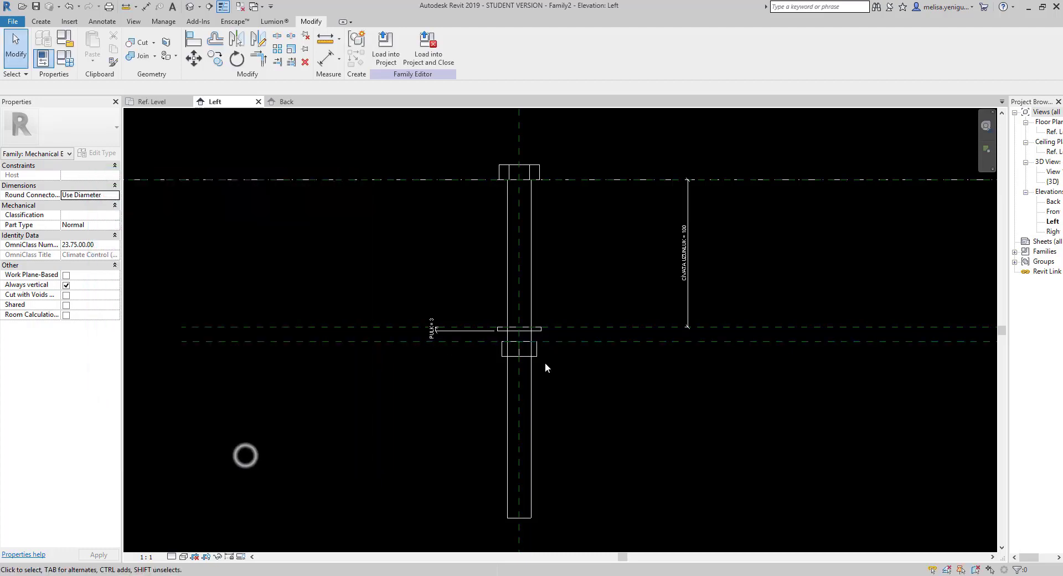
{"action": "middle_click_drag", "start_coordinate": [658, 379], "coordinate": [542, 391]}
{"action": "left_click", "coordinate": [327, 58]}
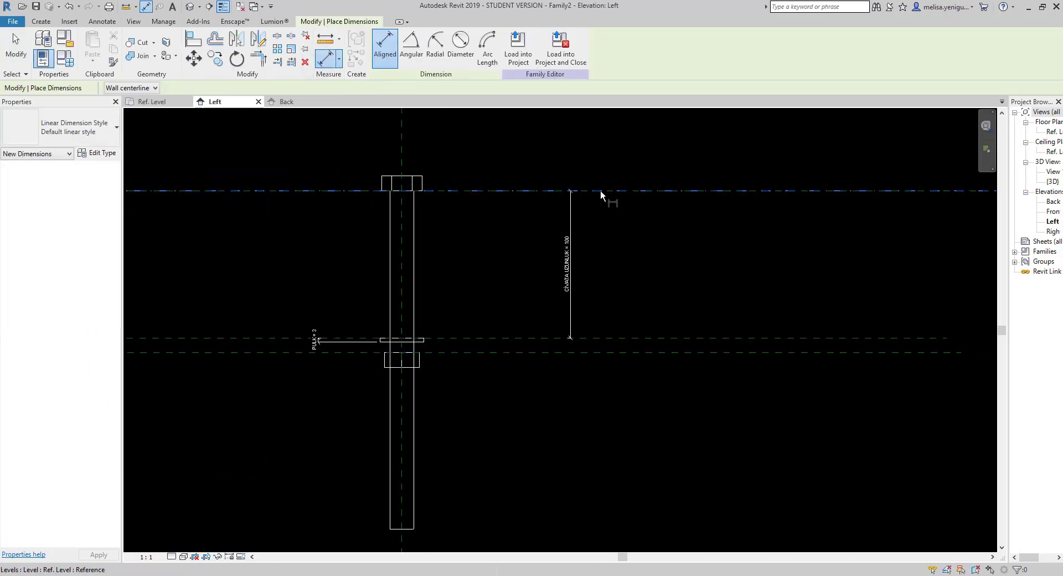
{"action": "left_click", "coordinate": [603, 191]}
{"action": "left_click", "coordinate": [651, 352]}
{"action": "left_click", "coordinate": [682, 310]}
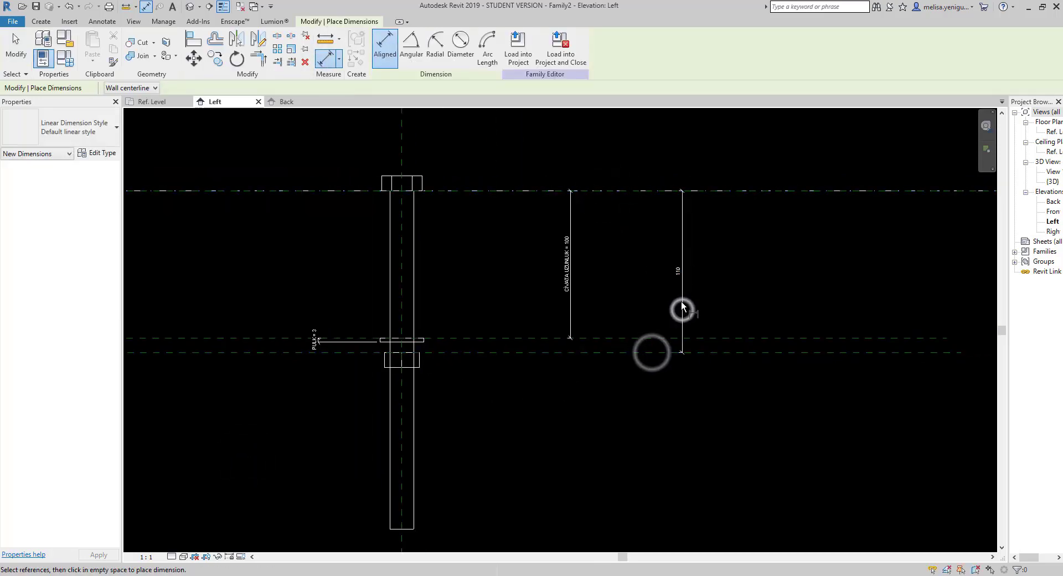
{"action": "key", "text": "Escape"}
Label the new dimension with the SOMUN M parameter so it reads 103.
{"action": "left_click", "coordinate": [412, 47]}
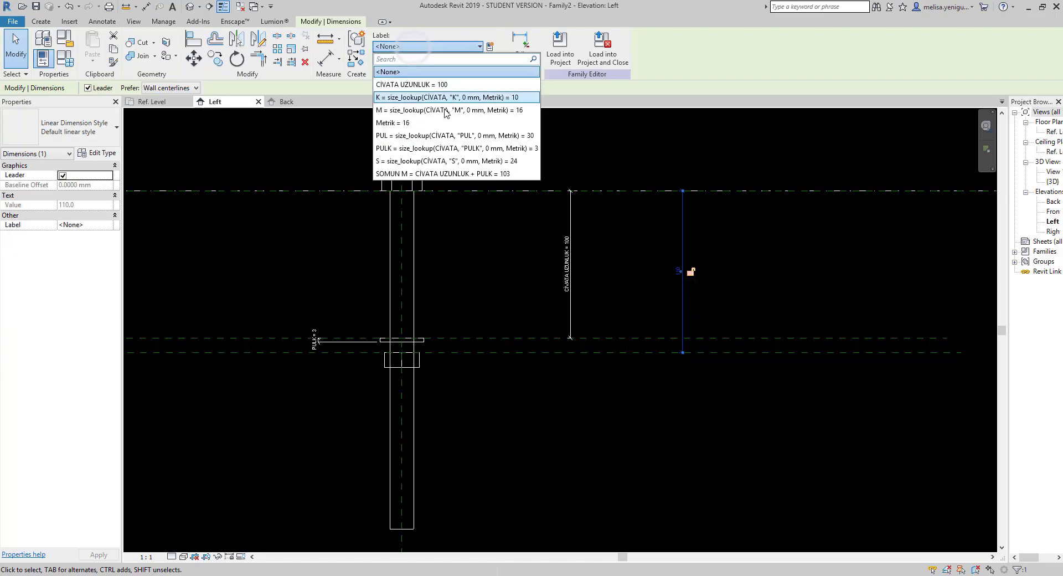
{"action": "left_click", "coordinate": [428, 174]}
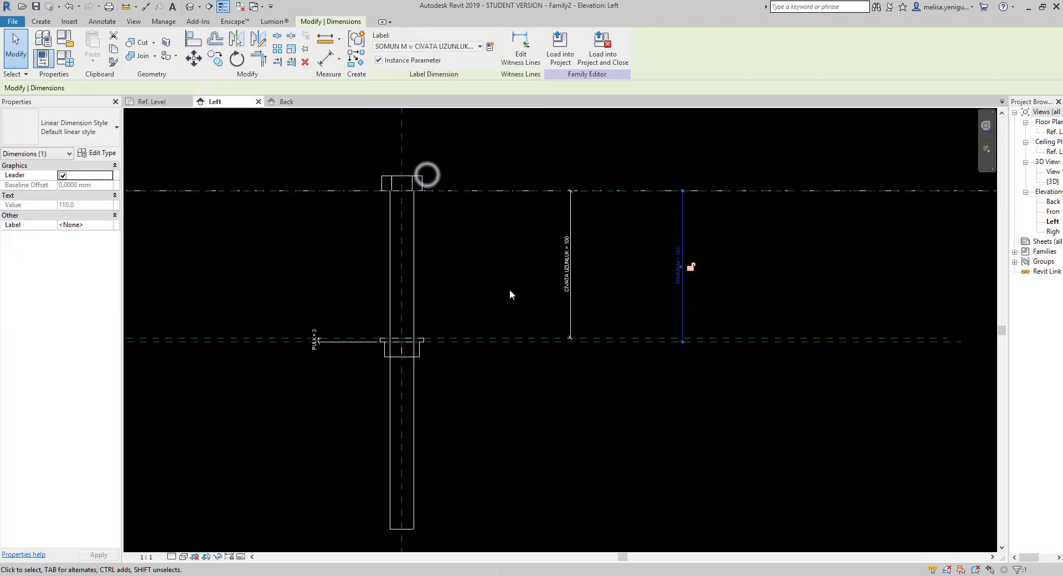
{"action": "left_click", "coordinate": [501, 372]}
{"action": "scroll", "coordinate": [397, 341], "scroll_direction": "up", "scroll_amount": 6}
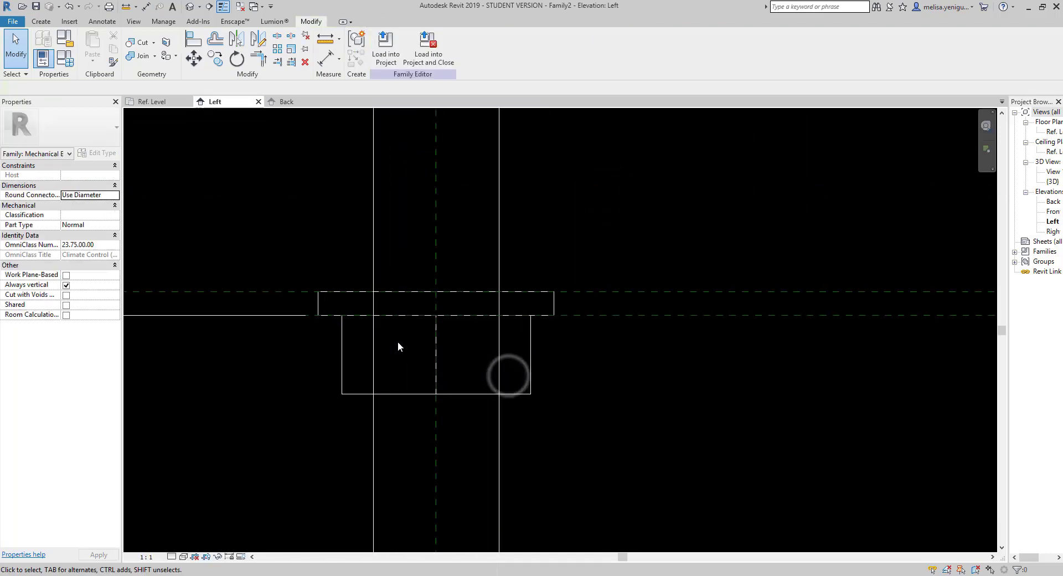
{"action": "scroll", "coordinate": [512, 341], "scroll_direction": "down", "scroll_amount": 4}
{"action": "scroll", "coordinate": [512, 343], "scroll_direction": "down", "scroll_amount": 4}
Shorten the bolt shaft extrusion so its end sits just below the nut.
{"action": "left_click", "coordinate": [509, 430]}
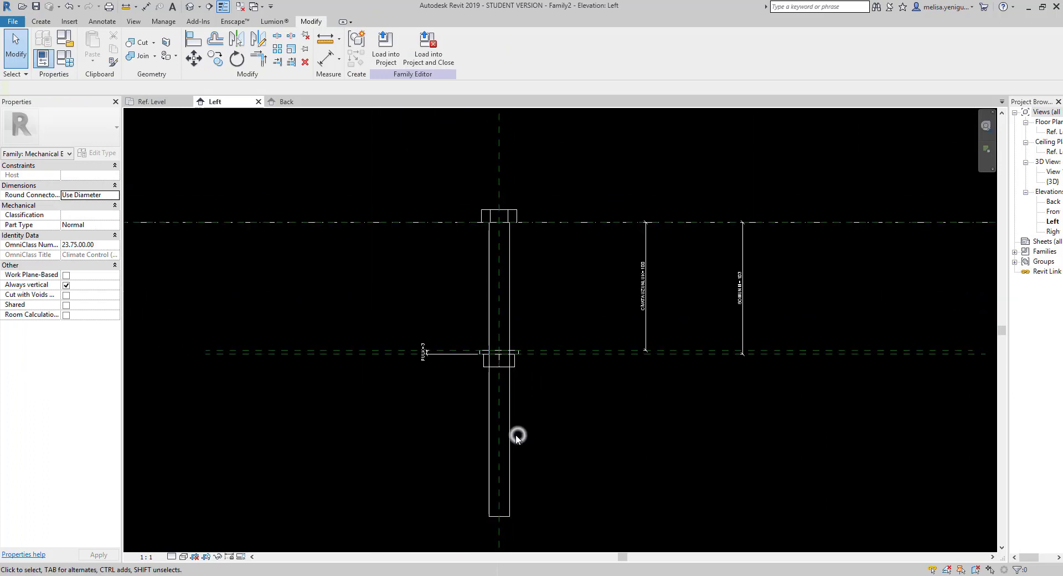
{"action": "left_click_drag", "start_coordinate": [498, 517], "coordinate": [498, 375]}
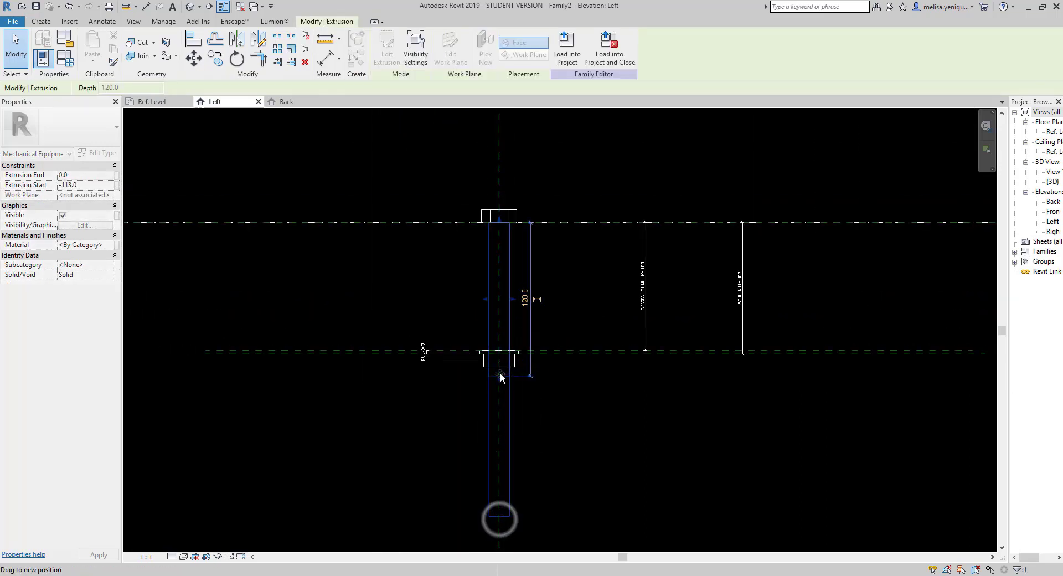
{"action": "scroll", "coordinate": [500, 373], "scroll_direction": "up", "scroll_amount": 5}
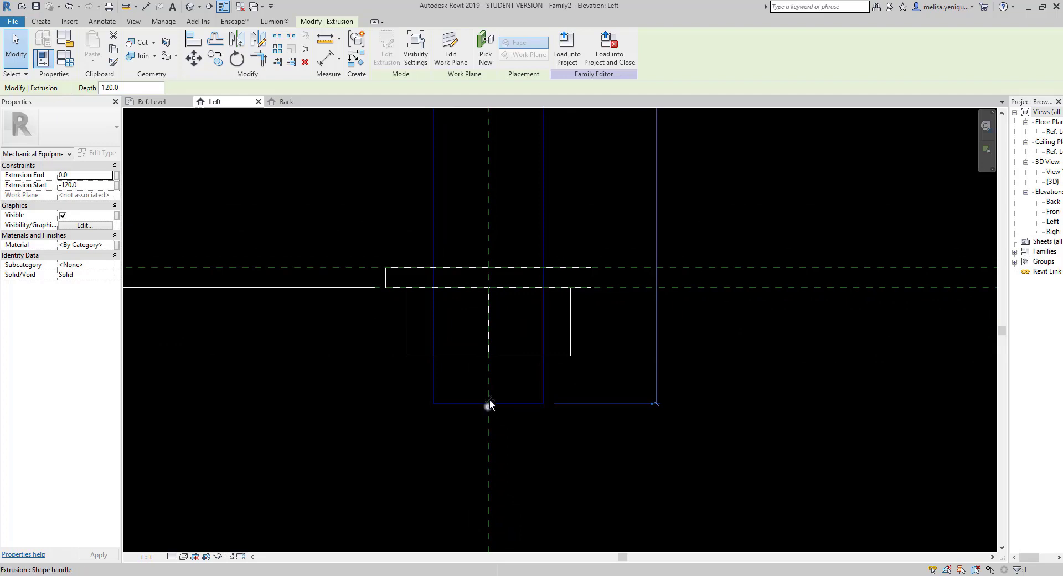
{"action": "left_click_drag", "start_coordinate": [489, 404], "coordinate": [489, 380]}
{"action": "scroll", "coordinate": [532, 409], "scroll_direction": "down", "scroll_amount": 2}
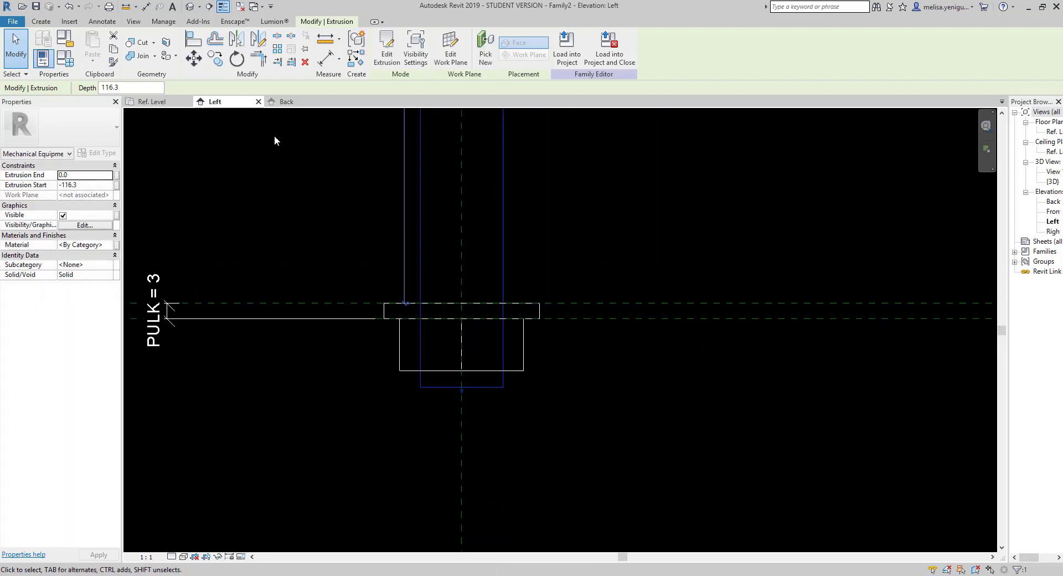
Dimension the shaft's overhang from its bottom end to the washer plane as 16.
{"action": "left_click", "coordinate": [321, 59]}
{"action": "left_click", "coordinate": [484, 387]}
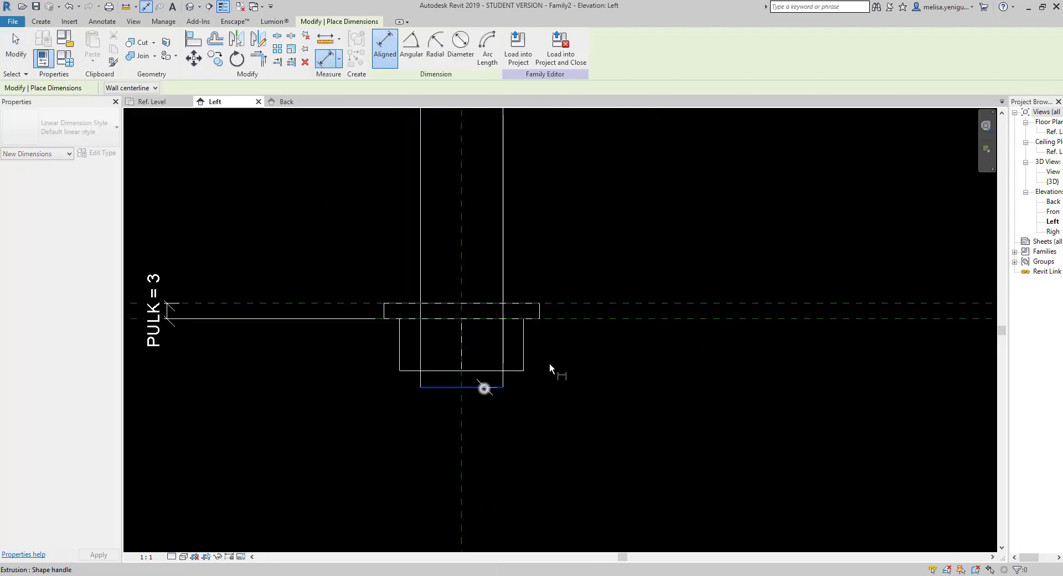
{"action": "left_click", "coordinate": [579, 304]}
{"action": "left_click", "coordinate": [632, 365]}
{"action": "key", "text": "Escape"}
{"action": "key", "text": "Escape"}
{"action": "scroll", "coordinate": [503, 374], "scroll_direction": "down", "scroll_amount": 4}
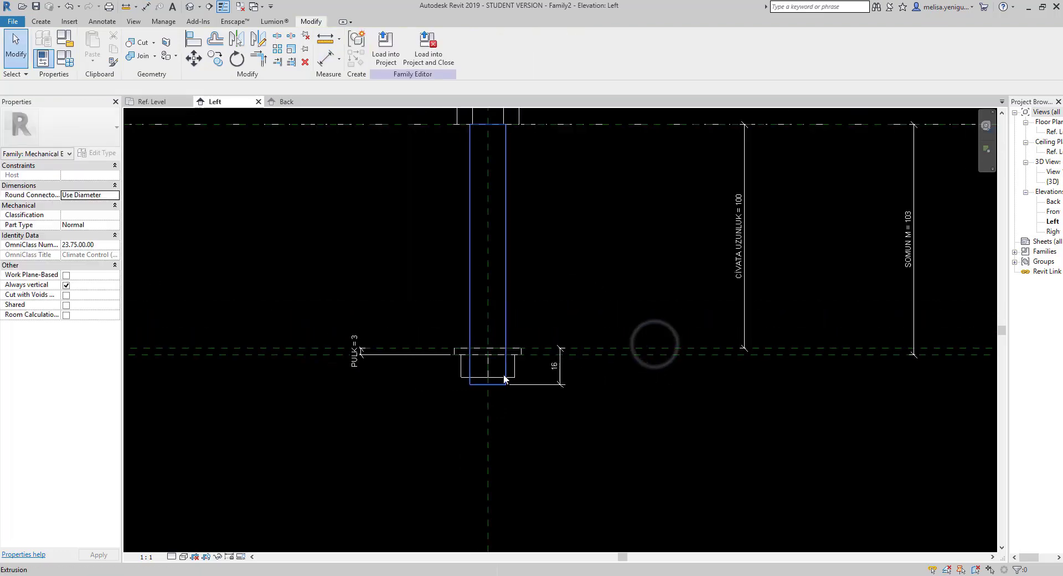
{"action": "scroll", "coordinate": [467, 388], "scroll_direction": "down", "scroll_amount": 1}
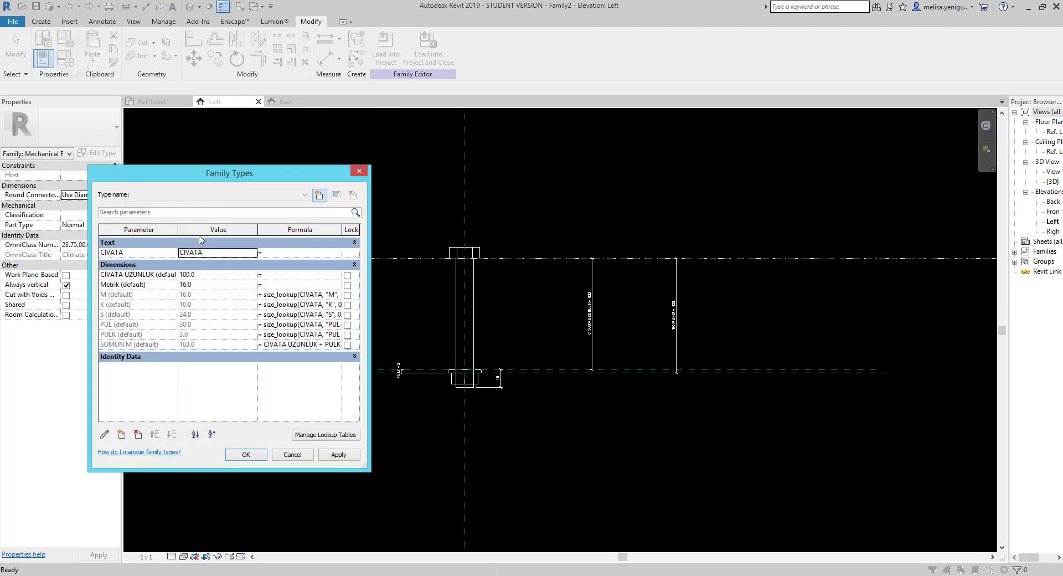
Flex CIVATA UZUNLUK to 200, then 150, applying each to check that SOMUN M follows.
{"action": "left_click", "coordinate": [213, 275]}
{"action": "type", "text": "200"}
{"action": "key", "text": "Tab"}
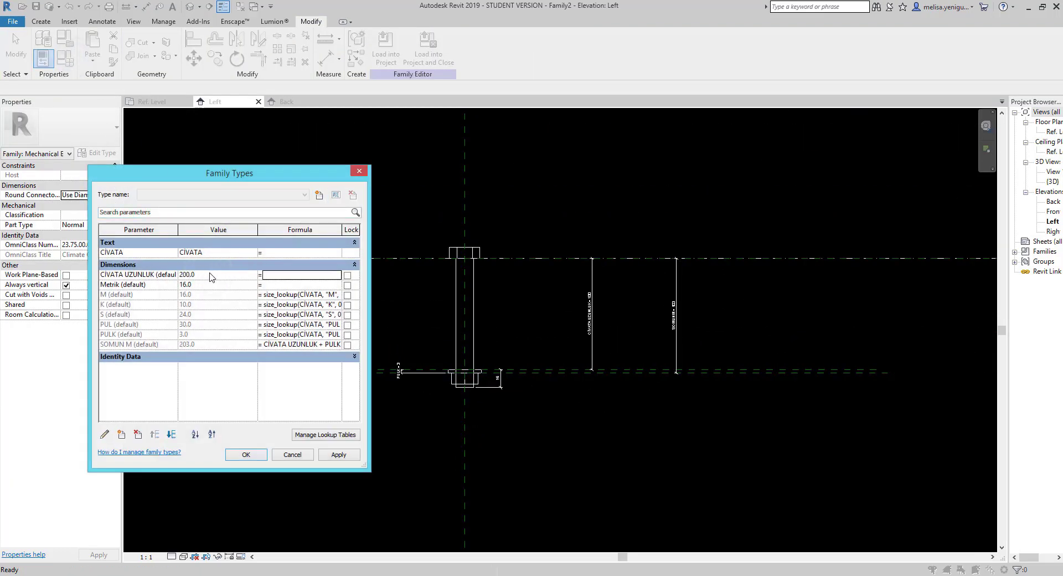
{"action": "left_click", "coordinate": [339, 454]}
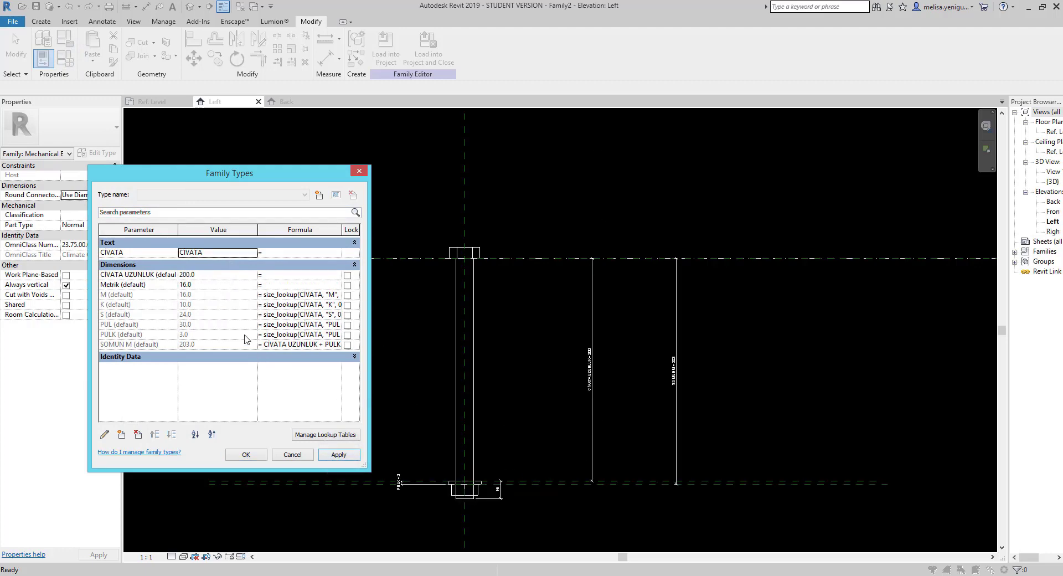
{"action": "double_click", "coordinate": [215, 275]}
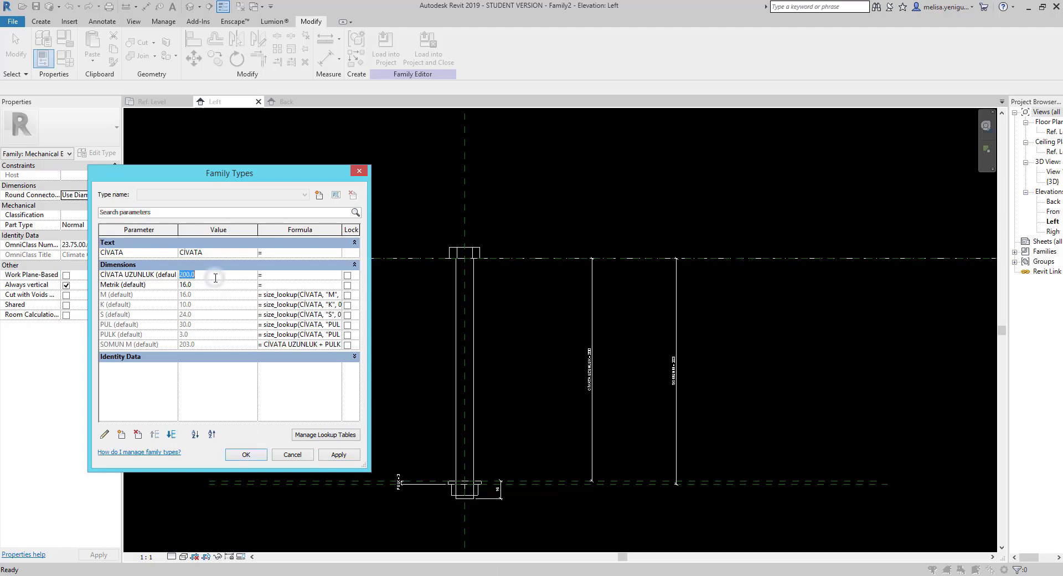
{"action": "type", "text": "150"}
{"action": "left_click", "coordinate": [338, 458]}
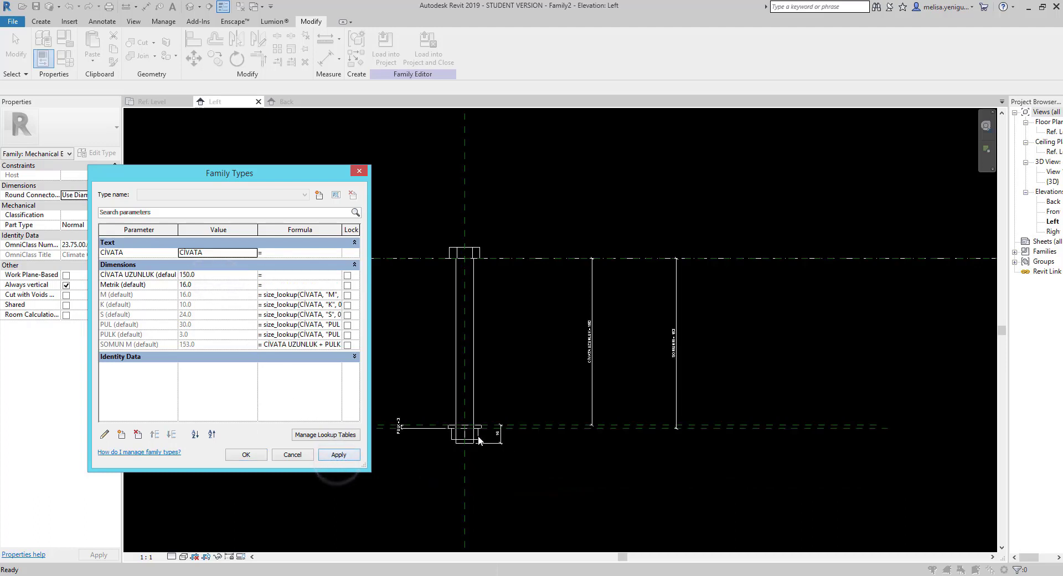
Restore CIVATA UZUNLUK to 100, apply it, and close Family Types.
{"action": "left_click", "coordinate": [212, 275]}
{"action": "type", "text": "100"}
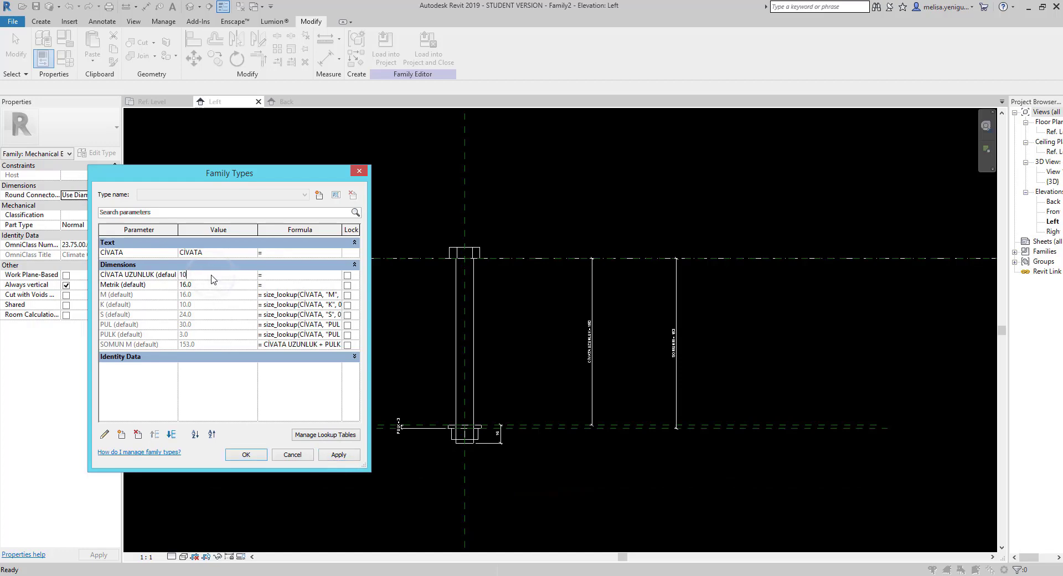
{"action": "left_click", "coordinate": [348, 458]}
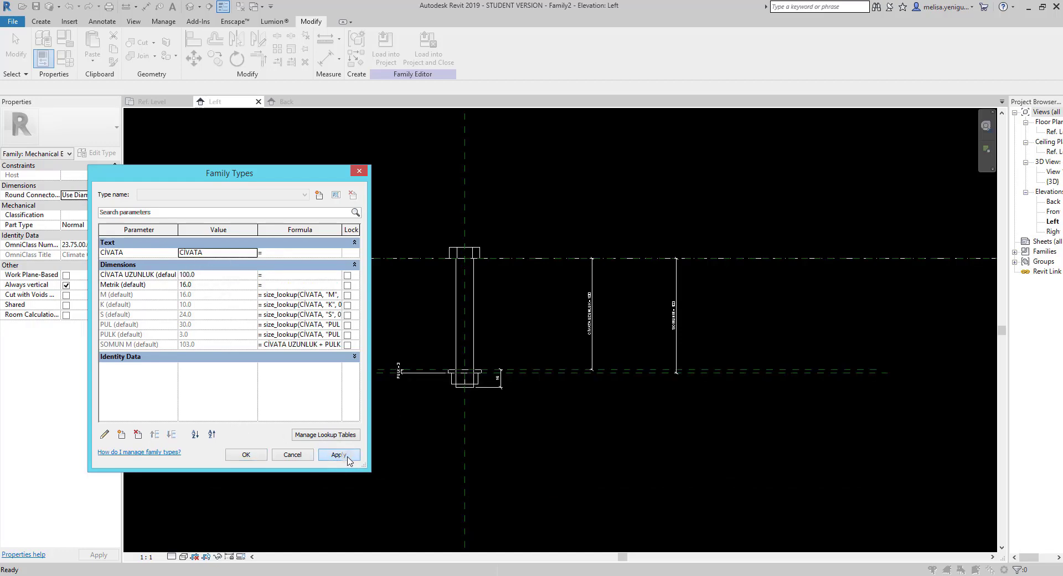
{"action": "left_click", "coordinate": [246, 454]}
{"action": "scroll", "coordinate": [483, 389], "scroll_direction": "down", "scroll_amount": 1}
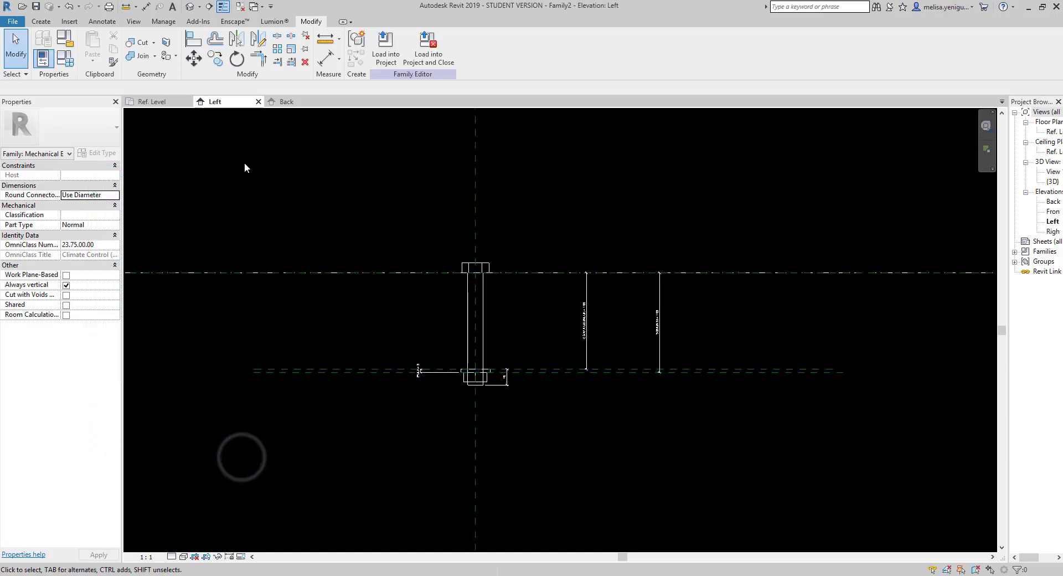
Set the view's visual style to Realistic.
{"action": "left_click", "coordinate": [173, 557]}
{"action": "left_click", "coordinate": [209, 533]}
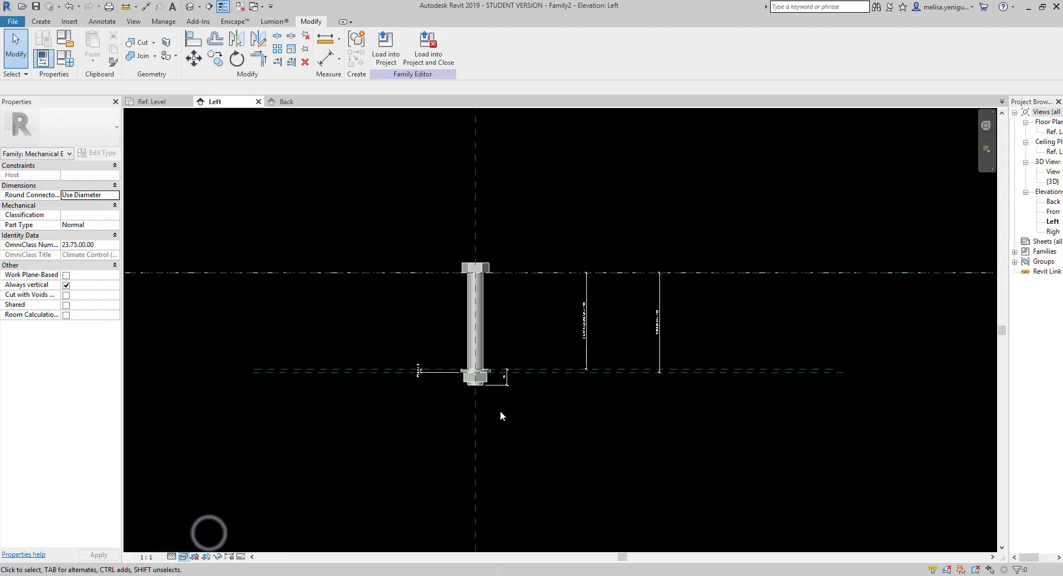
{"action": "scroll", "coordinate": [476, 339], "scroll_direction": "up", "scroll_amount": 2}
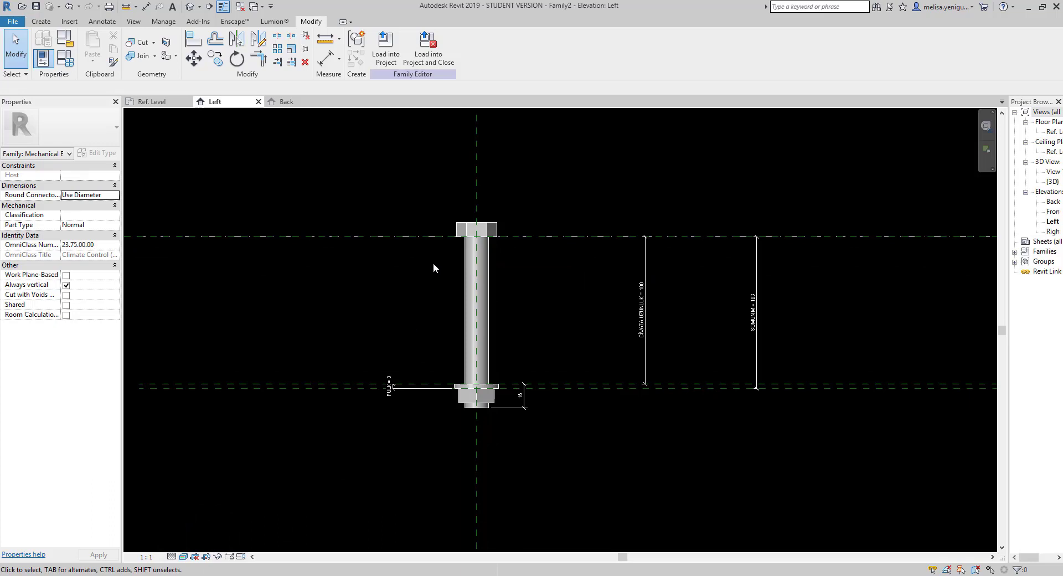
Close the Back elevation view and pan the Left elevation slightly right.
{"action": "left_click", "coordinate": [287, 102]}
{"action": "left_click", "coordinate": [329, 101]}
{"action": "scroll", "coordinate": [481, 407], "scroll_direction": "up", "scroll_amount": 2}
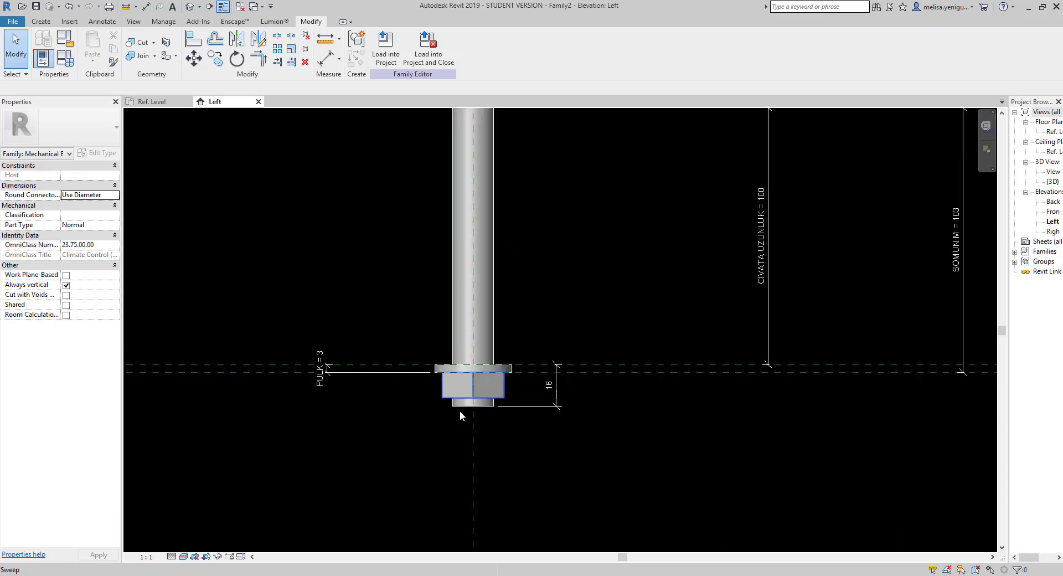
{"action": "scroll", "coordinate": [460, 410], "scroll_direction": "down", "scroll_amount": 2}
{"action": "middle_click_drag", "start_coordinate": [427, 399], "coordinate": [439, 399]}
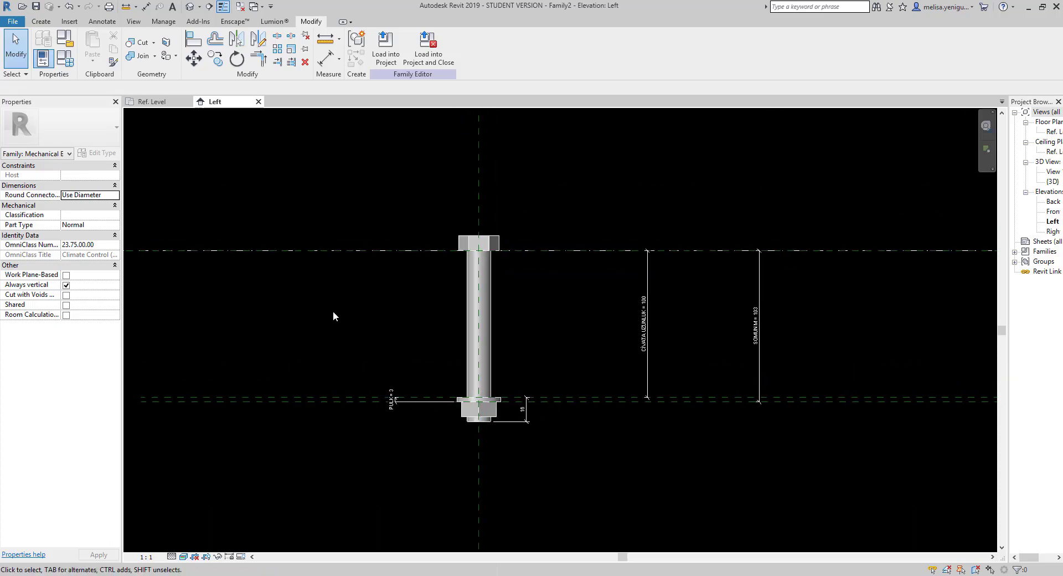